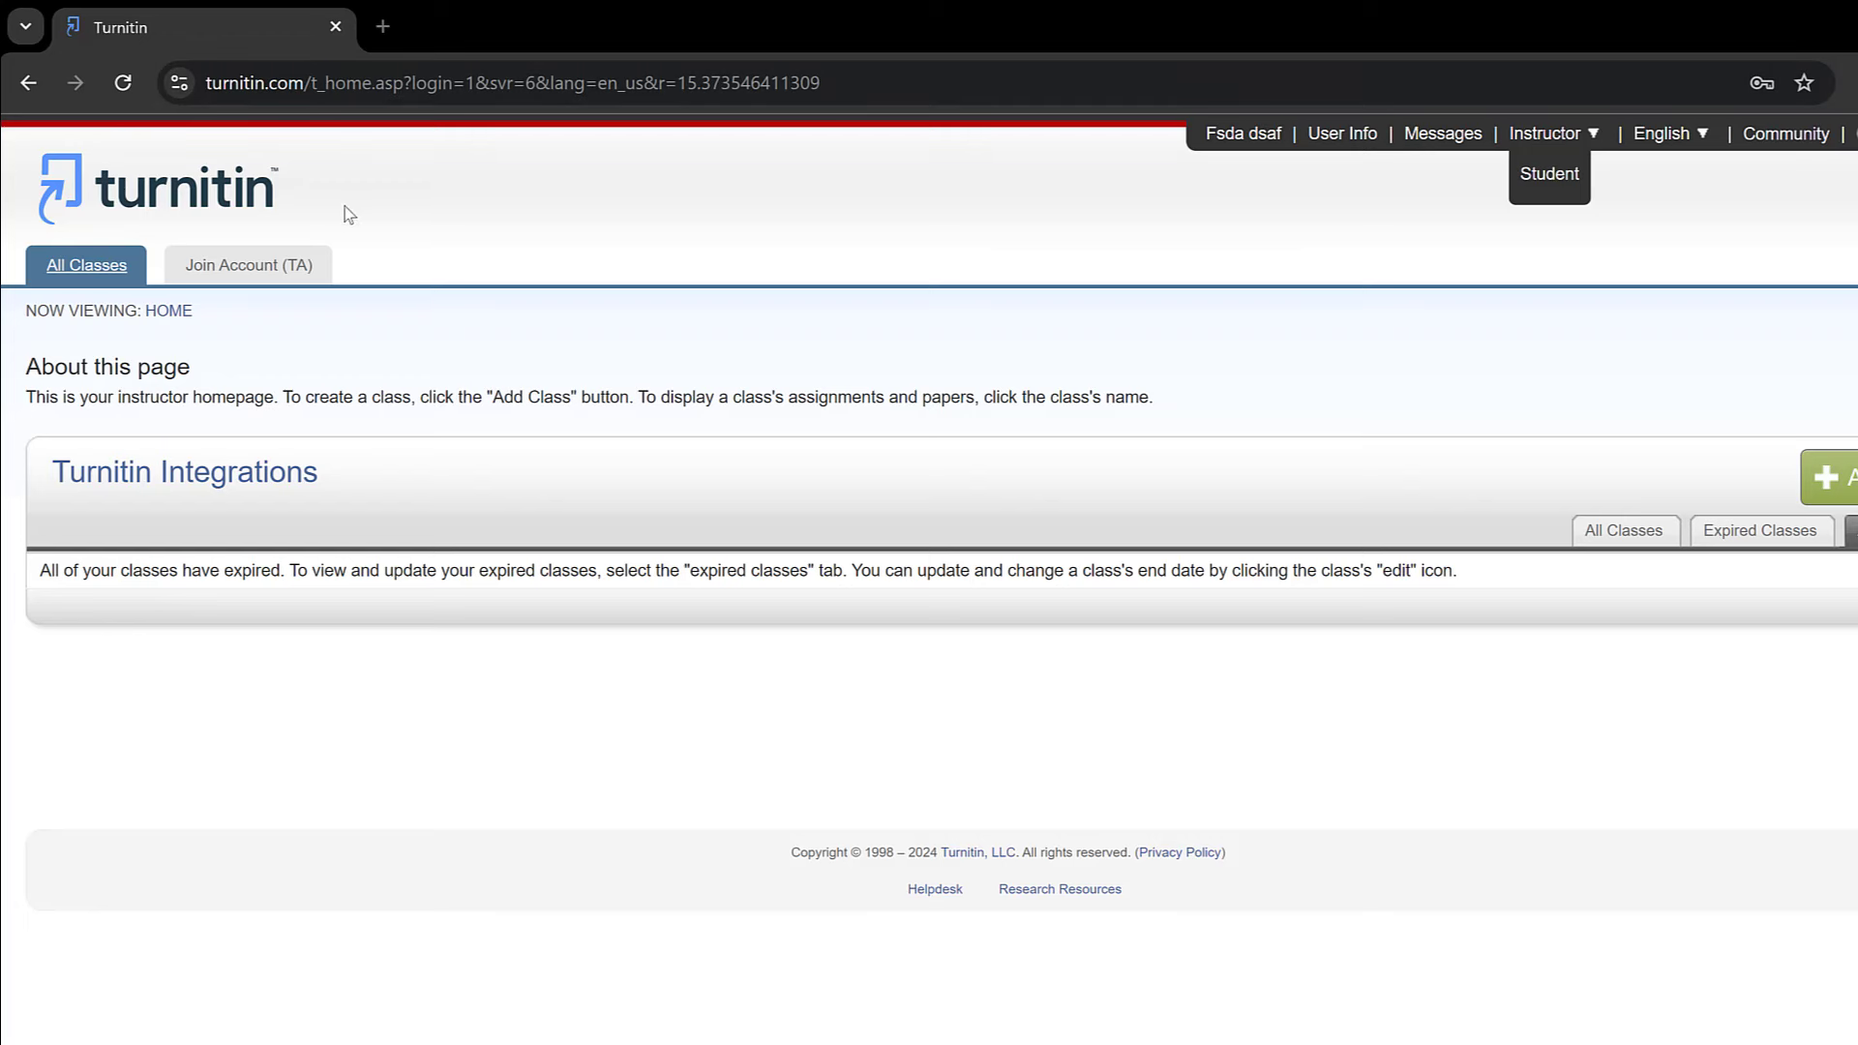
Step: In a new tab, search Google for 'turnitin login' and go to Turnitin's login page
{"action": "left_click", "coordinate": [378, 29]}
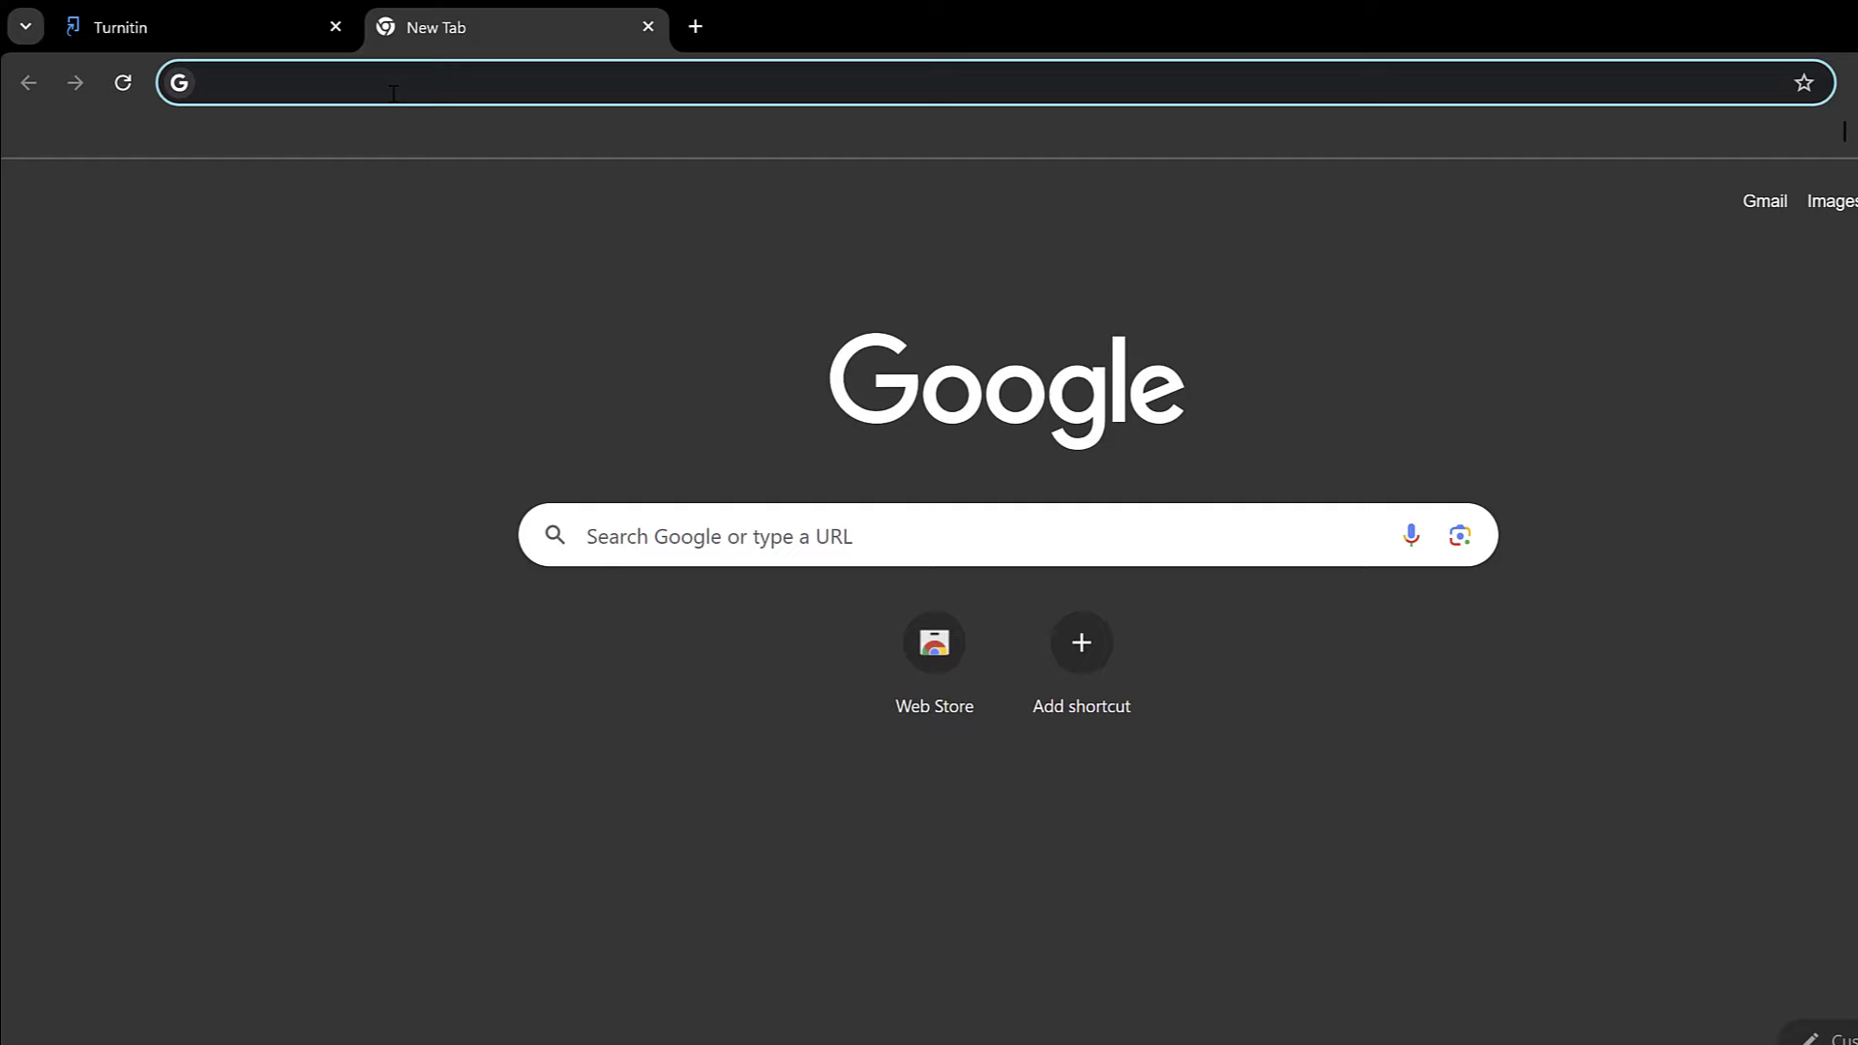
{"action": "type", "text": "turni"}
{"action": "key", "text": "Return"}
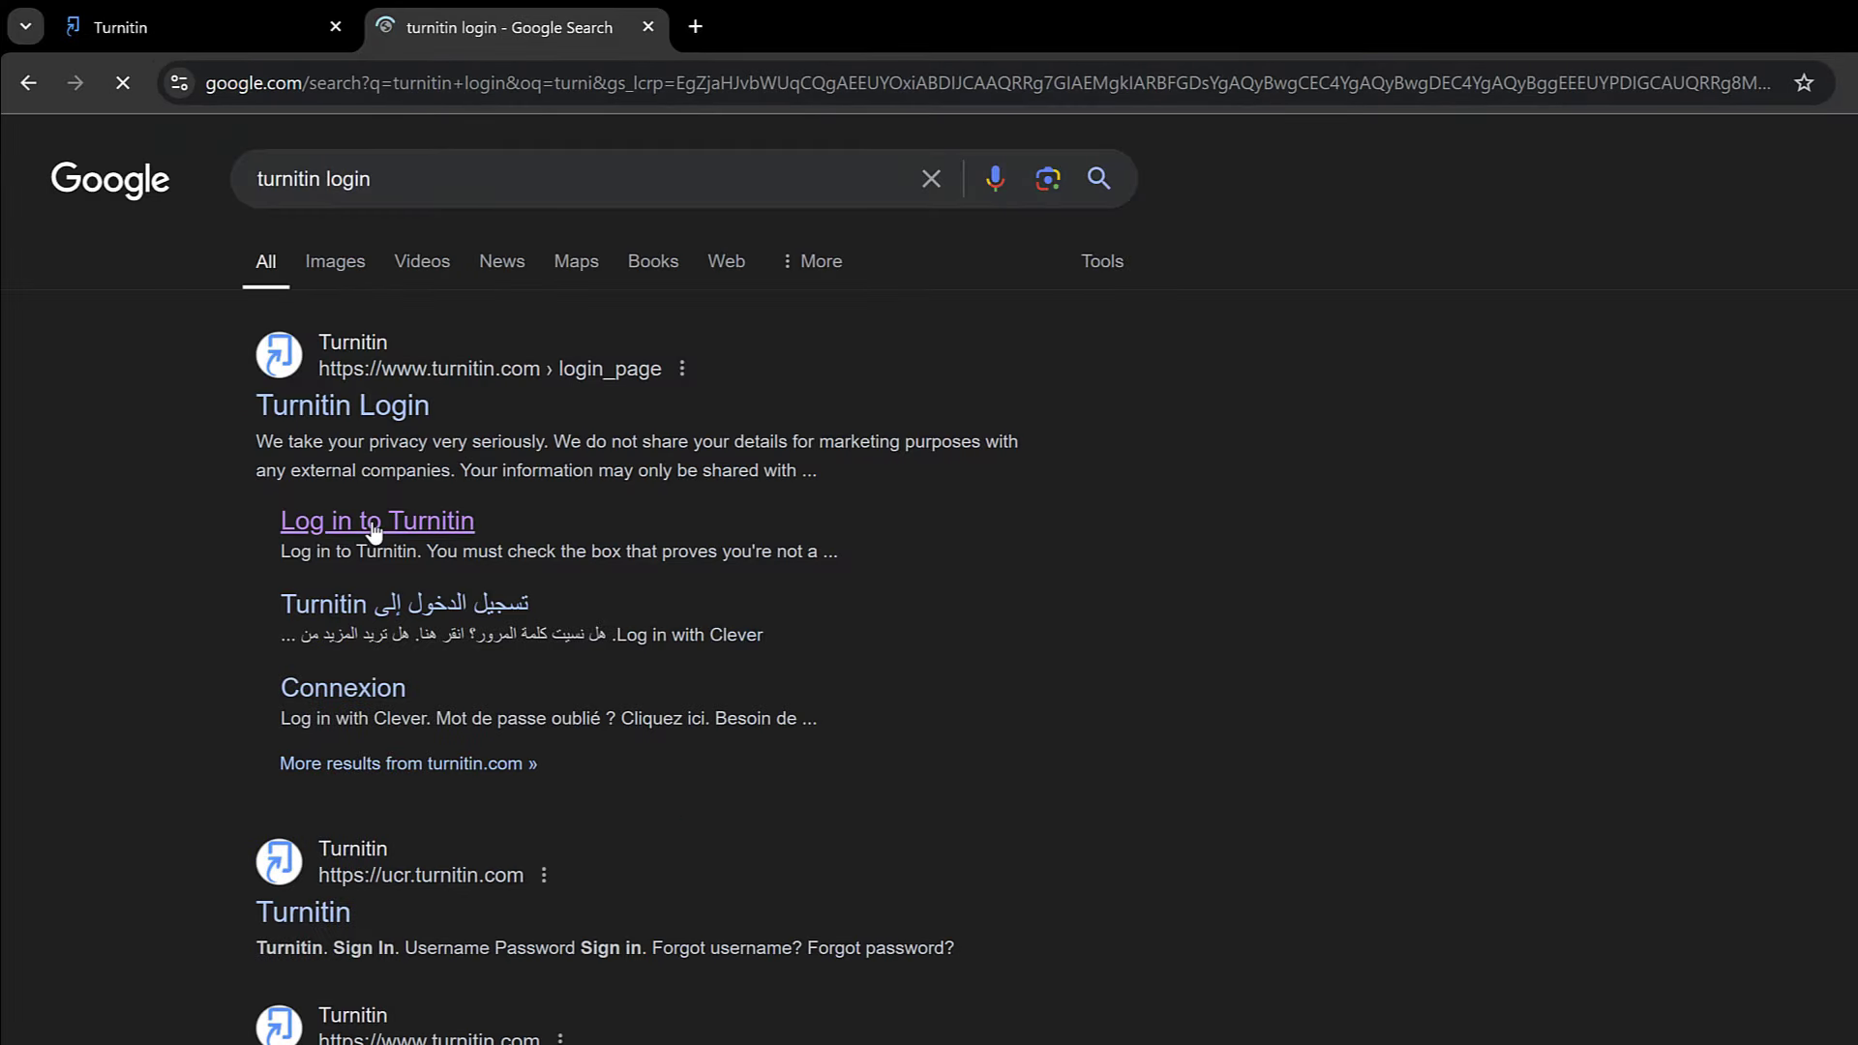
{"action": "left_click", "coordinate": [371, 531]}
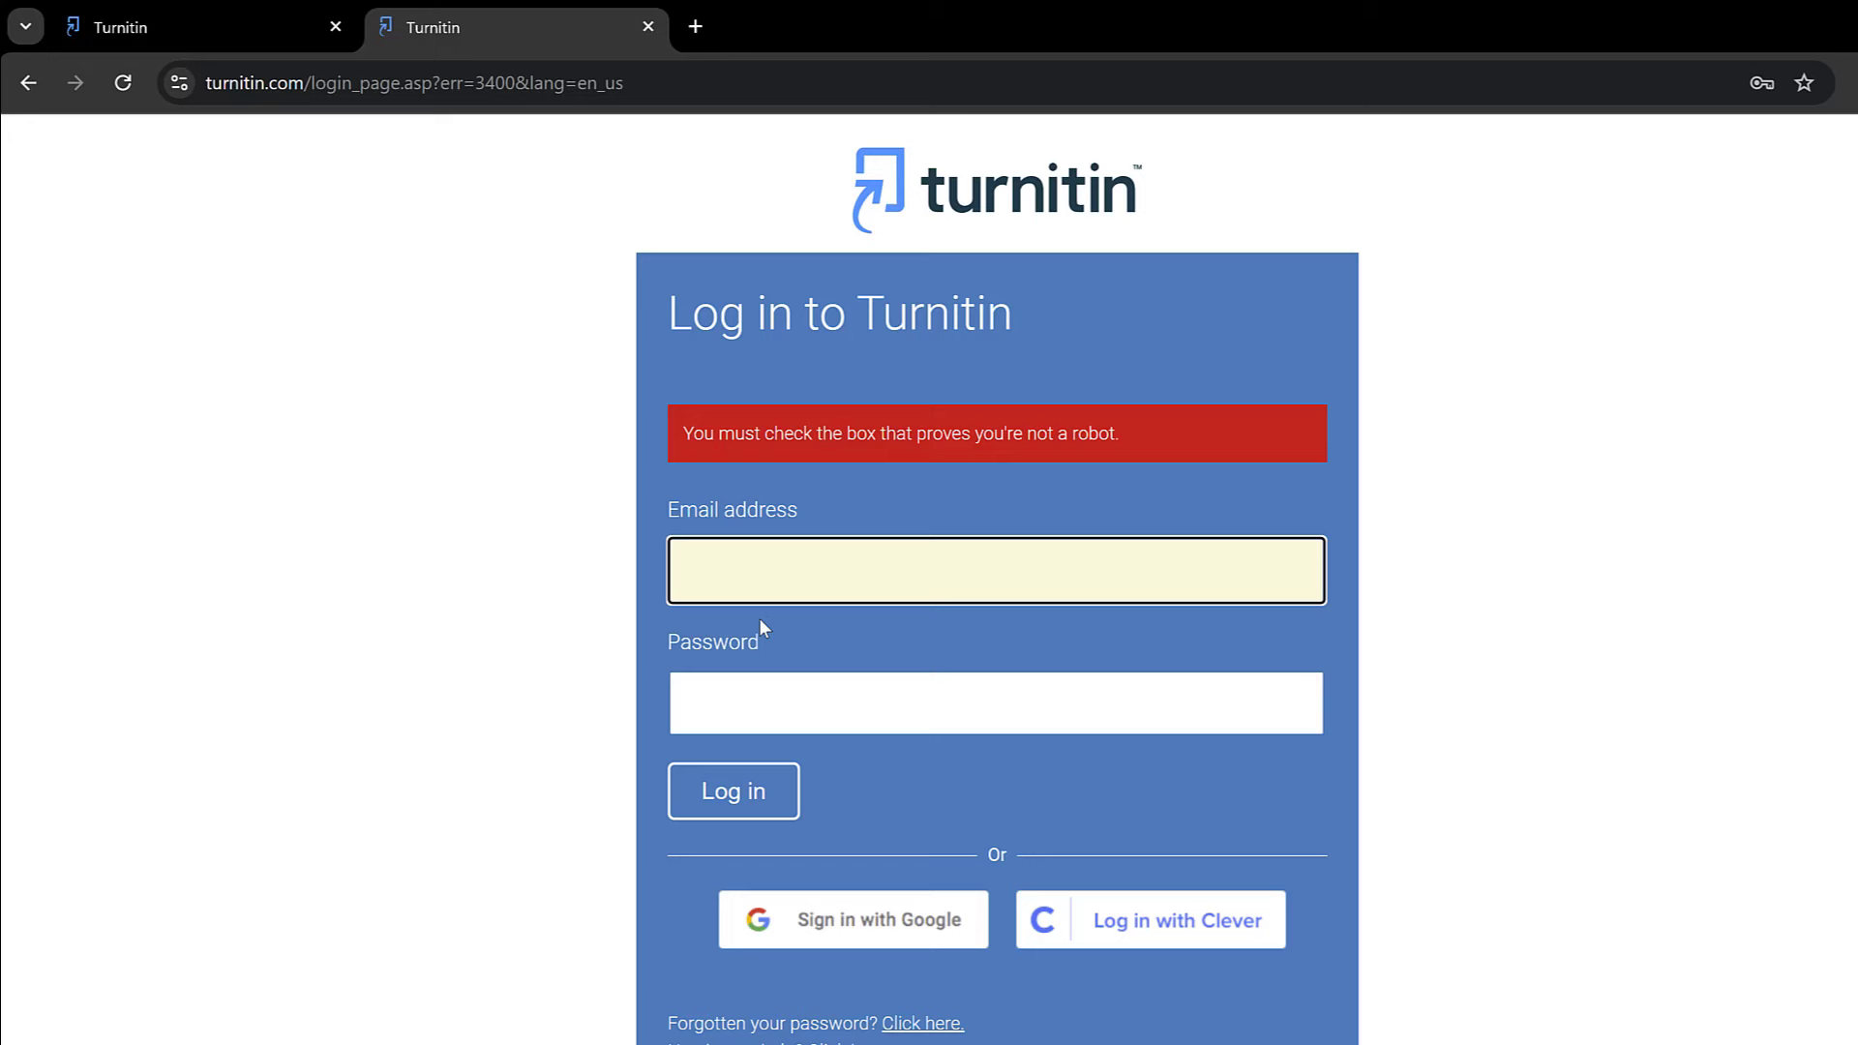
Step: Log in with the saved autofill credentials and go to the User Information account settings
{"action": "left_click", "coordinate": [714, 571]}
{"action": "left_click", "coordinate": [880, 649]}
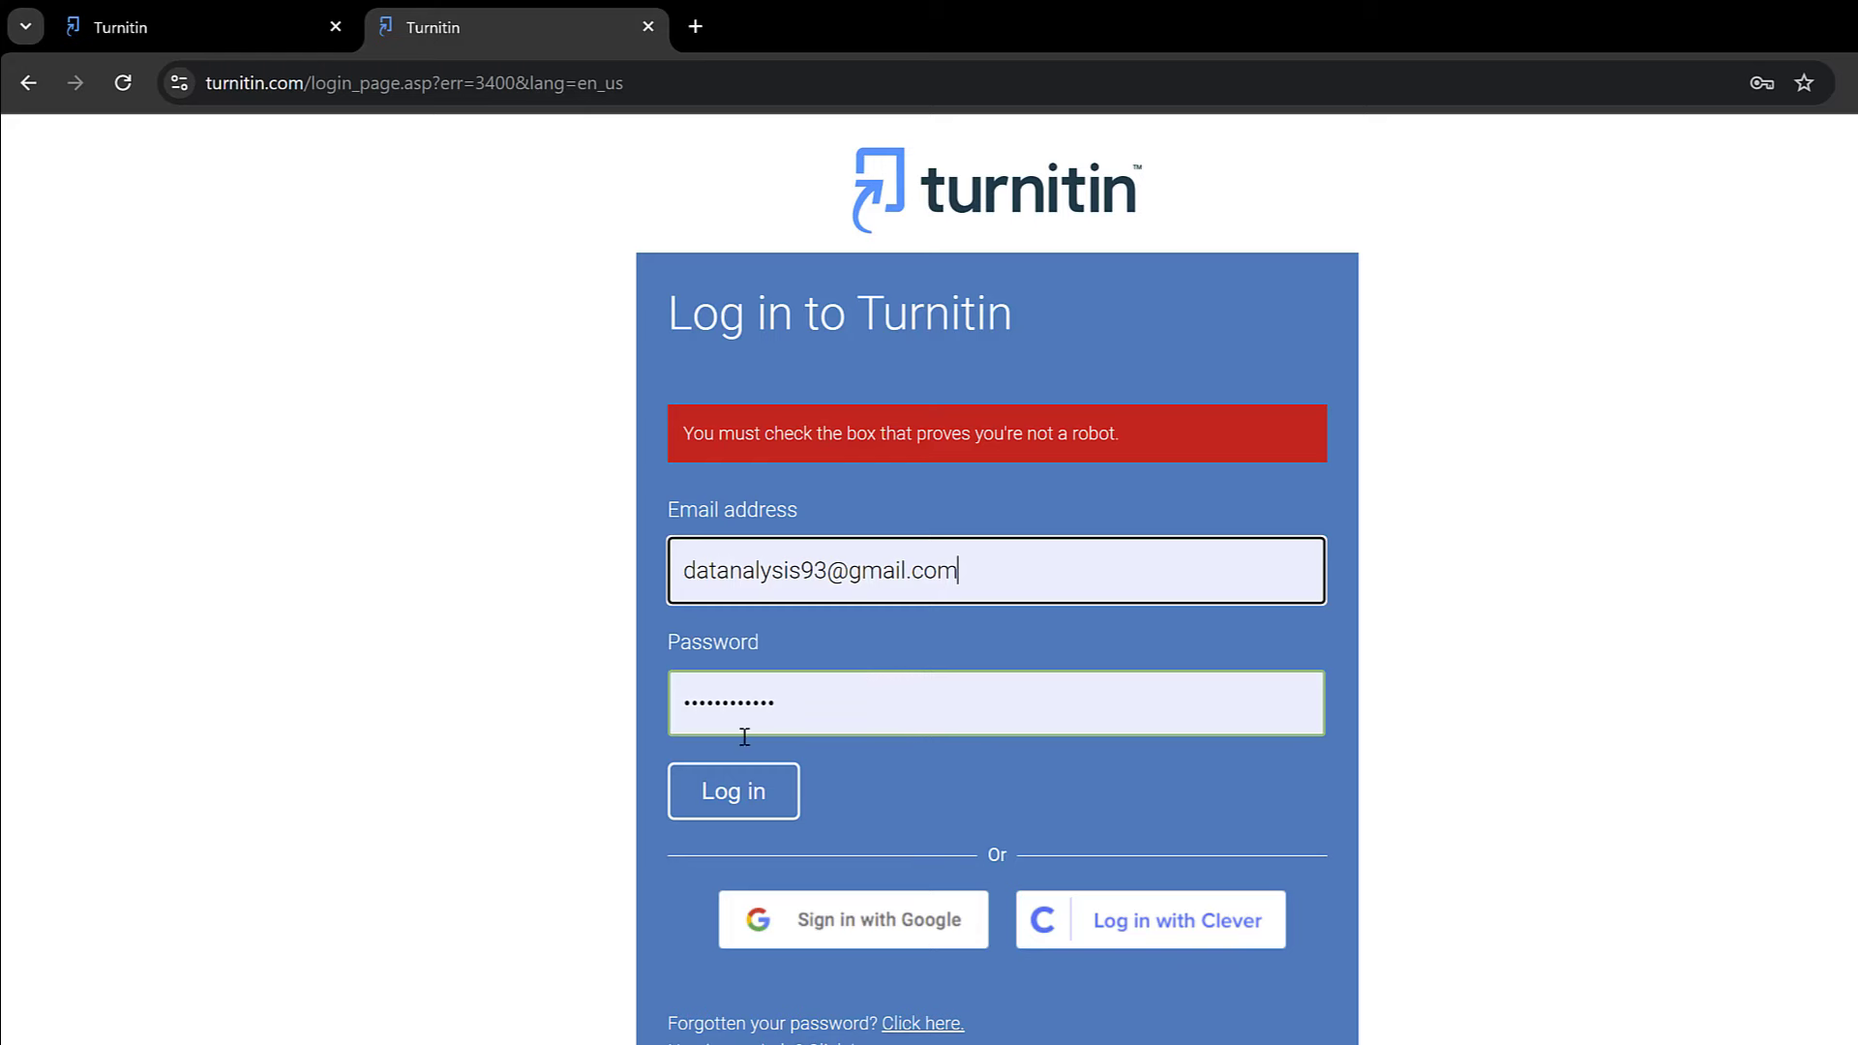
{"action": "left_click", "coordinate": [724, 792]}
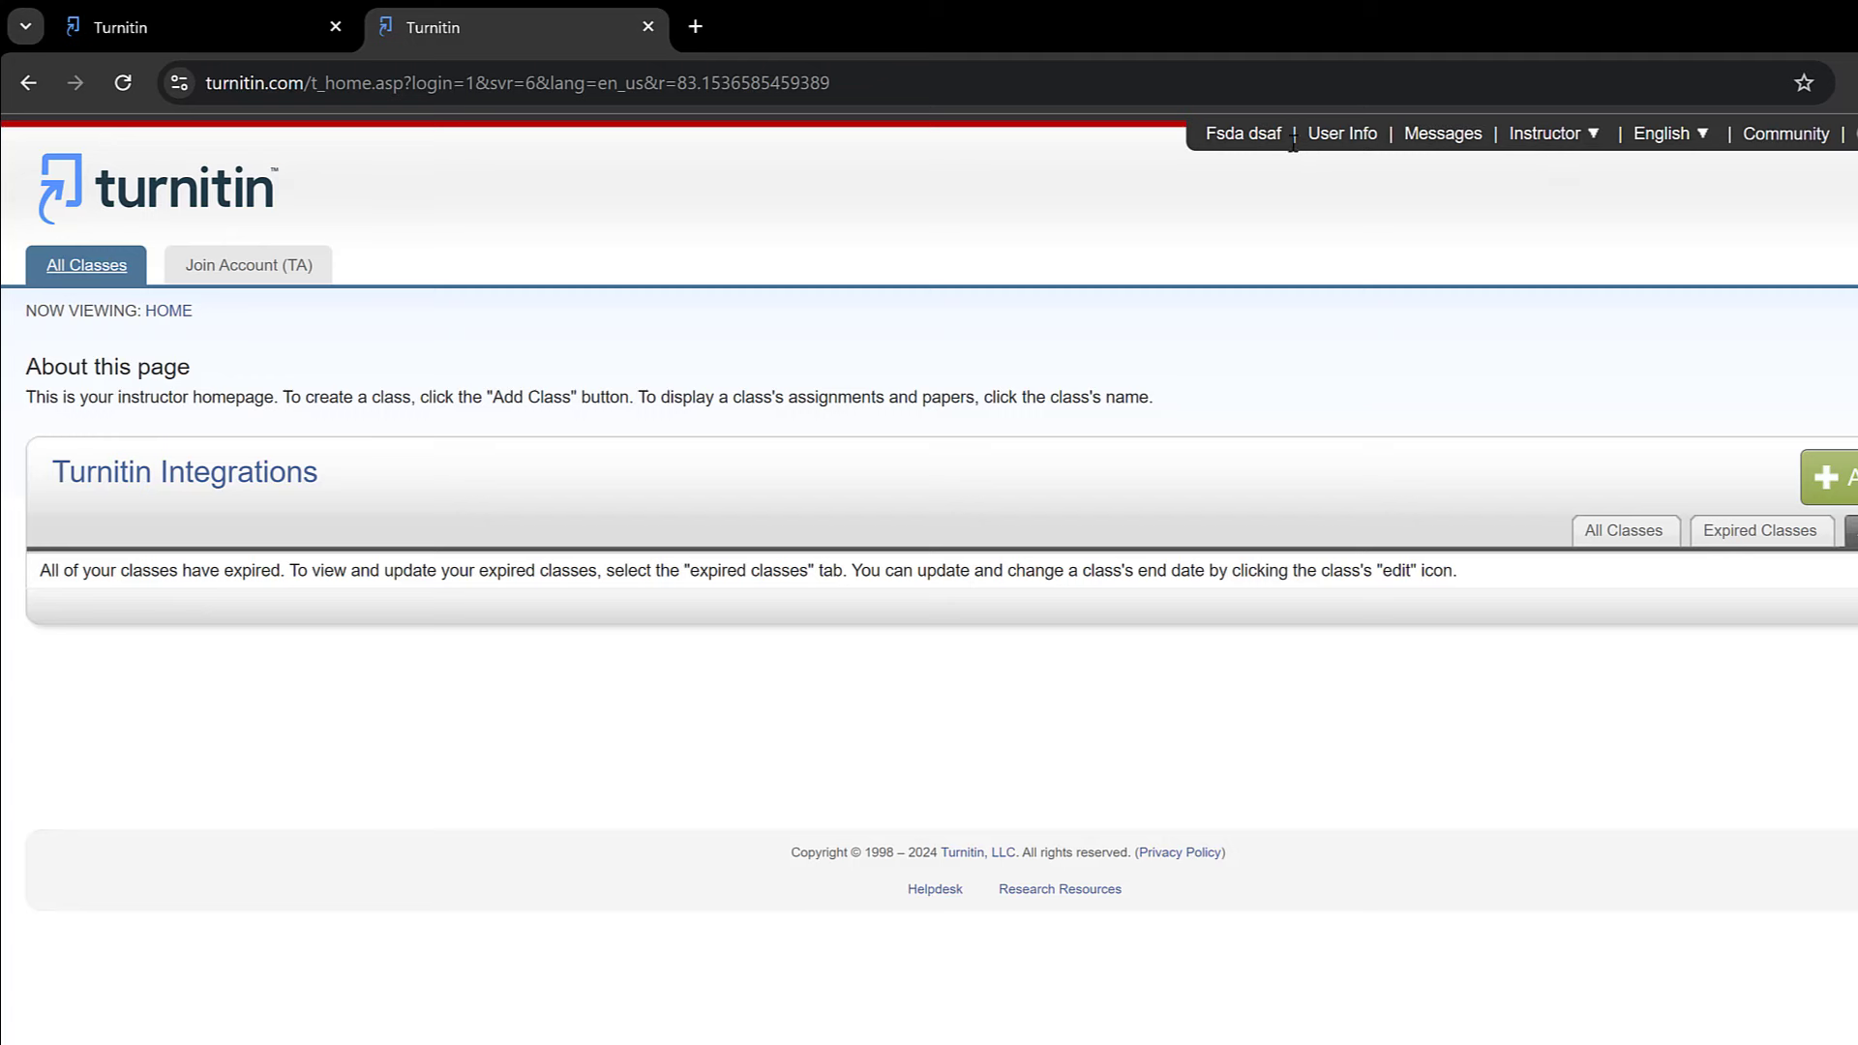
{"action": "left_click", "coordinate": [1341, 145]}
Step: Set Activate quick submit to Yes and submit the account settings
{"action": "scroll", "coordinate": [1231, 724], "scroll_direction": "down", "scroll_amount": 4}
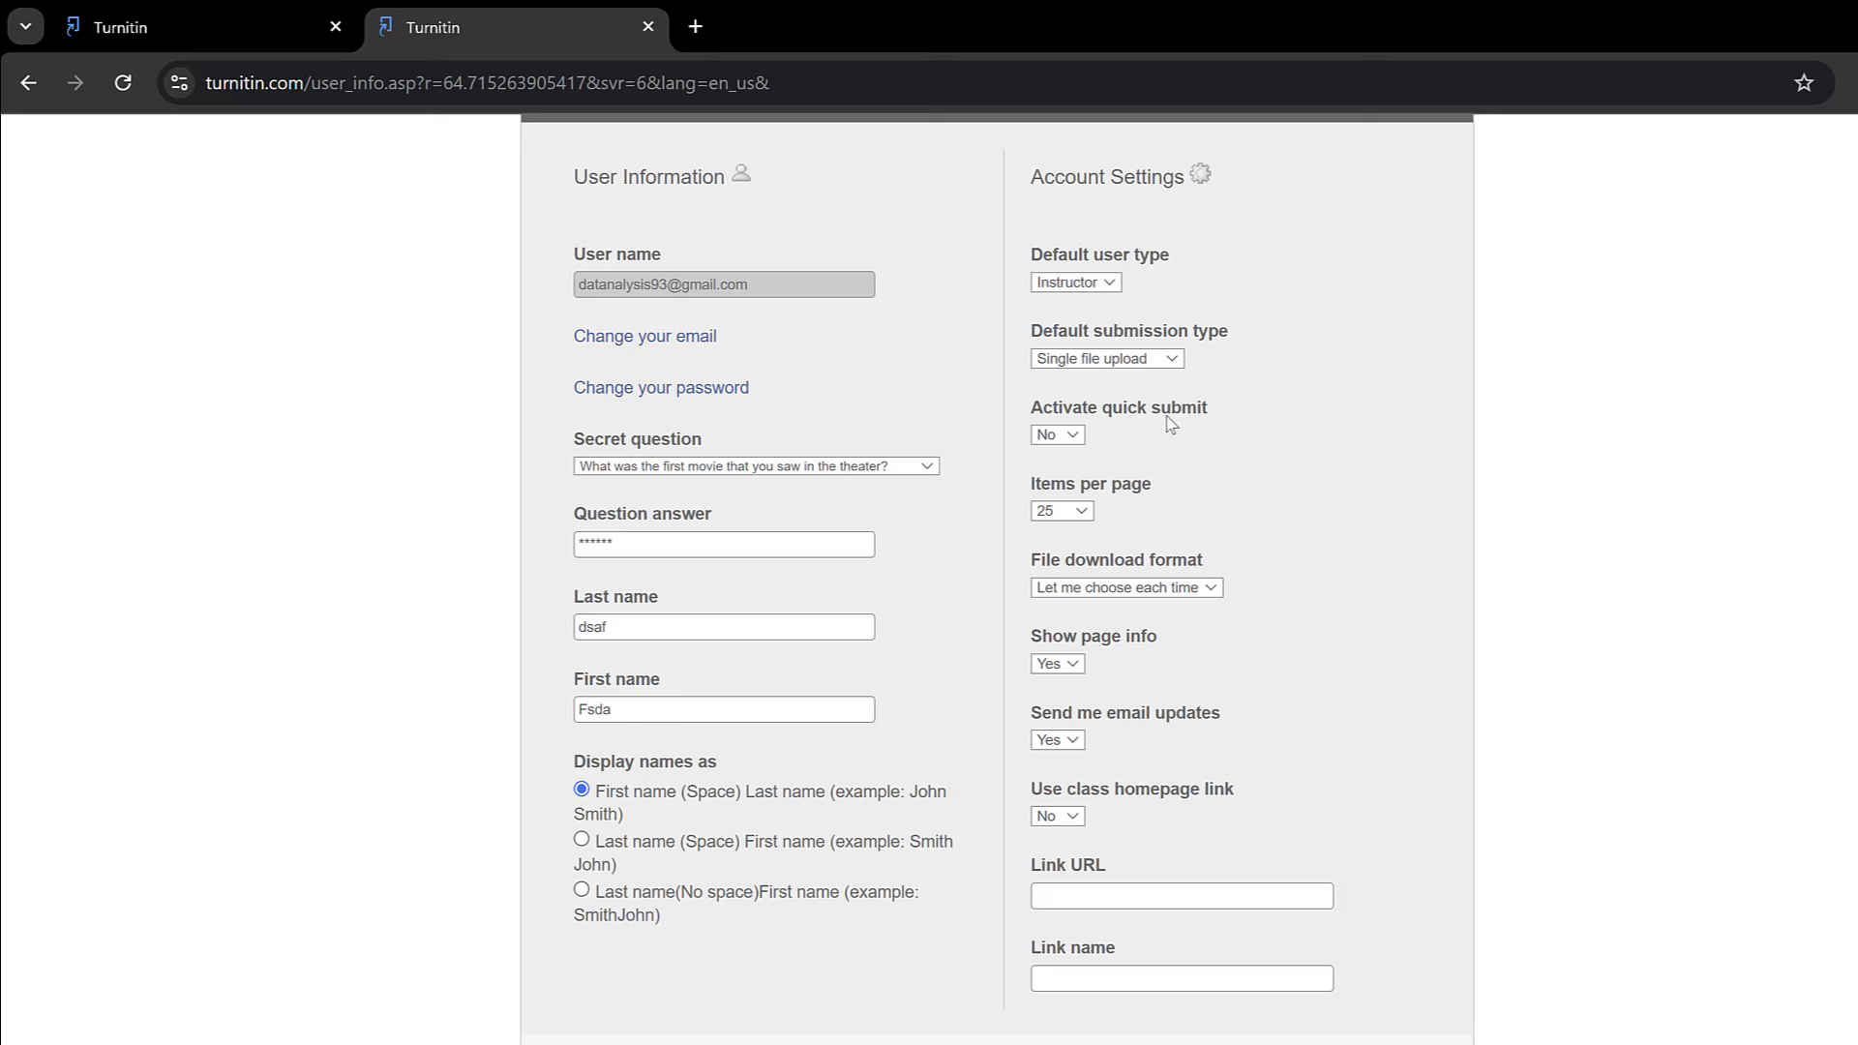
{"action": "left_click", "coordinate": [1074, 439]}
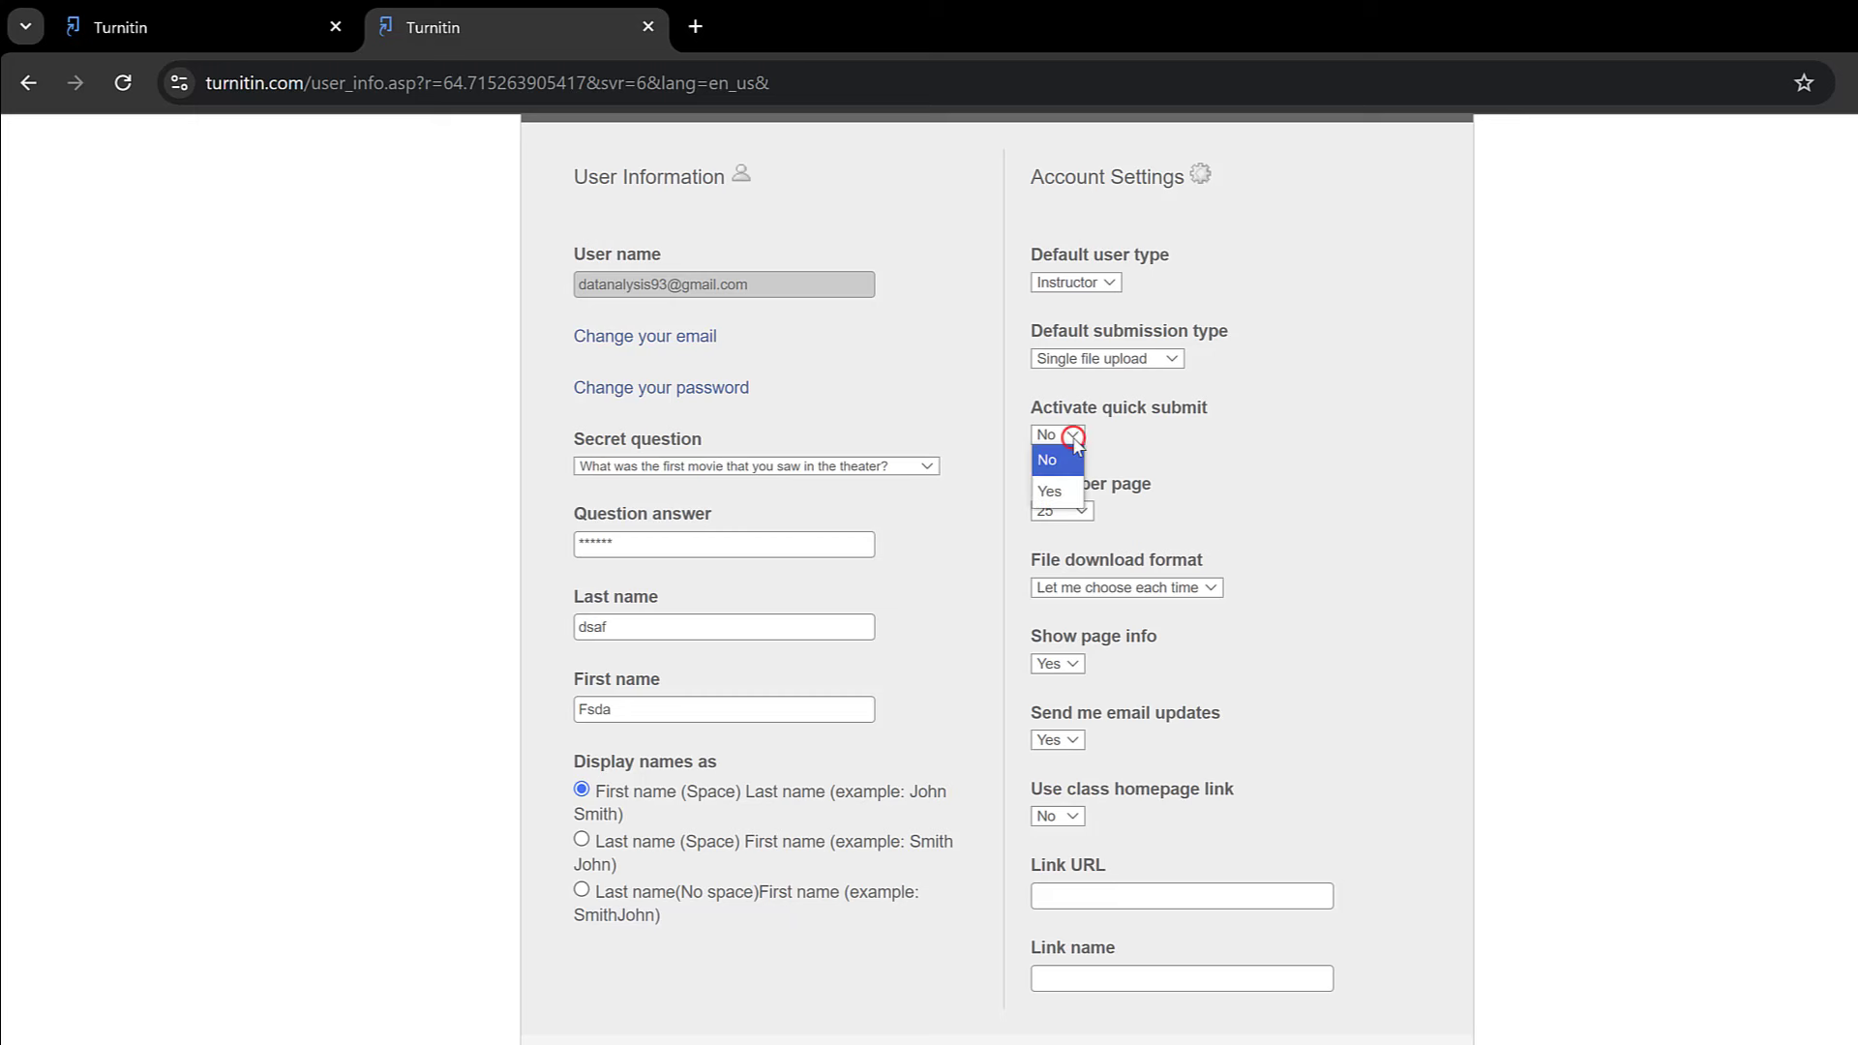
{"action": "left_click", "coordinate": [1057, 489]}
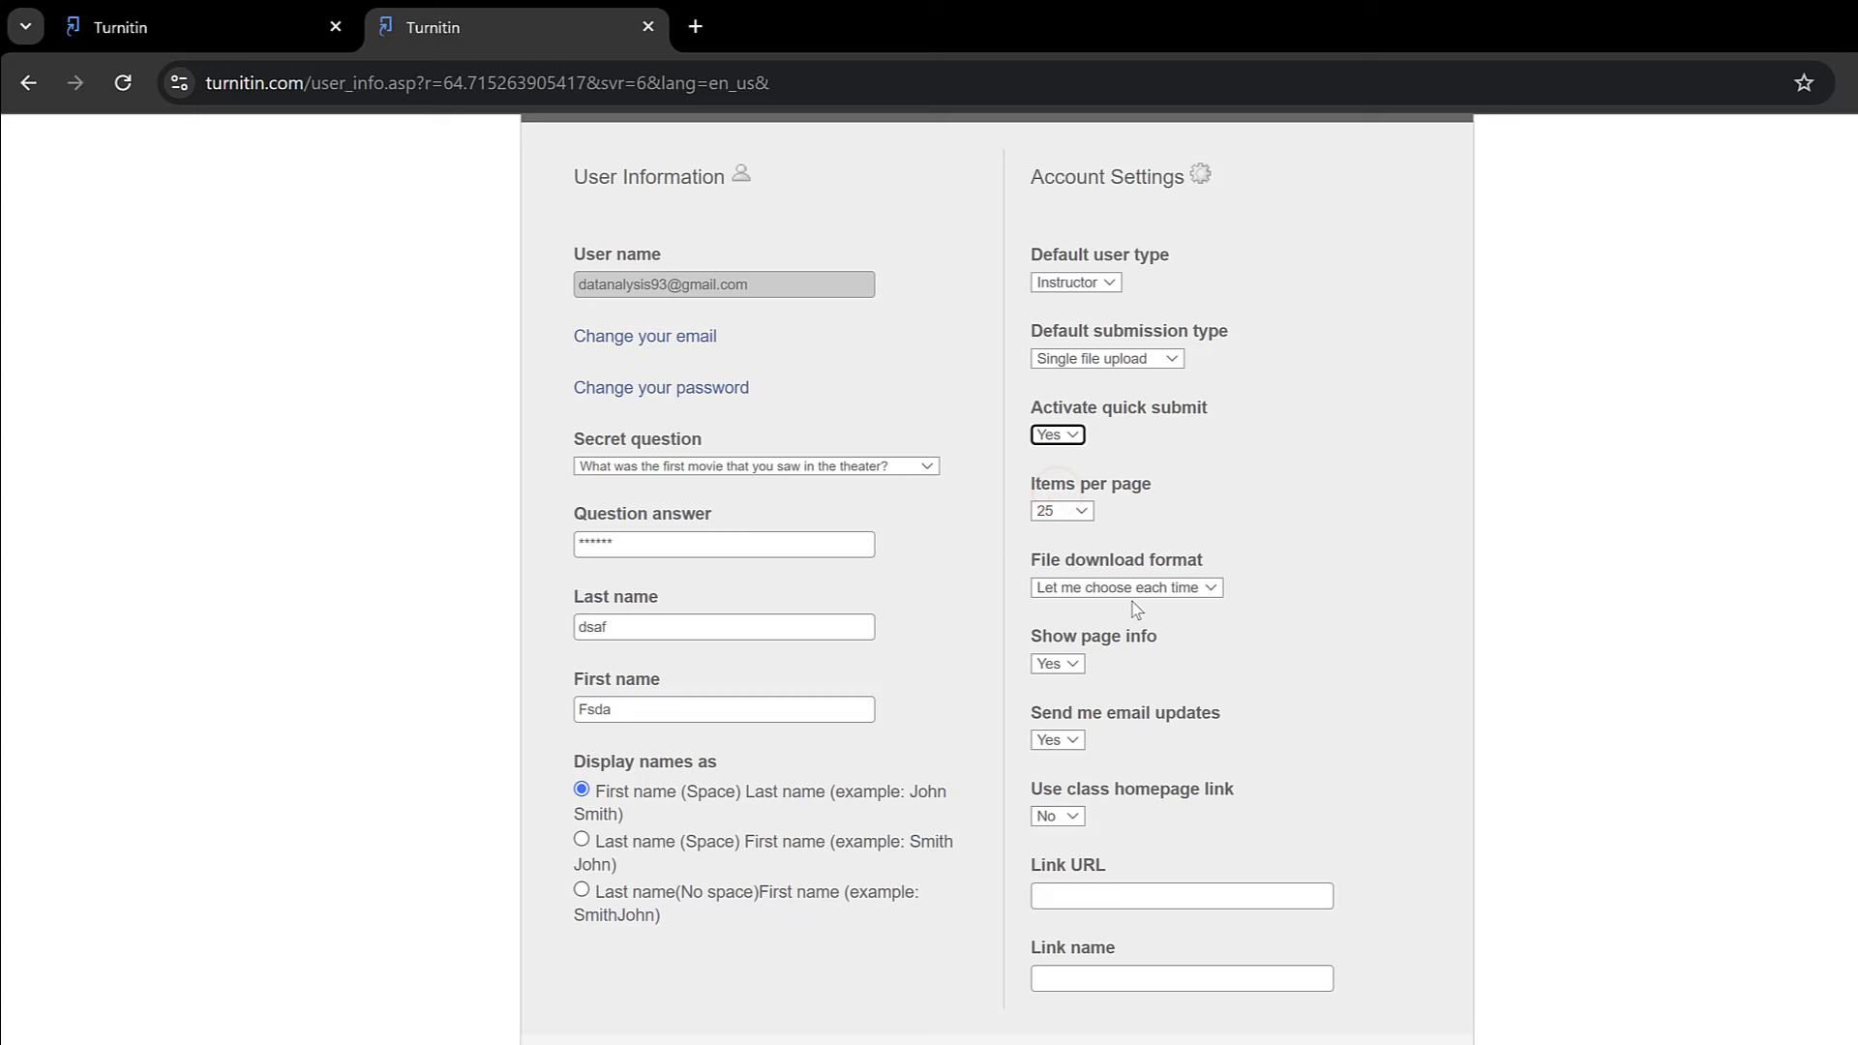
{"action": "scroll", "coordinate": [1137, 610], "scroll_direction": "down", "scroll_amount": 3}
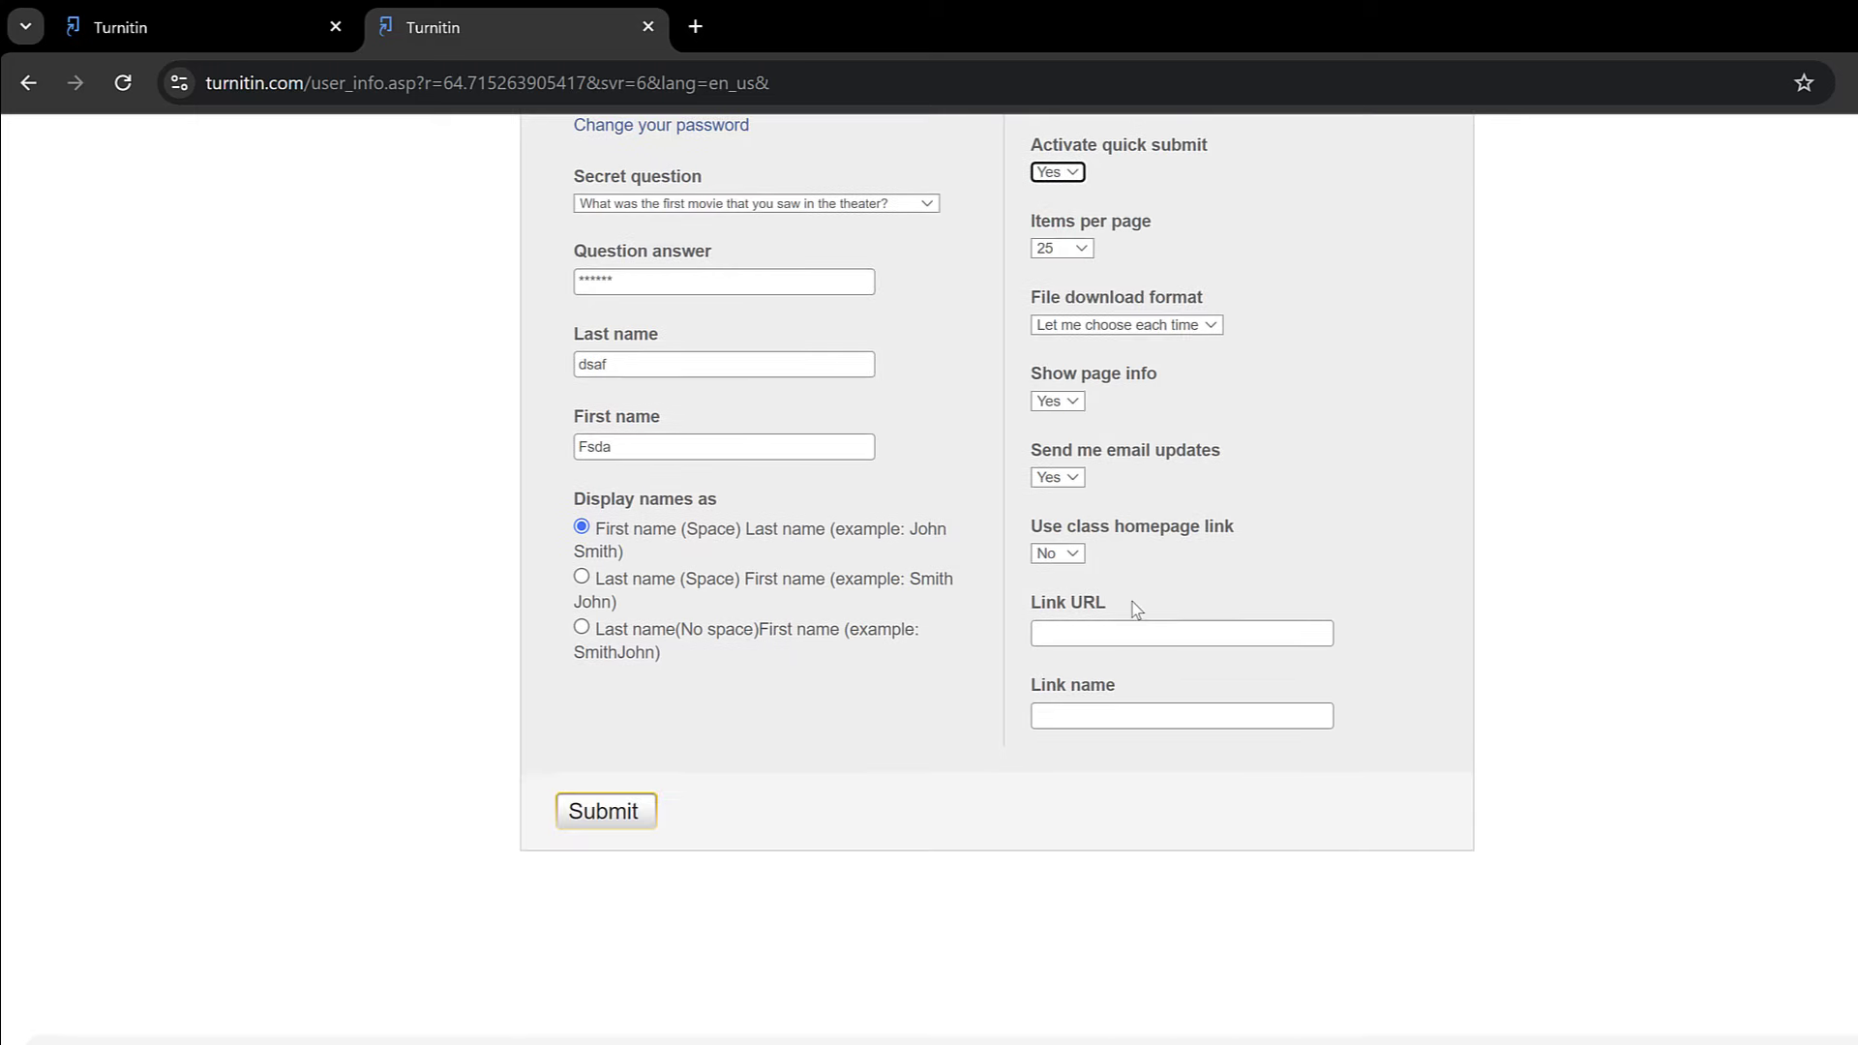
{"action": "left_click", "coordinate": [600, 812]}
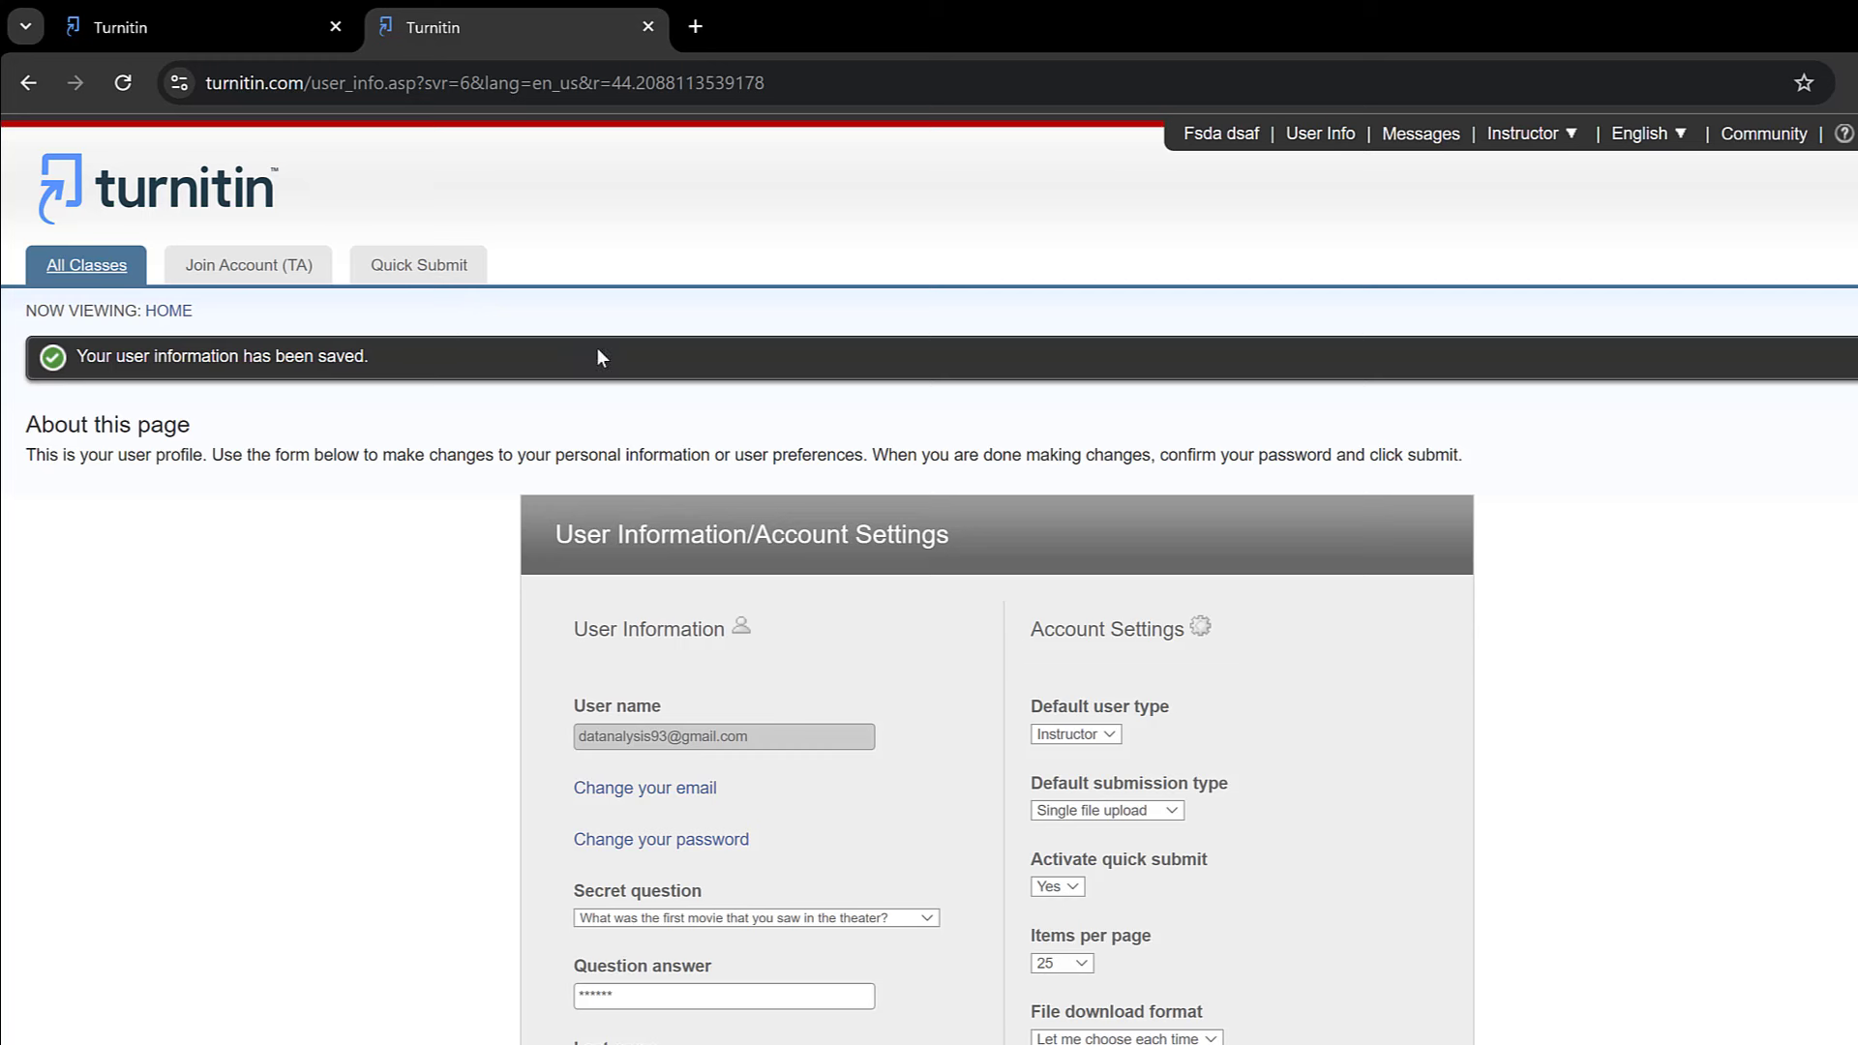
Step: Start a Quick Submit checking internet, student papers and publications, with no repository
{"action": "left_click", "coordinate": [414, 276]}
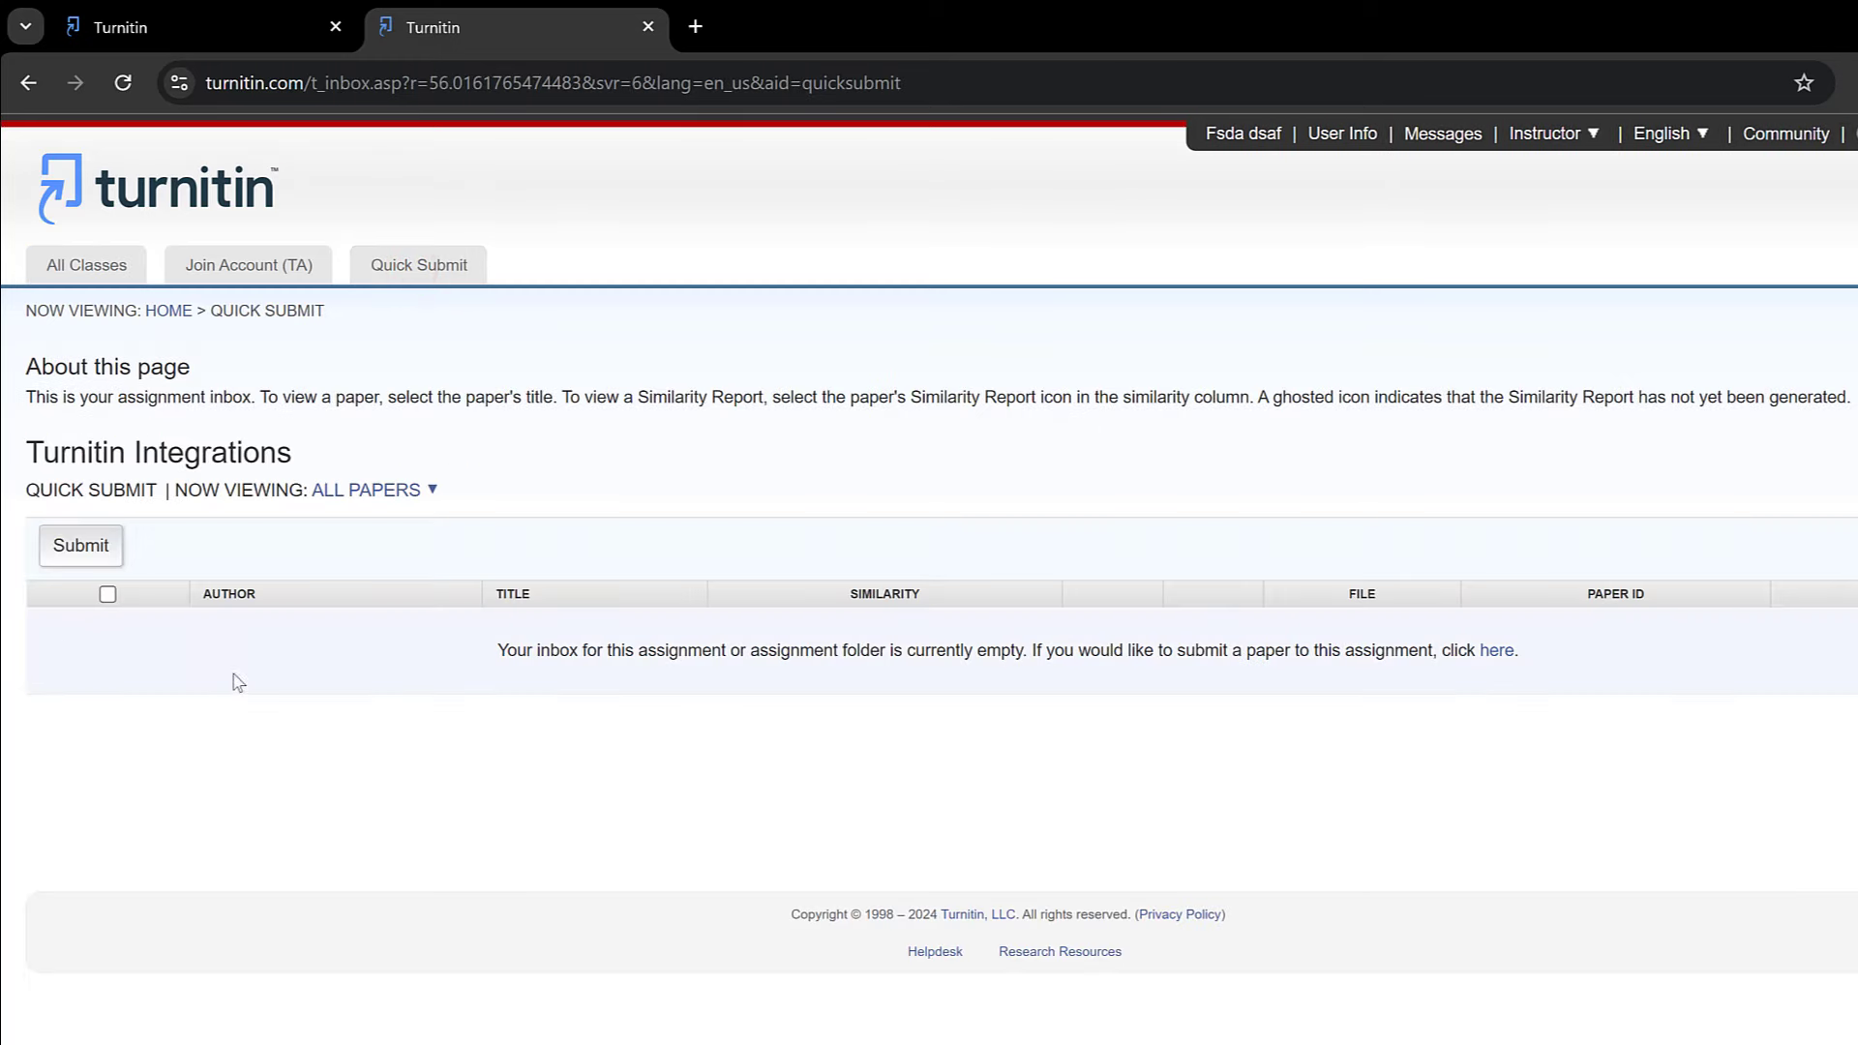
{"action": "left_click", "coordinate": [81, 547]}
{"action": "scroll", "coordinate": [135, 523], "scroll_direction": "down", "scroll_amount": 1}
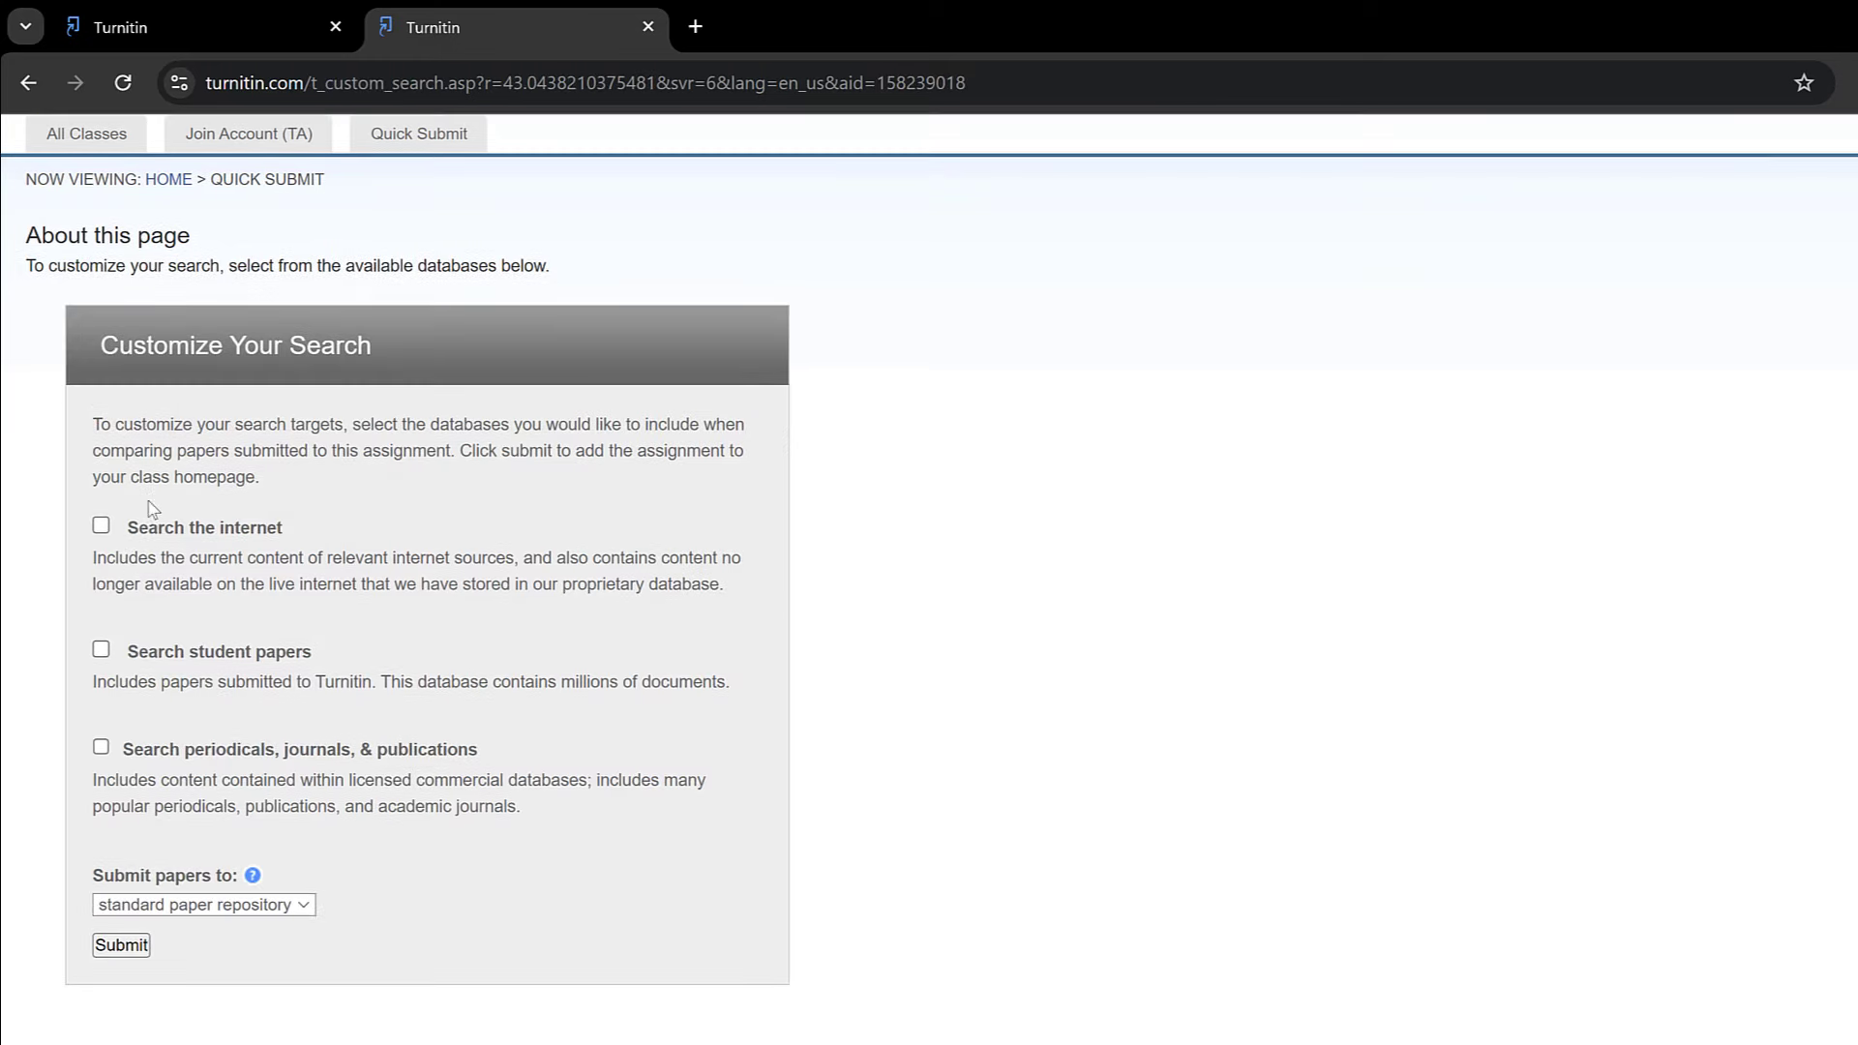
{"action": "scroll", "coordinate": [150, 484], "scroll_direction": "down", "scroll_amount": 1}
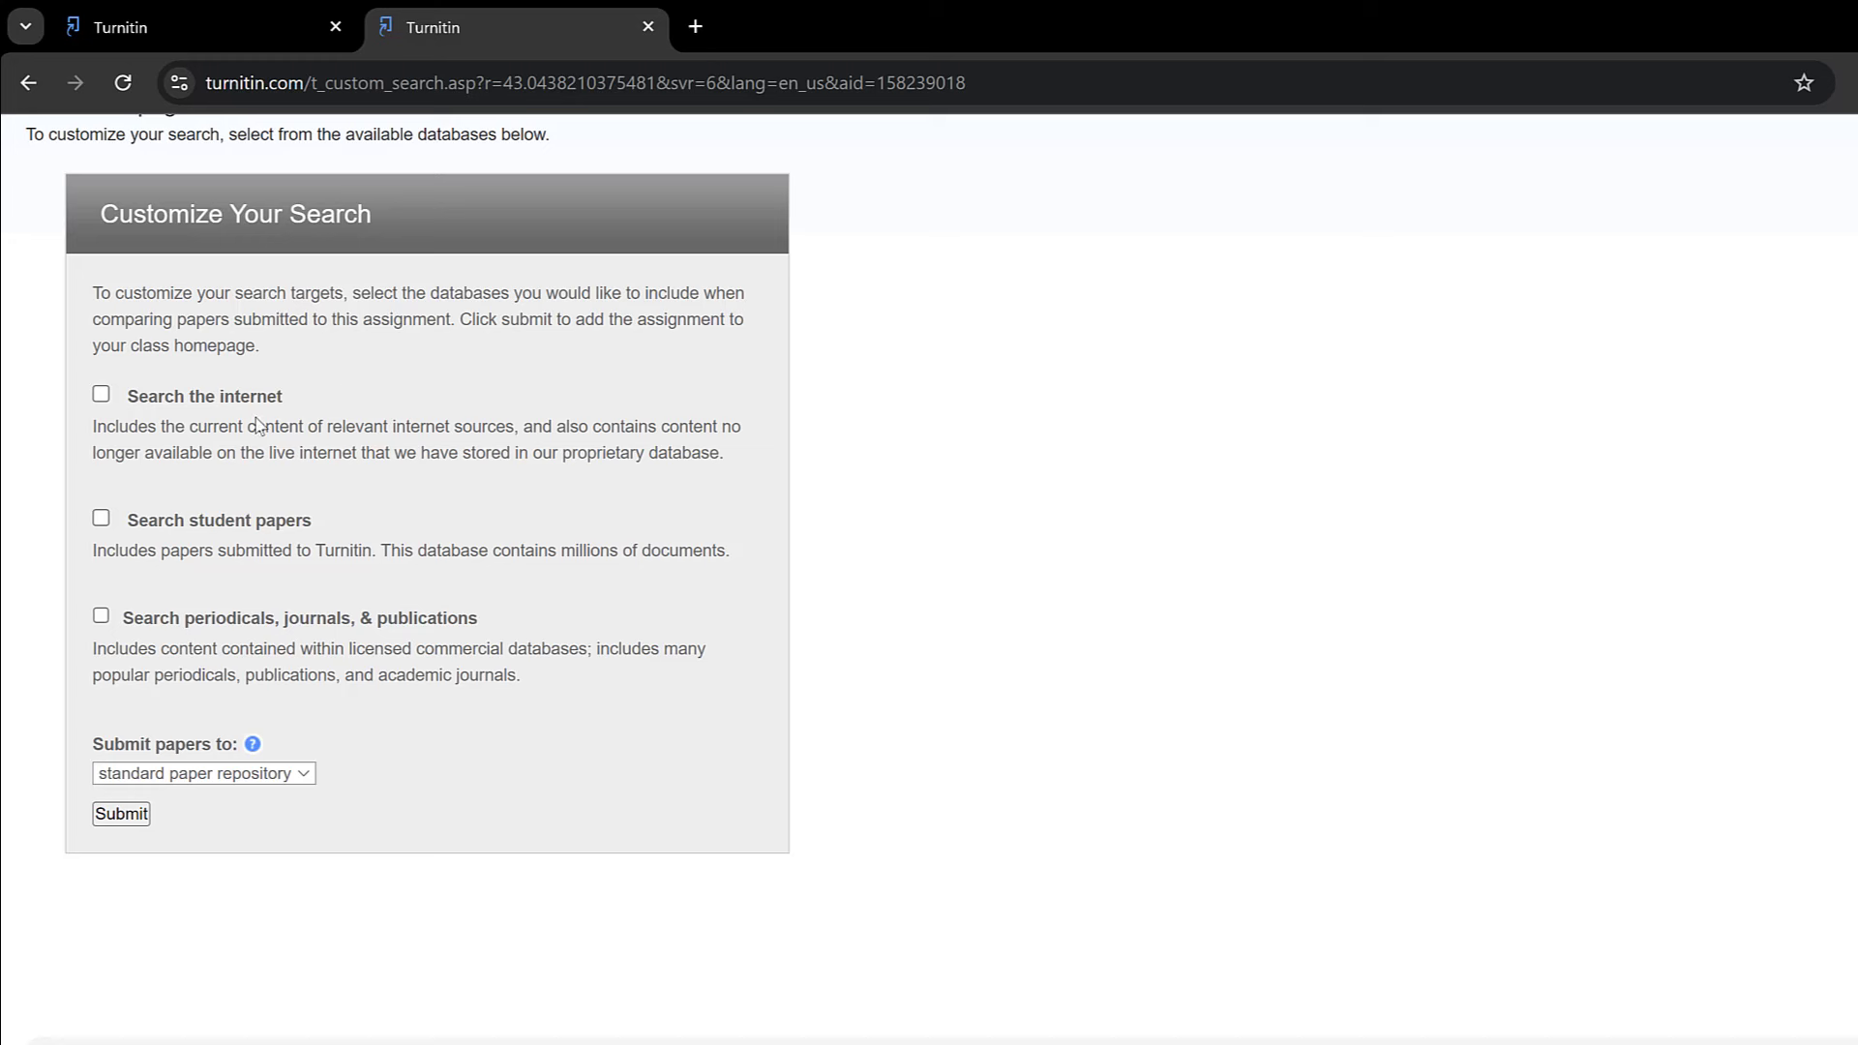
{"action": "left_click", "coordinate": [102, 397]}
{"action": "left_click", "coordinate": [101, 518]}
{"action": "left_click", "coordinate": [242, 774]}
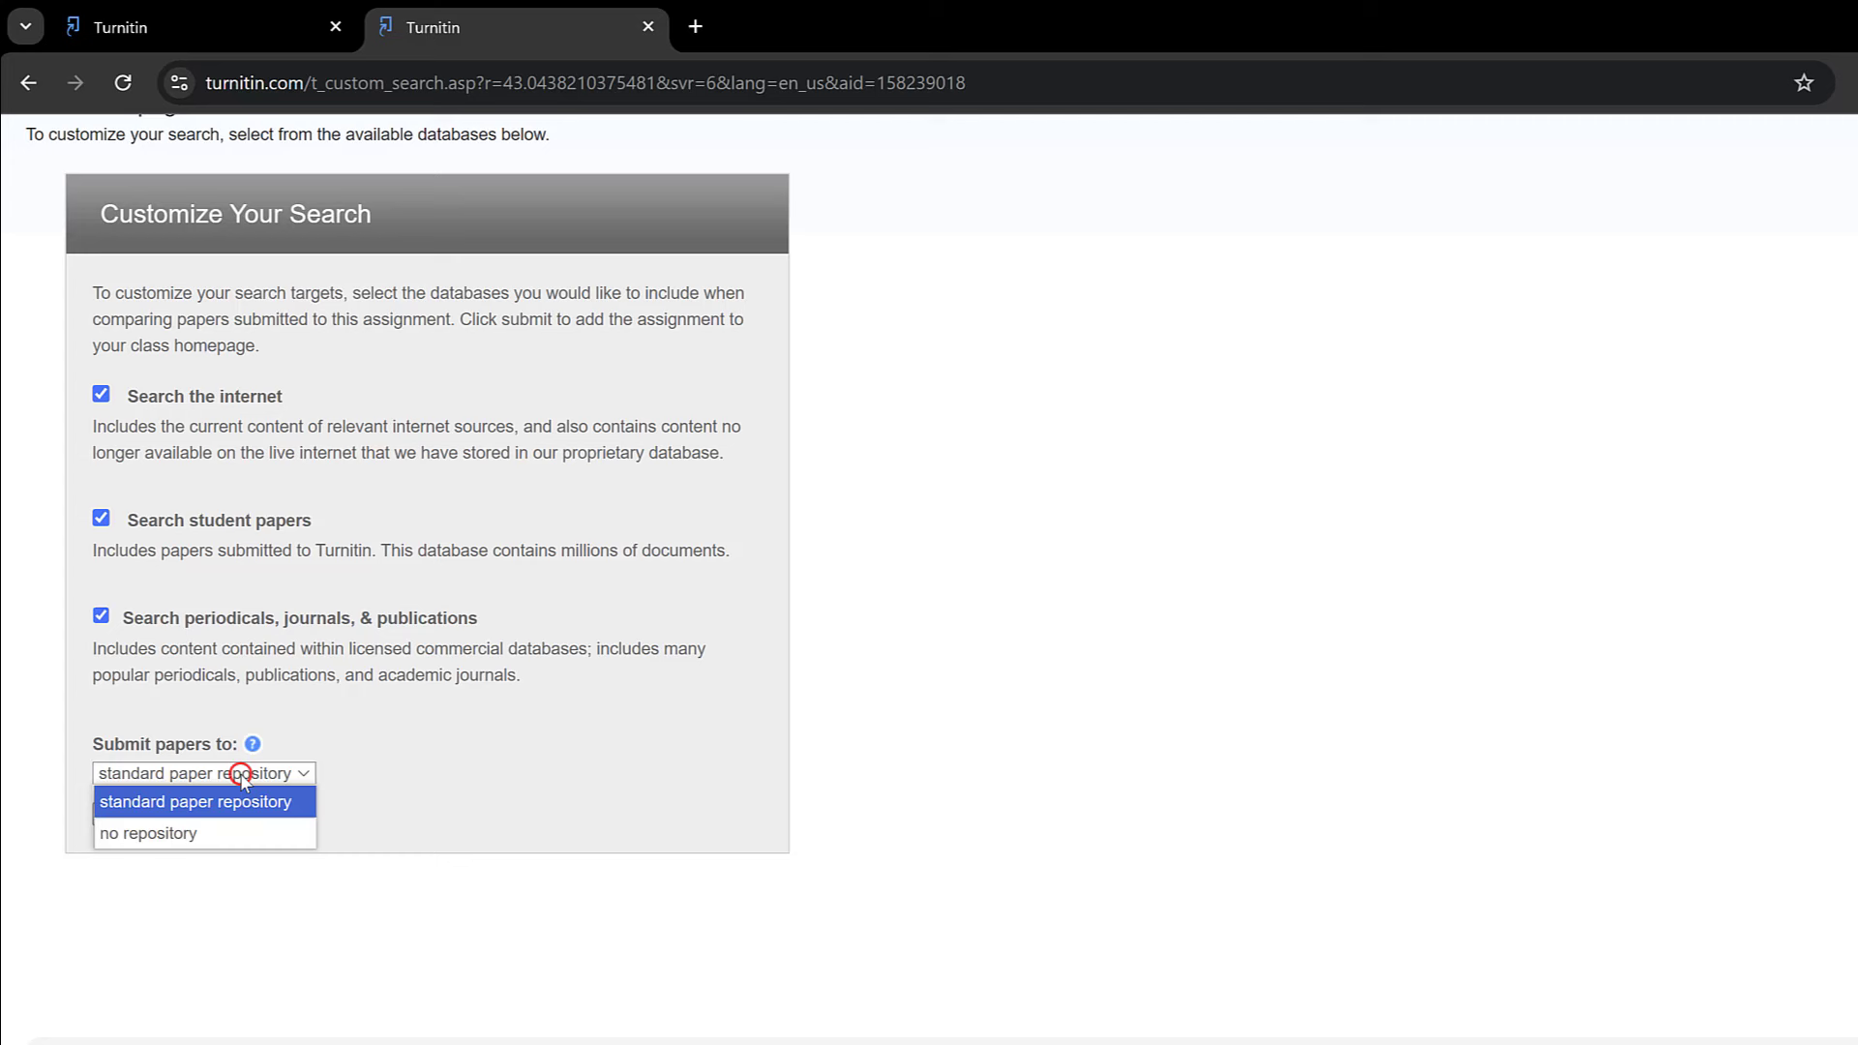
{"action": "left_click", "coordinate": [159, 840]}
Step: Continue past the search settings, enter the author's first and last name and title 'Test'
{"action": "left_click", "coordinate": [109, 817]}
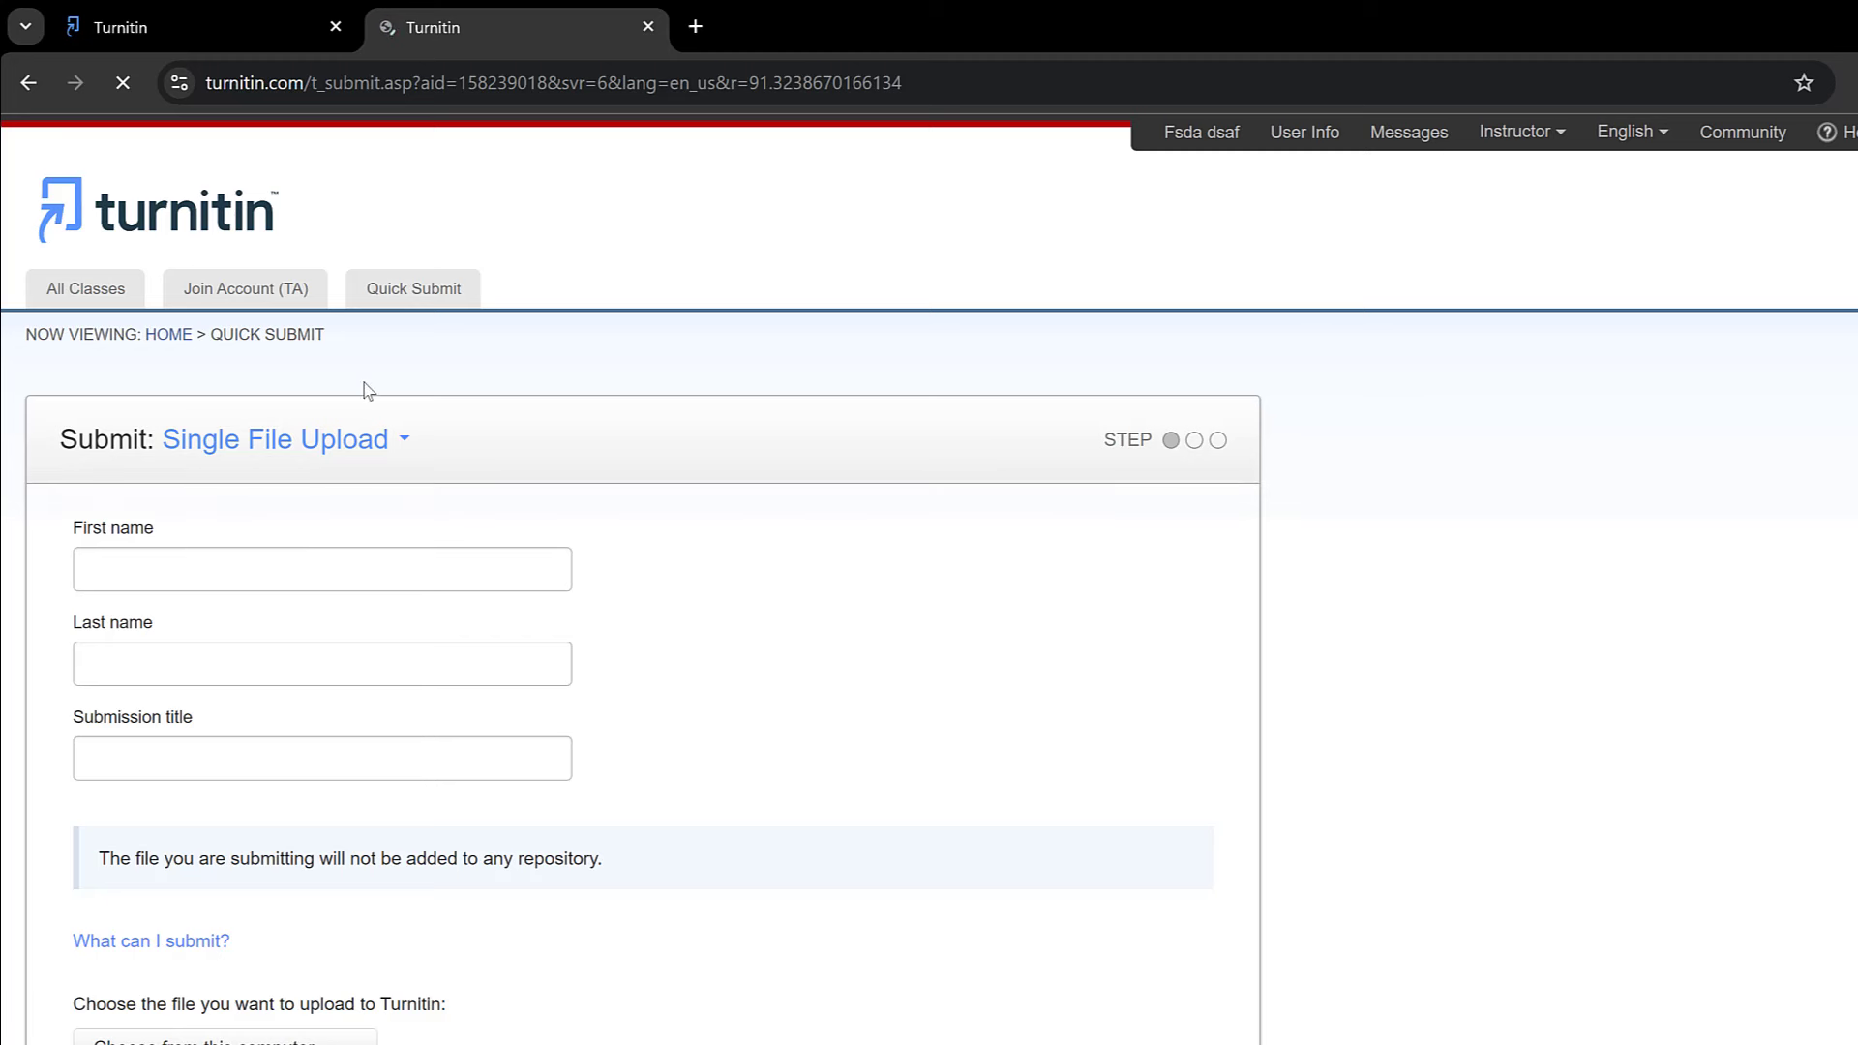
{"action": "left_click", "coordinate": [157, 567]}
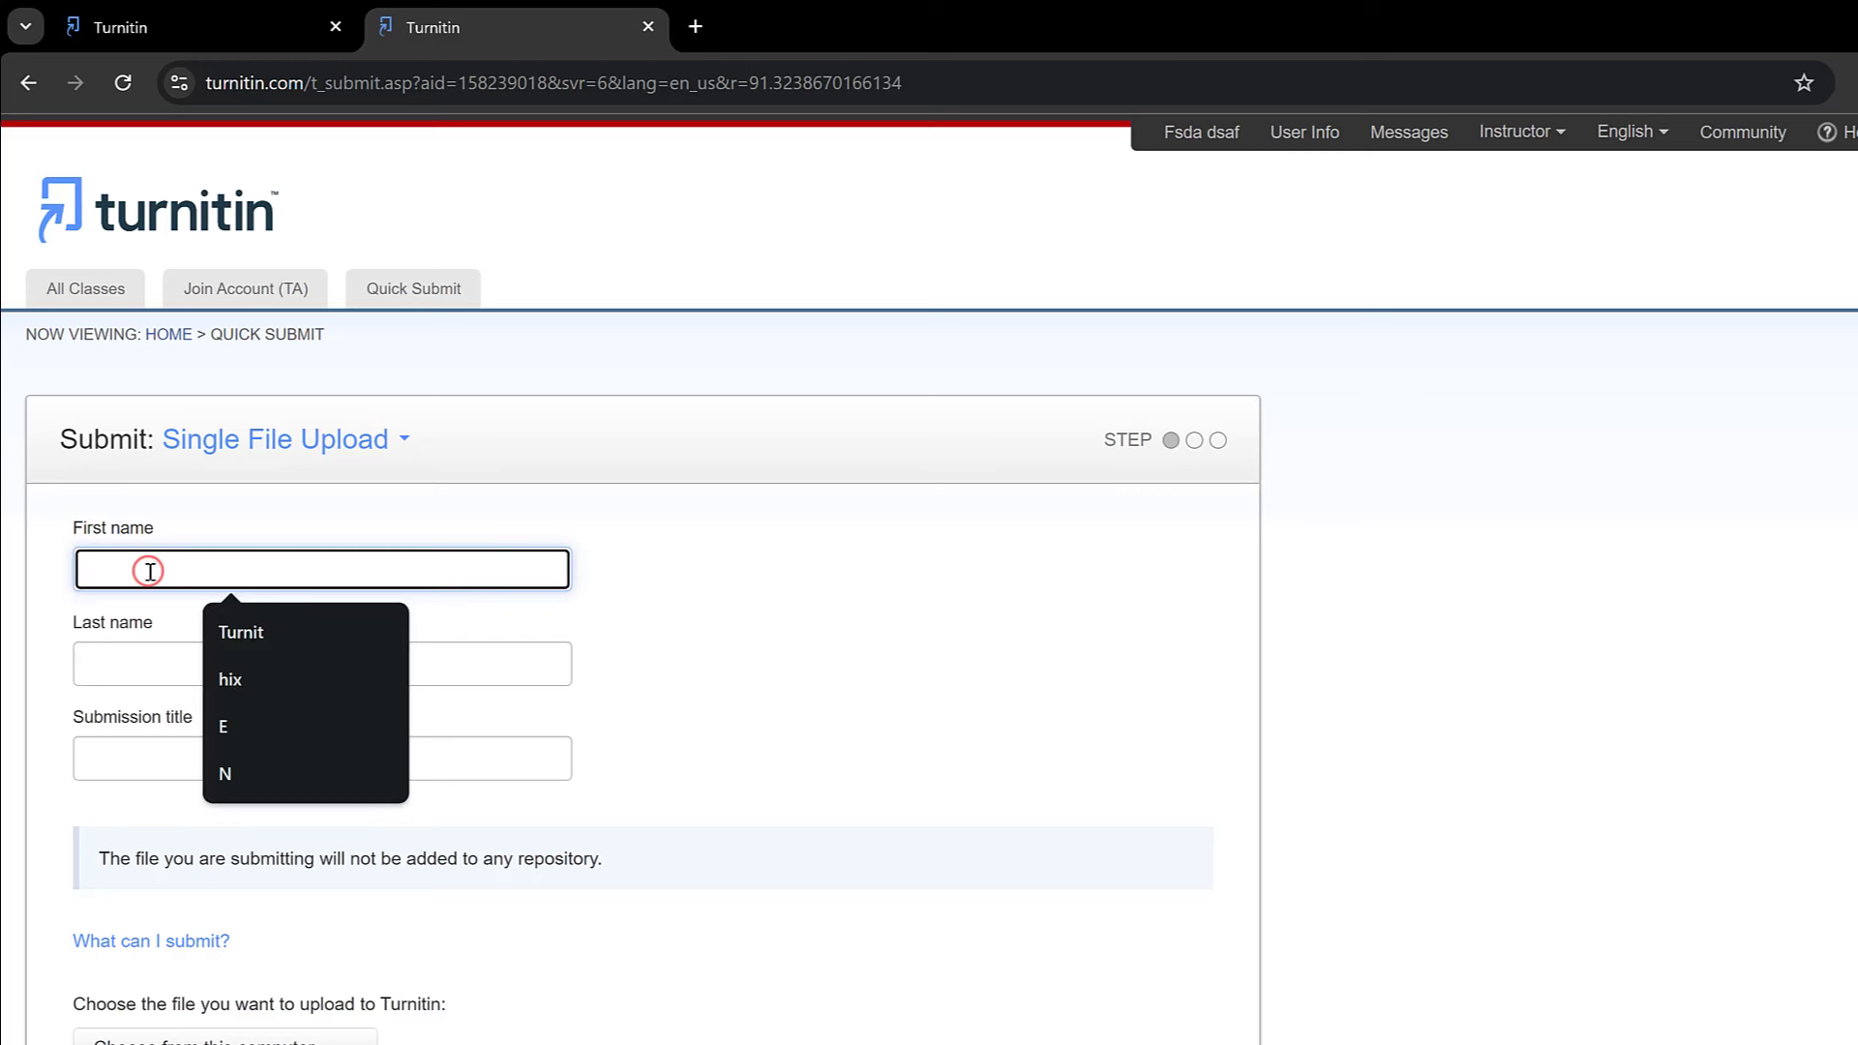
{"action": "type", "text": "T"}
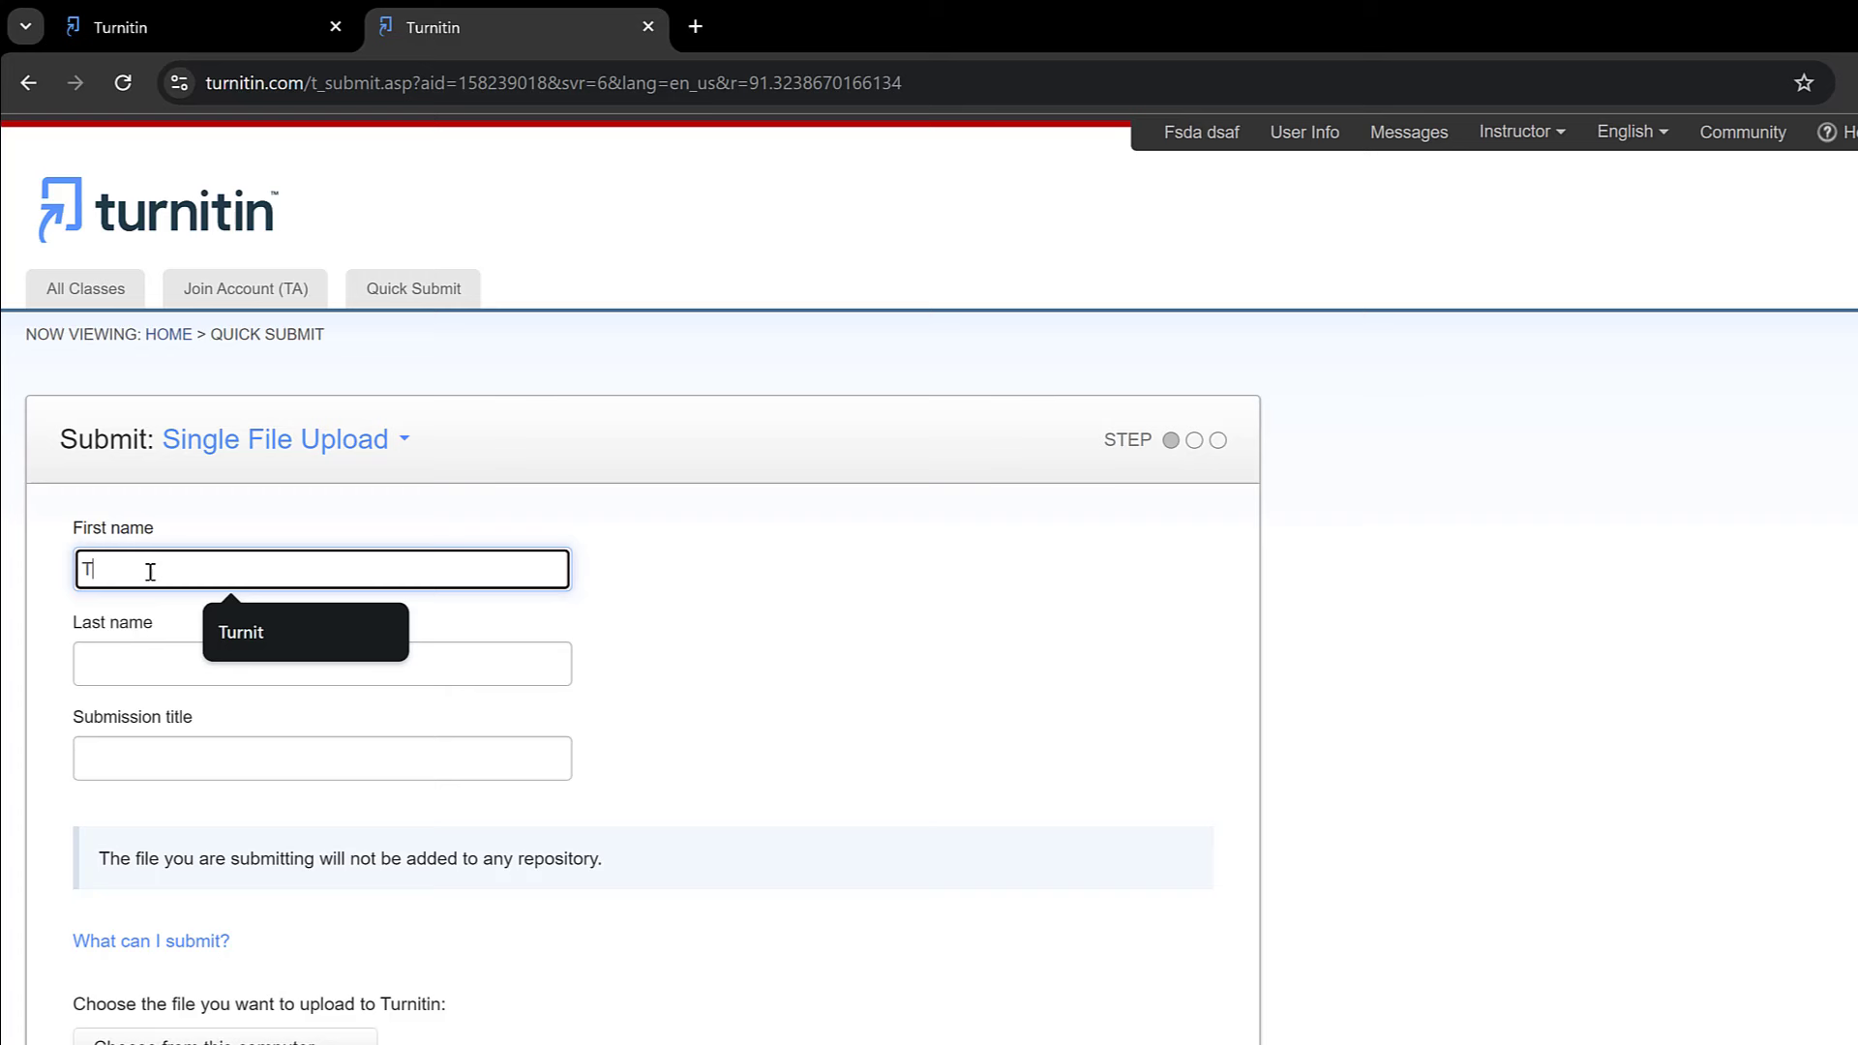
{"action": "left_click", "coordinate": [126, 670]}
{"action": "type", "text": "T"}
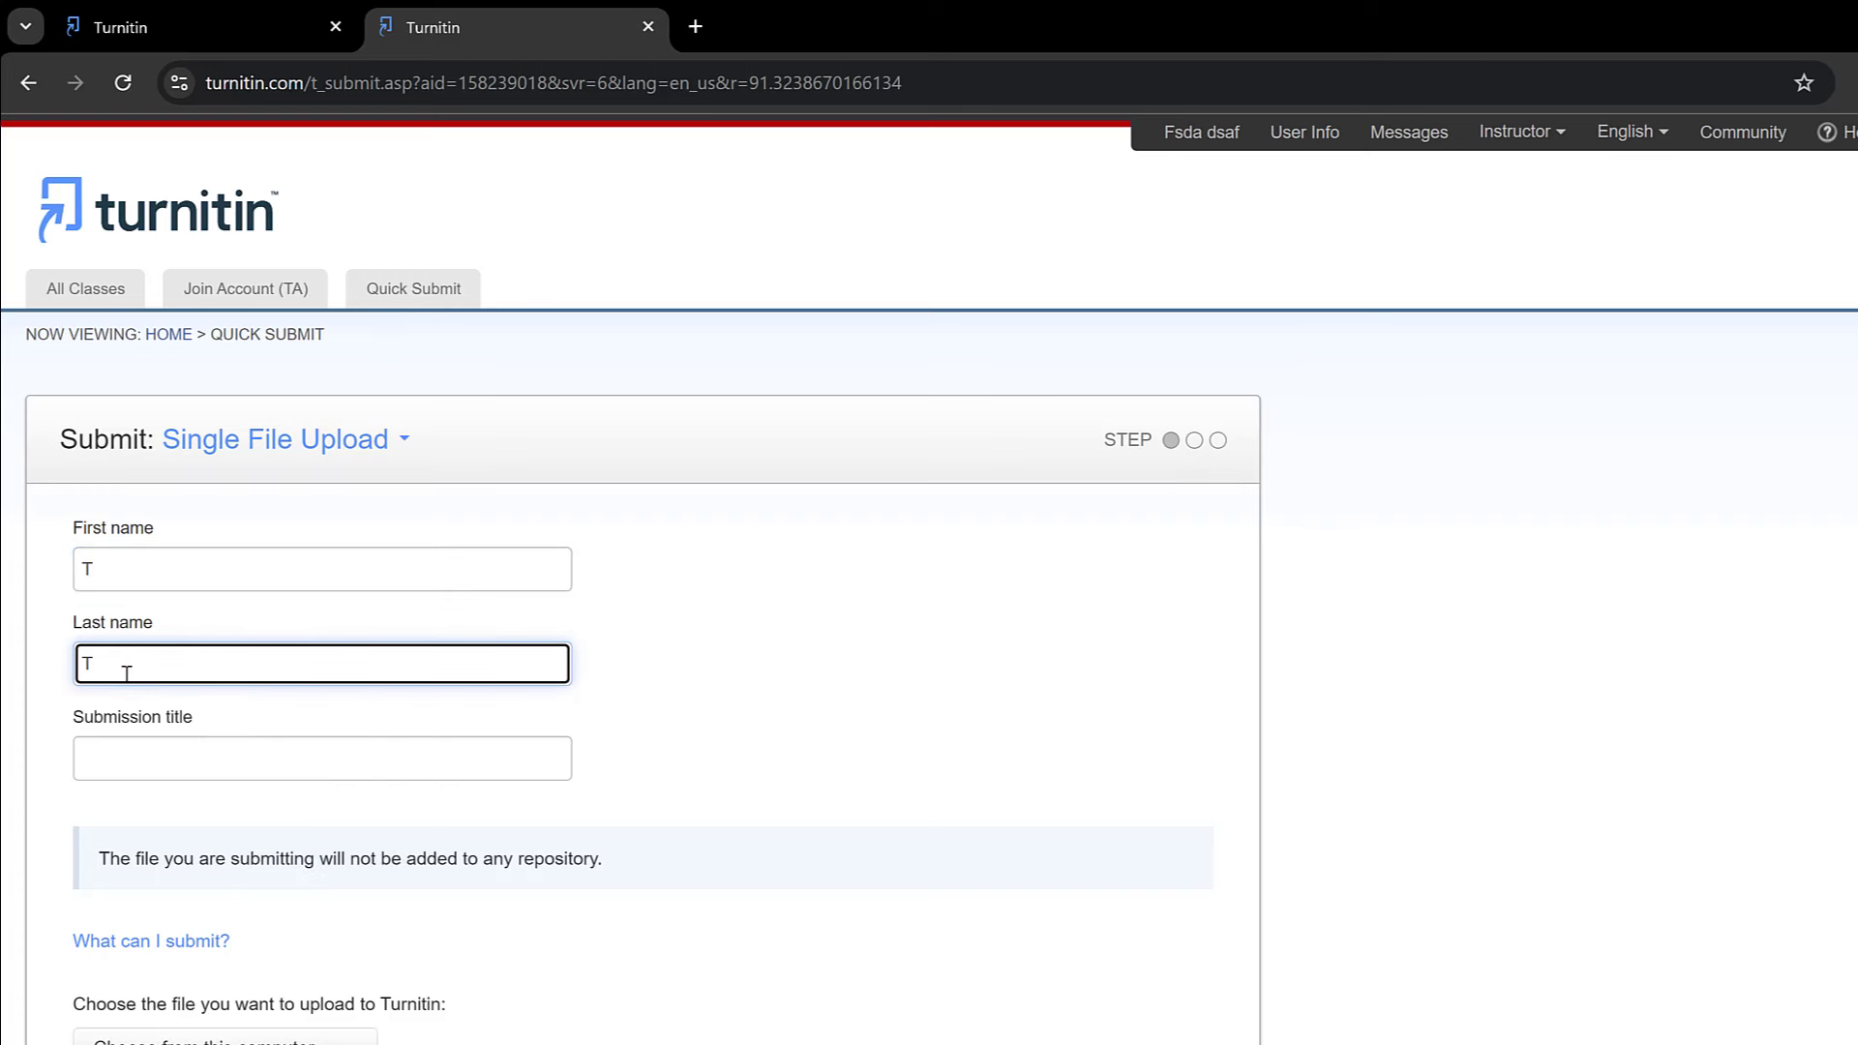
{"action": "left_click", "coordinate": [97, 764]}
{"action": "type", "text": "Te"}
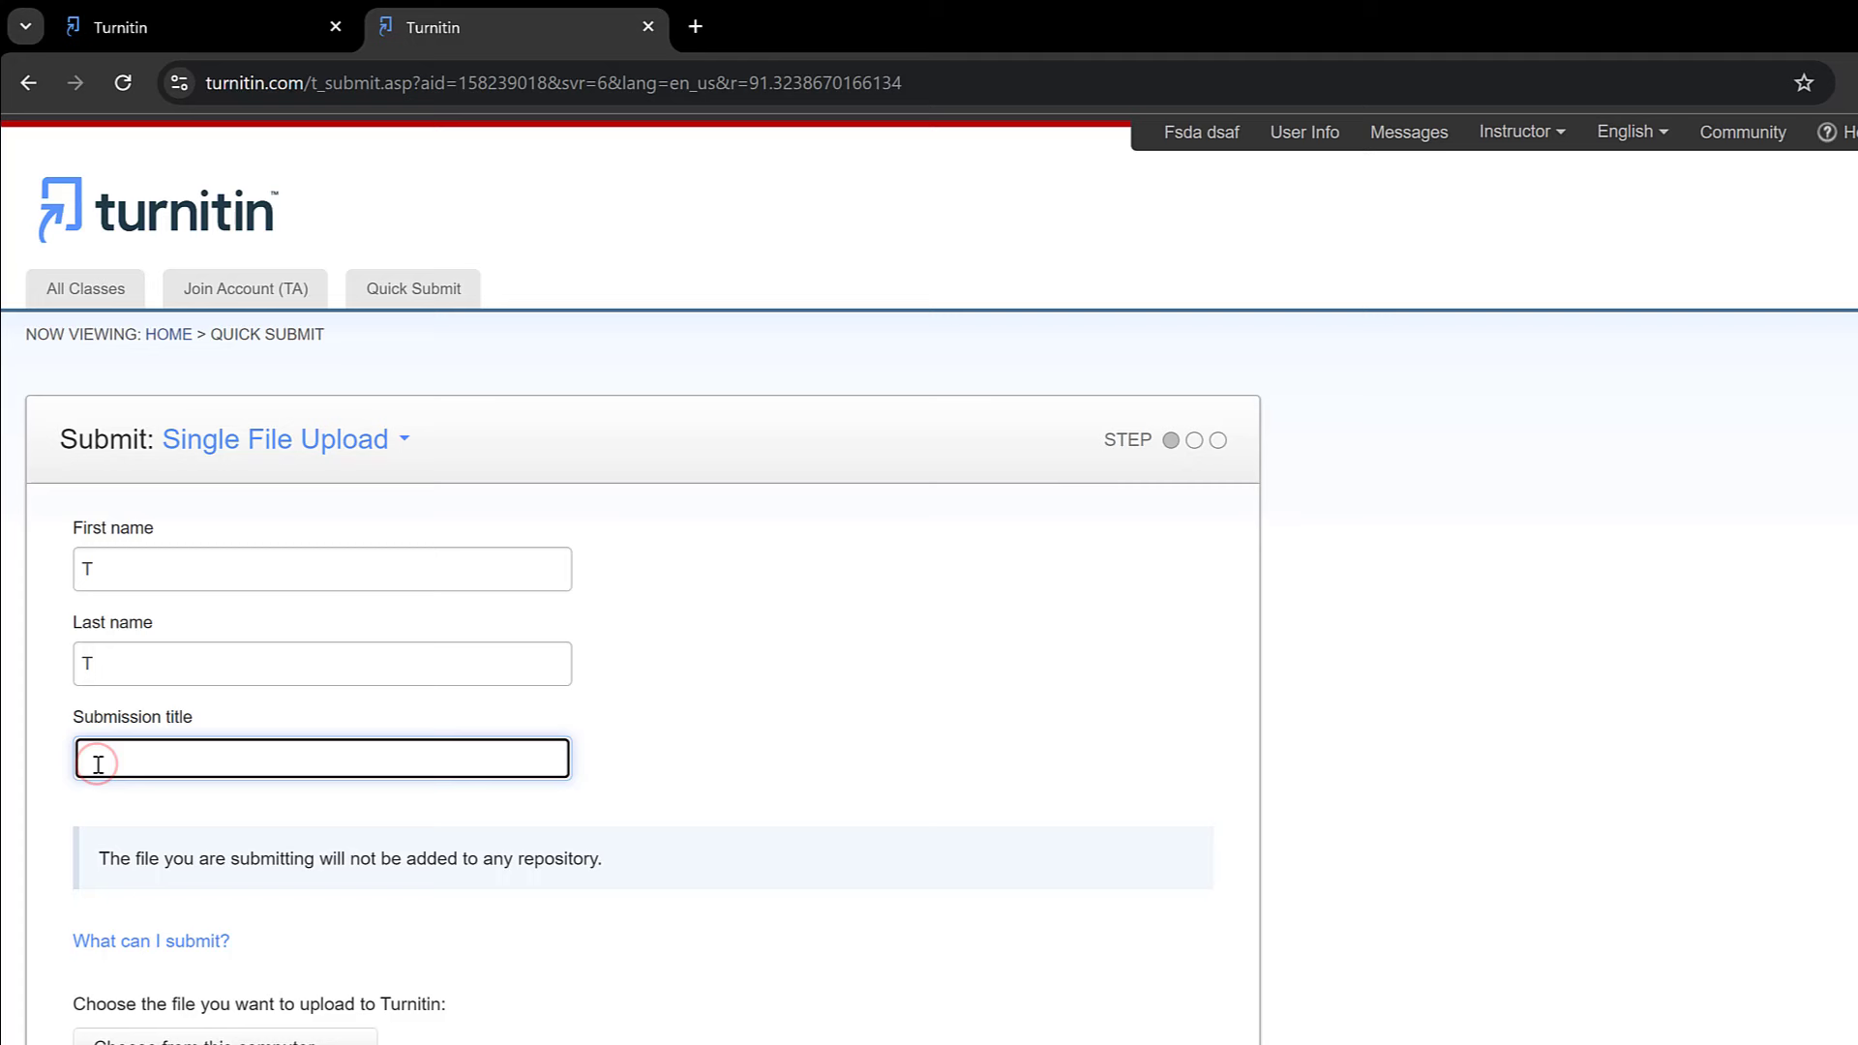
{"action": "type", "text": "st"}
{"action": "scroll", "coordinate": [98, 764], "scroll_direction": "down", "scroll_amount": 4}
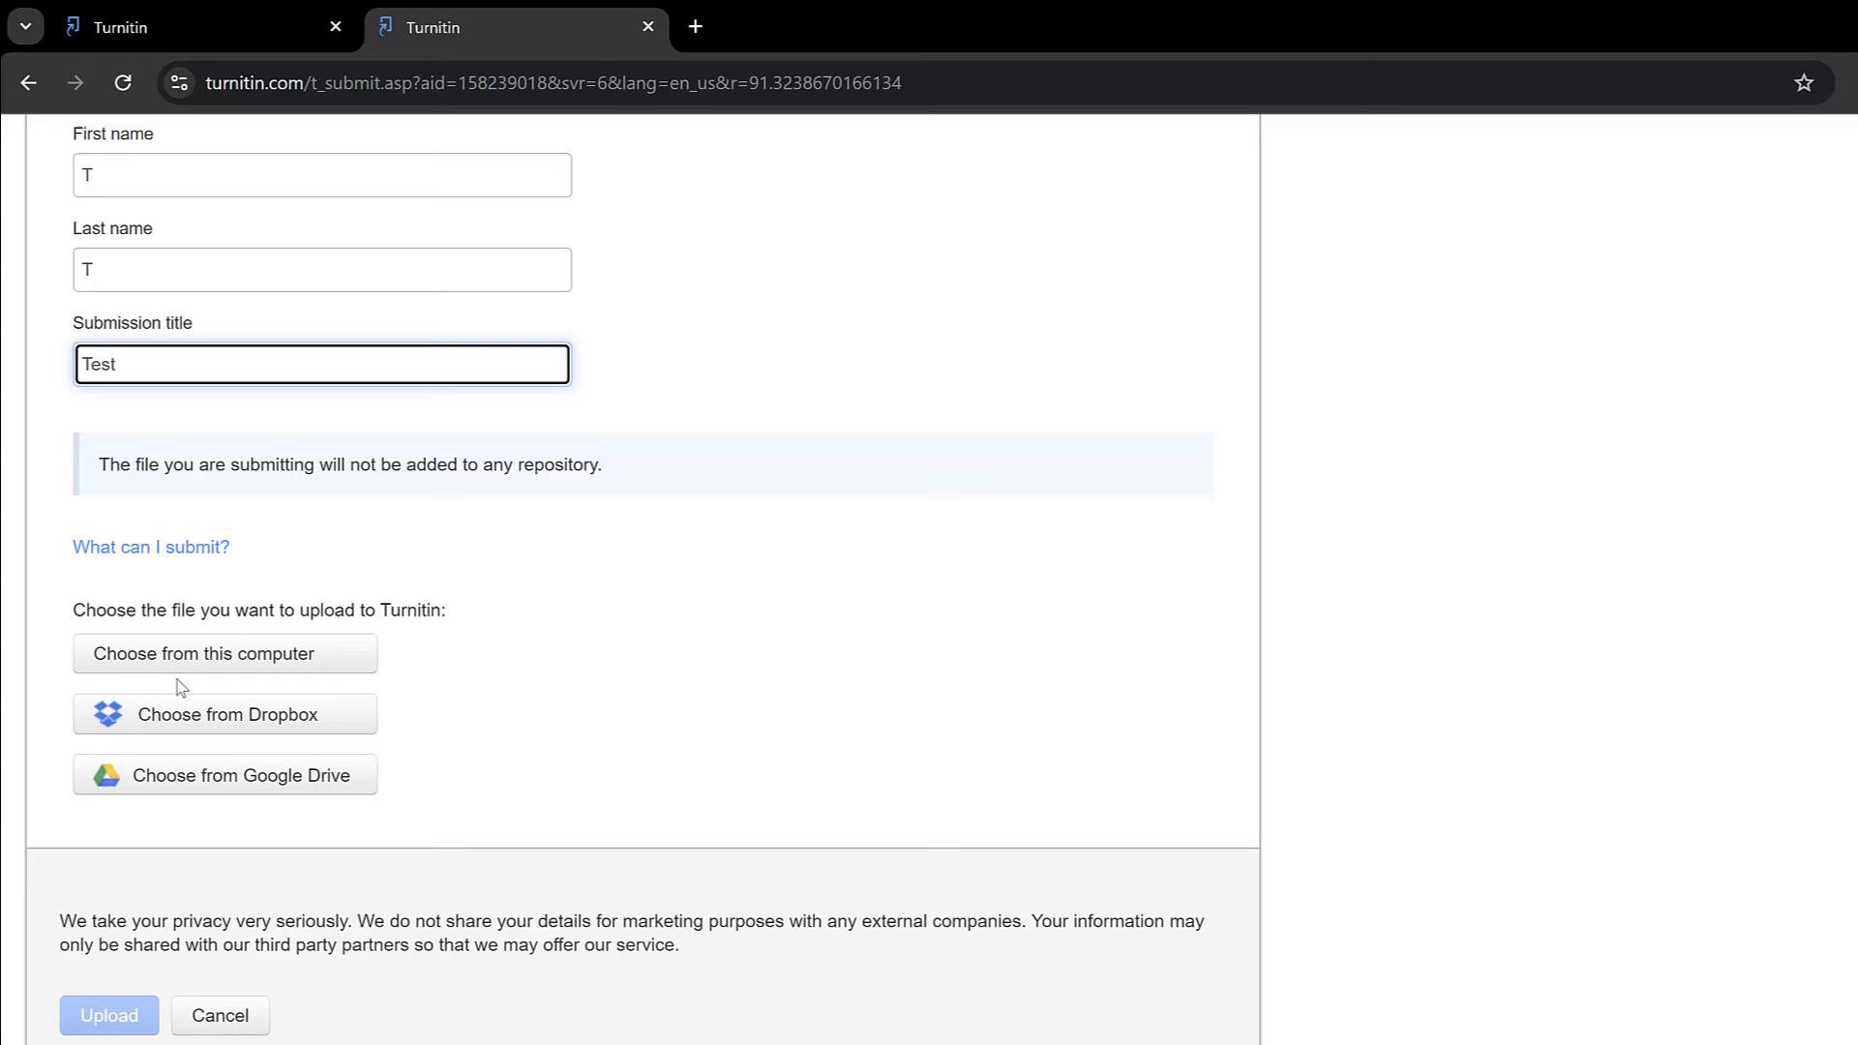
Step: Choose turnit.docx from this computer and upload it as the paper
{"action": "left_click", "coordinate": [174, 654]}
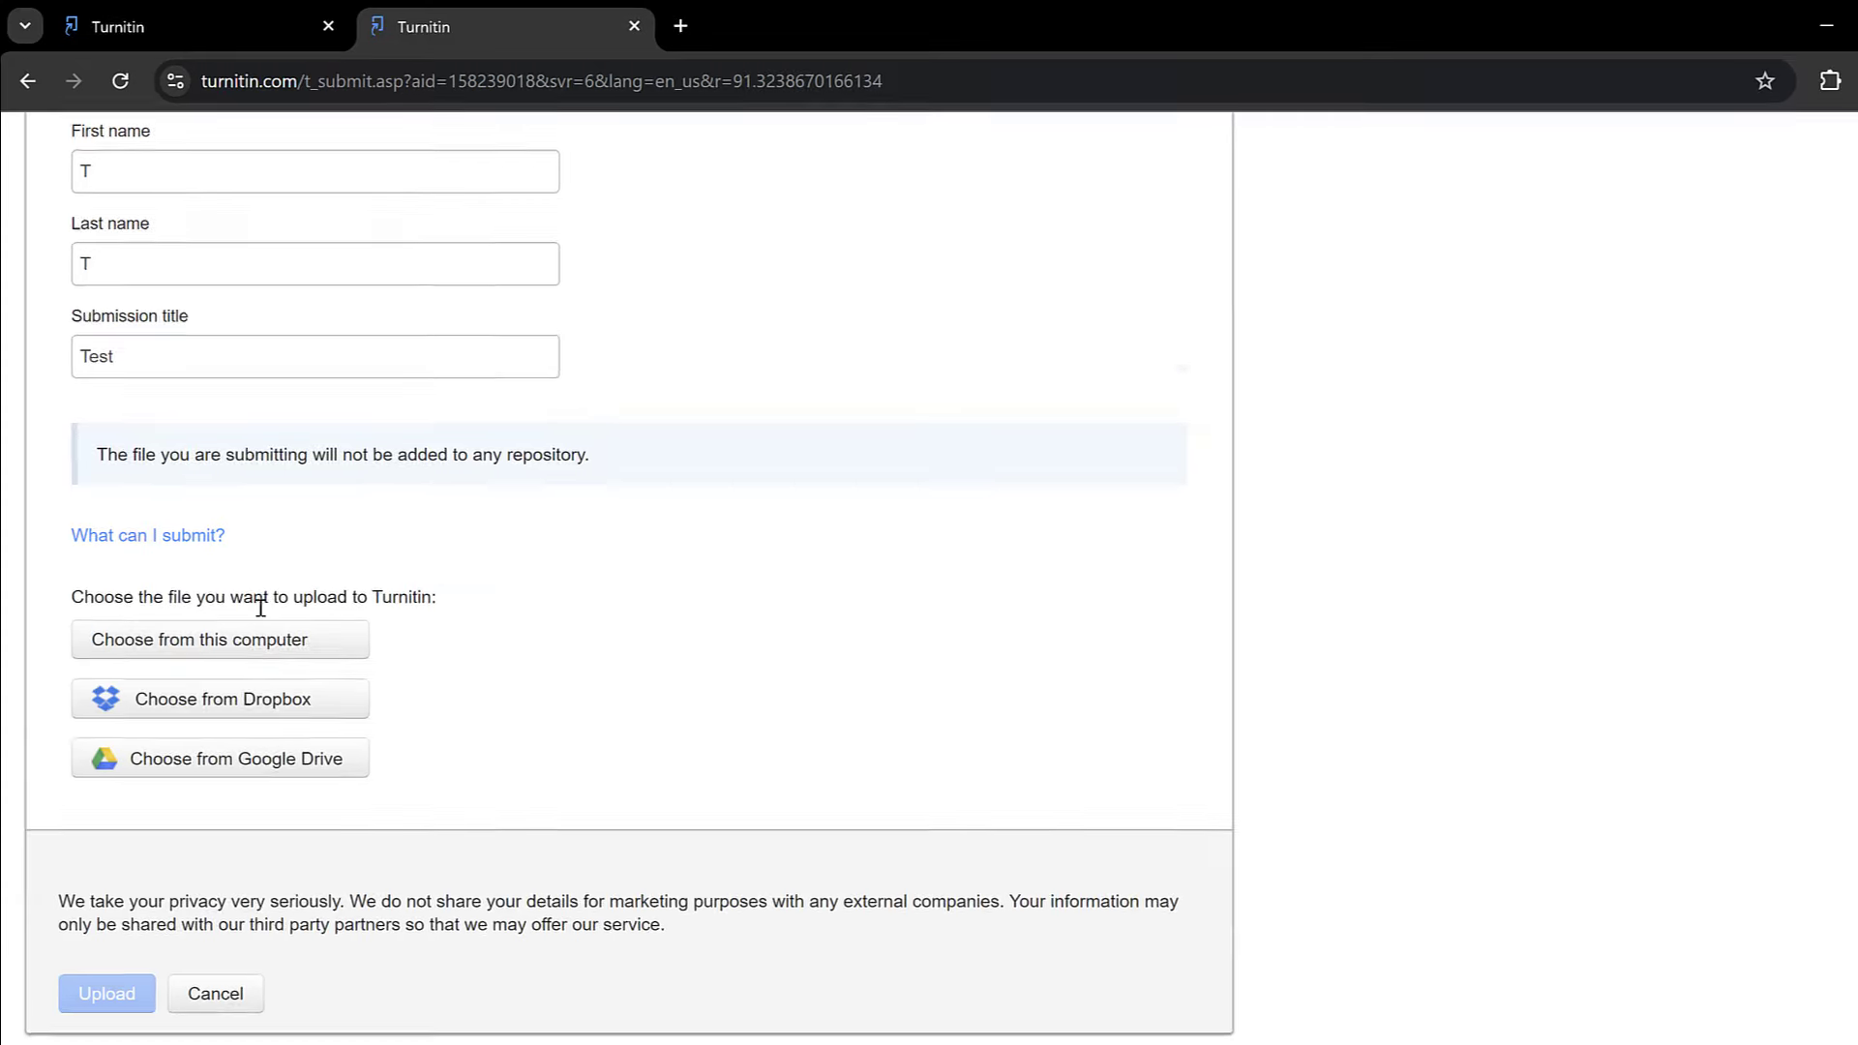
{"action": "scroll", "coordinate": [260, 608], "scroll_direction": "down", "scroll_amount": 2}
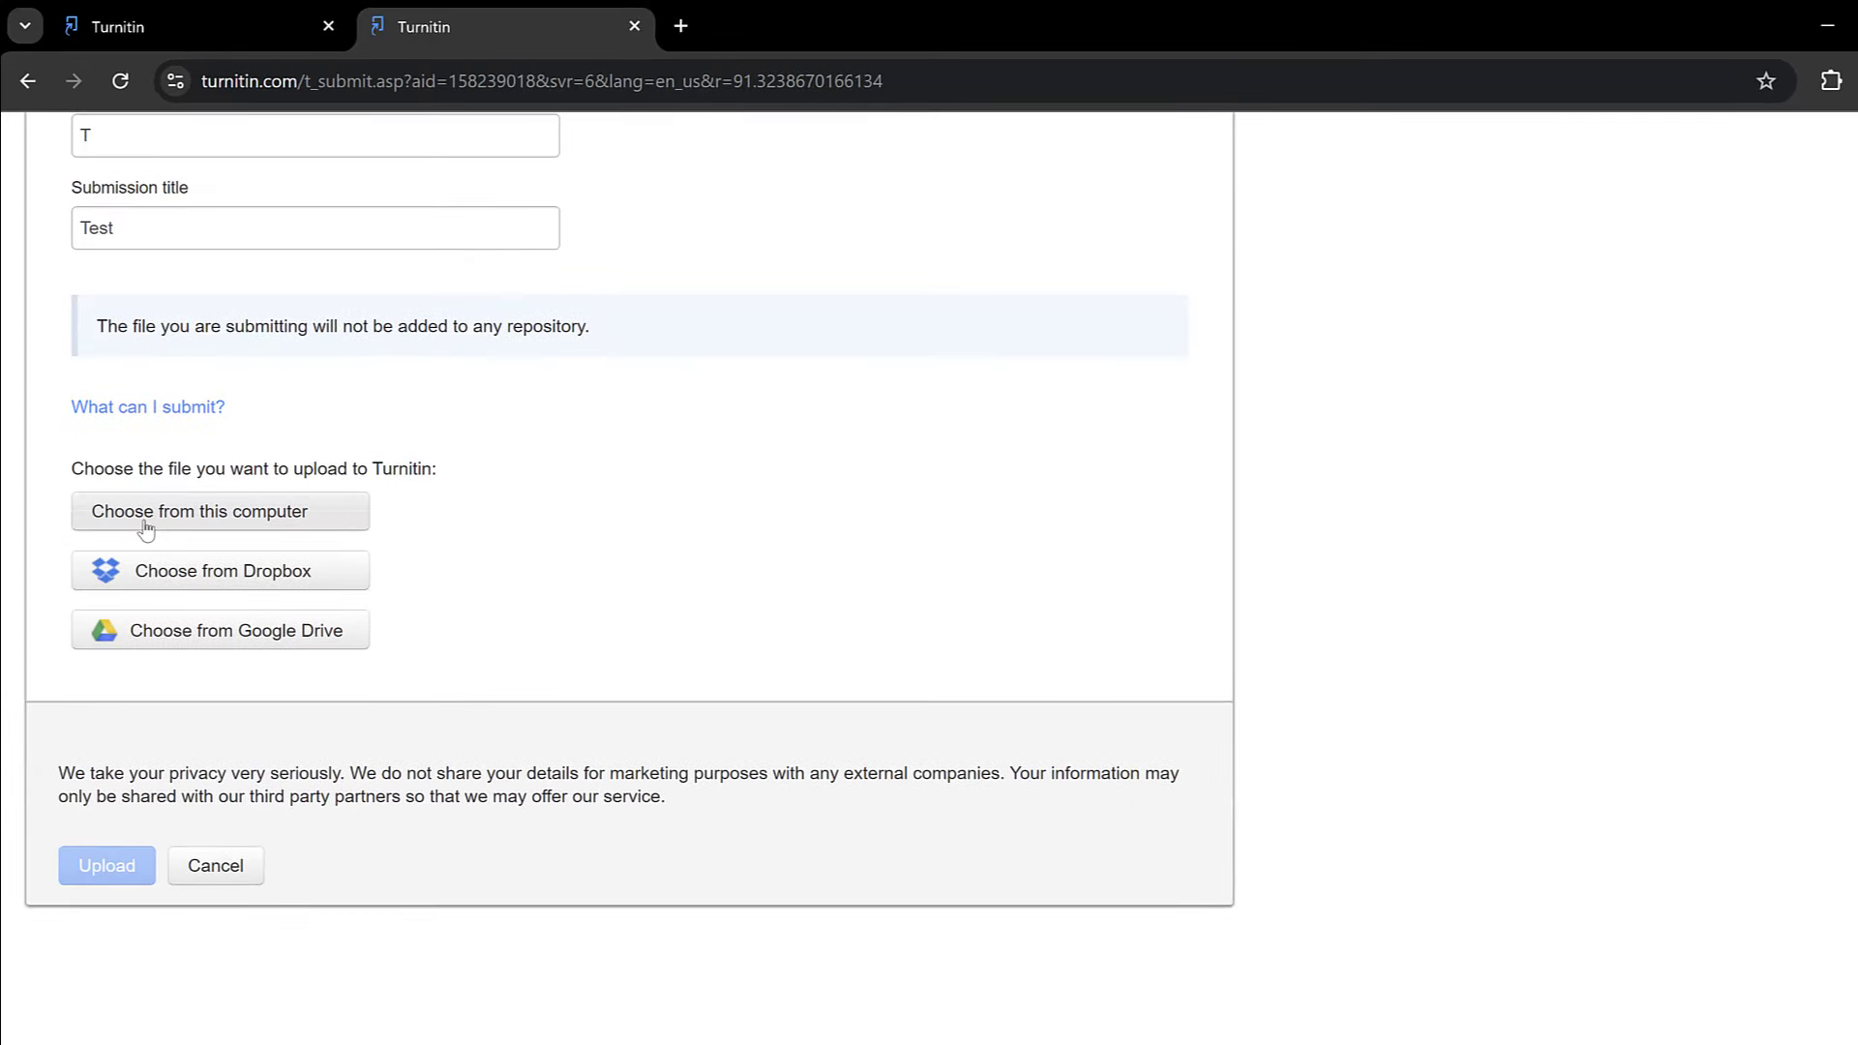
{"action": "left_click", "coordinate": [254, 521]}
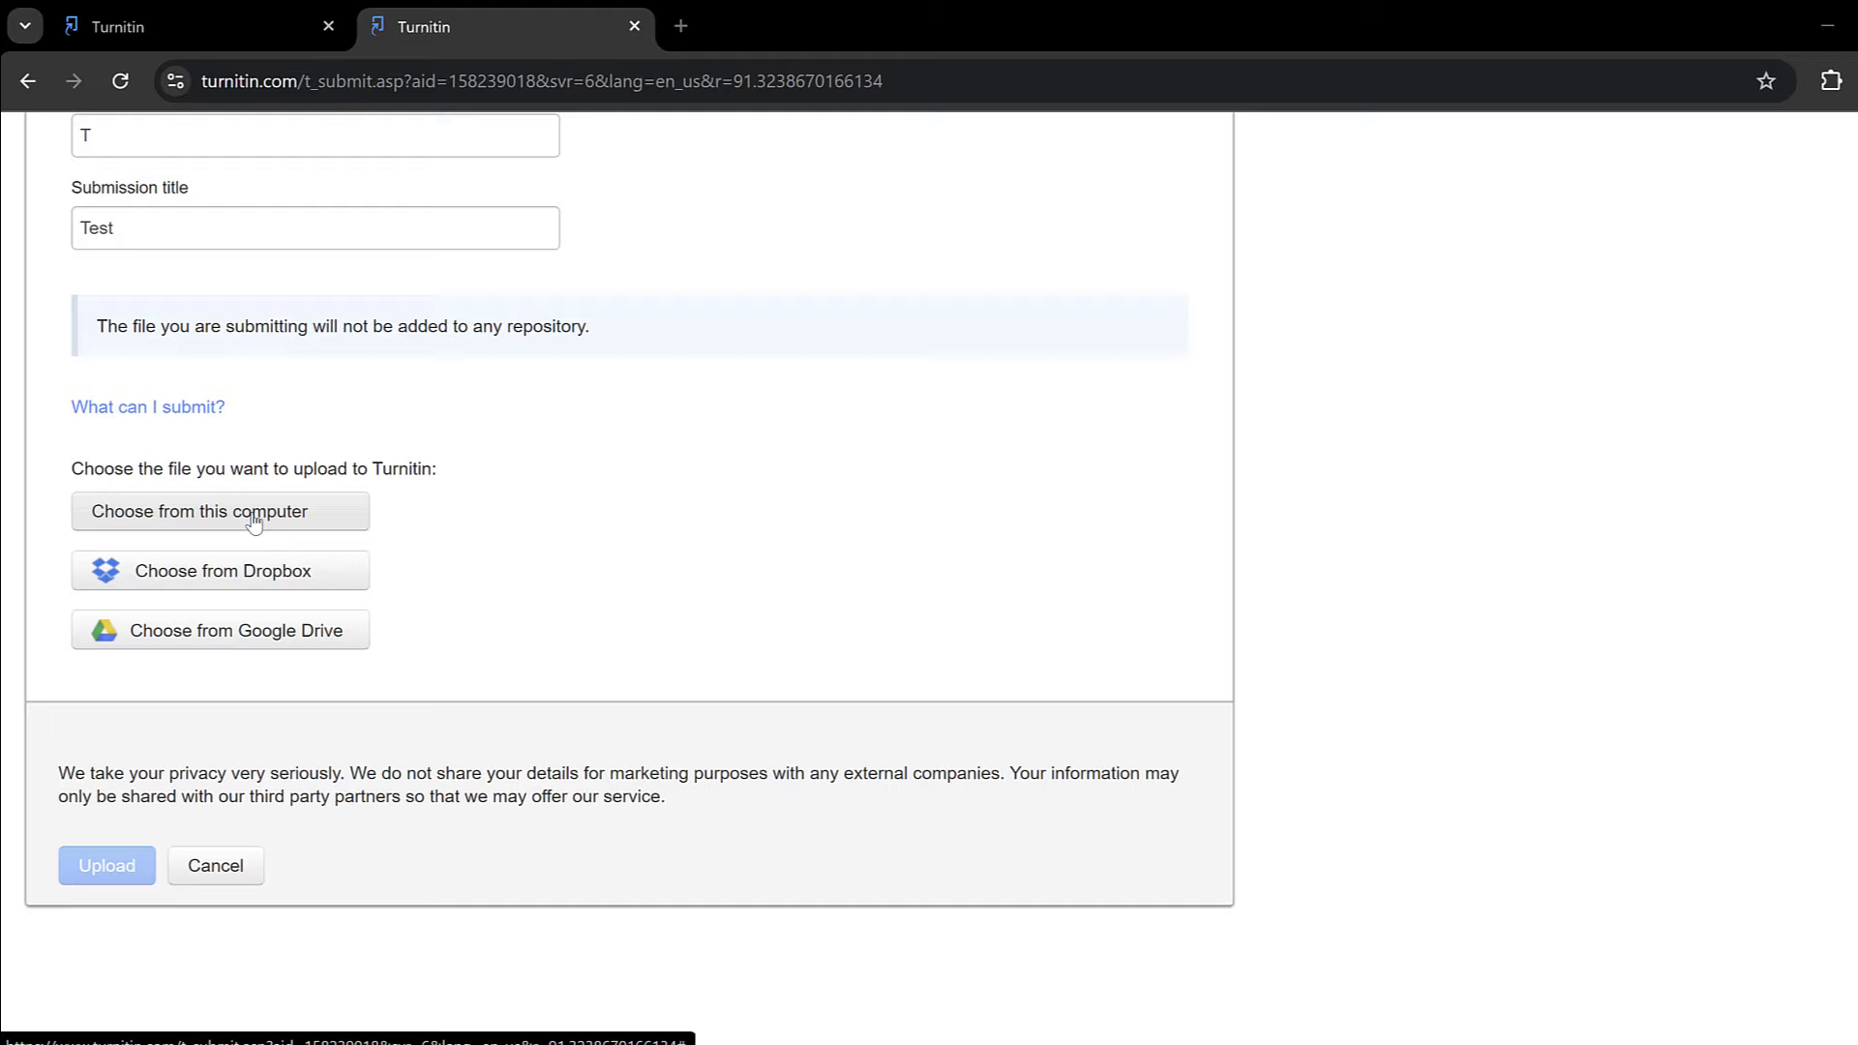
{"action": "scroll", "coordinate": [1081, 286], "scroll_direction": "down", "scroll_amount": 3}
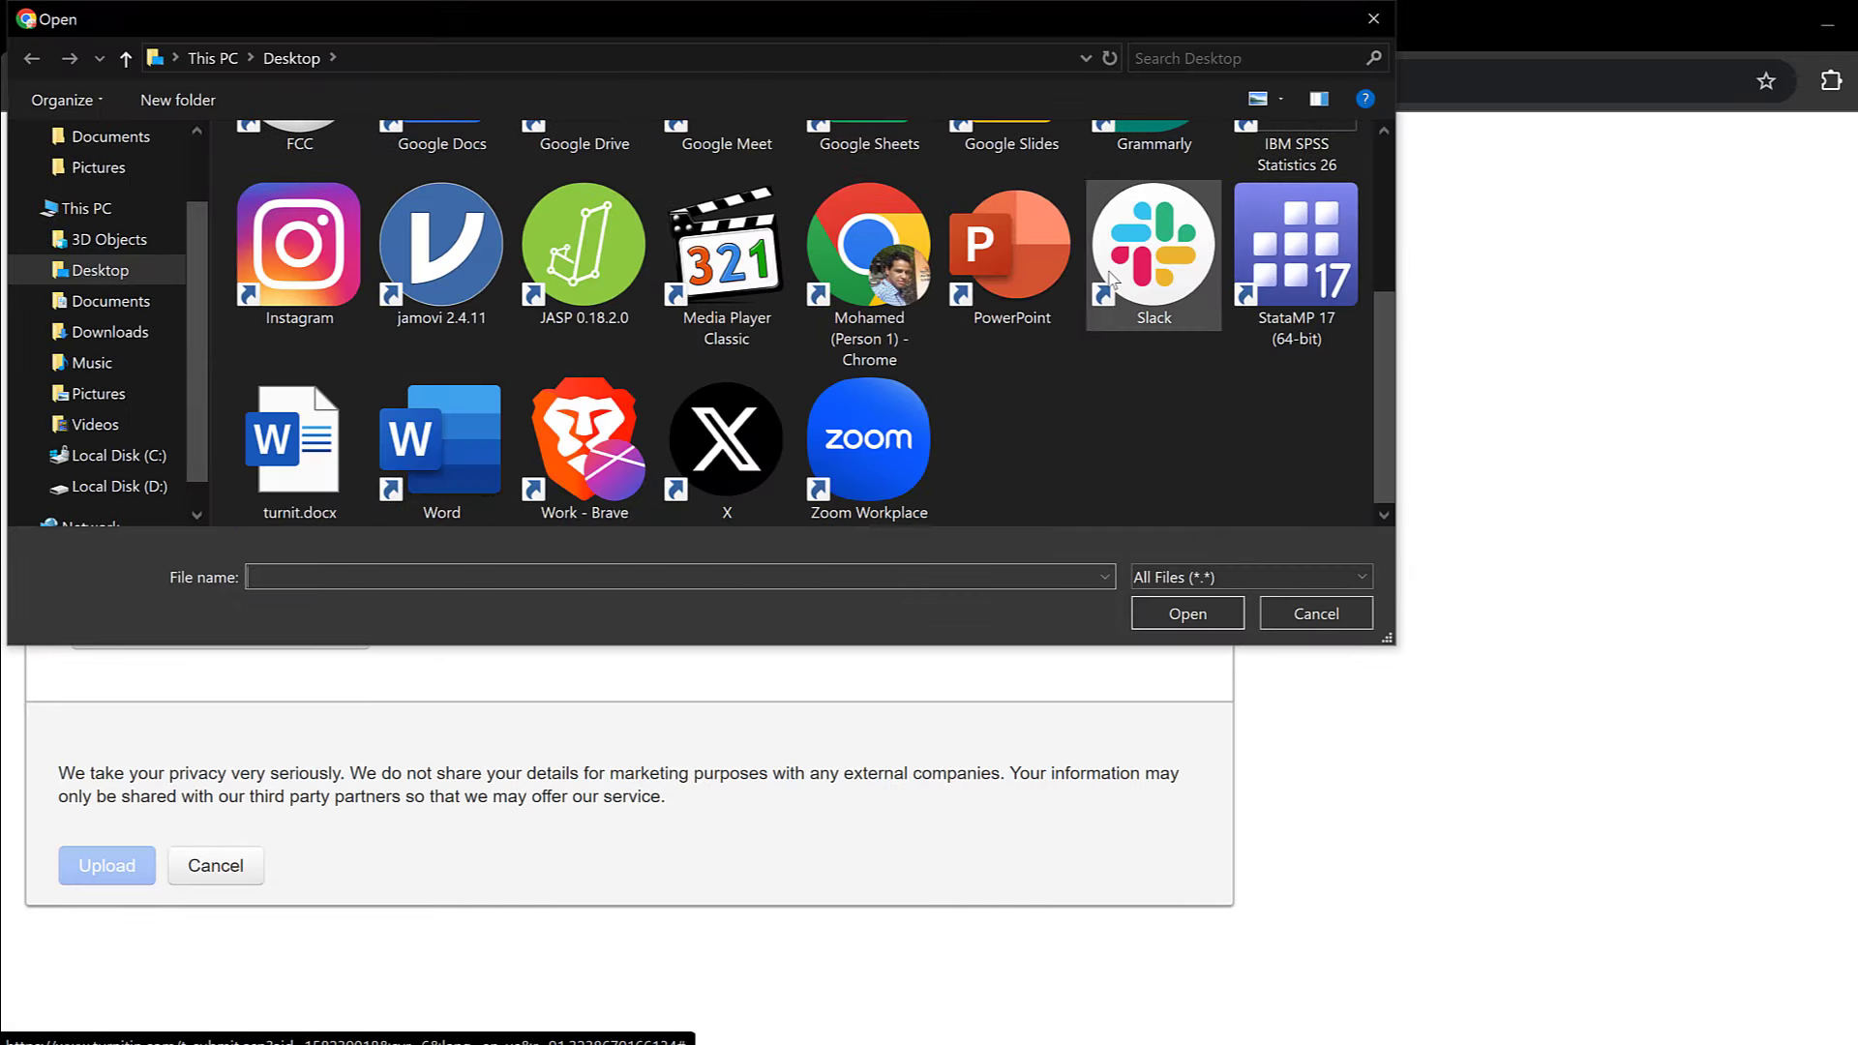
{"action": "left_click", "coordinate": [279, 478]}
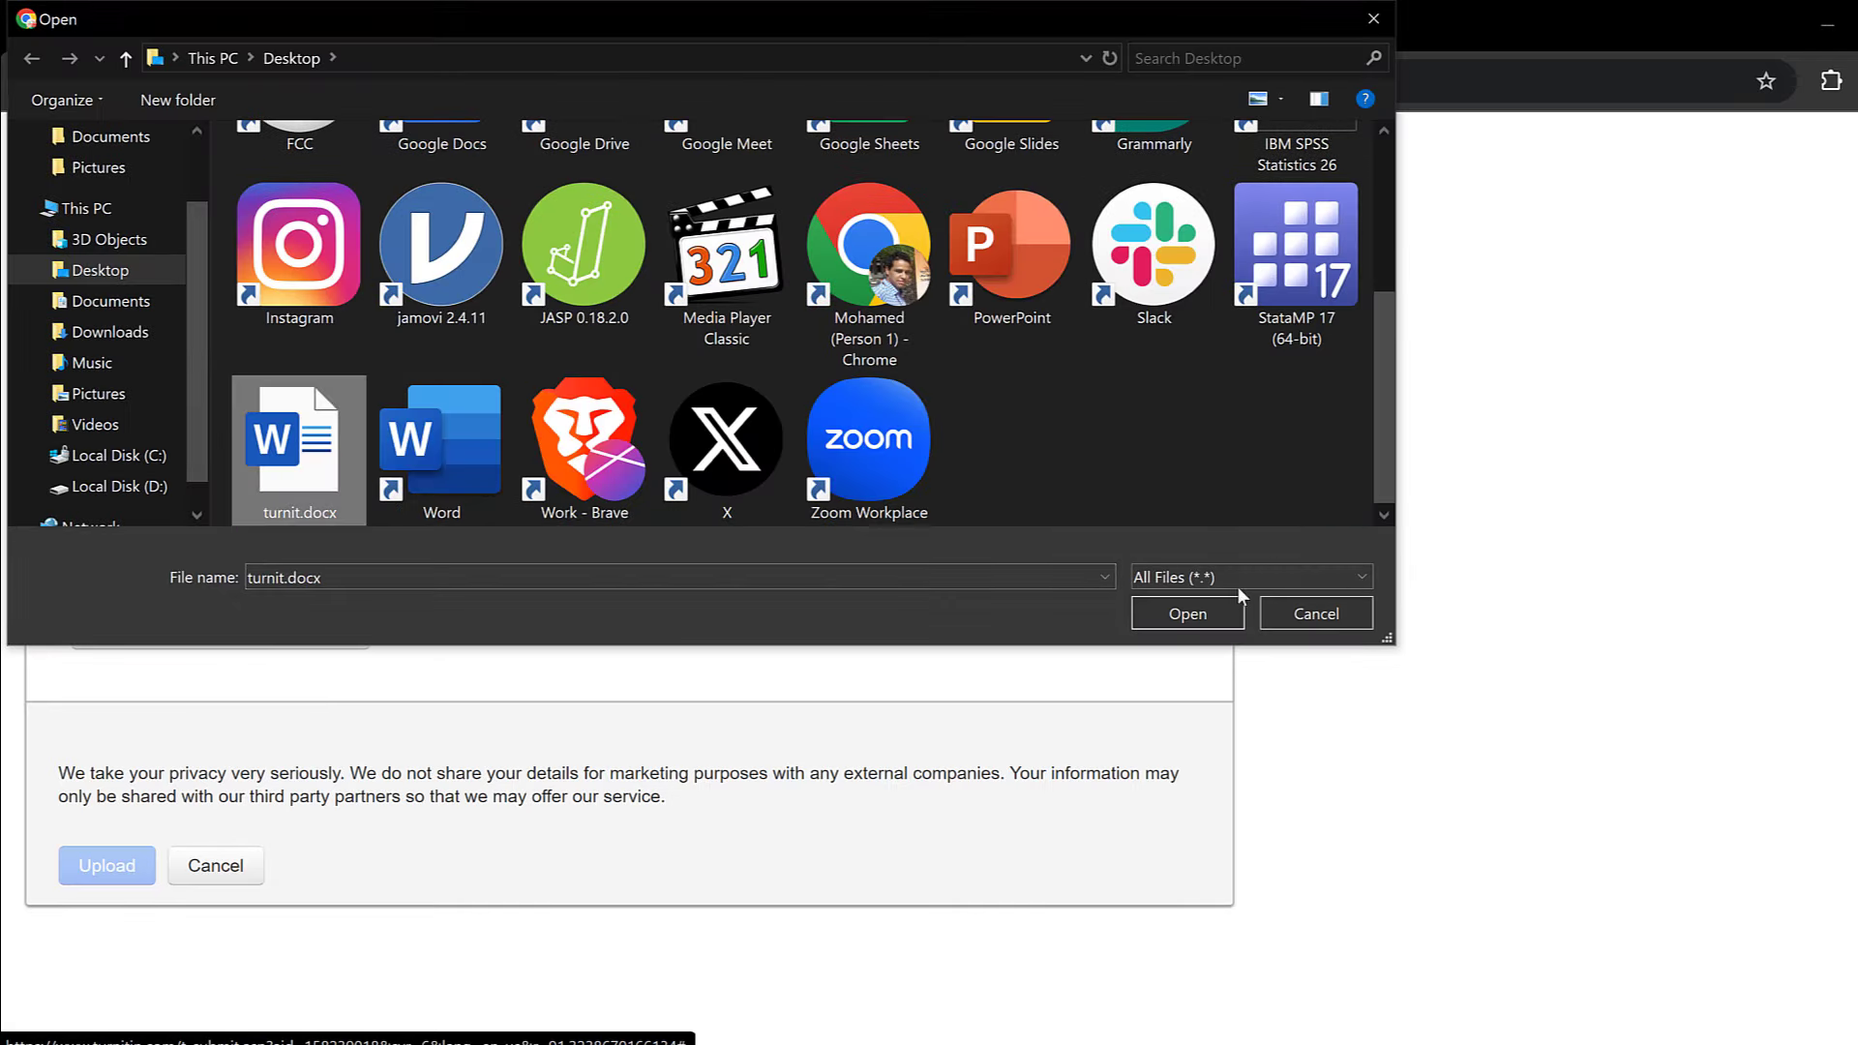
{"action": "left_click", "coordinate": [1172, 614]}
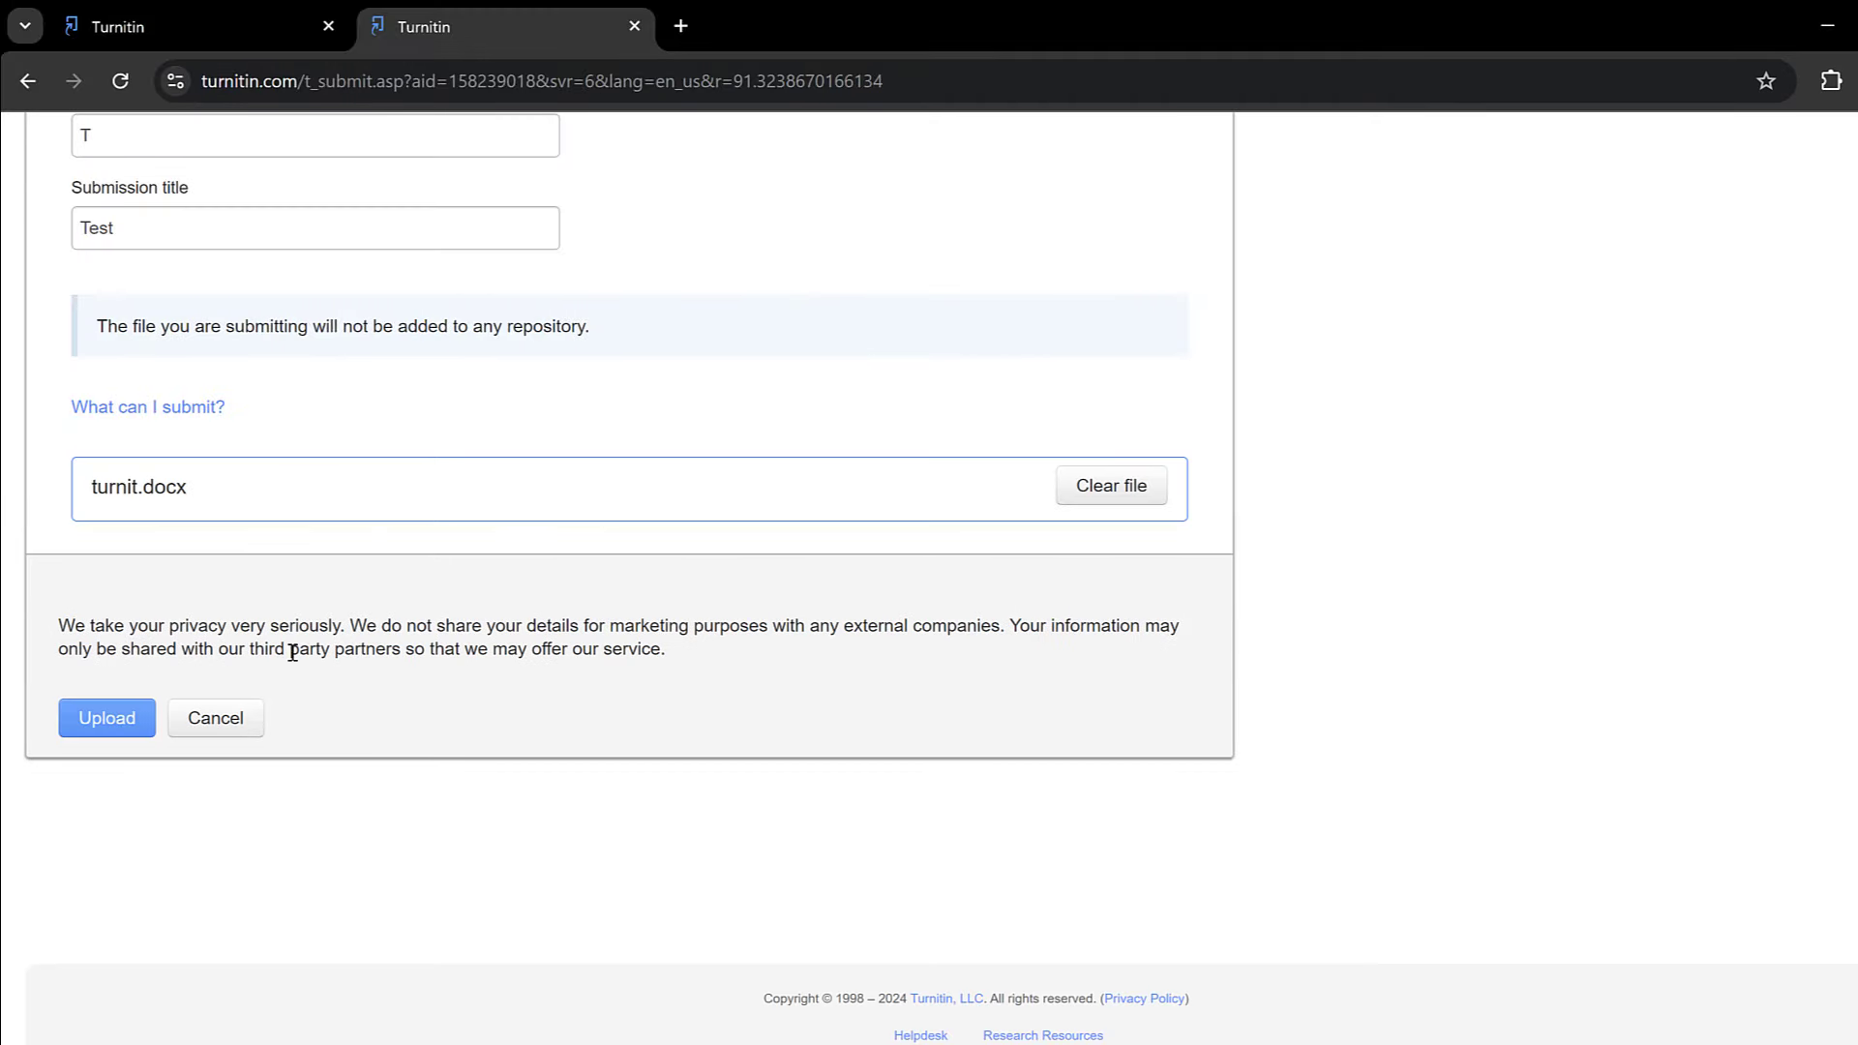
{"action": "left_click", "coordinate": [114, 721]}
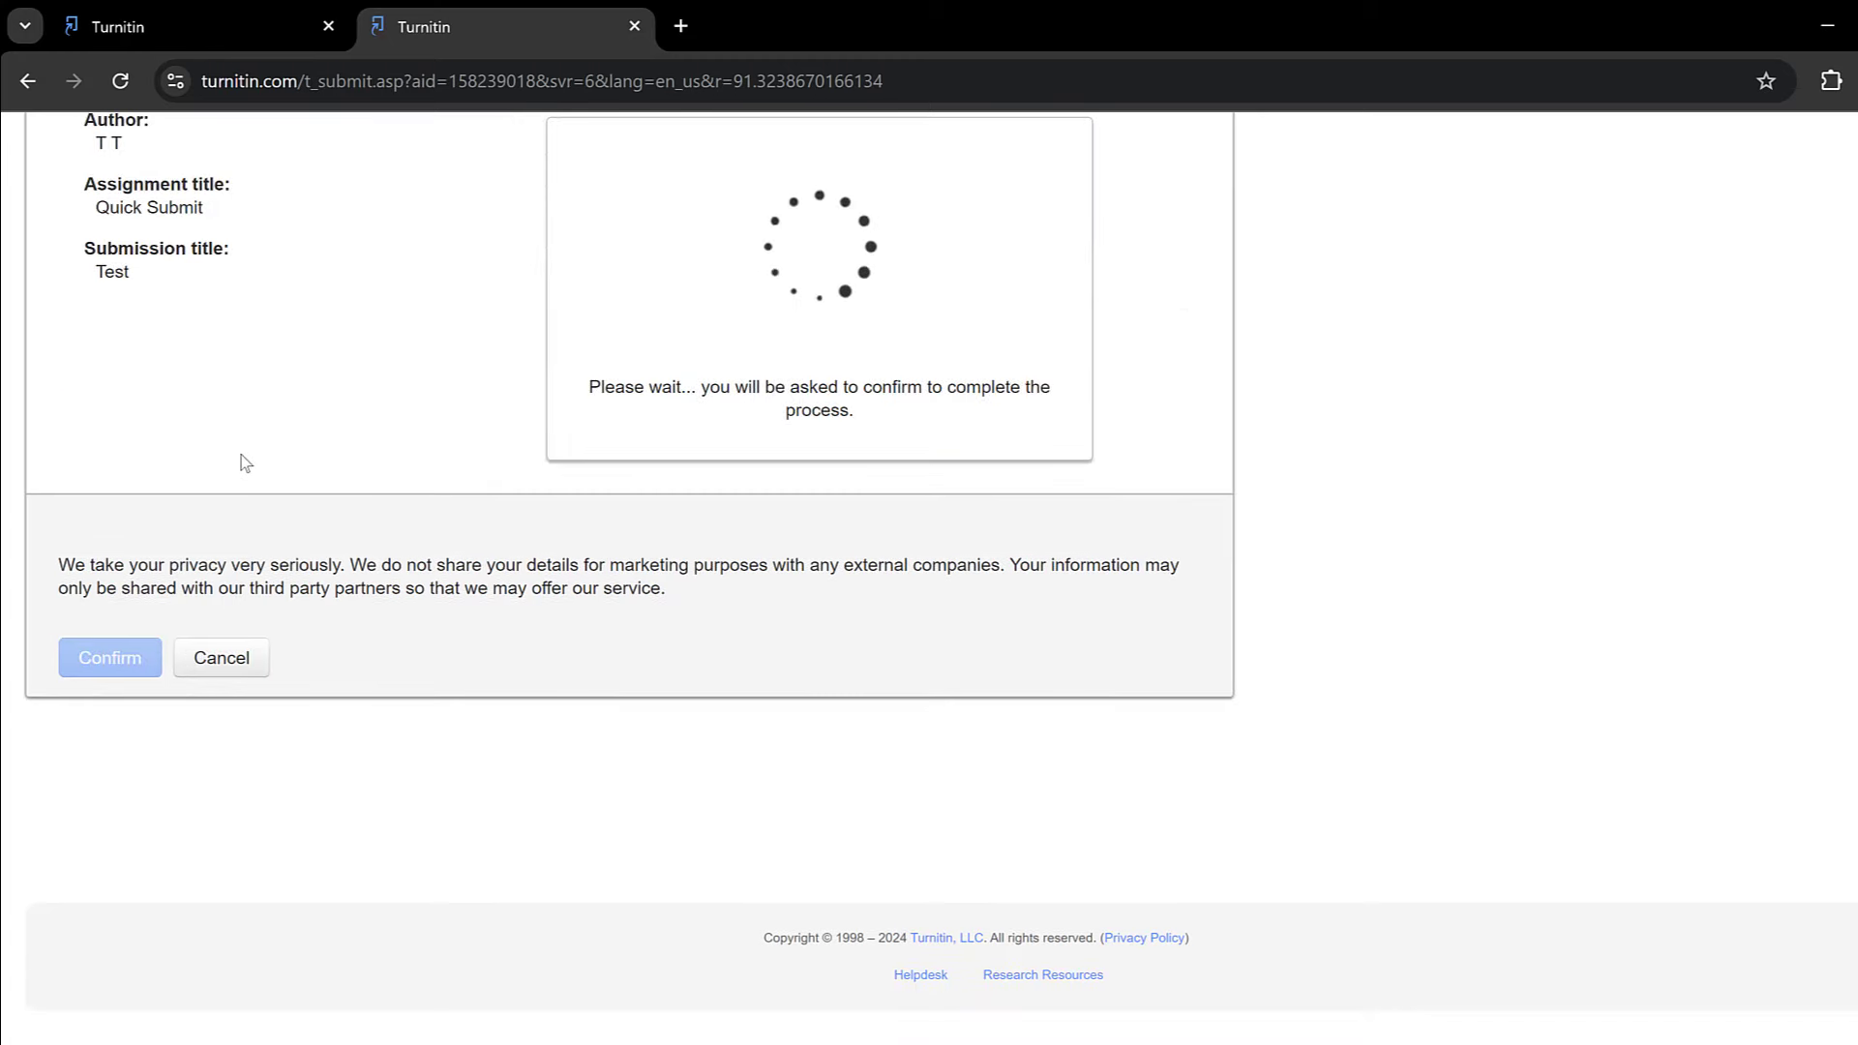
Step: Confirm the turnit.docx submission and look over the receipt with its date and ID
{"action": "scroll", "coordinate": [174, 530], "scroll_direction": "down", "scroll_amount": 3}
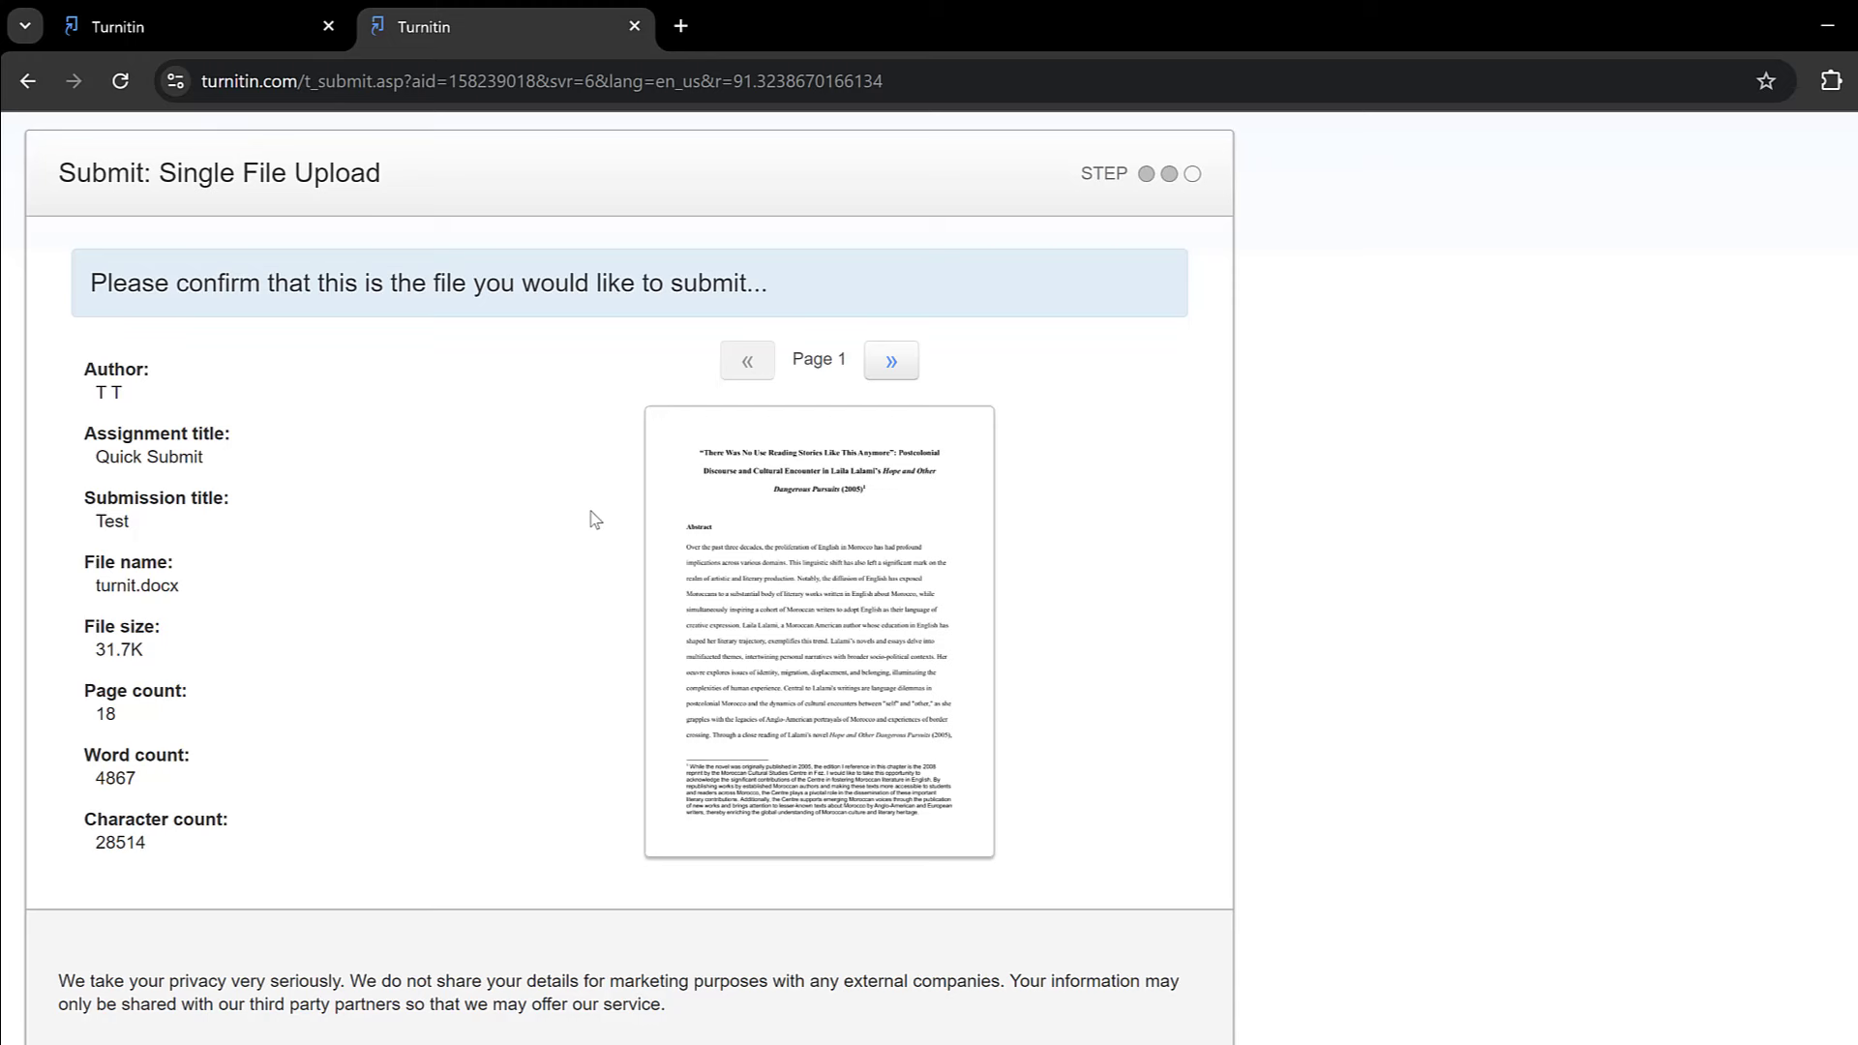
{"action": "scroll", "coordinate": [469, 499], "scroll_direction": "down", "scroll_amount": 4}
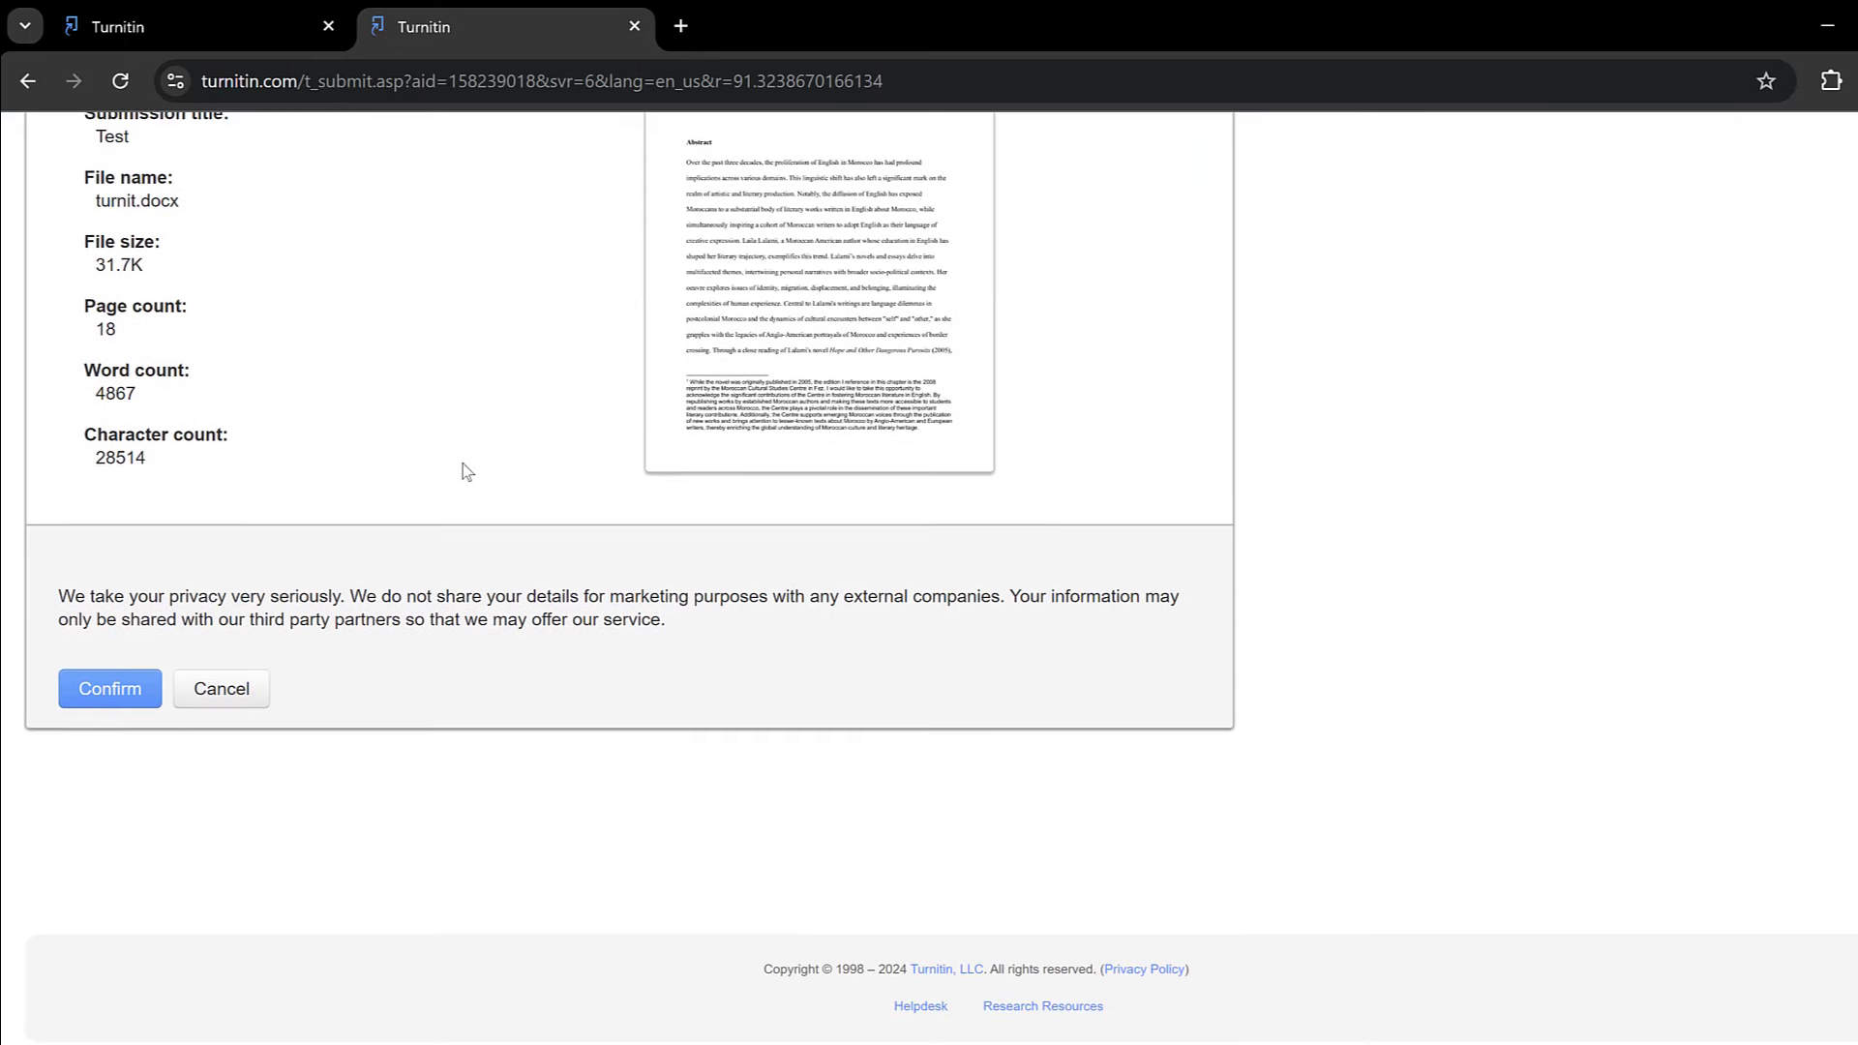
{"action": "left_click", "coordinate": [110, 688]}
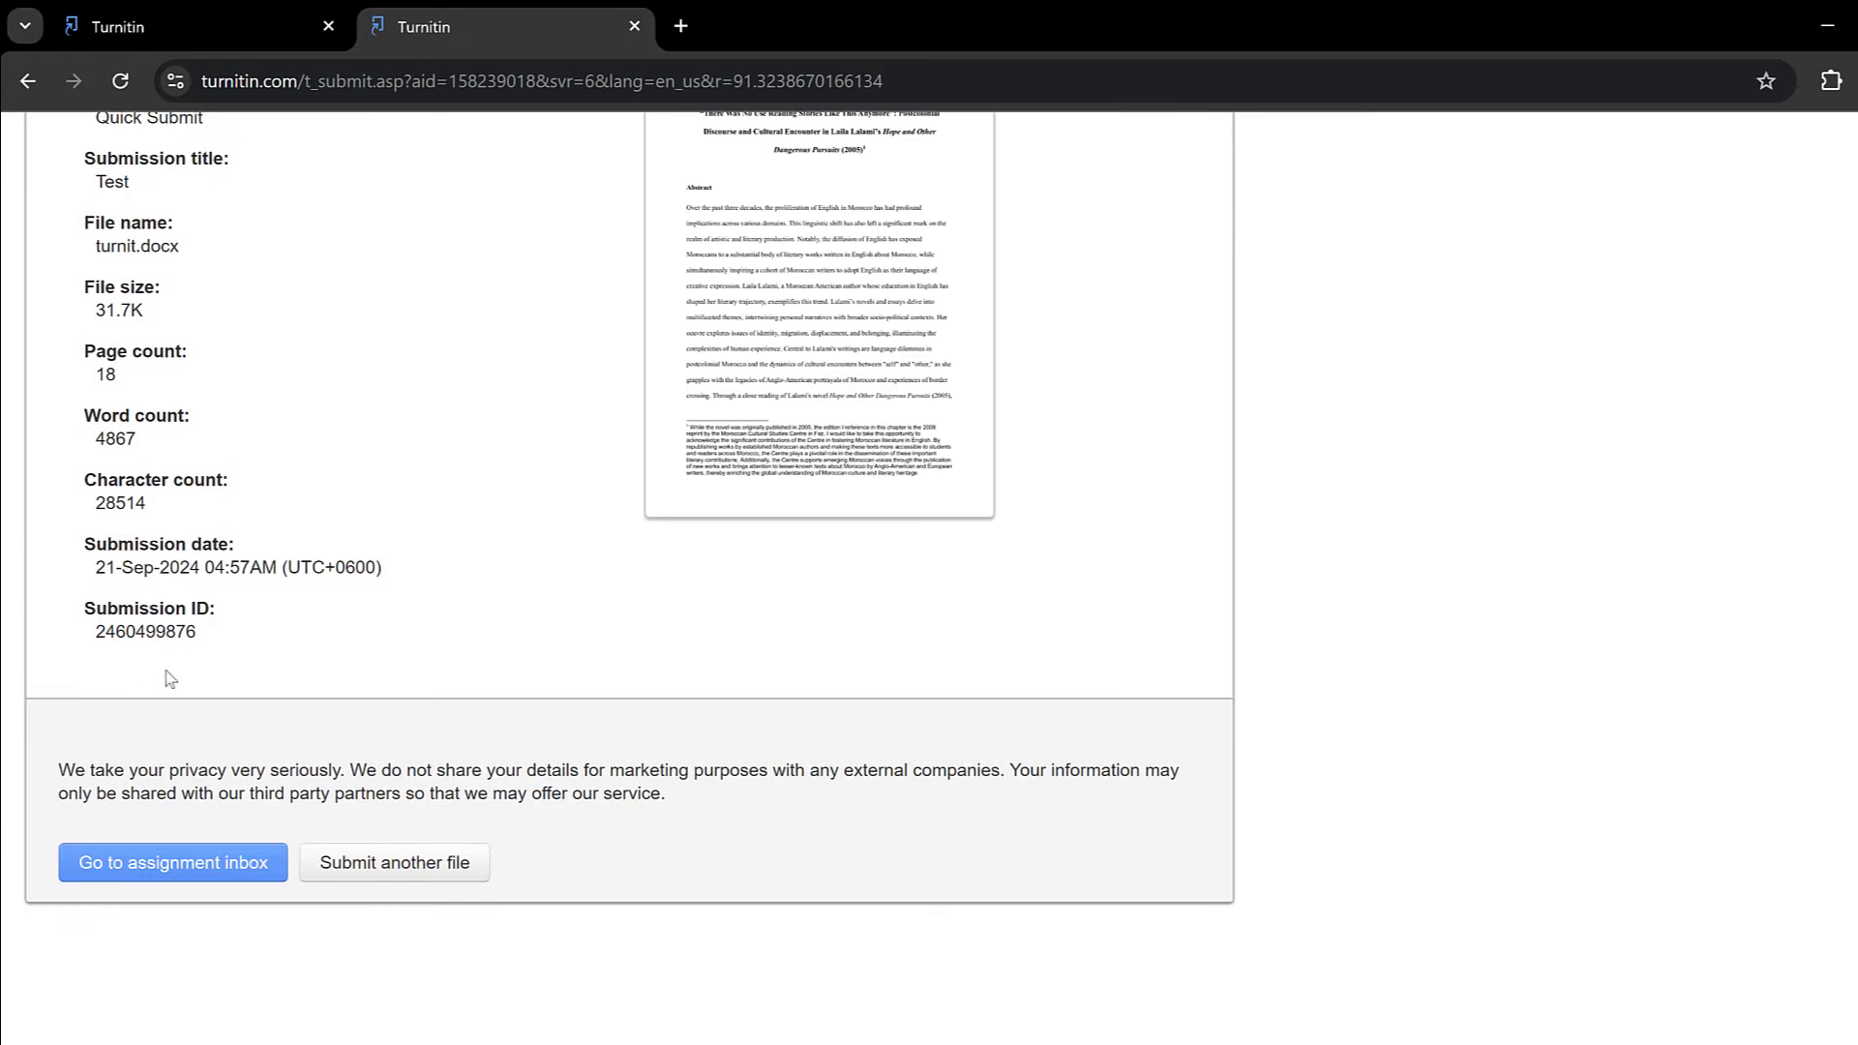
{"action": "scroll", "coordinate": [534, 595], "scroll_direction": "up", "scroll_amount": 4}
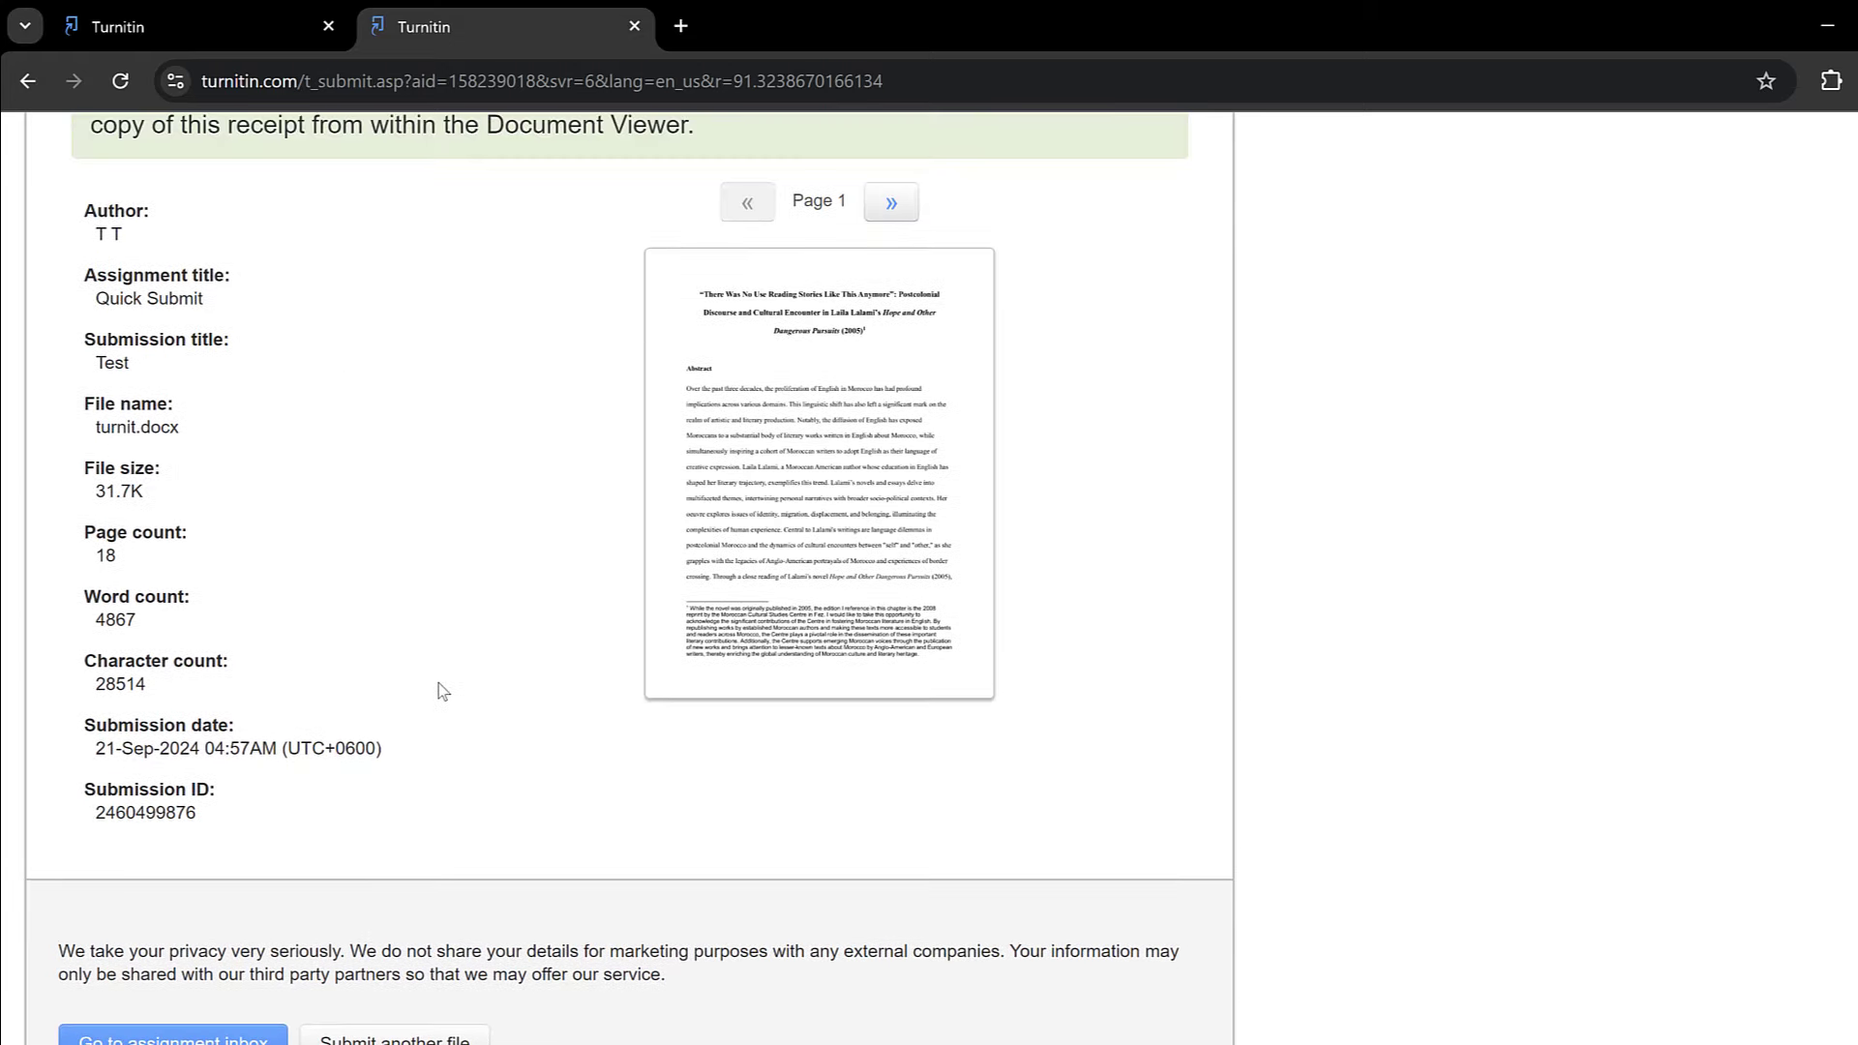
{"action": "scroll", "coordinate": [442, 691], "scroll_direction": "up", "scroll_amount": 4}
{"action": "scroll", "coordinate": [377, 705], "scroll_direction": "down", "scroll_amount": 6}
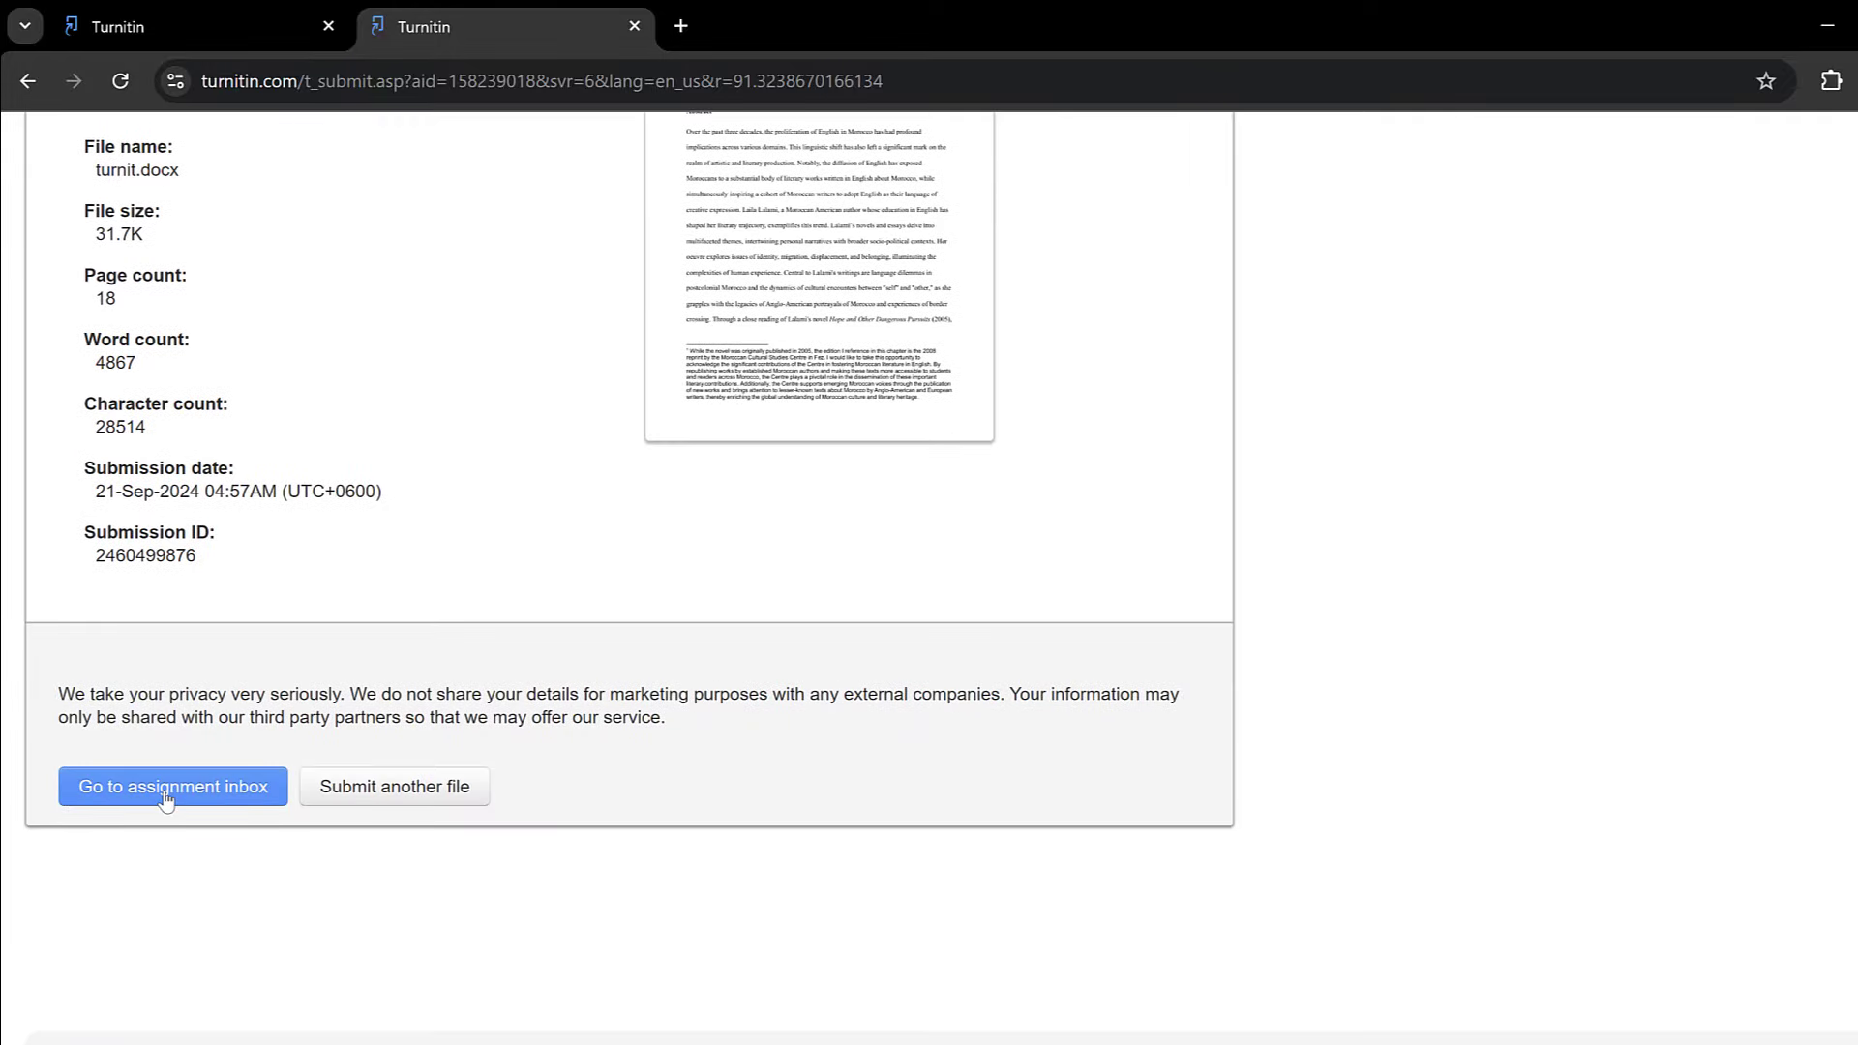
Step: Go to the assignment inbox and reload it to refresh the Test paper's similarity score
{"action": "left_click", "coordinate": [167, 799]}
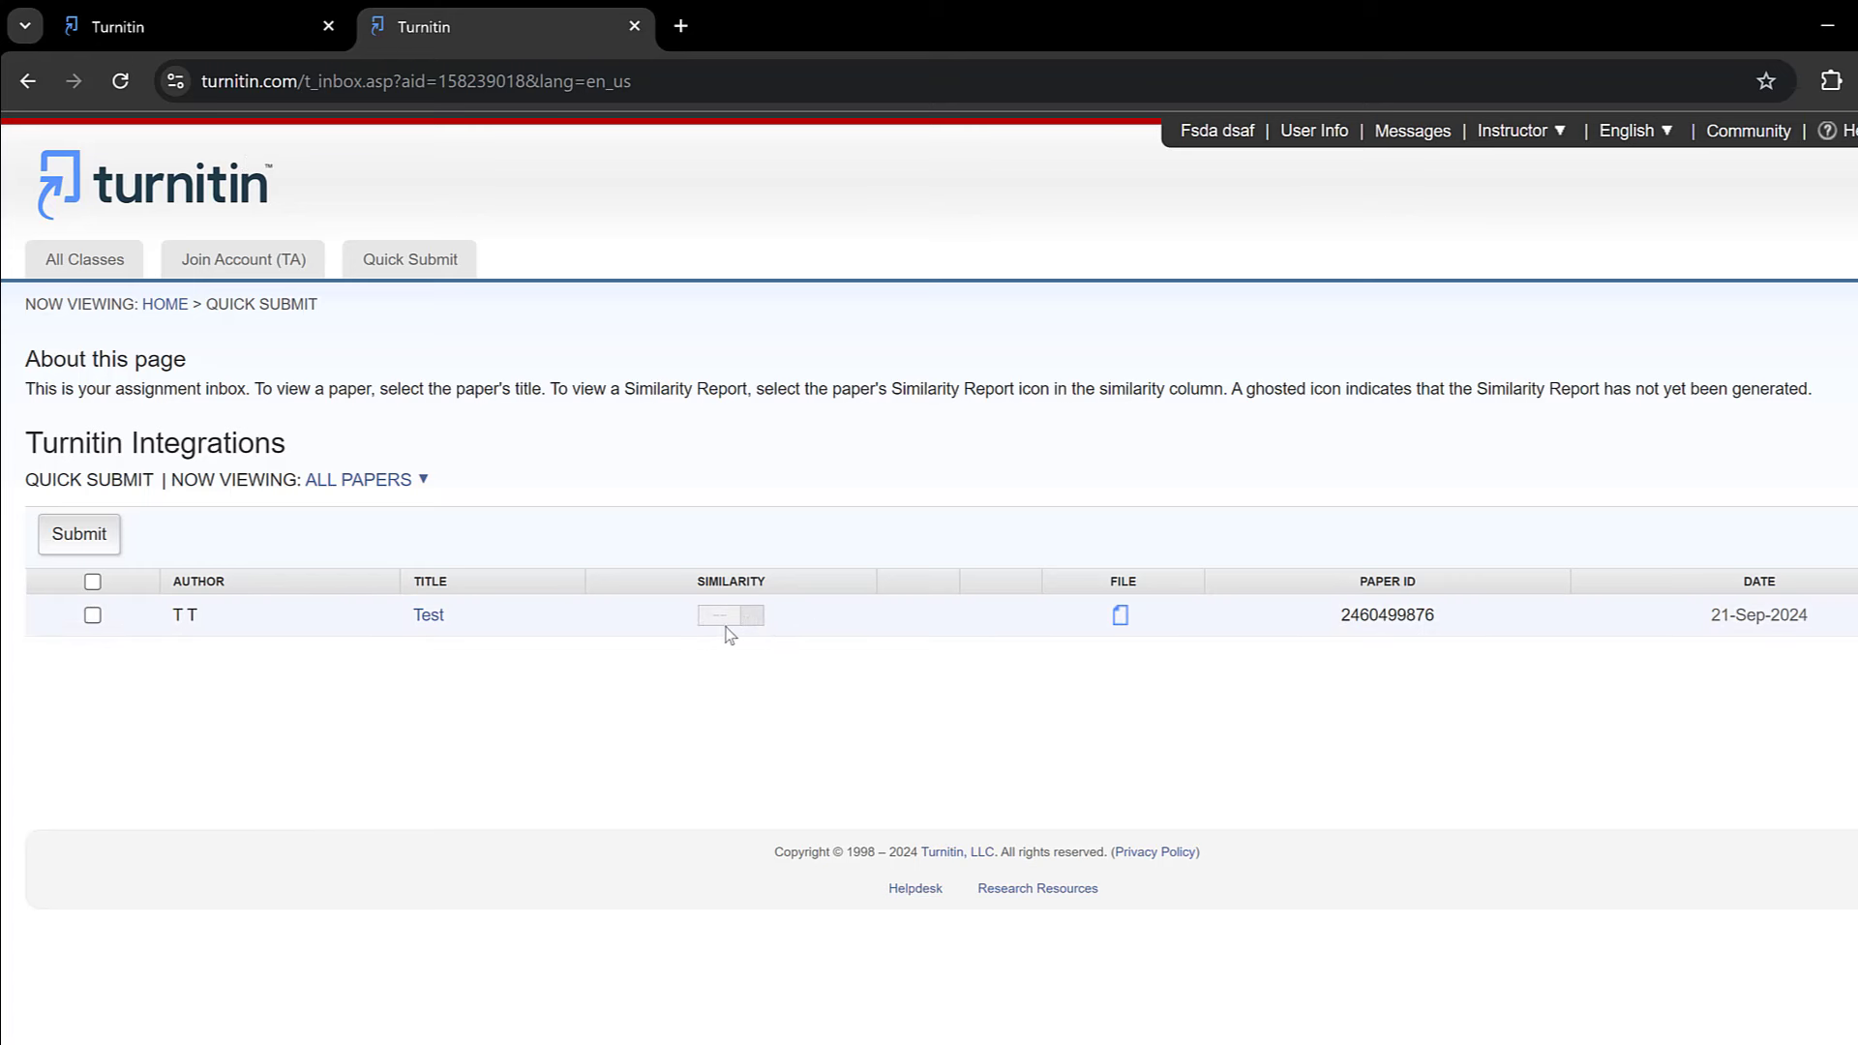
{"action": "left_click", "coordinate": [121, 82]}
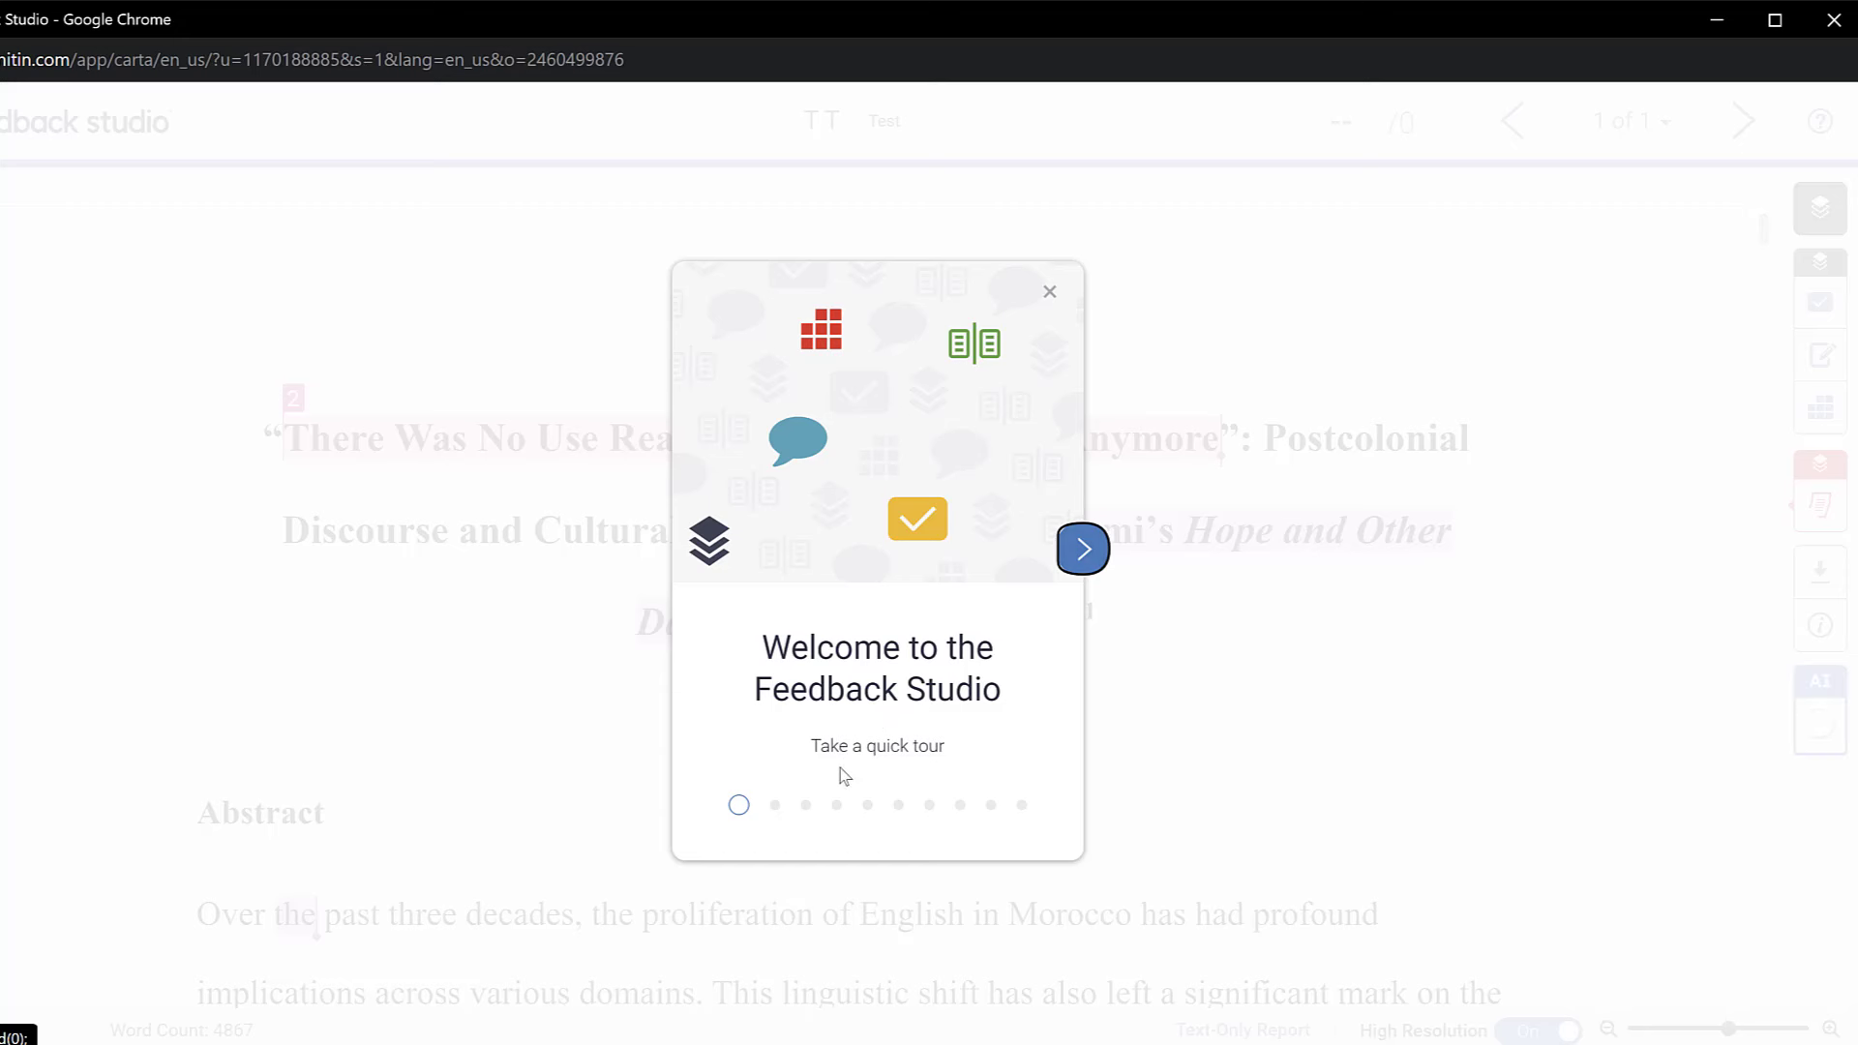
Step: Step through the Feedback Studio welcome tour to its end and return to the paper
{"action": "left_click", "coordinate": [1083, 548]}
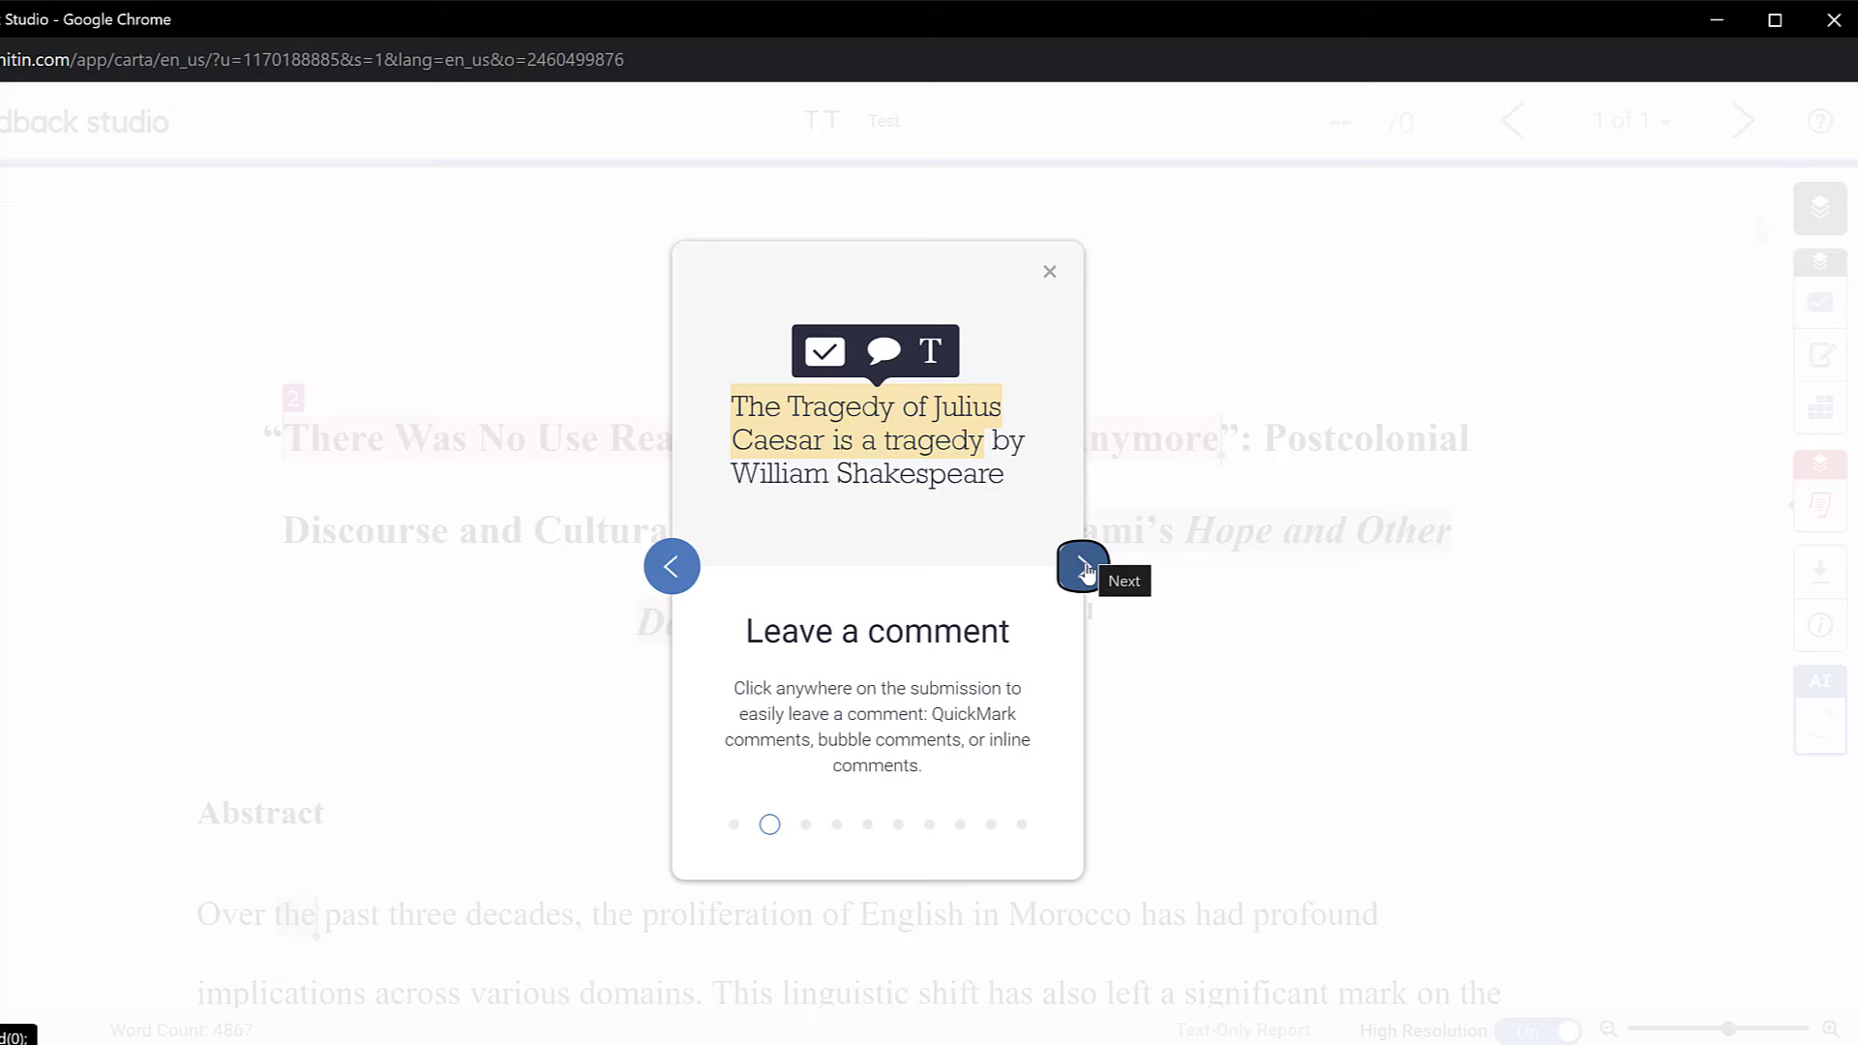
{"action": "left_click", "coordinate": [1084, 570]}
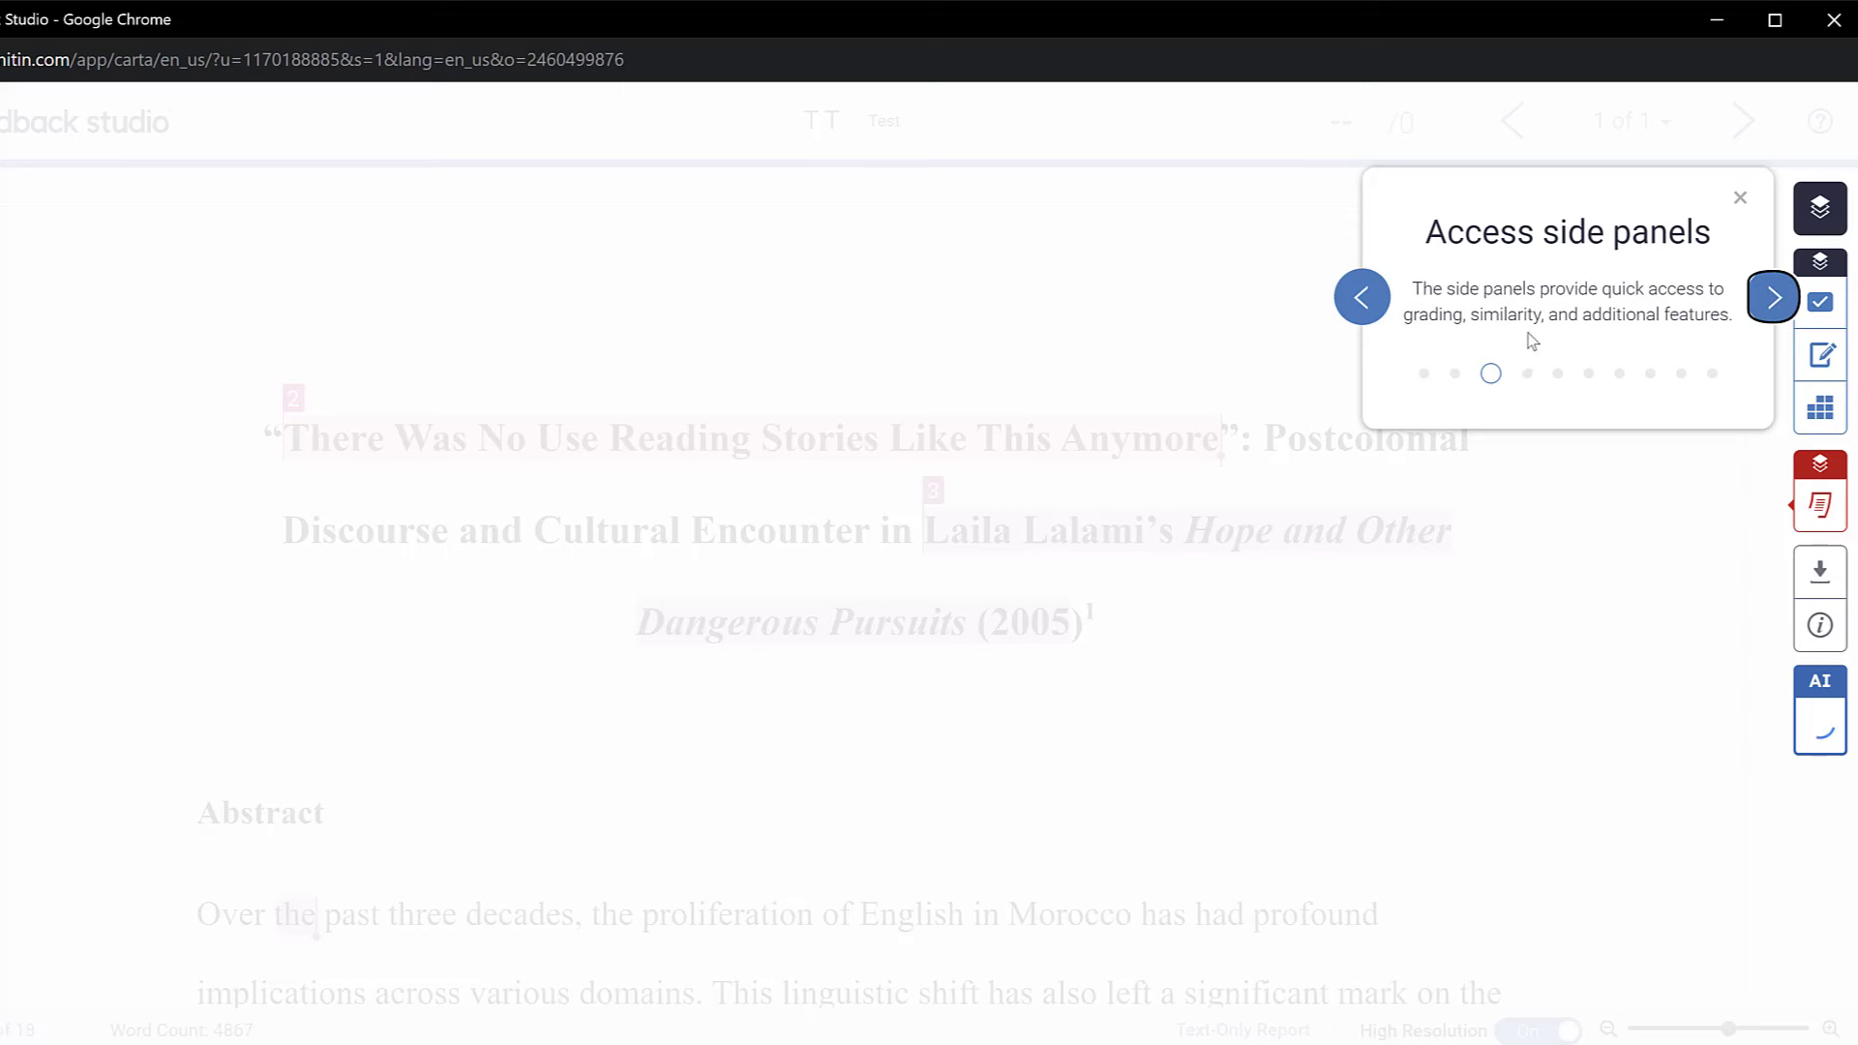
{"action": "left_click", "coordinate": [1773, 297]}
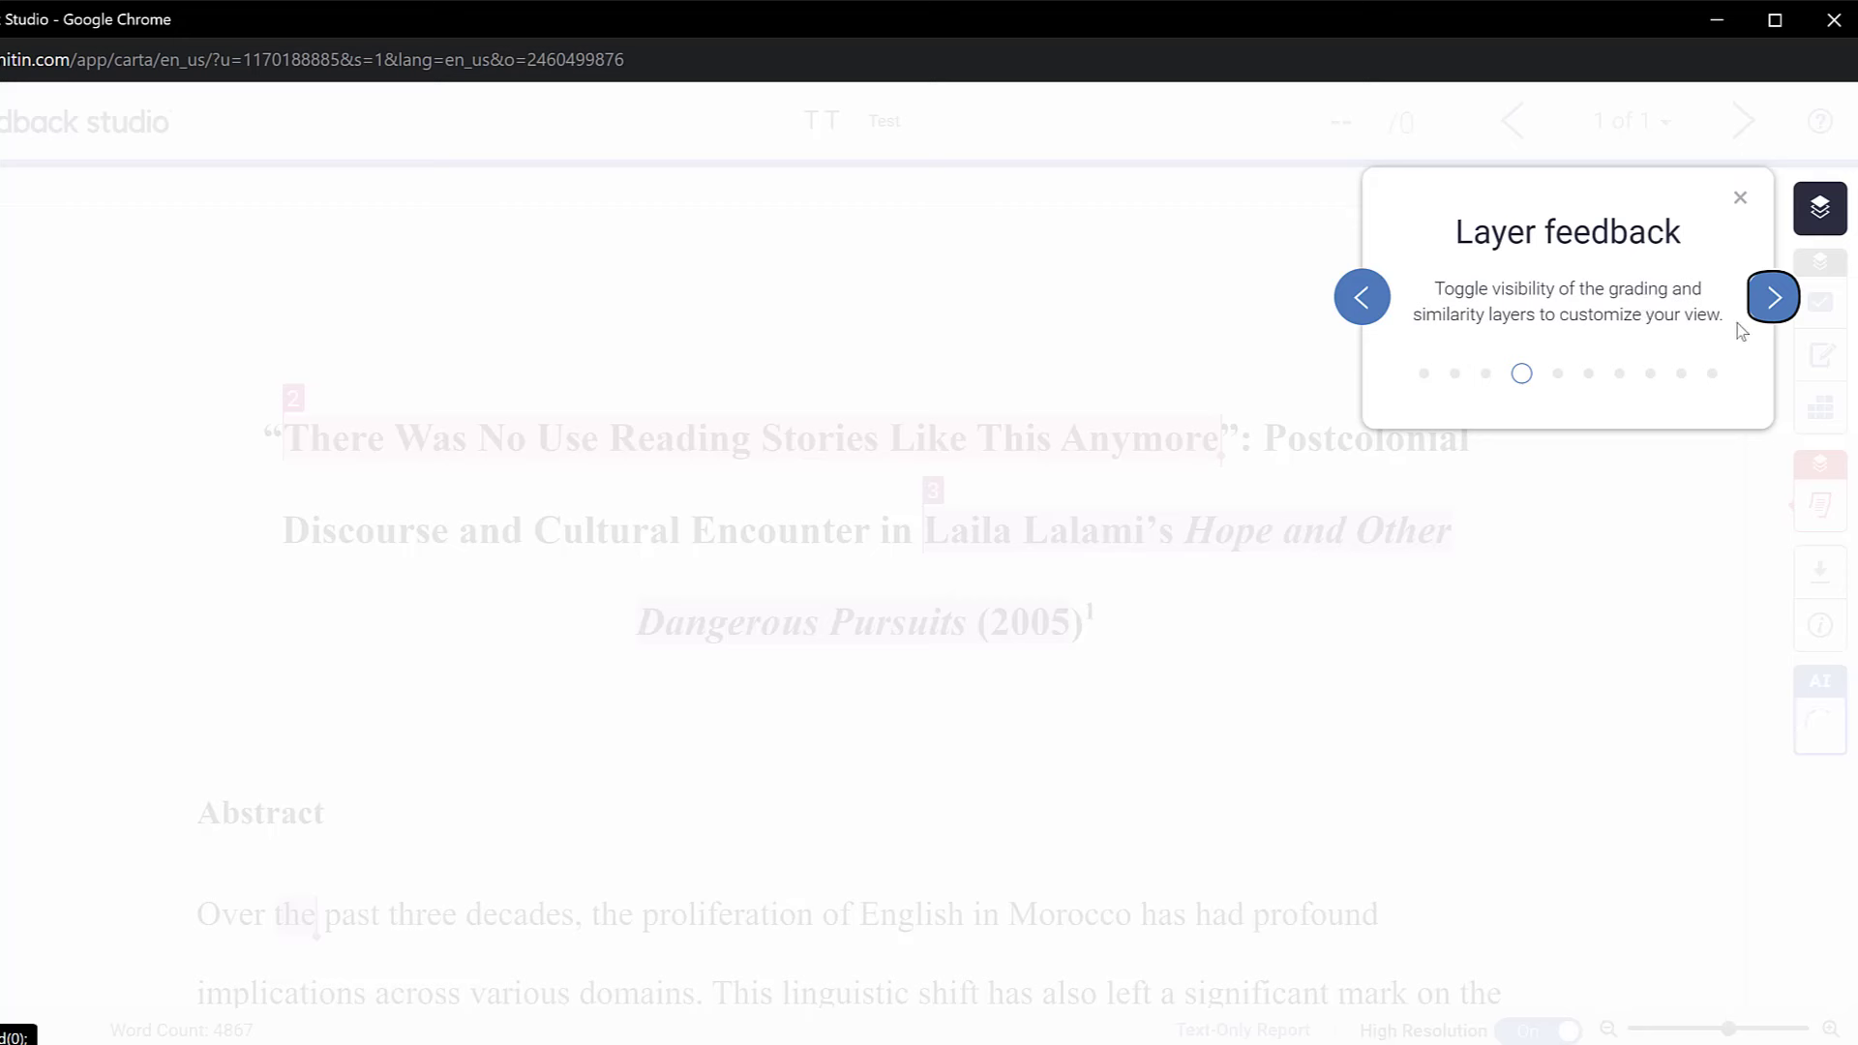
{"action": "left_click", "coordinate": [1774, 296]}
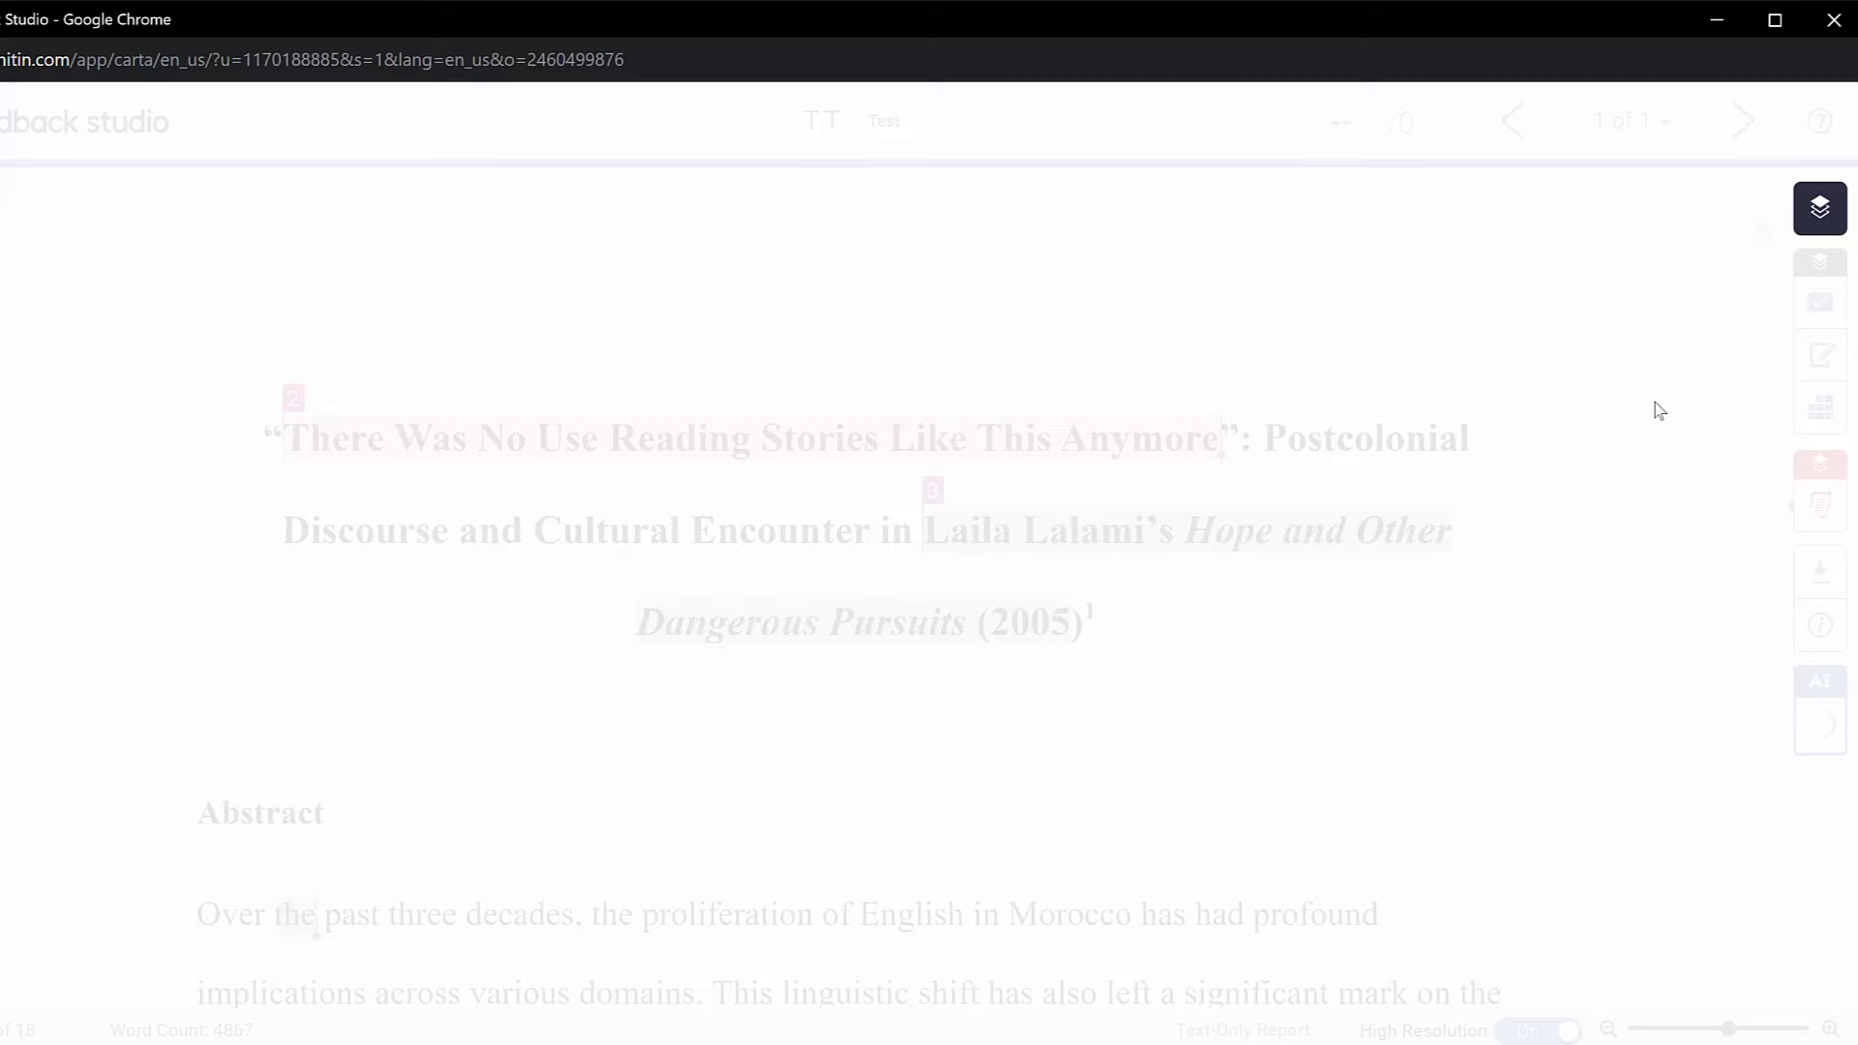
{"action": "scroll", "coordinate": [1657, 409], "scroll_direction": "down", "scroll_amount": 5}
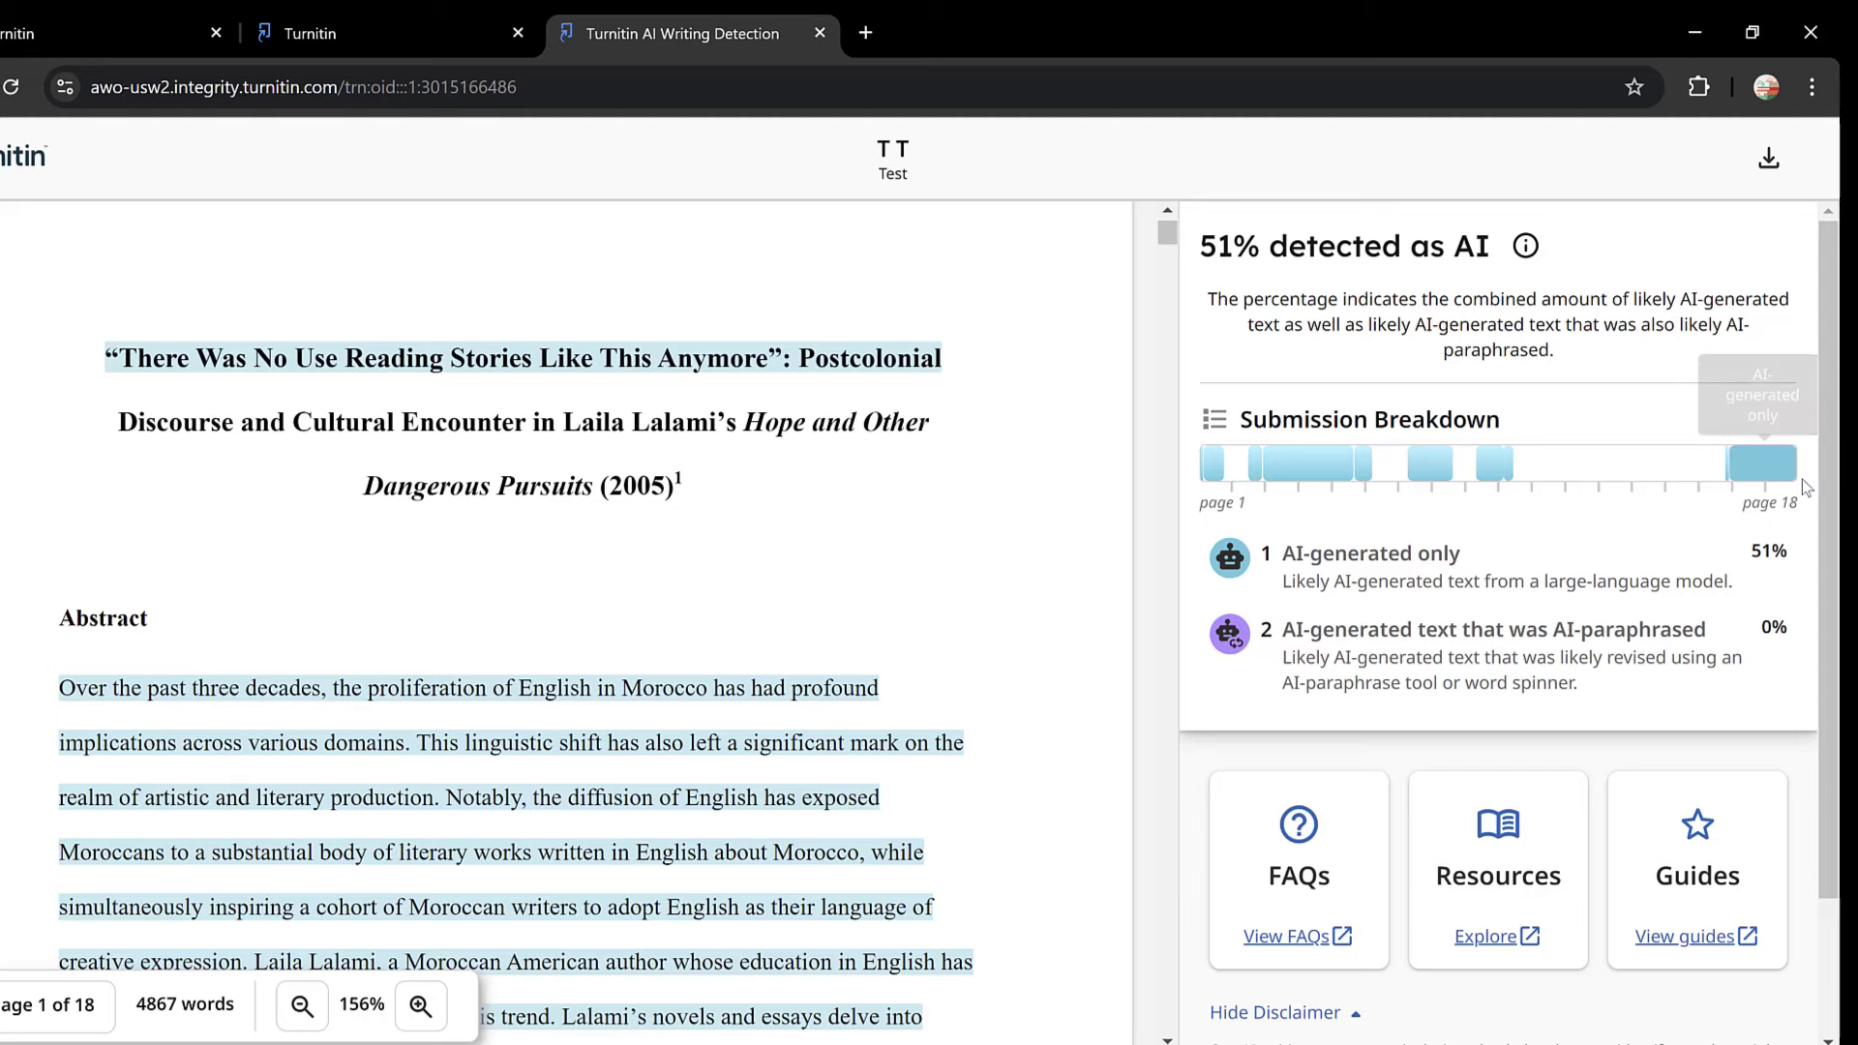
Step: Scroll through the Test paper's AI-highlighted passages across its 18 pages
{"action": "scroll", "coordinate": [973, 612], "scroll_direction": "down", "scroll_amount": 5}
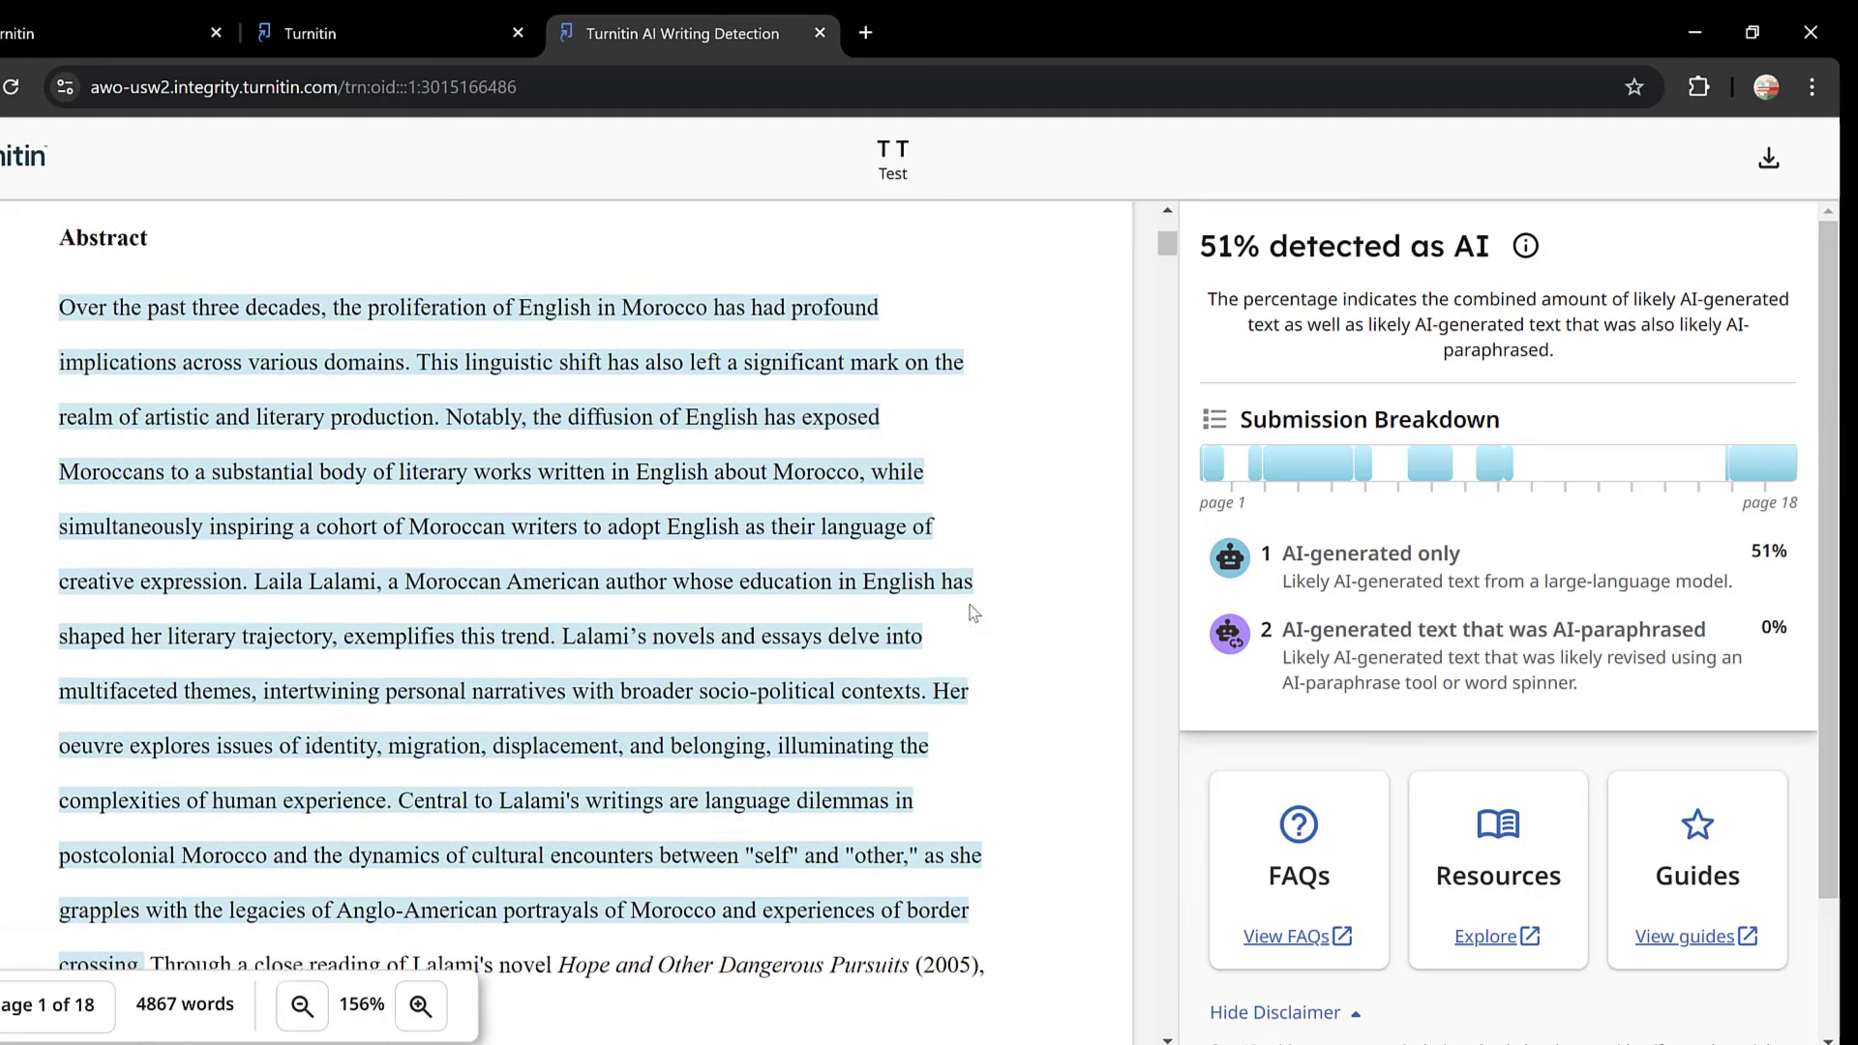
{"action": "scroll", "coordinate": [757, 577], "scroll_direction": "down", "scroll_amount": 15}
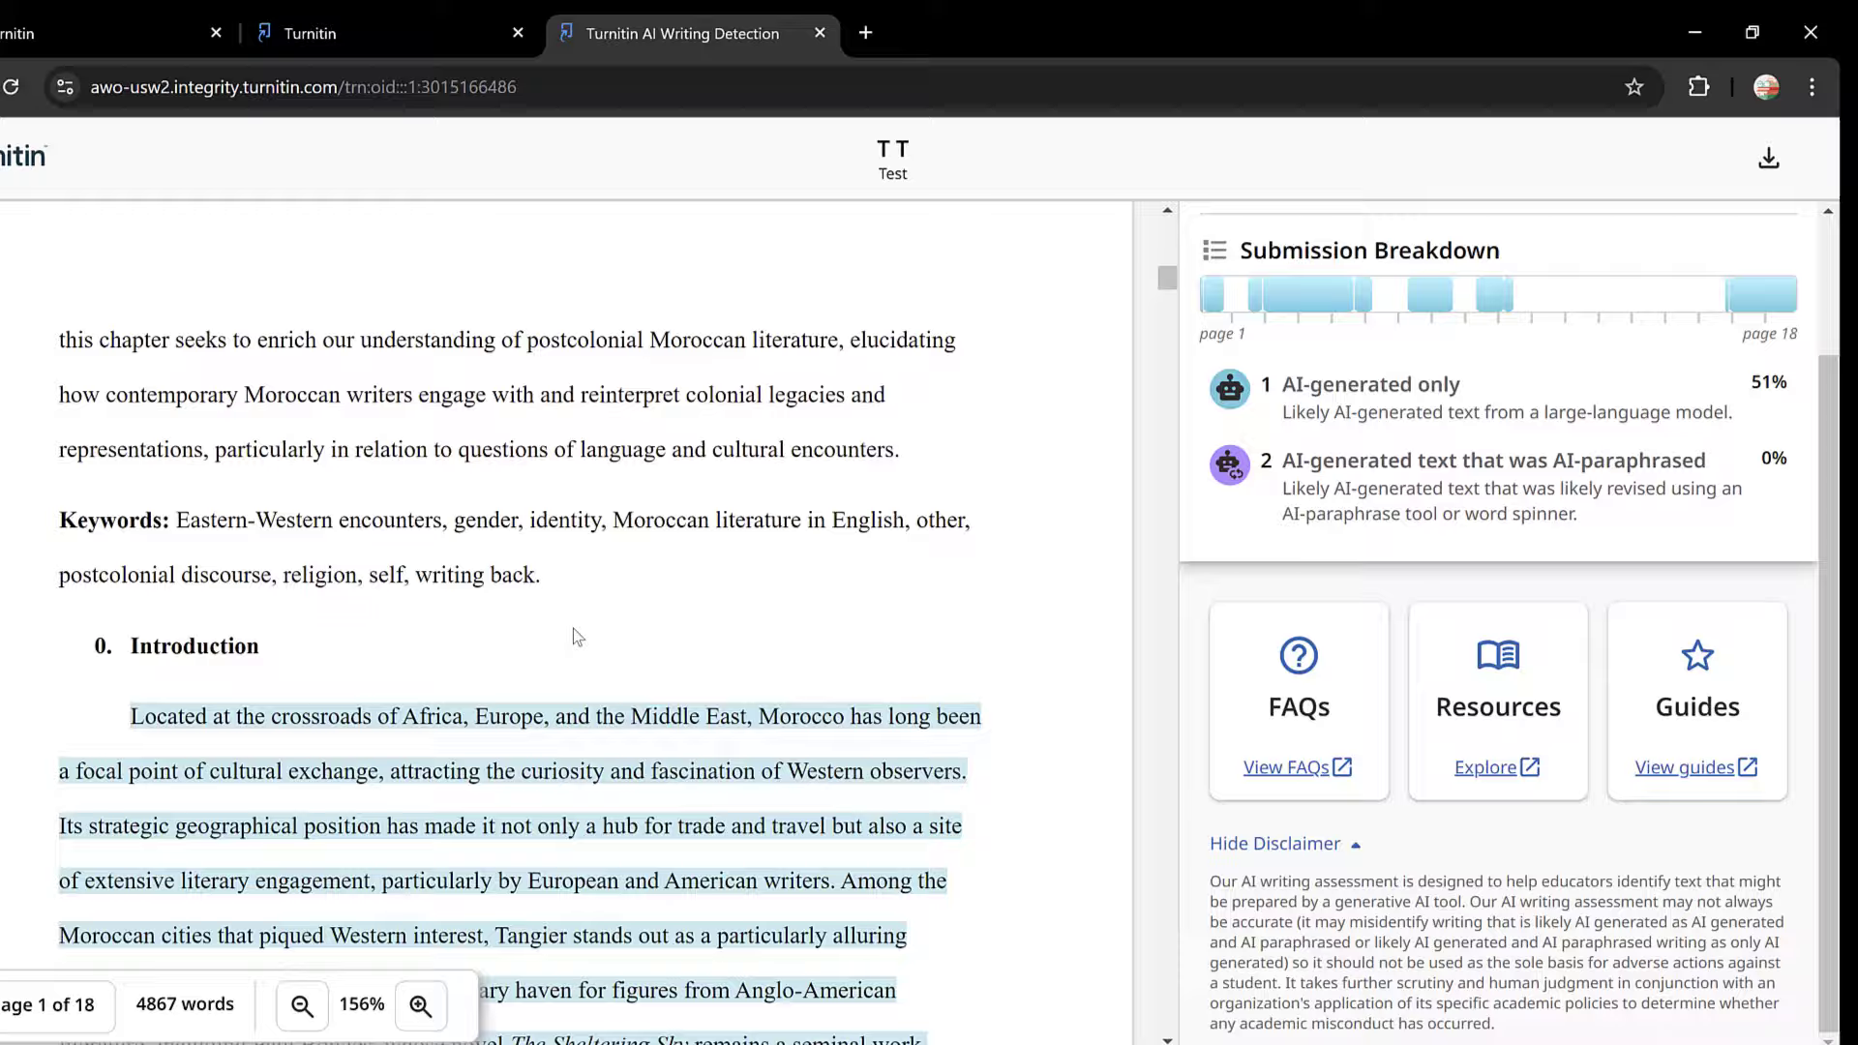
{"action": "scroll", "coordinate": [685, 607], "scroll_direction": "down", "scroll_amount": 20}
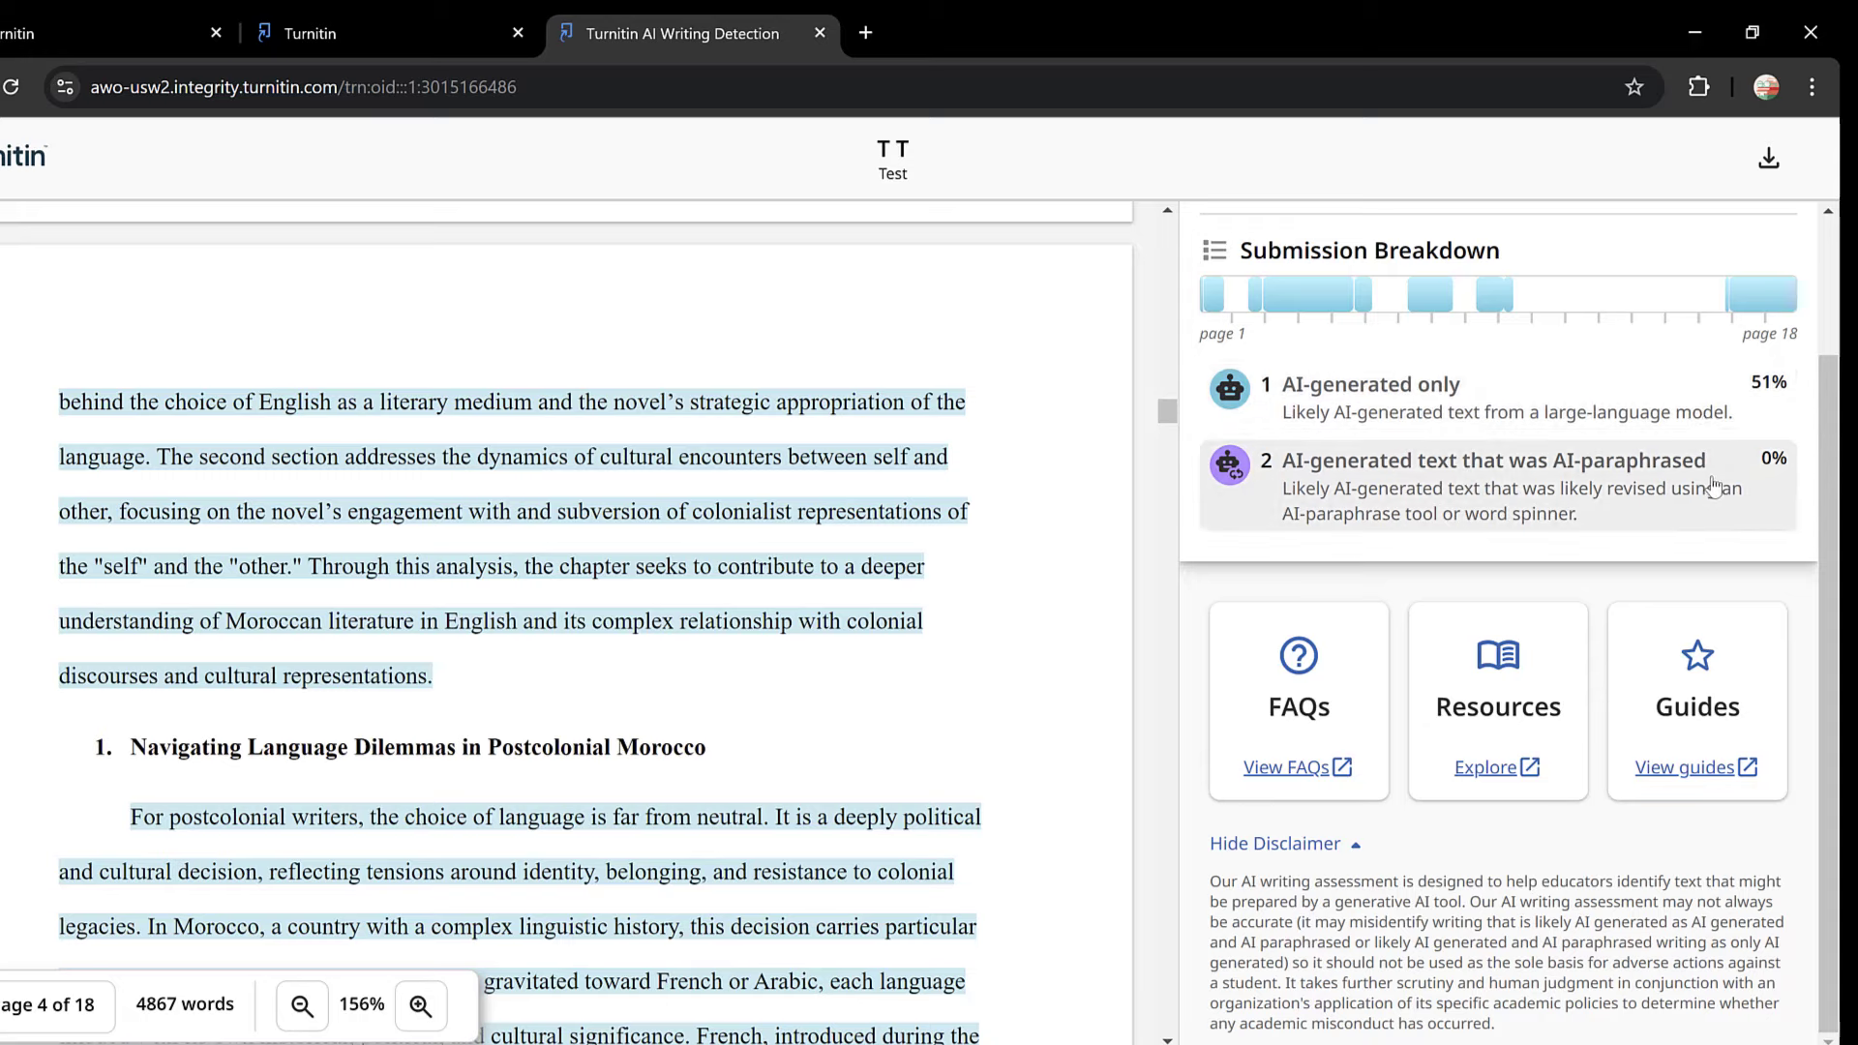
{"action": "scroll", "coordinate": [612, 612], "scroll_direction": "down", "scroll_amount": 20}
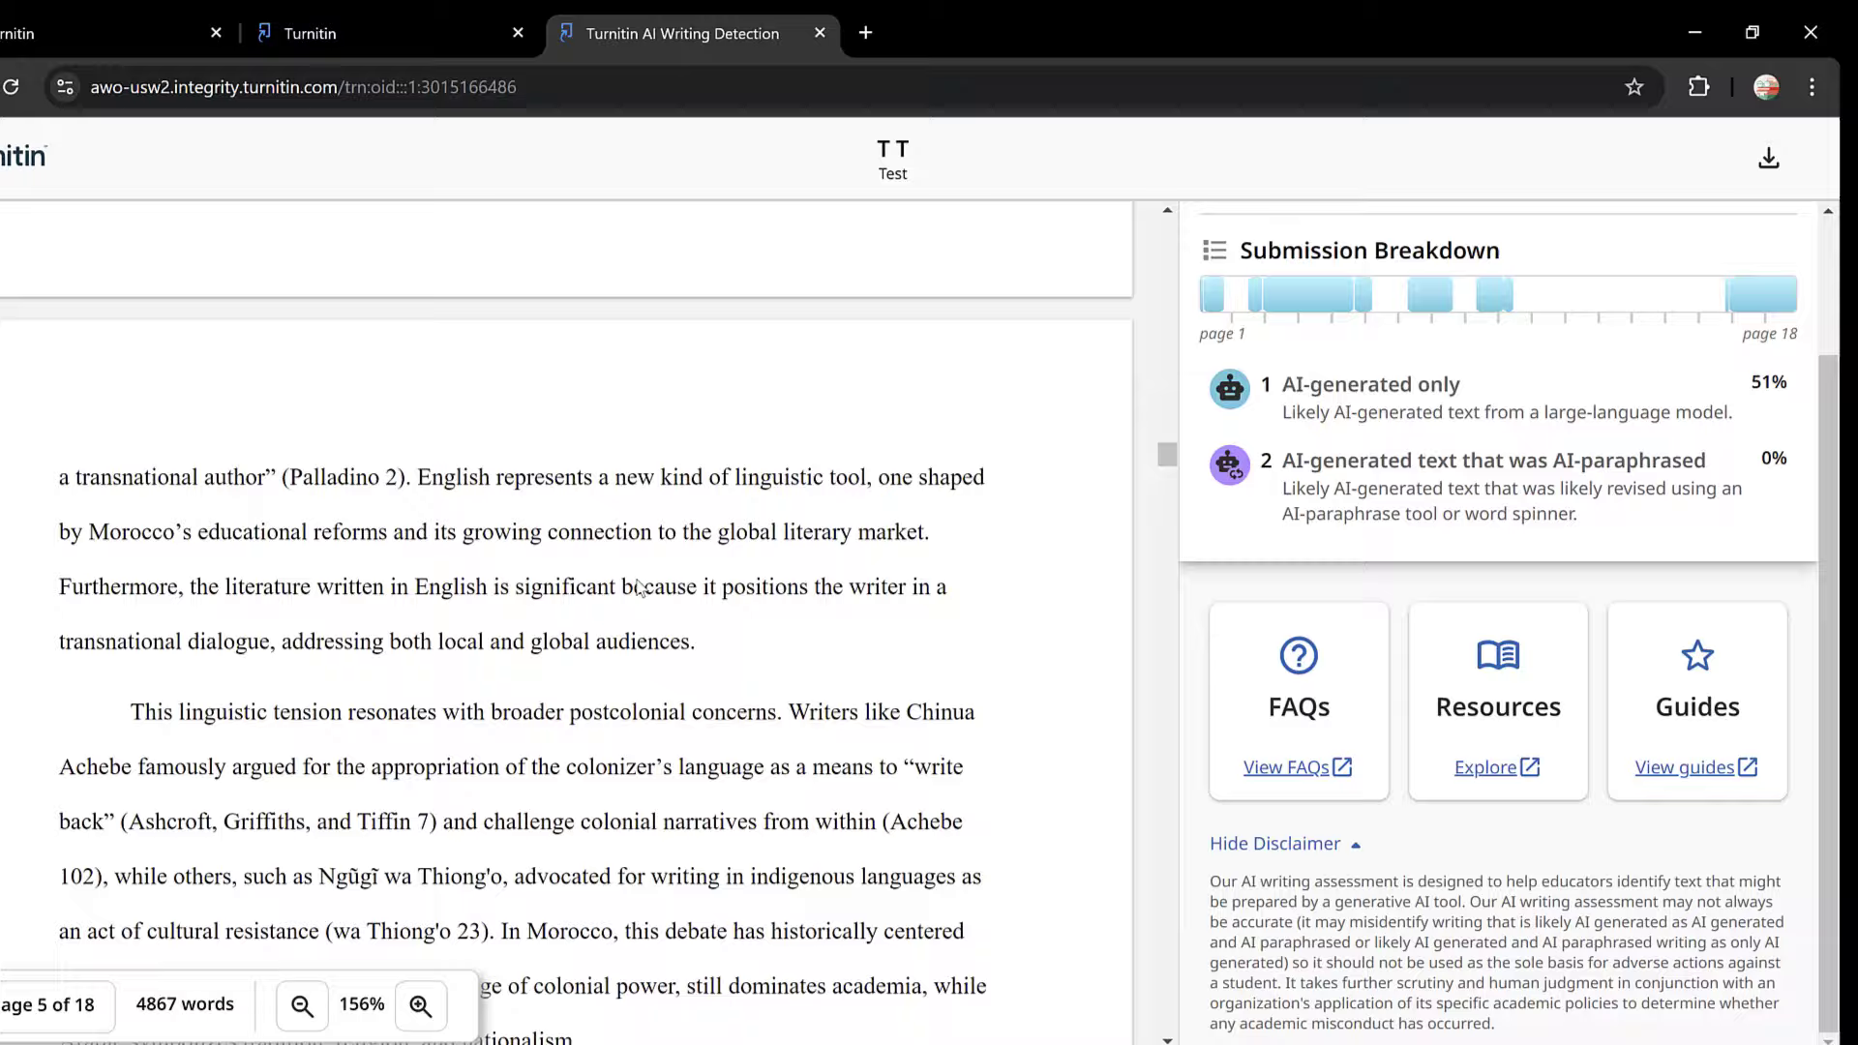
{"action": "scroll", "coordinate": [639, 589], "scroll_direction": "down", "scroll_amount": 20}
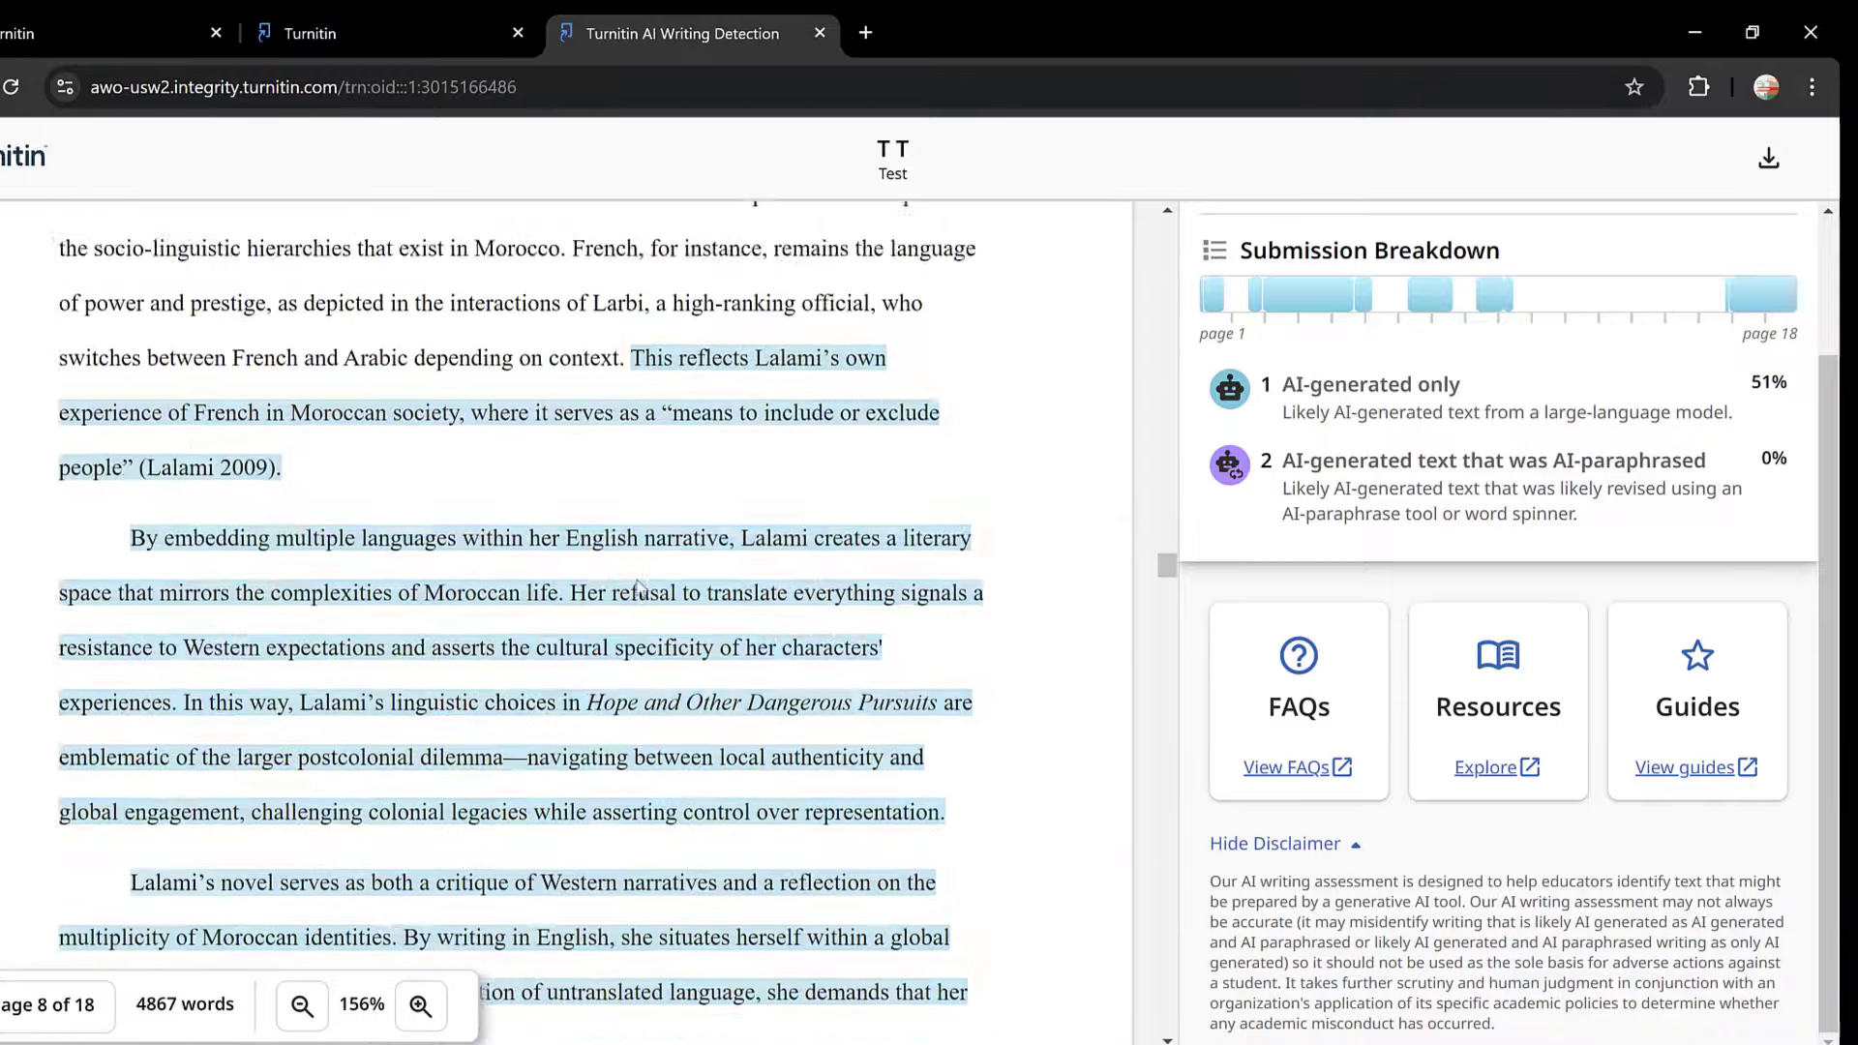
{"action": "scroll", "coordinate": [639, 588], "scroll_direction": "down", "scroll_amount": 15}
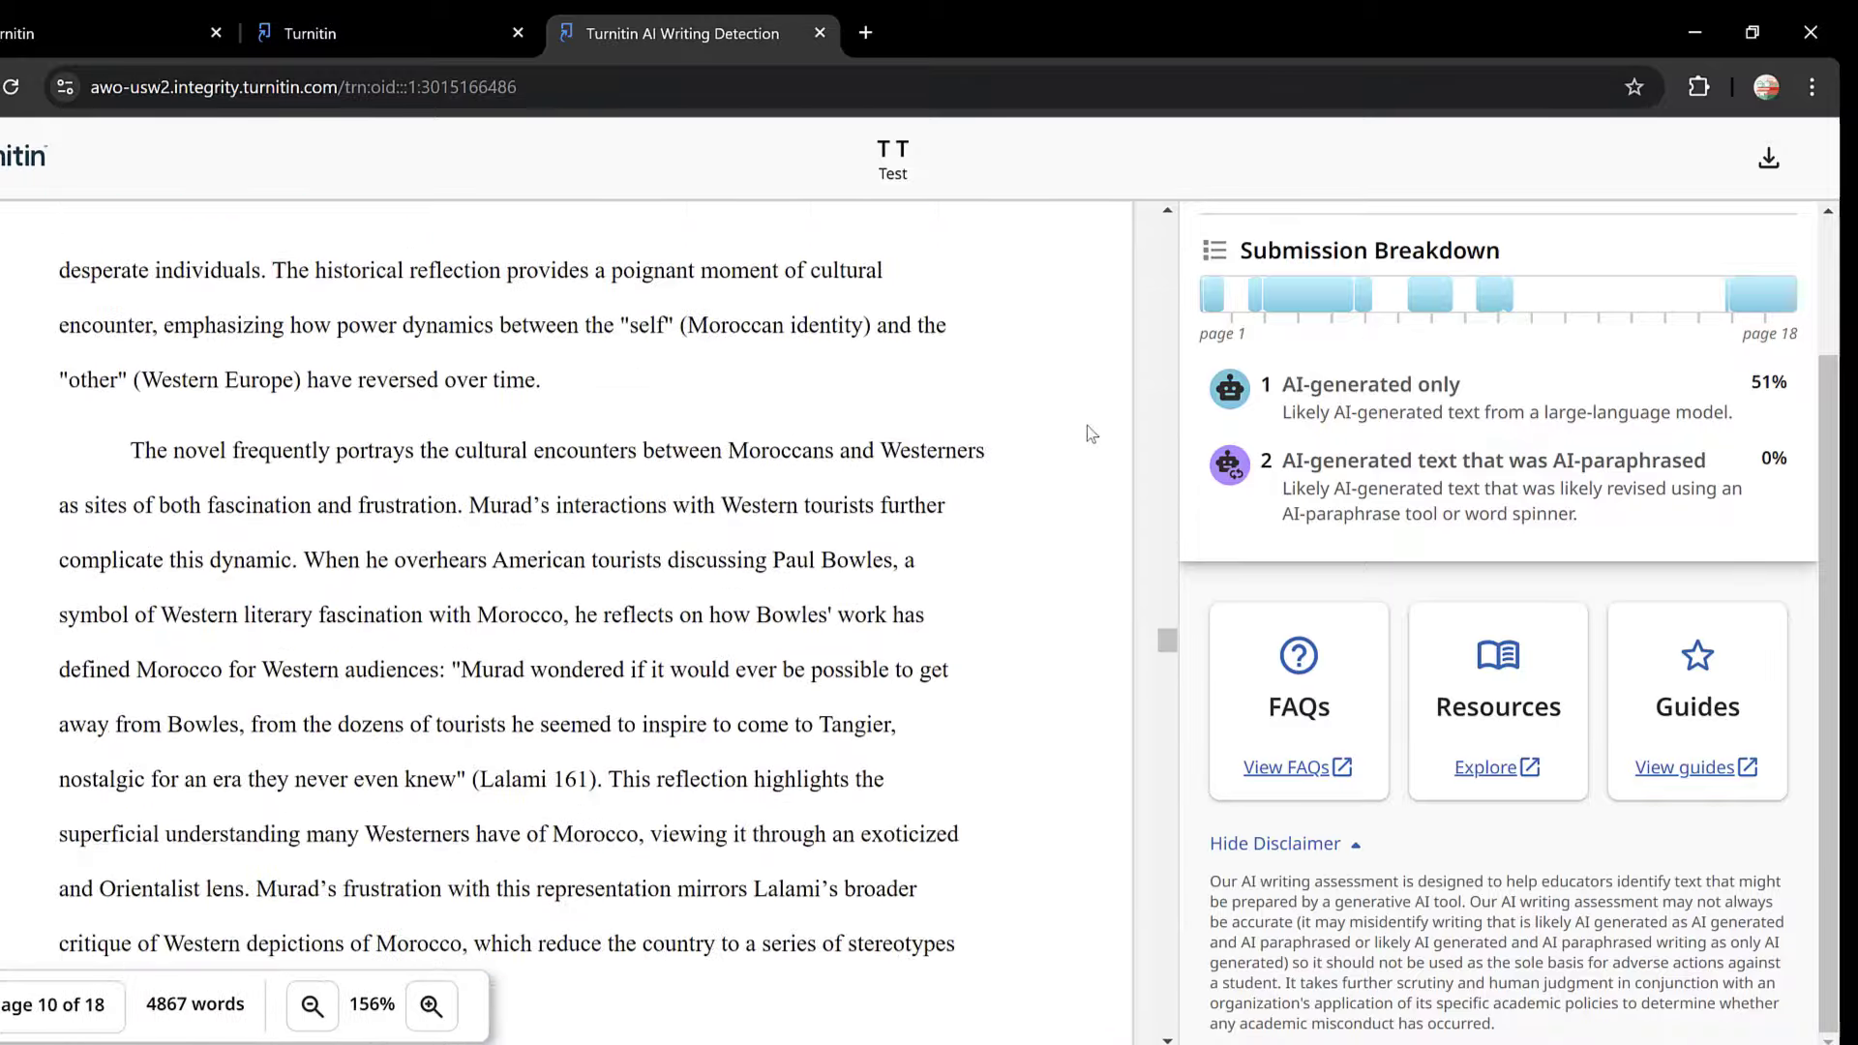
{"action": "scroll", "coordinate": [1659, 242], "scroll_direction": "up", "scroll_amount": 2}
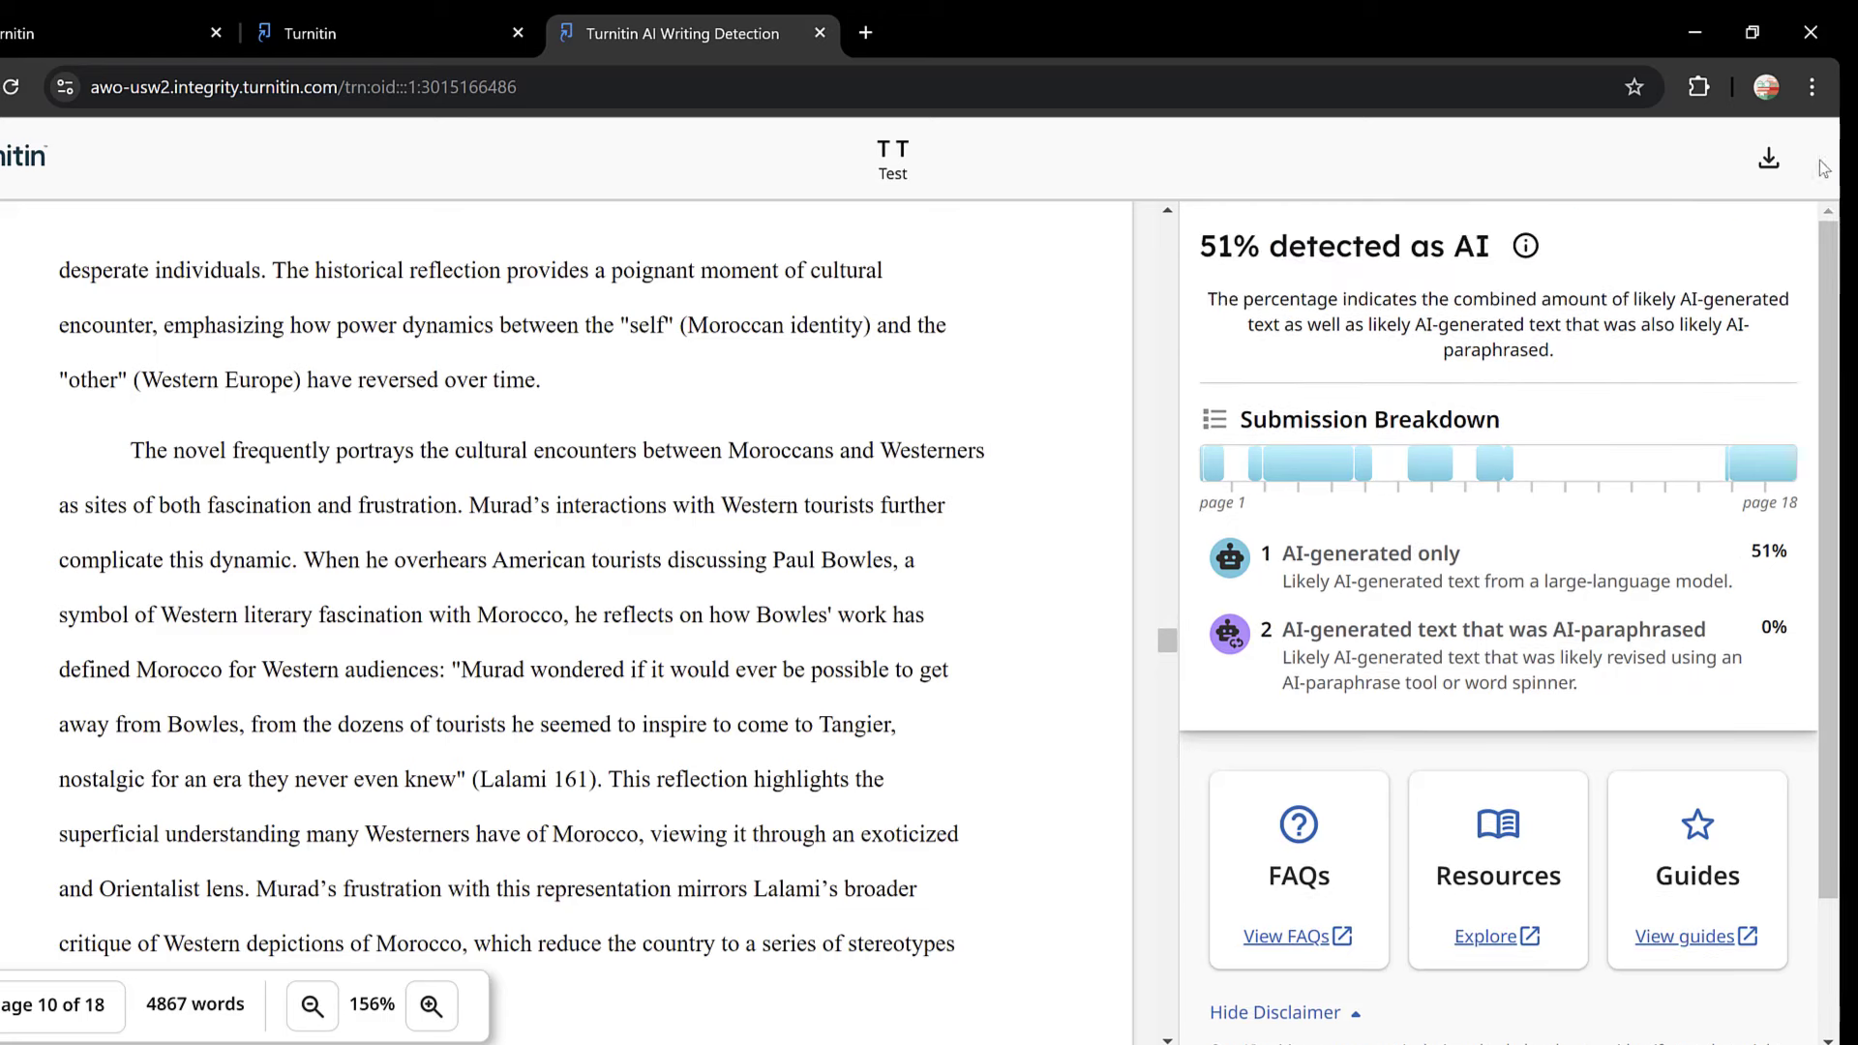
Step: Download the AI Writing Report, saved as turnit.pdf (2.0 MB)
{"action": "left_click", "coordinate": [1767, 161]}
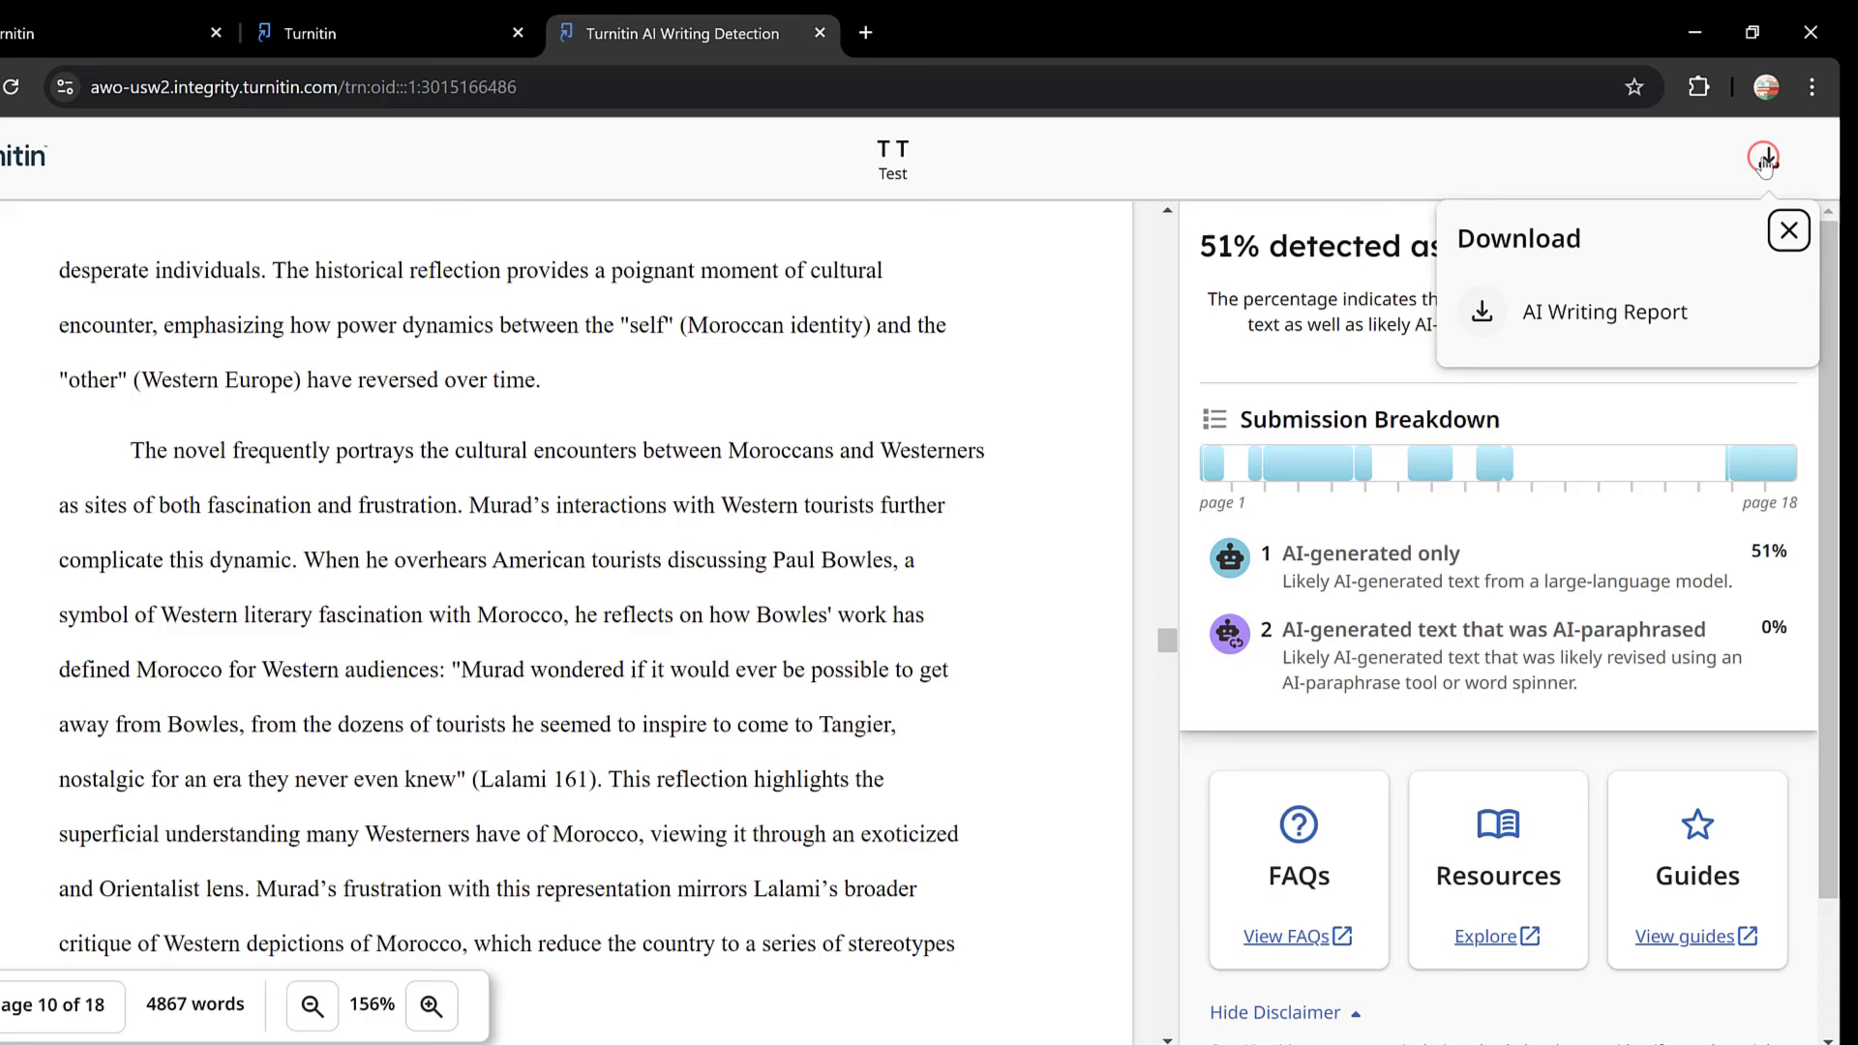
{"action": "left_click", "coordinate": [1494, 325]}
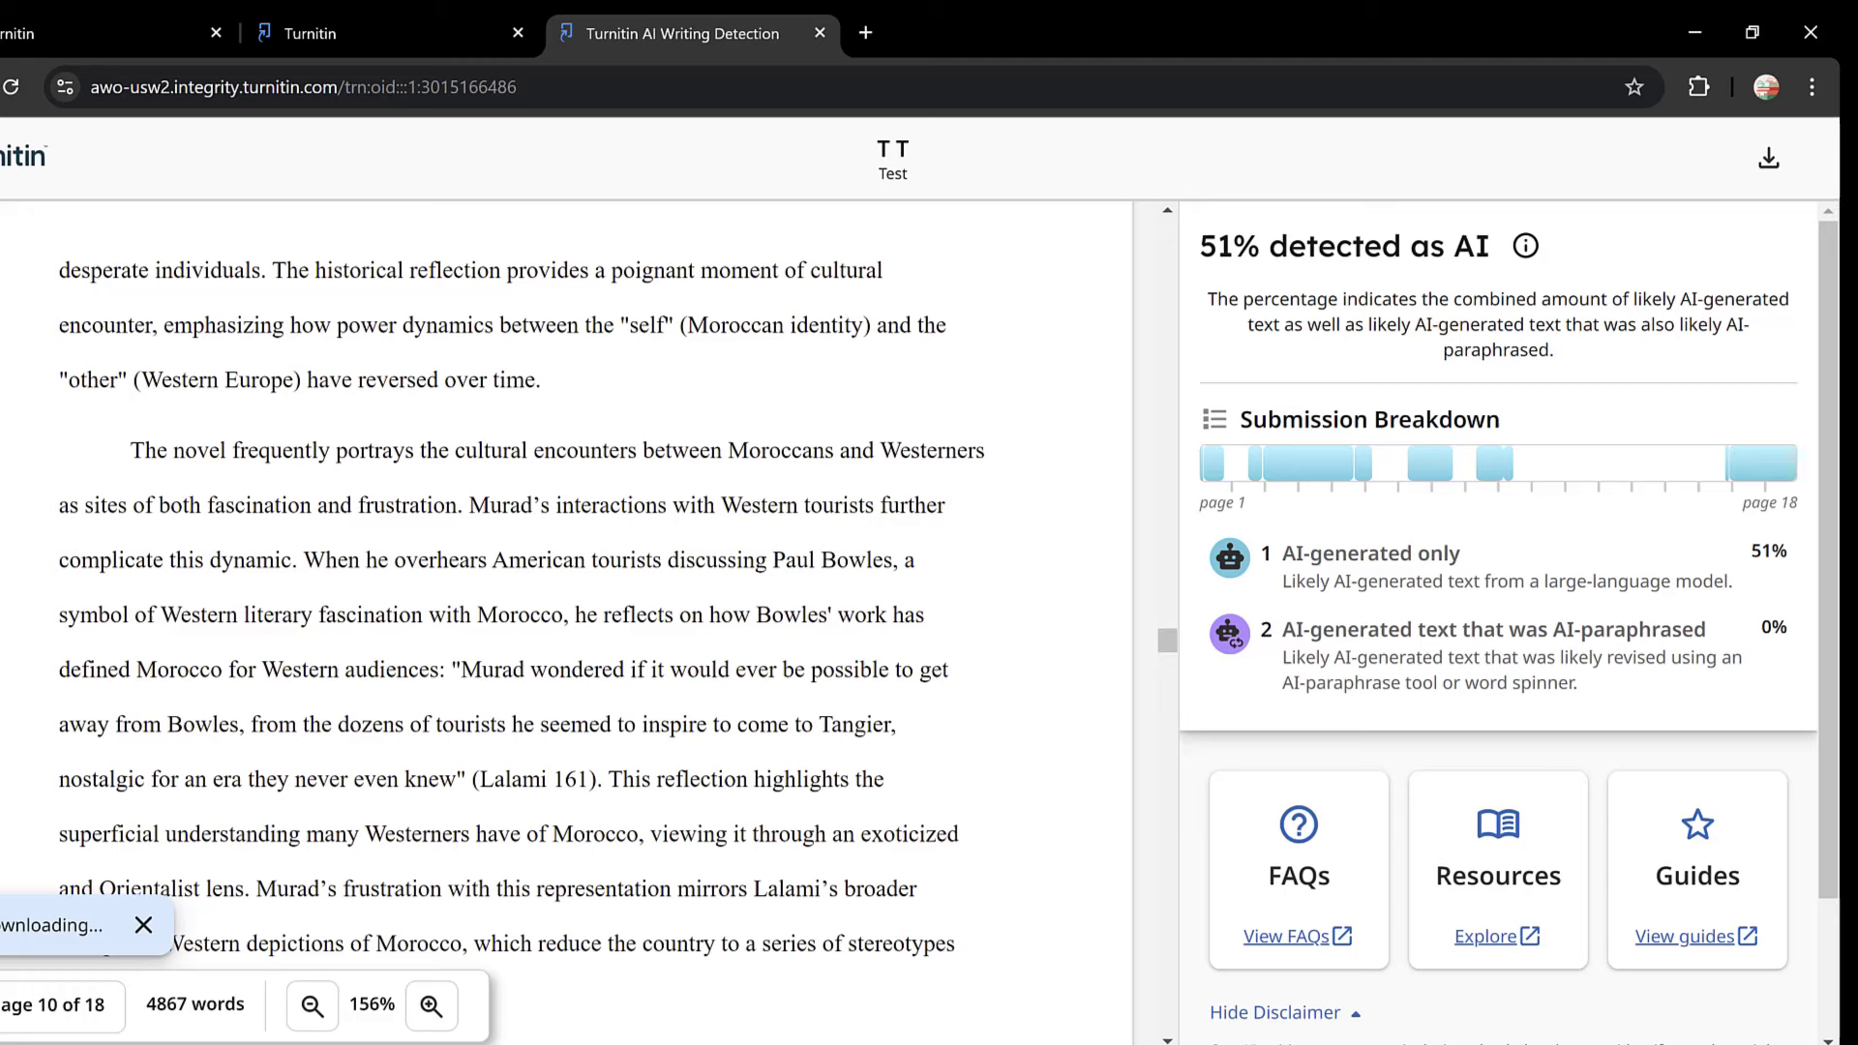
{"action": "mouse_move", "coordinate": [1159, 985]}
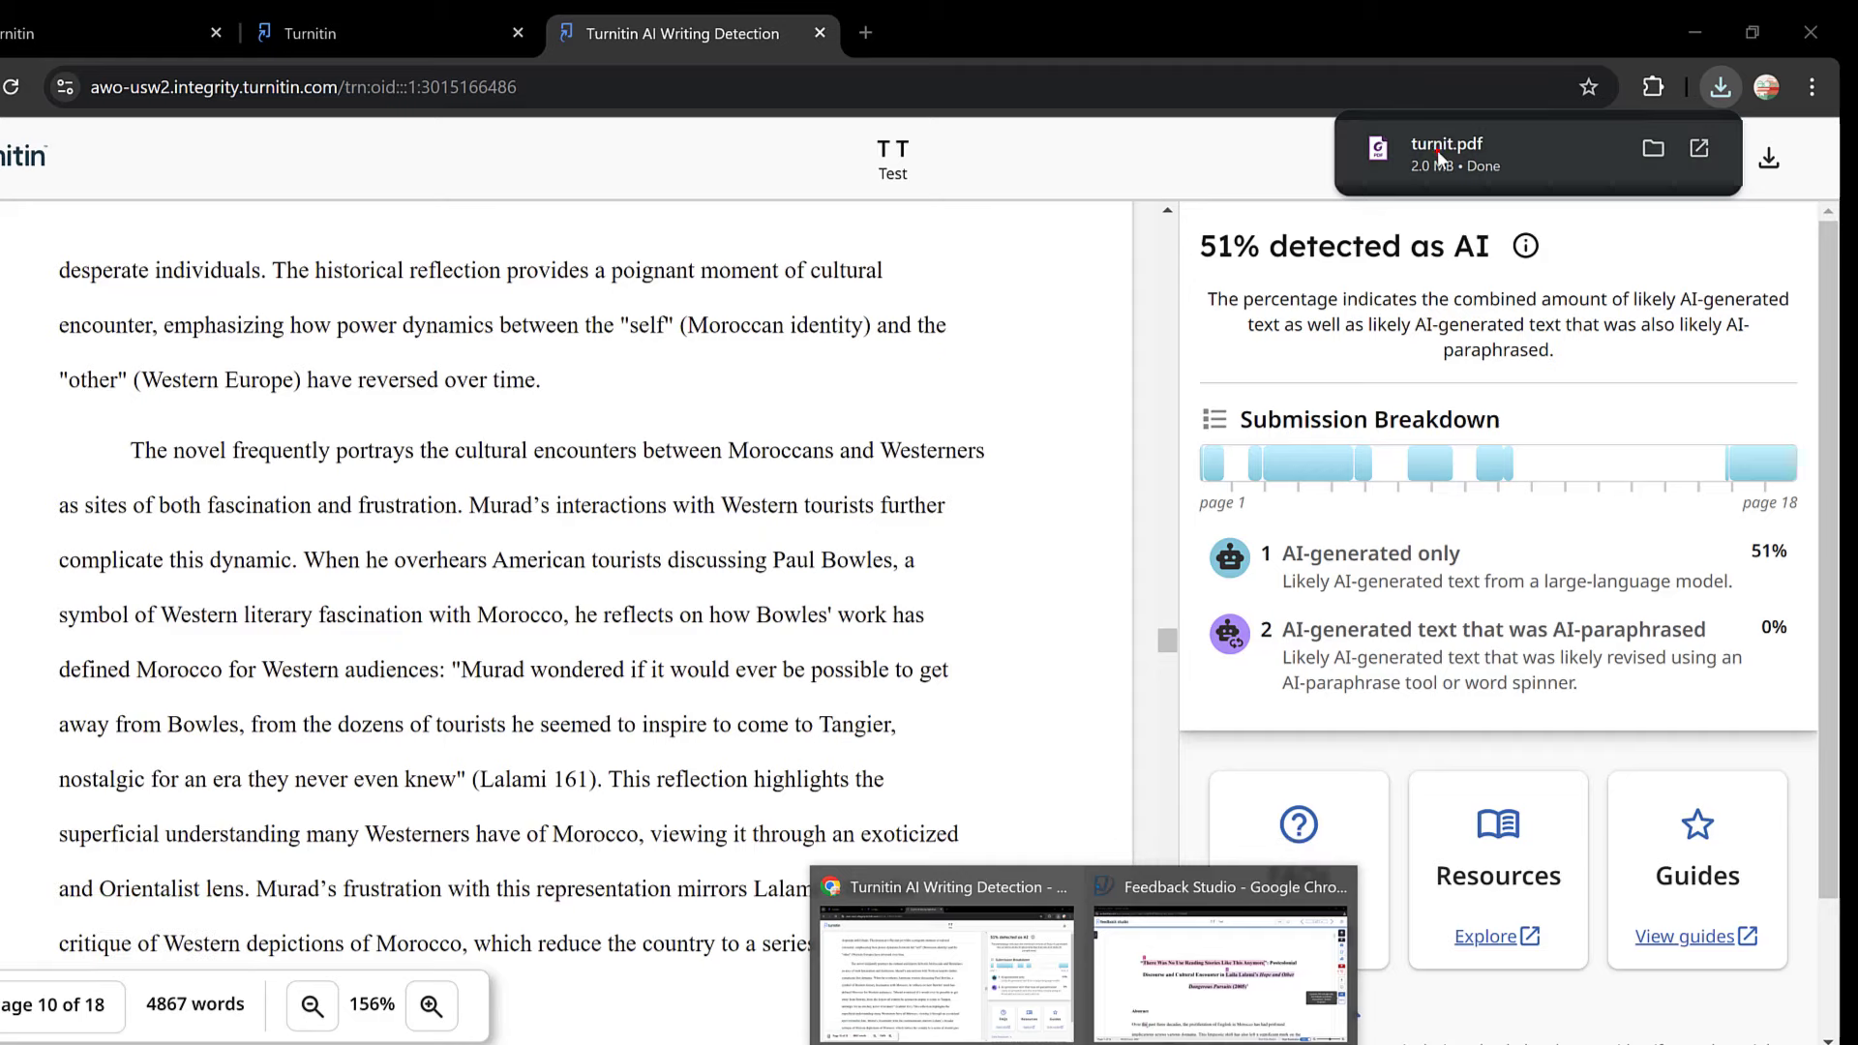
Step: Open the downloaded turnit.pdf and page down from its FAQ page through the report
{"action": "left_click", "coordinate": [1439, 154]}
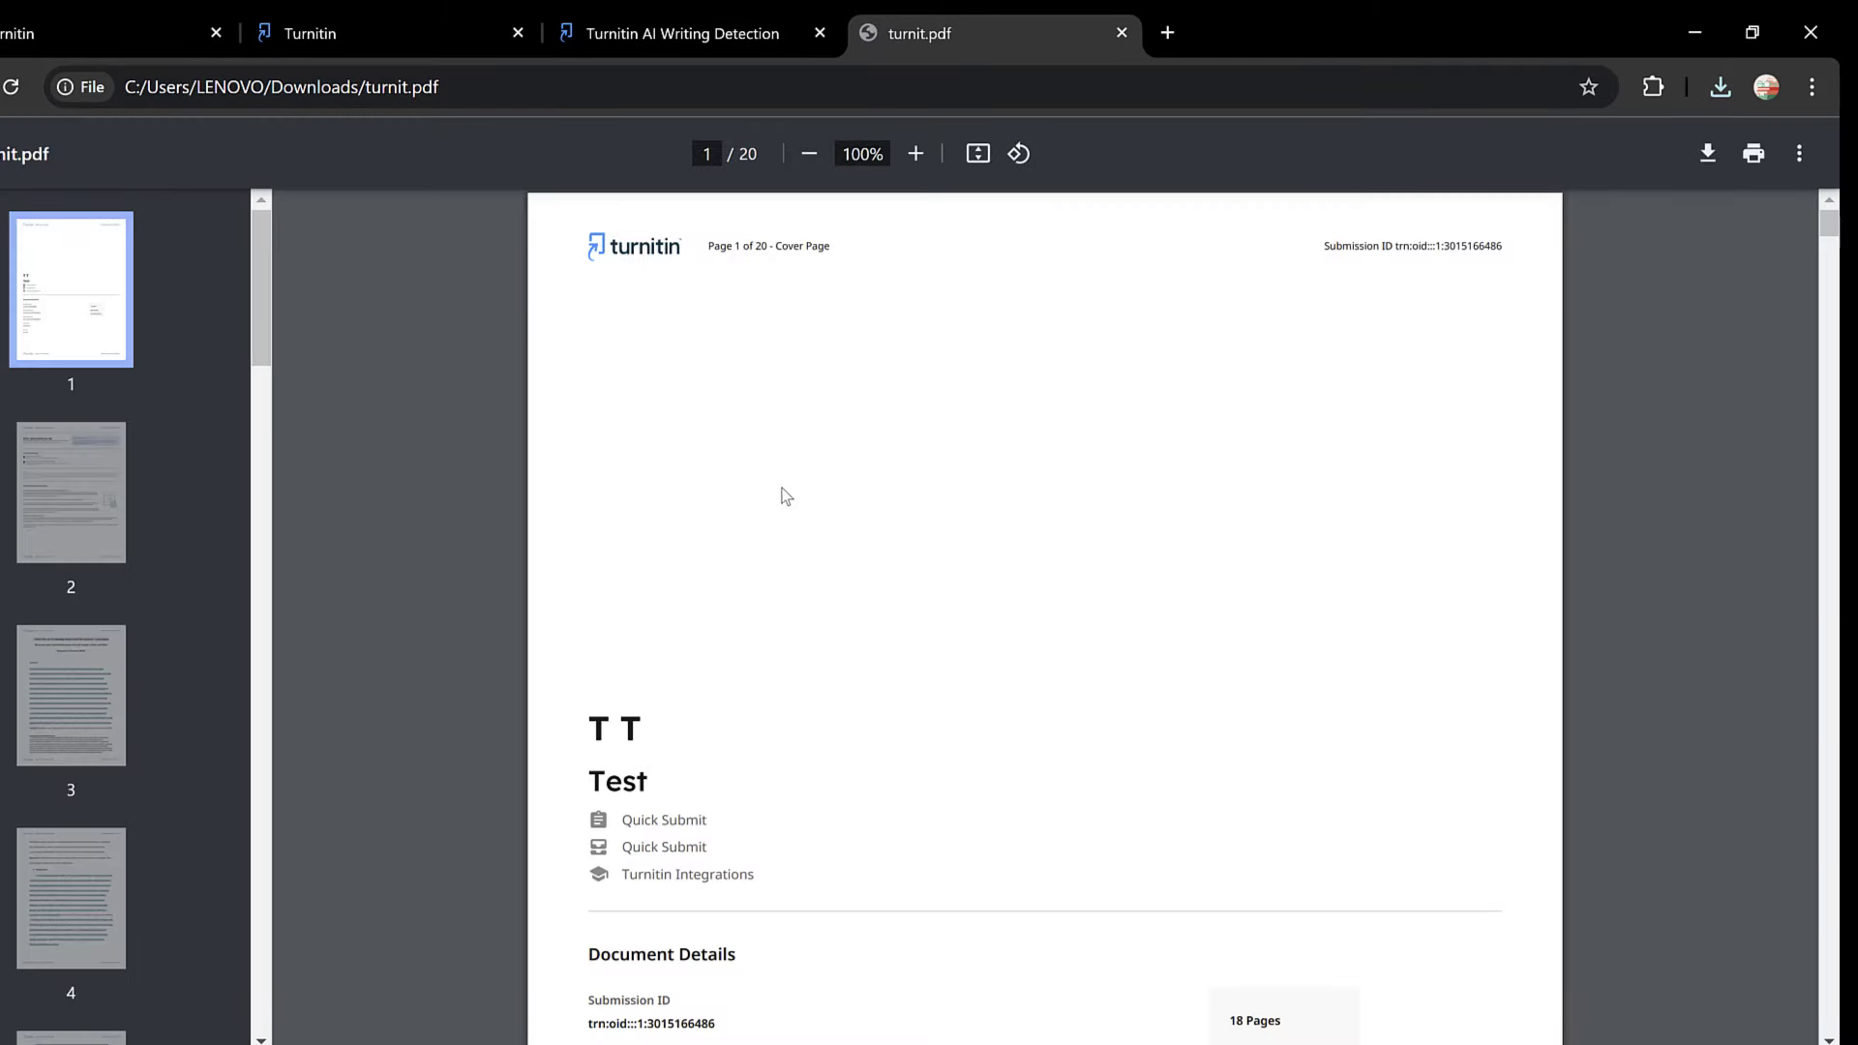
{"action": "scroll", "coordinate": [786, 496], "scroll_direction": "down", "scroll_amount": 1}
{"action": "scroll", "coordinate": [817, 394], "scroll_direction": "up", "scroll_amount": 1}
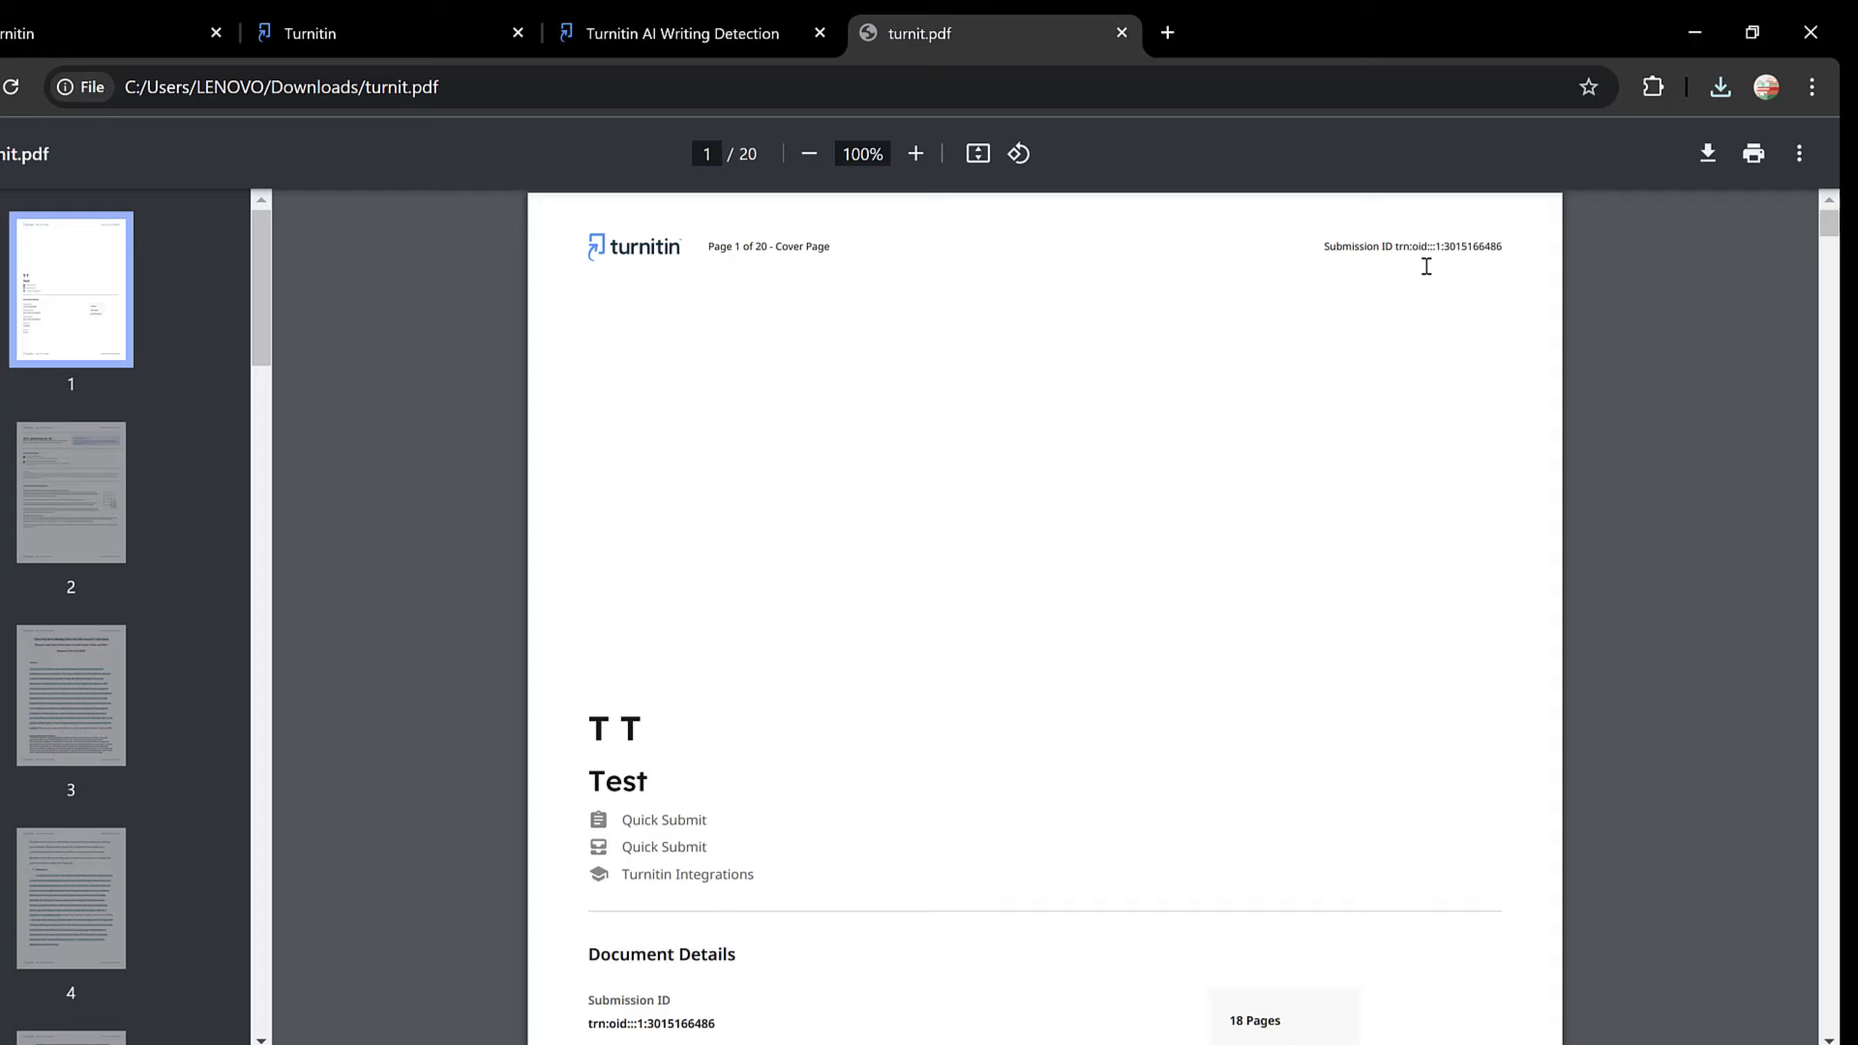
{"action": "scroll", "coordinate": [678, 416], "scroll_direction": "down", "scroll_amount": 4}
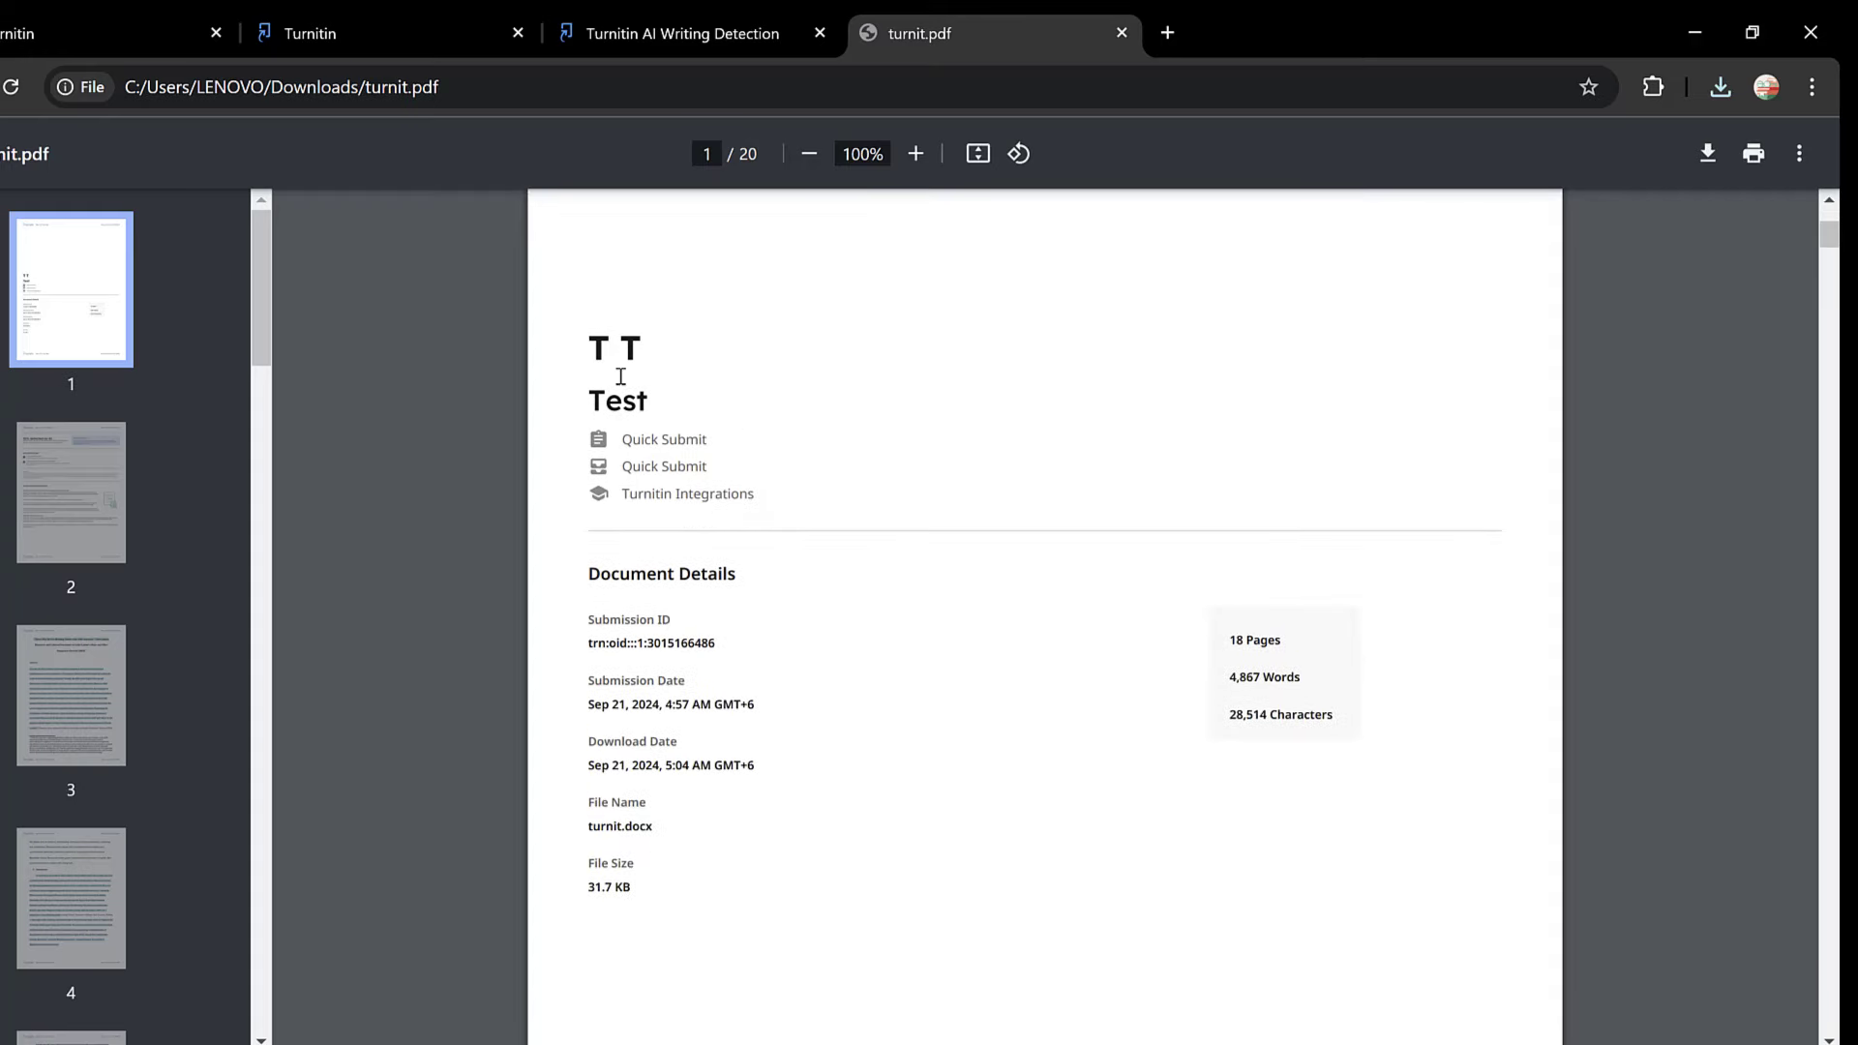
{"action": "scroll", "coordinate": [871, 484], "scroll_direction": "down", "scroll_amount": 4}
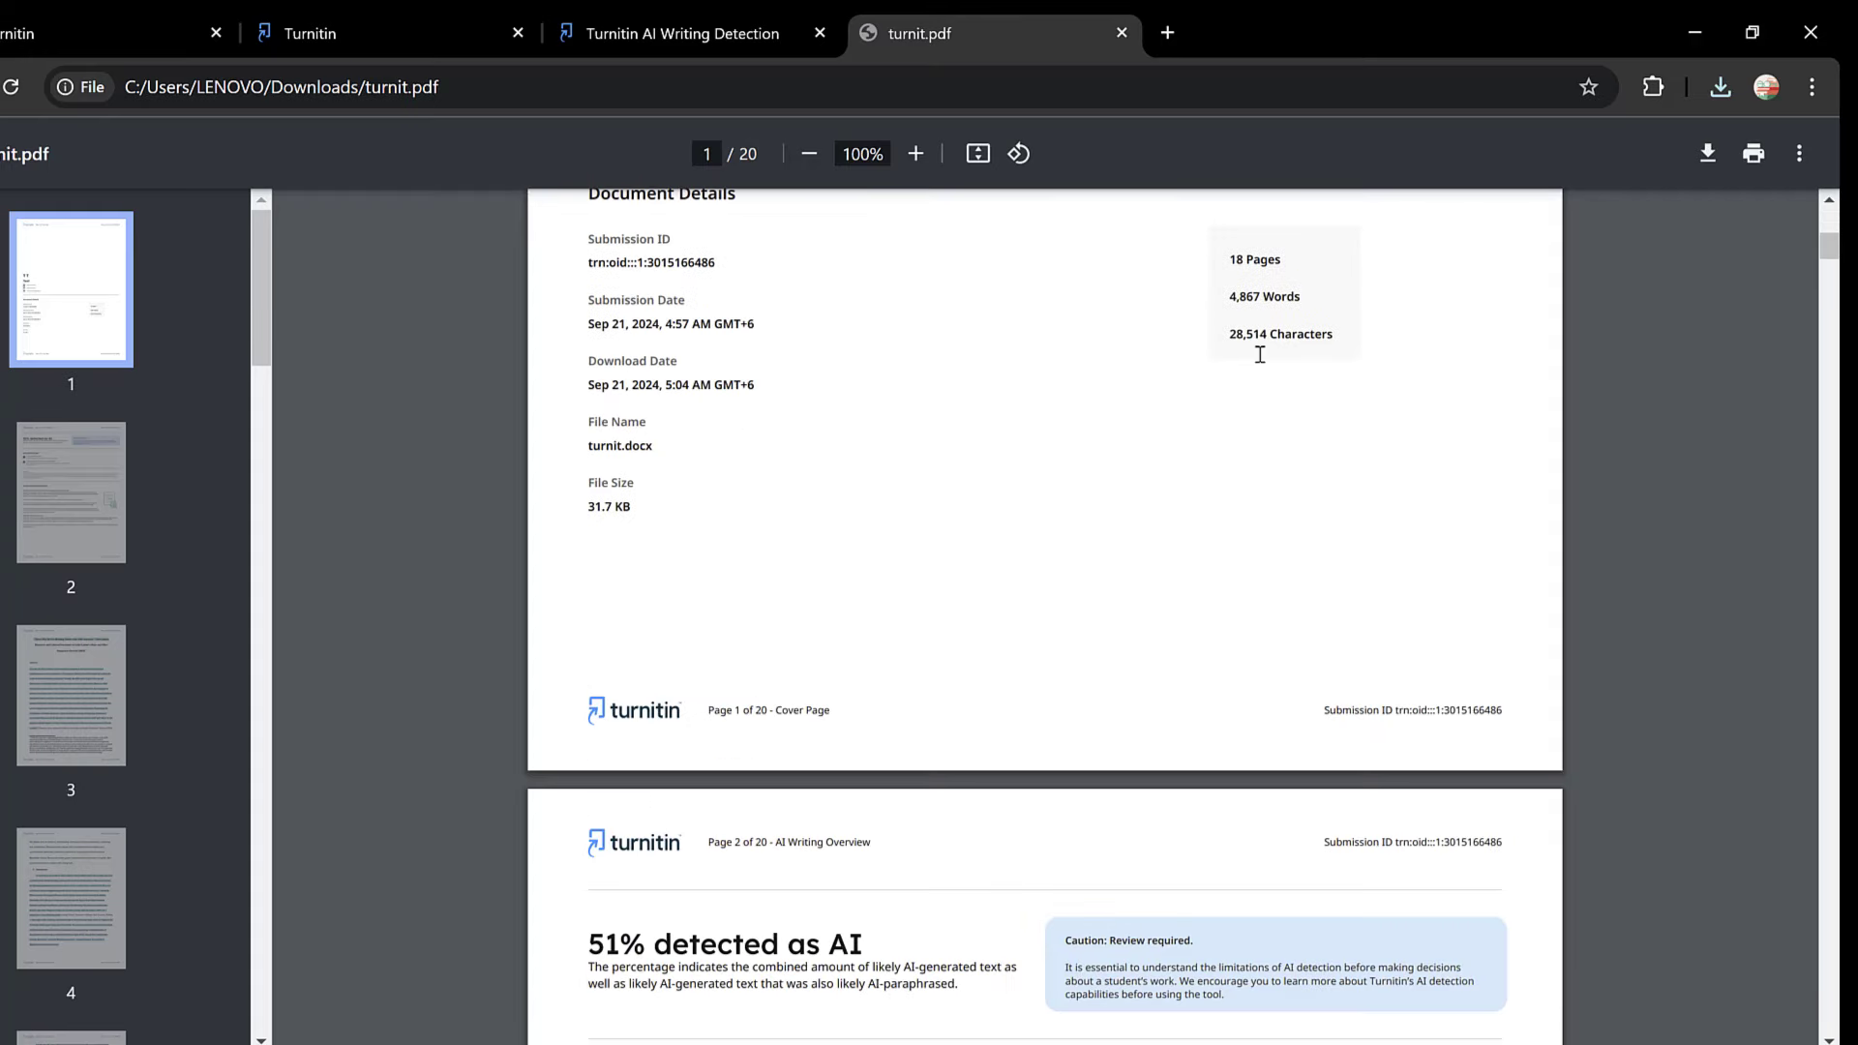
{"action": "scroll", "coordinate": [1256, 352], "scroll_direction": "down", "scroll_amount": 7}
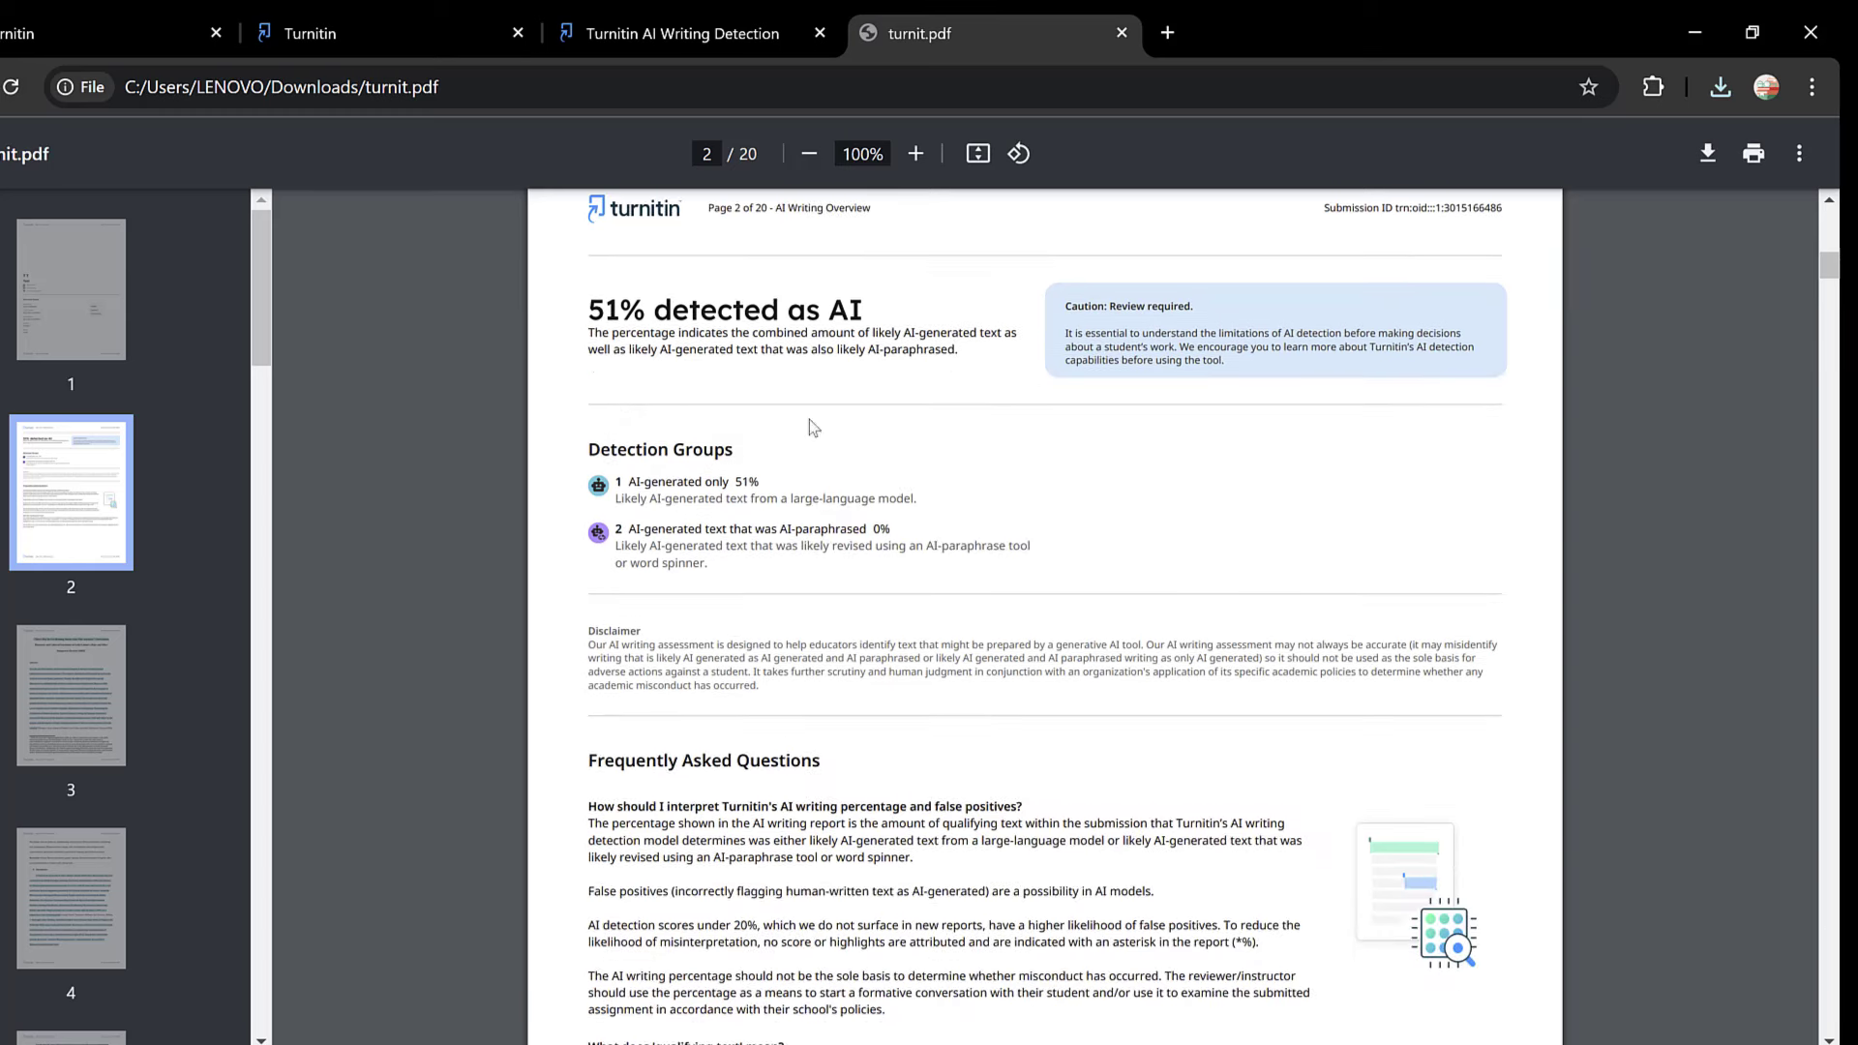
{"action": "scroll", "coordinate": [667, 477], "scroll_direction": "down", "scroll_amount": 3}
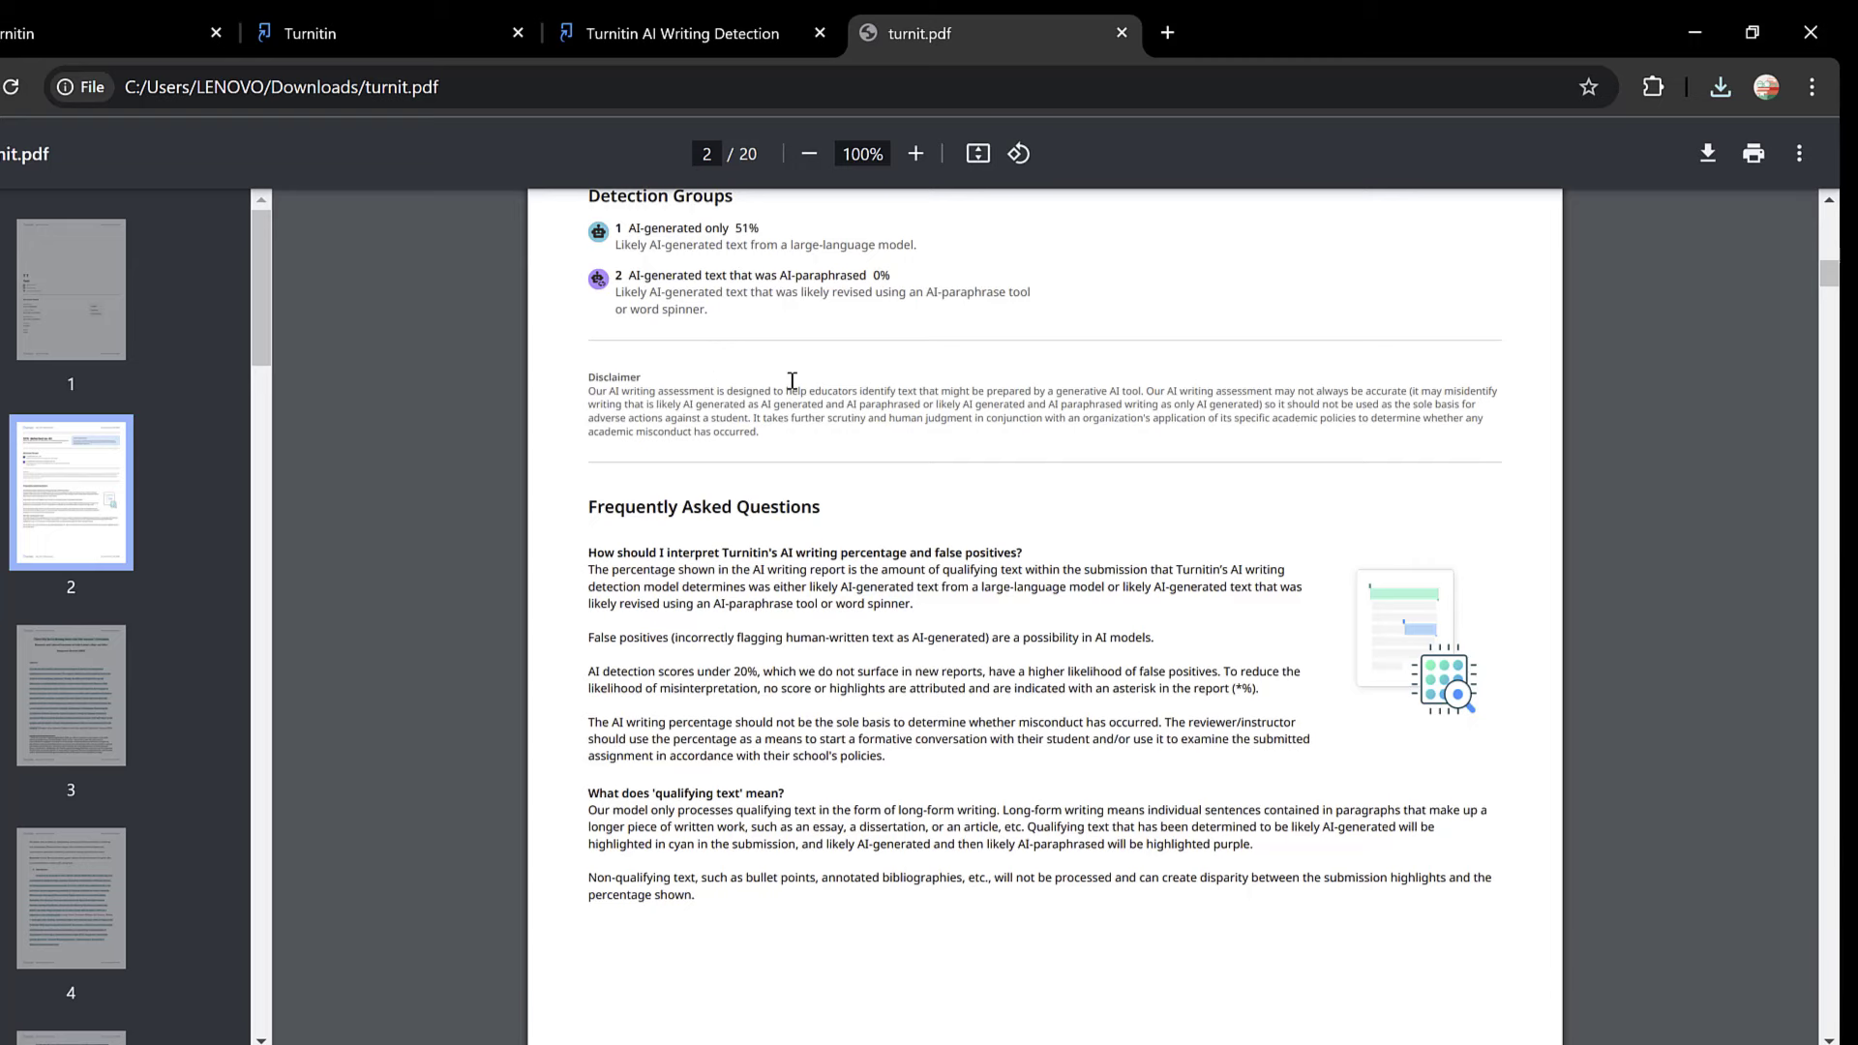
Step: Continue through turnit.pdf to page 6, then scroll back up to the cover page
{"action": "scroll", "coordinate": [792, 382], "scroll_direction": "up", "scroll_amount": 3}
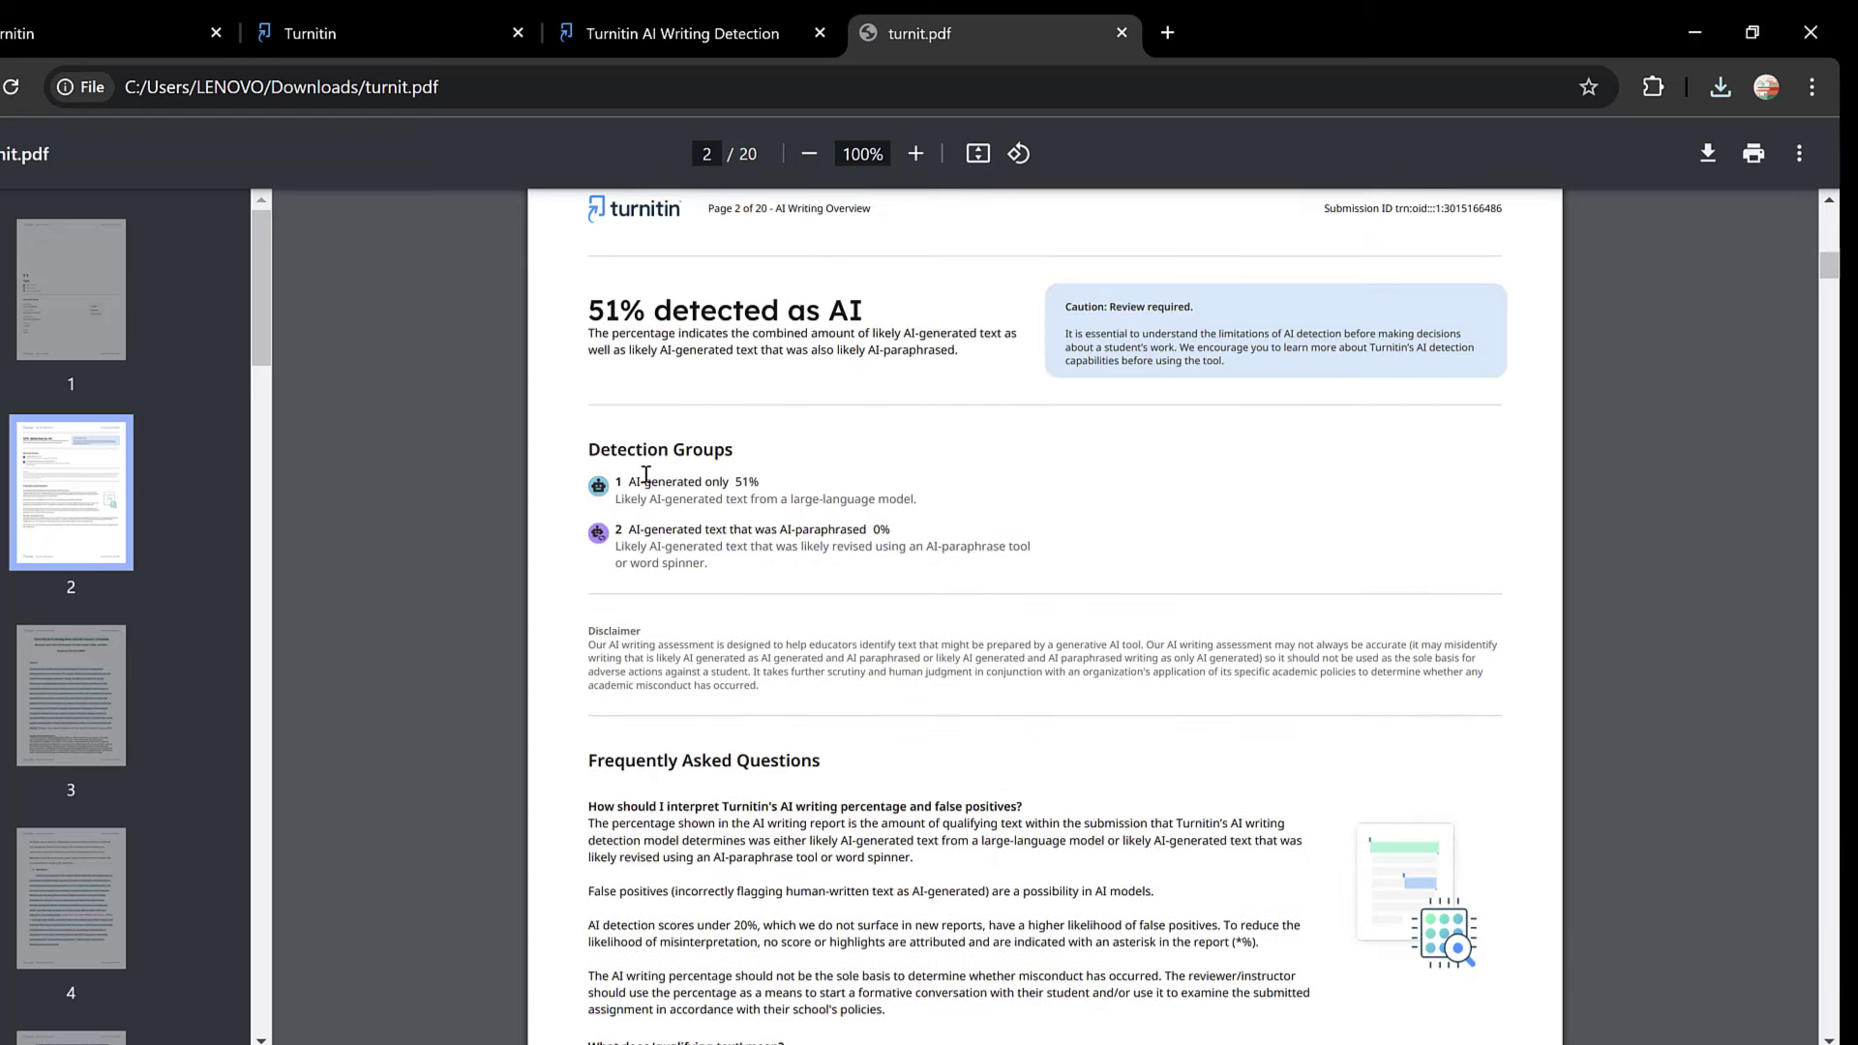
{"action": "scroll", "coordinate": [710, 571], "scroll_direction": "down", "scroll_amount": 15}
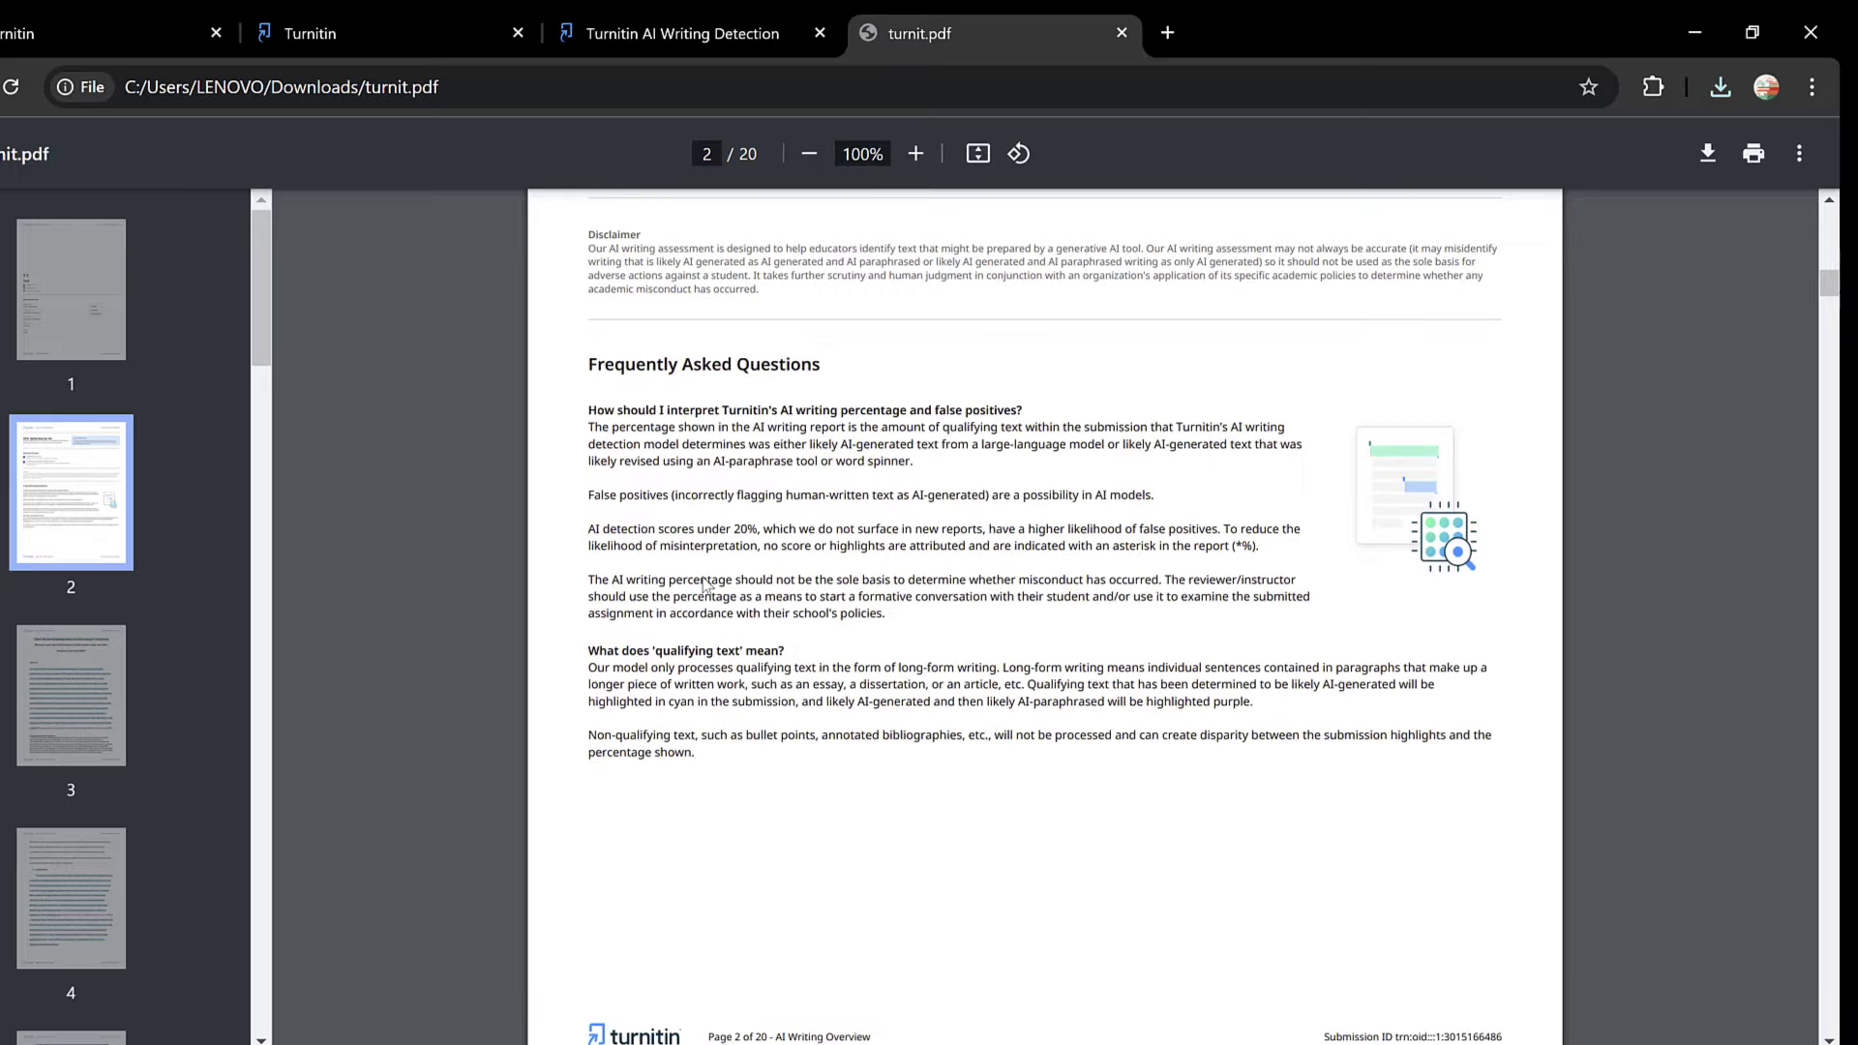
{"action": "scroll", "coordinate": [726, 566], "scroll_direction": "down", "scroll_amount": 20}
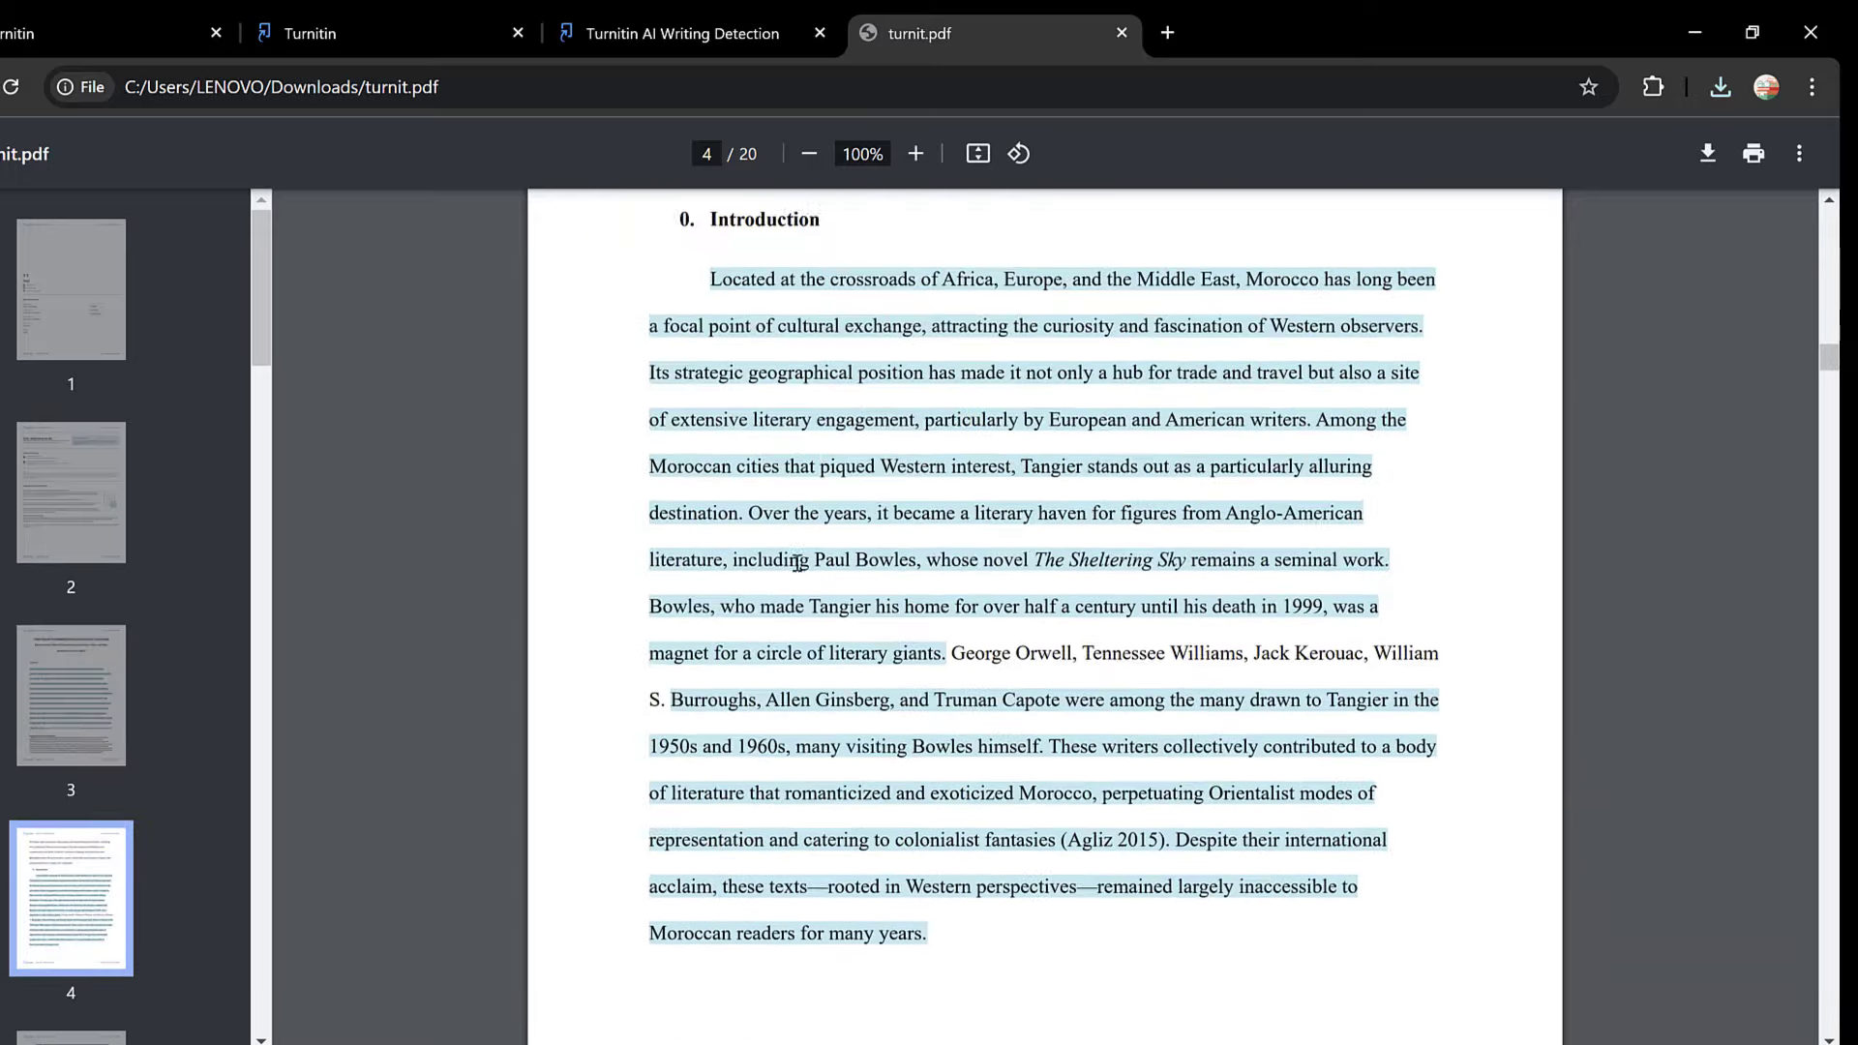
{"action": "scroll", "coordinate": [797, 563], "scroll_direction": "down", "scroll_amount": 12}
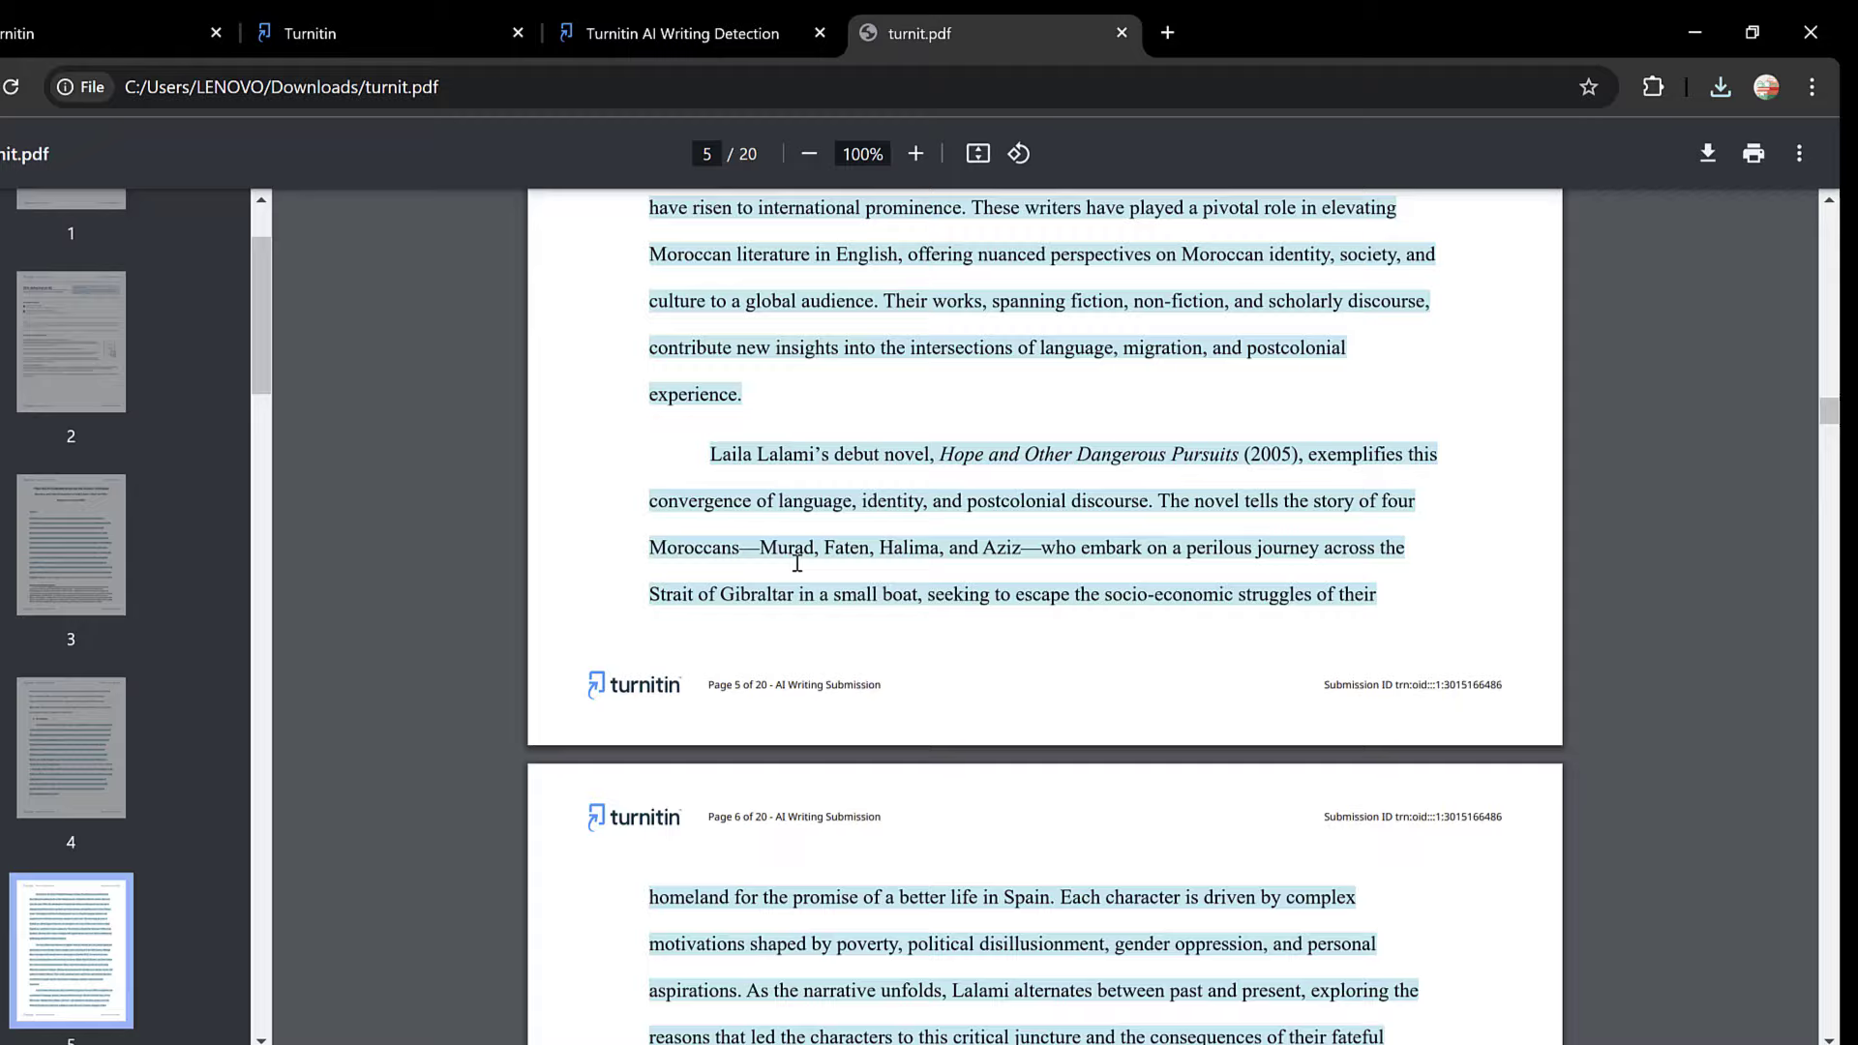
{"action": "scroll", "coordinate": [797, 562], "scroll_direction": "down", "scroll_amount": 8}
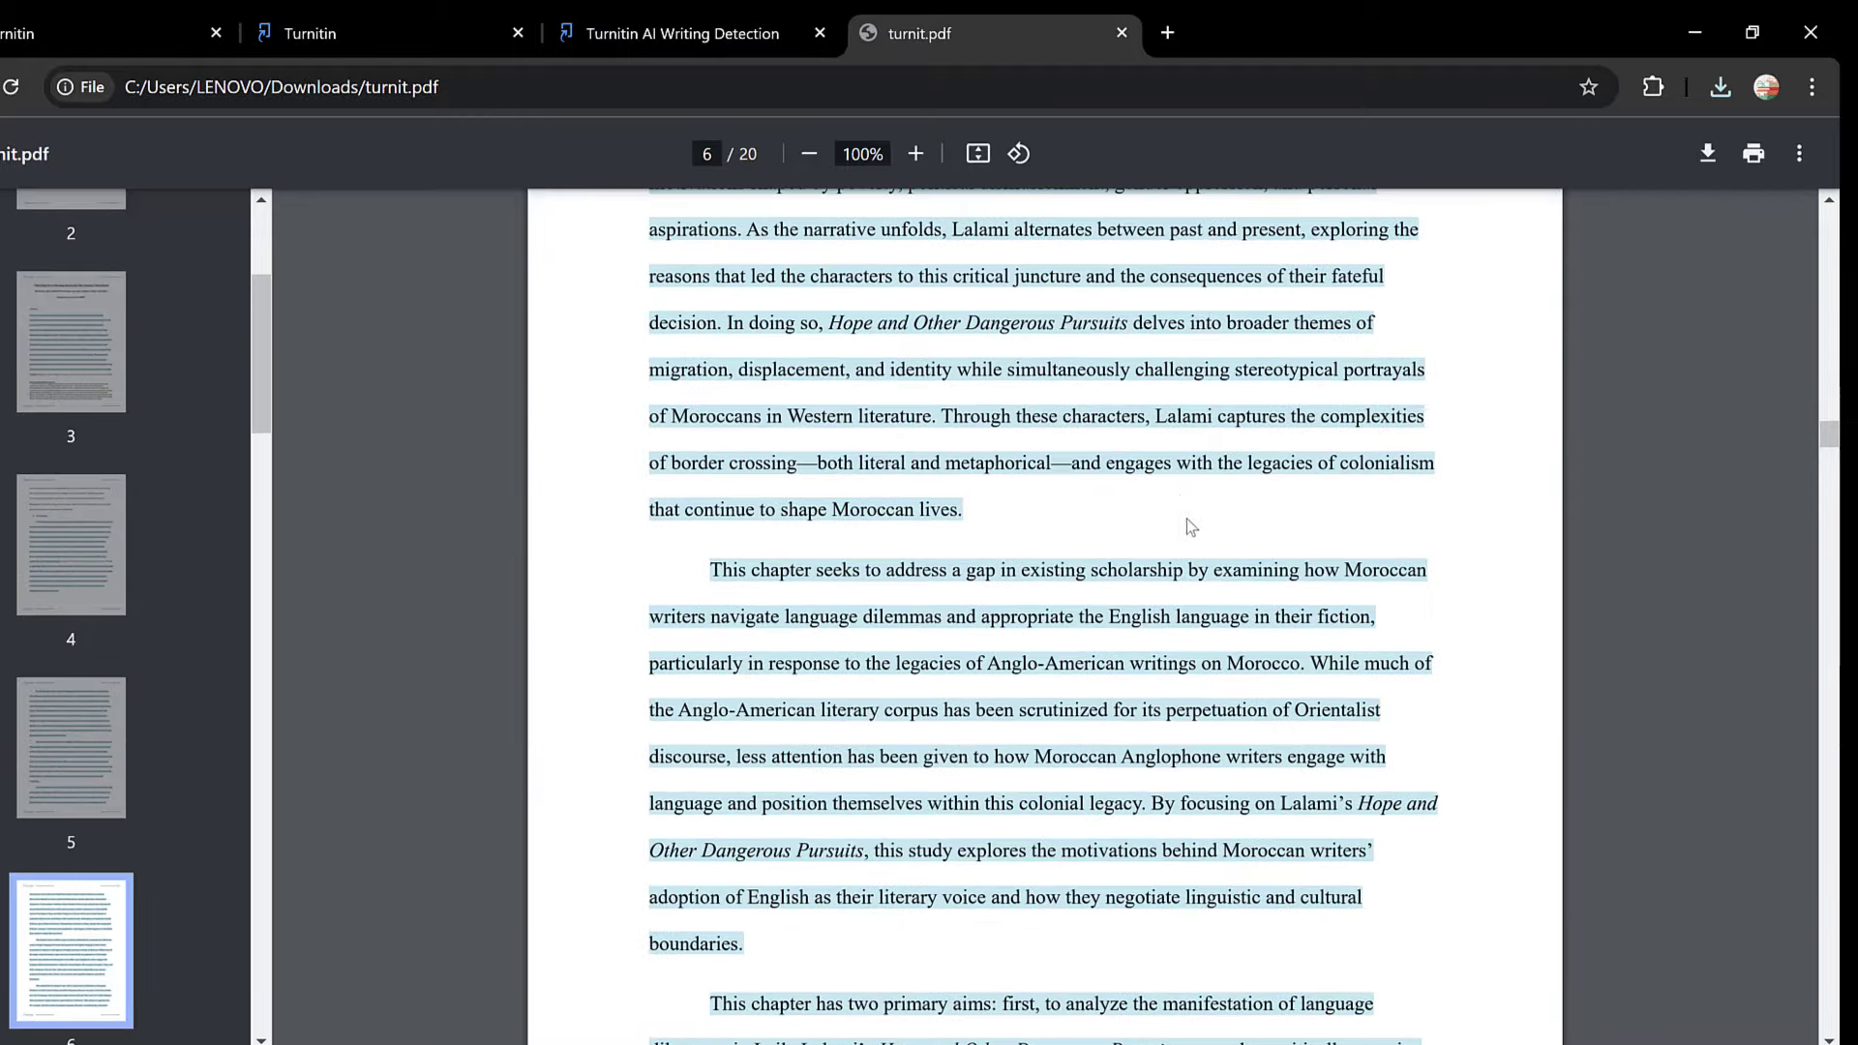
{"action": "scroll", "coordinate": [1176, 538], "scroll_direction": "up", "scroll_amount": 3}
{"action": "scroll", "coordinate": [1407, 543], "scroll_direction": "up", "scroll_amount": 20}
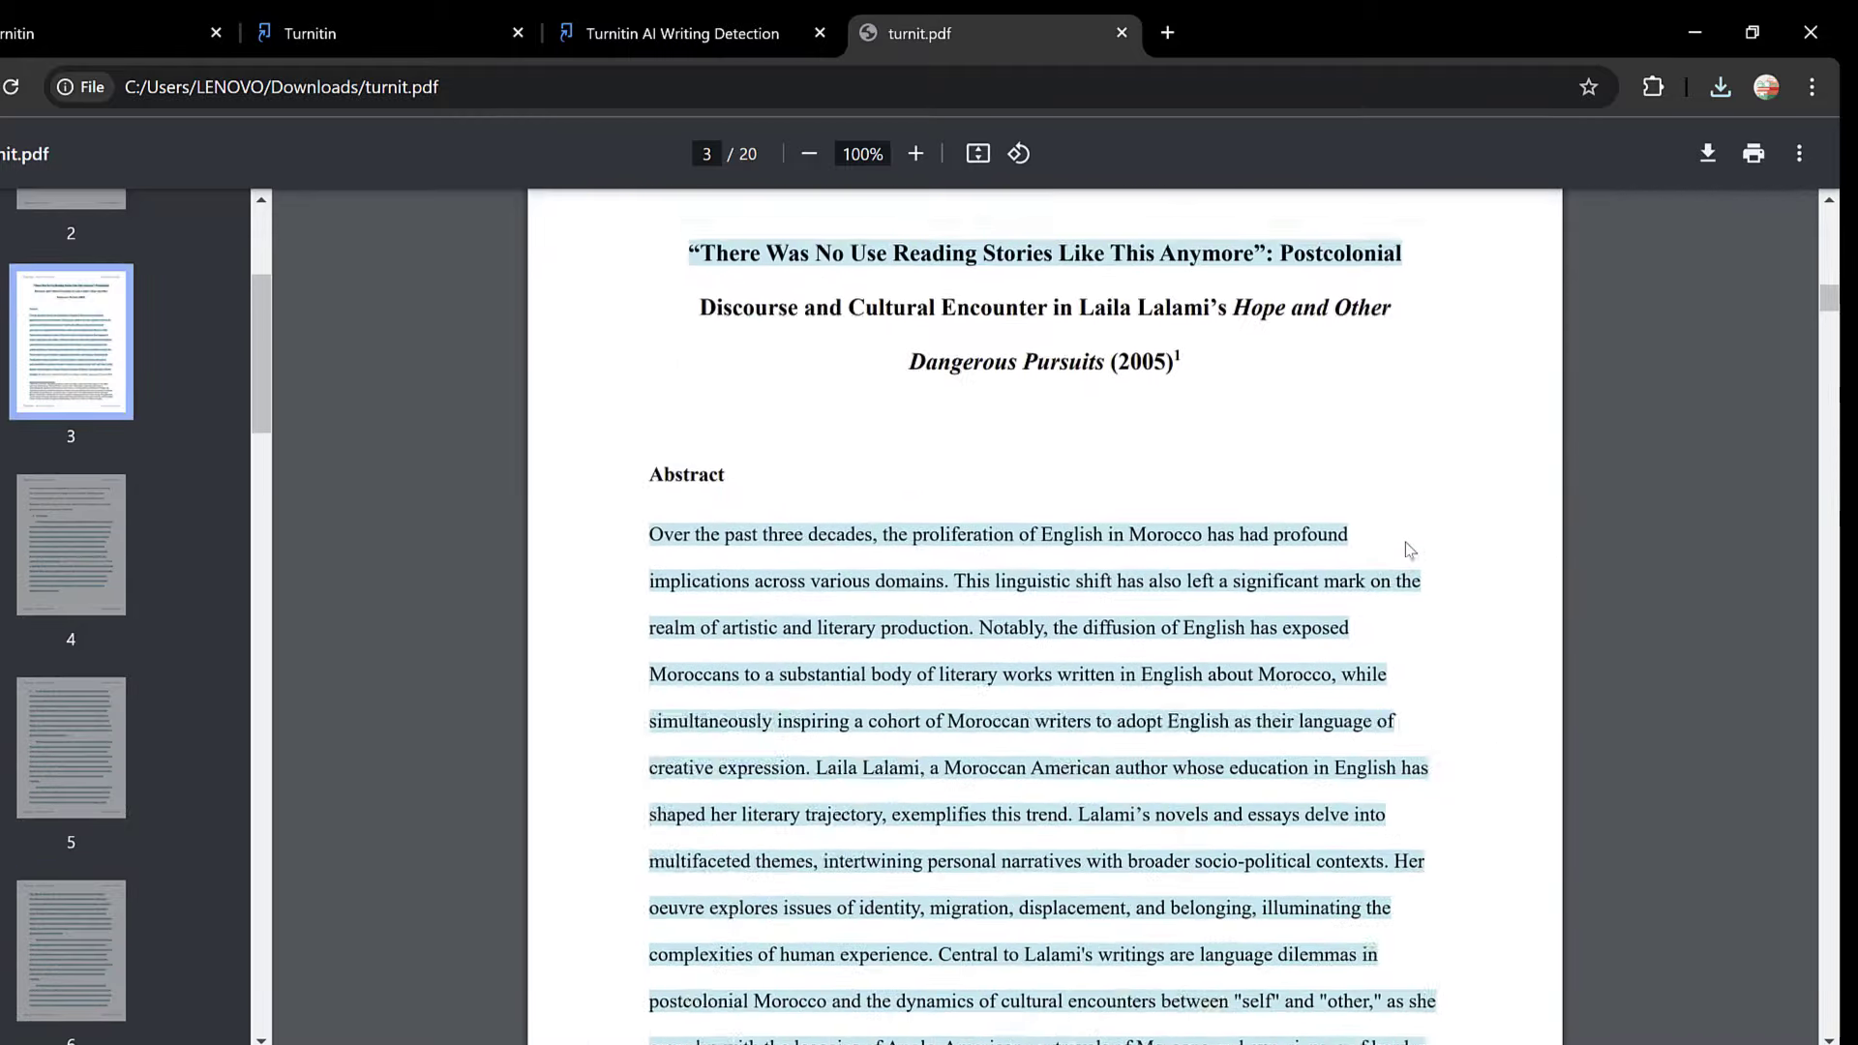
{"action": "scroll", "coordinate": [1406, 544], "scroll_direction": "up", "scroll_amount": 14}
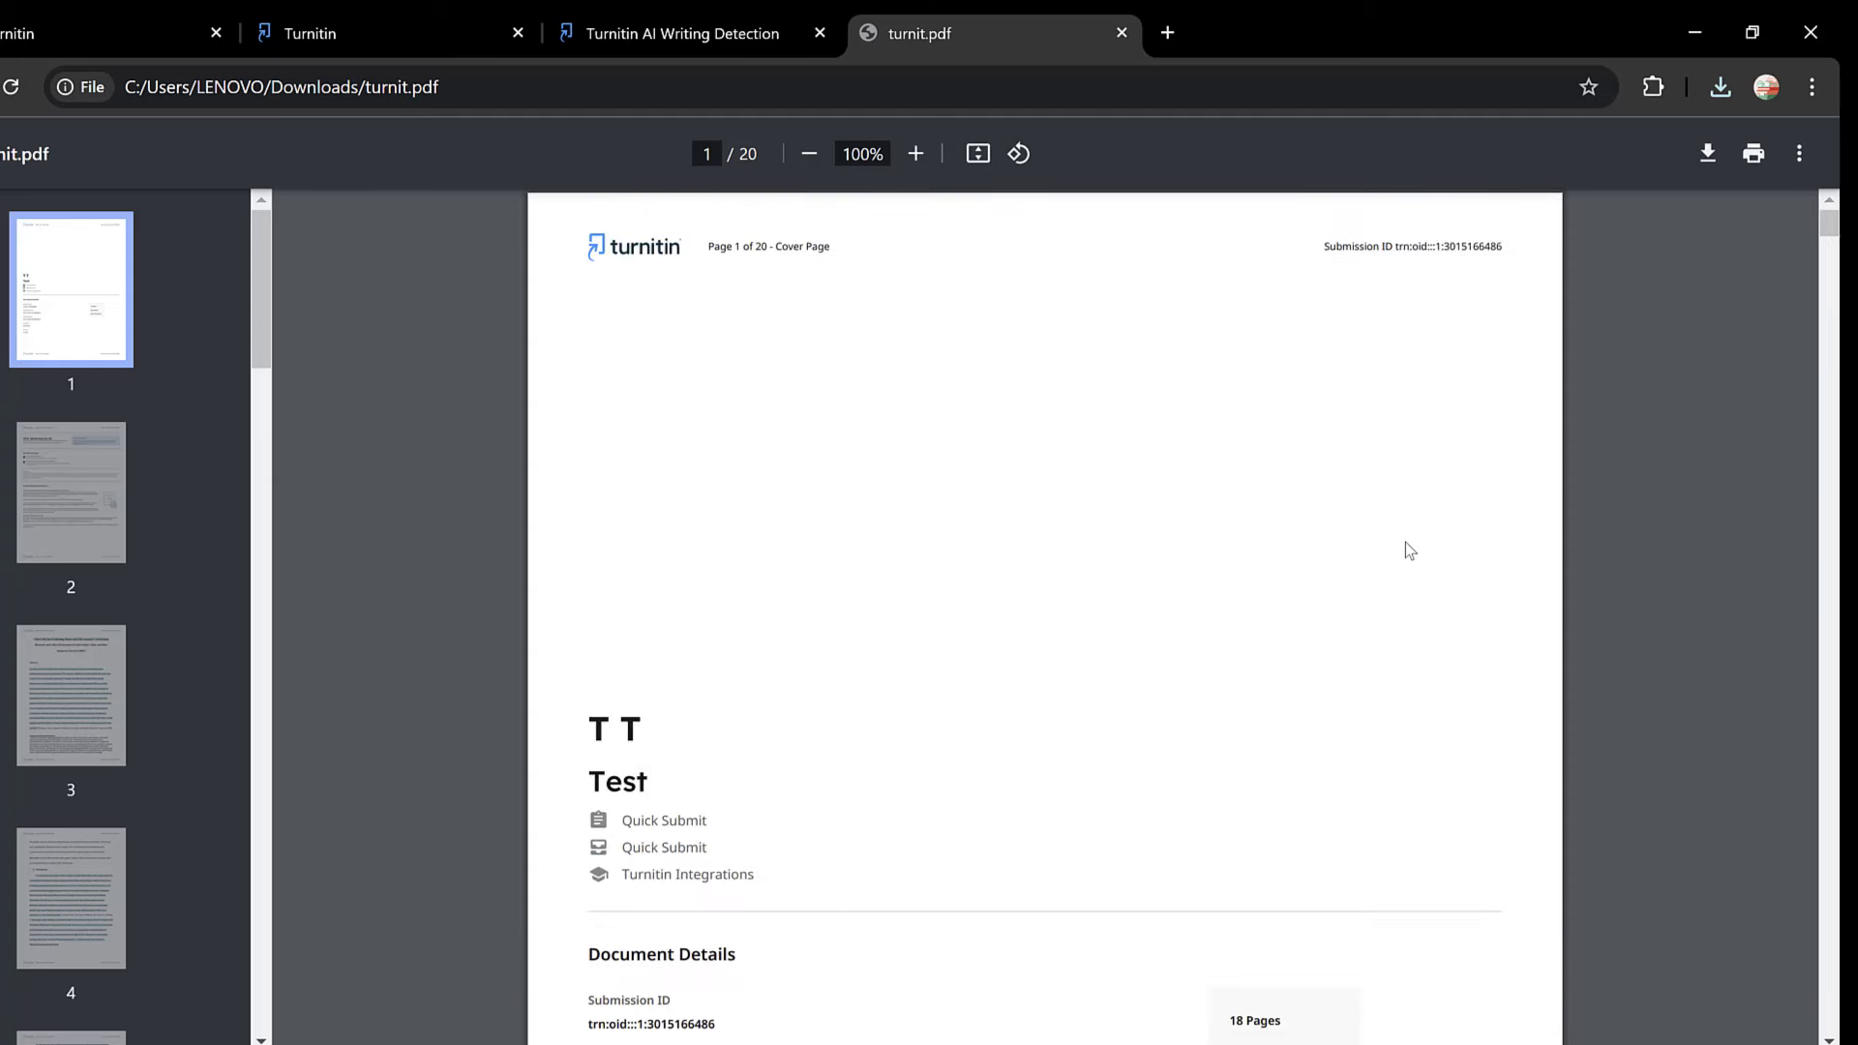
Step: Glance at the AI Writing Detection tab, then return to the Feedback Studio window
{"action": "left_click", "coordinate": [677, 22]}
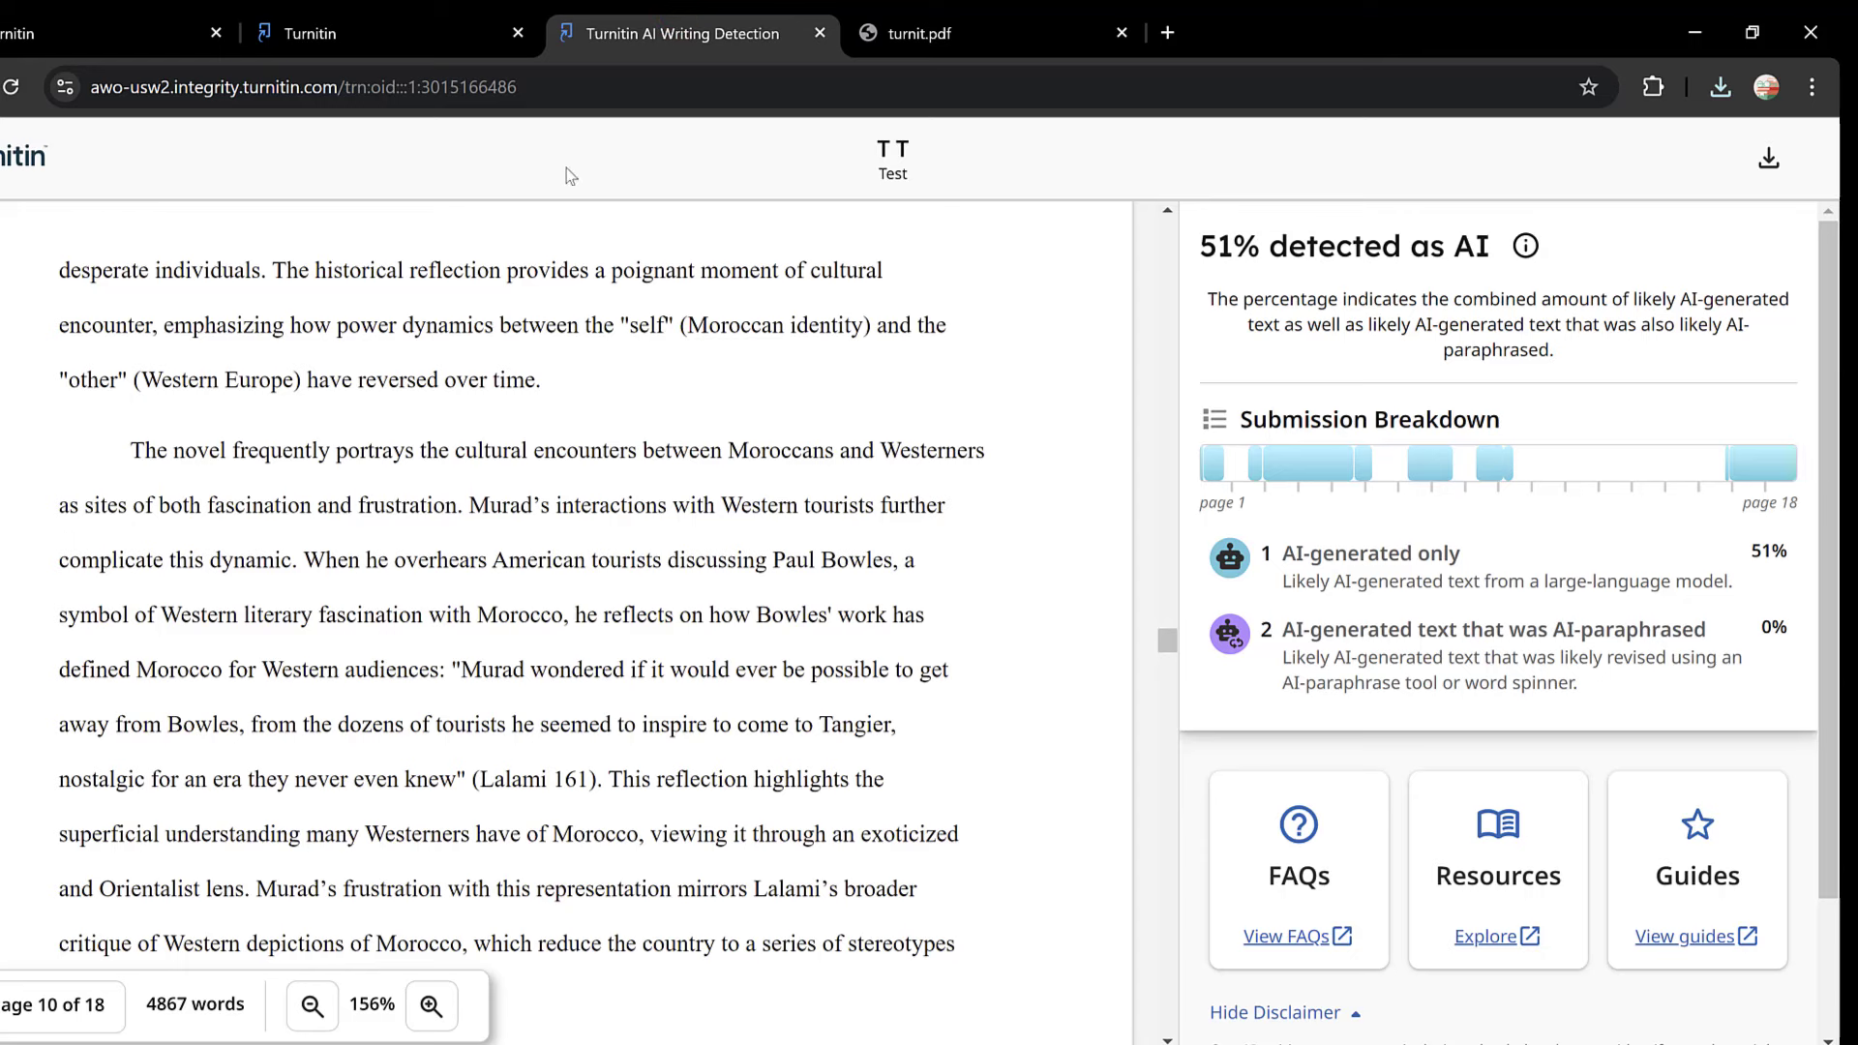
{"action": "mouse_move", "coordinate": [1086, 1043]}
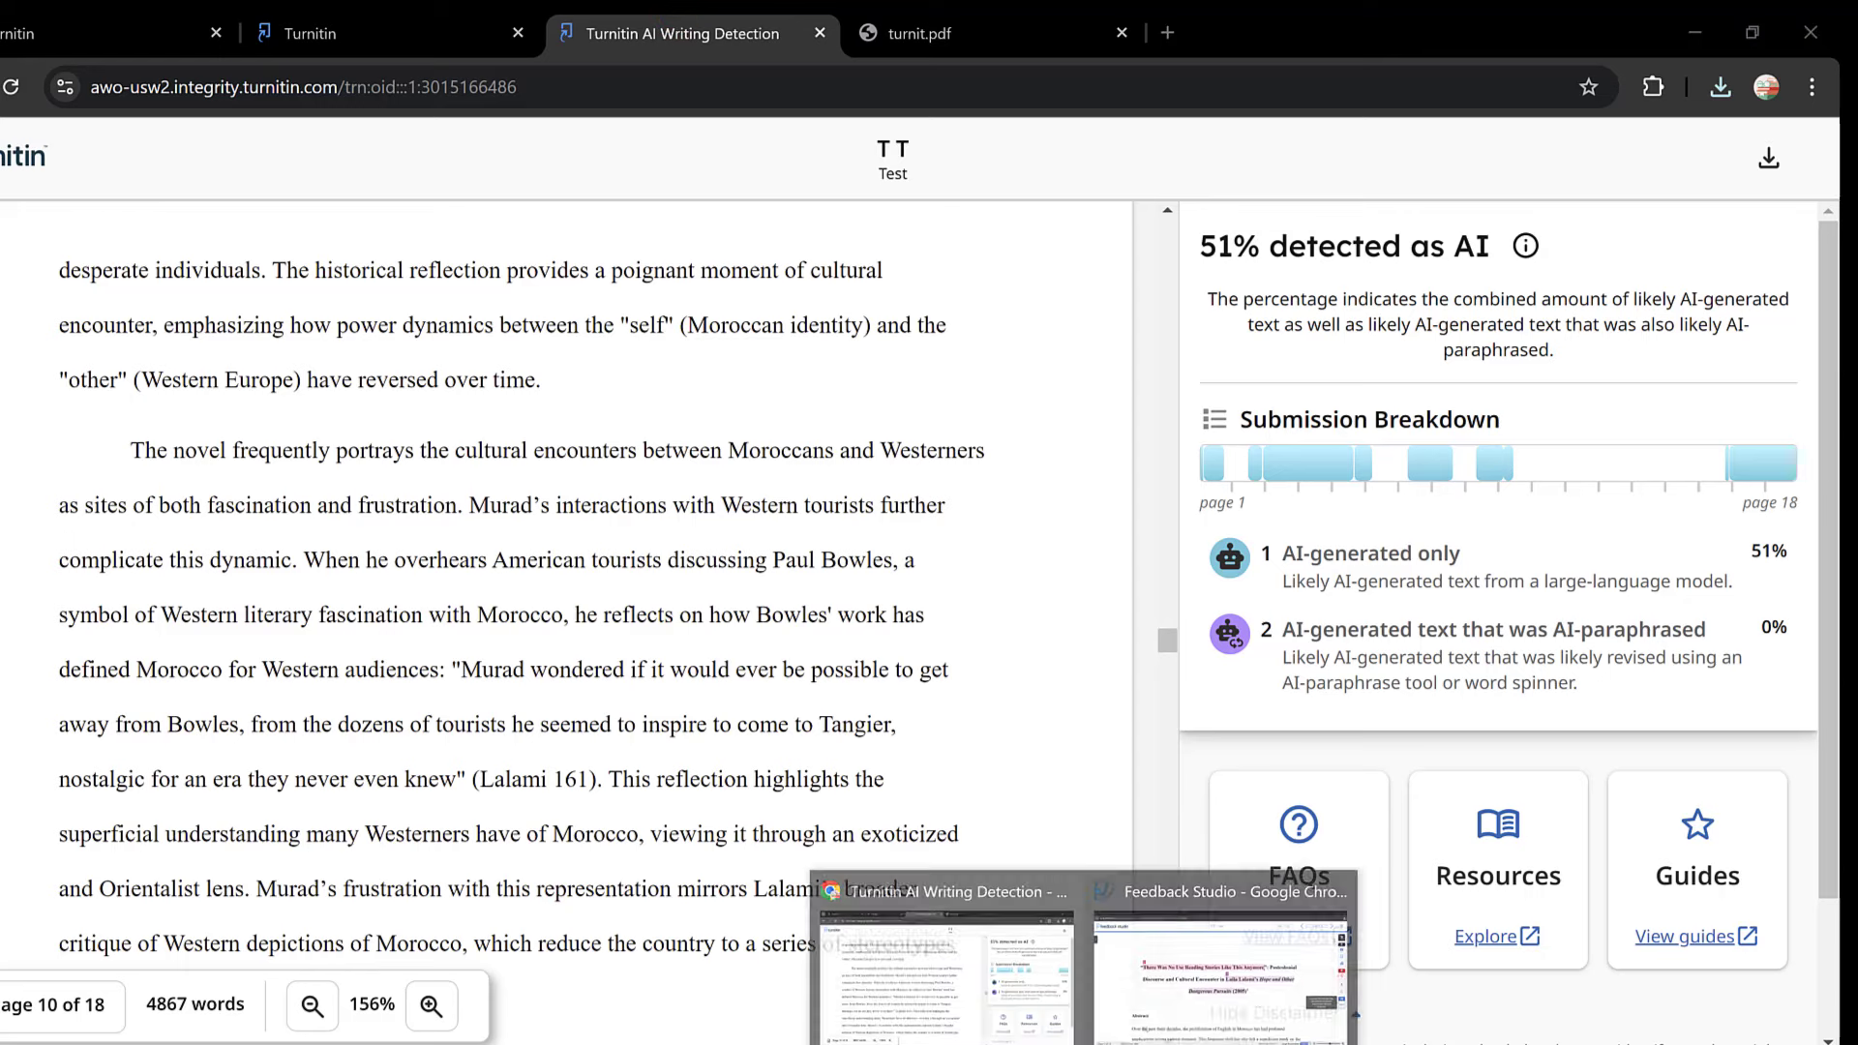
{"action": "left_click", "coordinate": [1178, 993]}
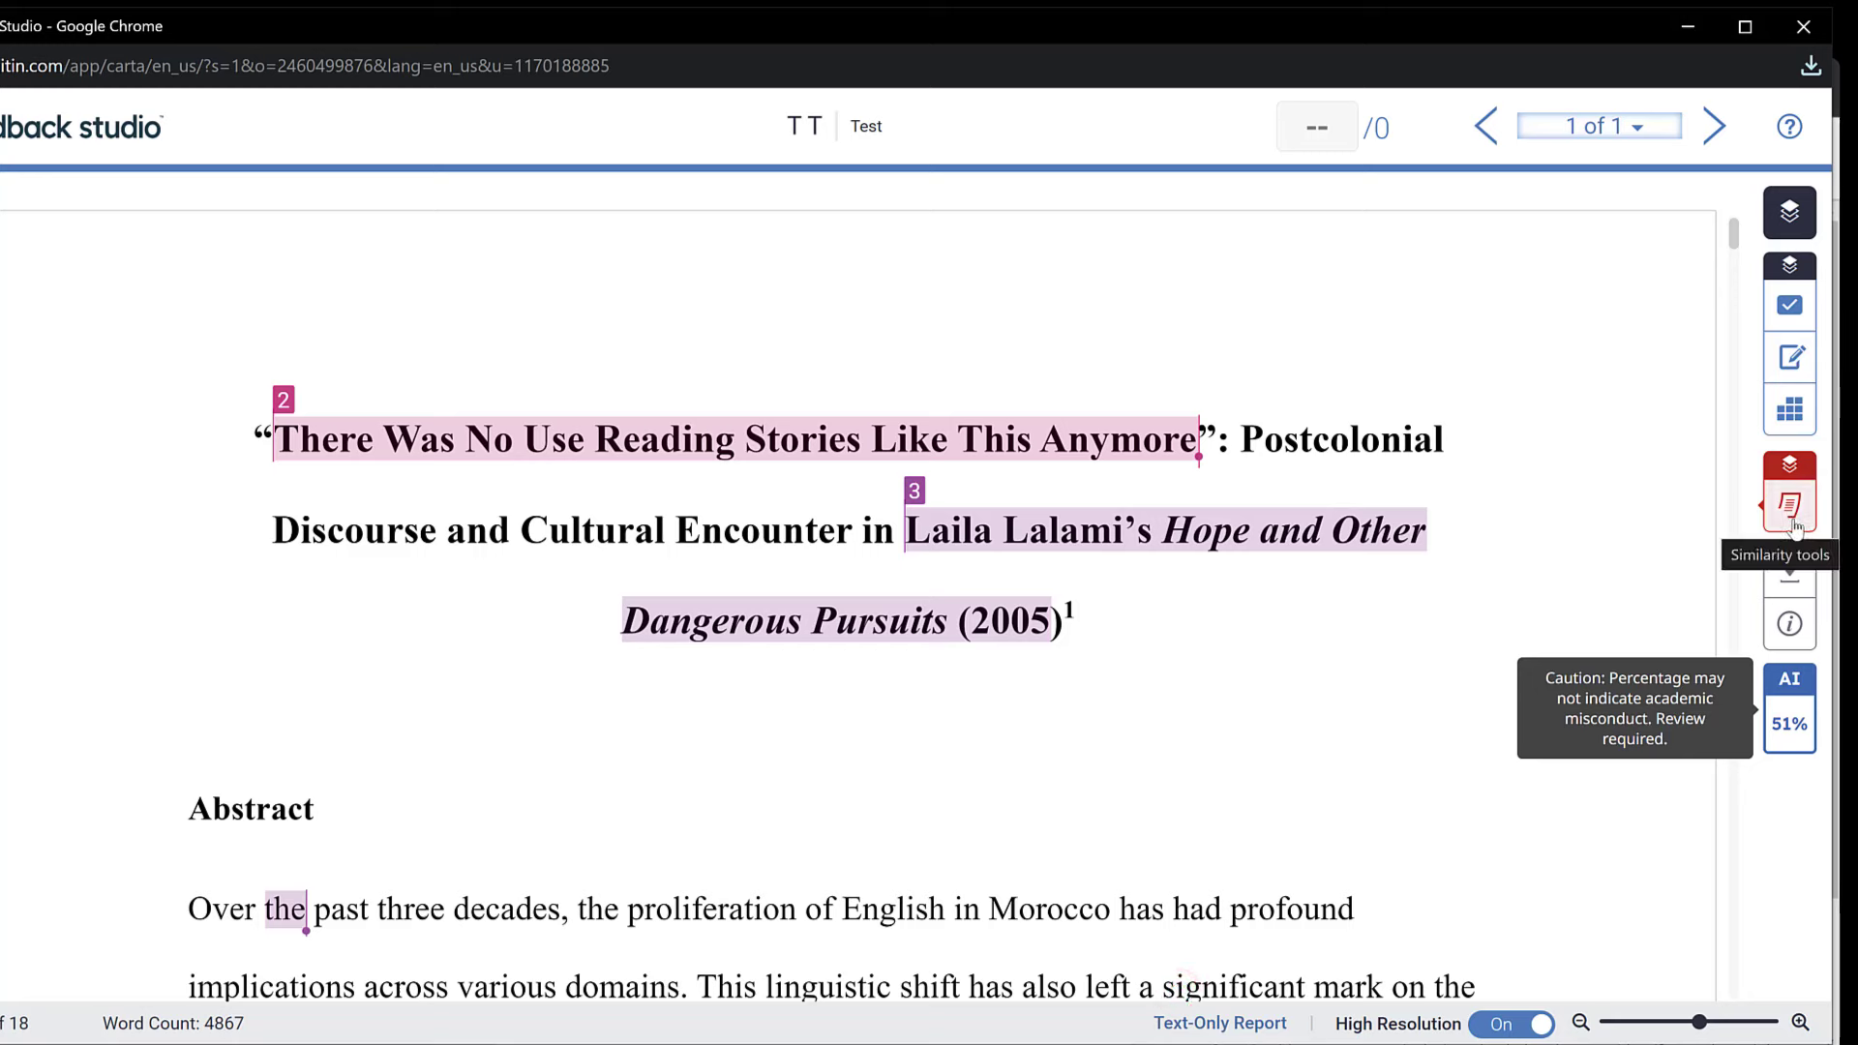
Step: Open the Match Overview for the 14% similarity and scroll through its sources
{"action": "mouse_move", "coordinate": [1793, 523]}
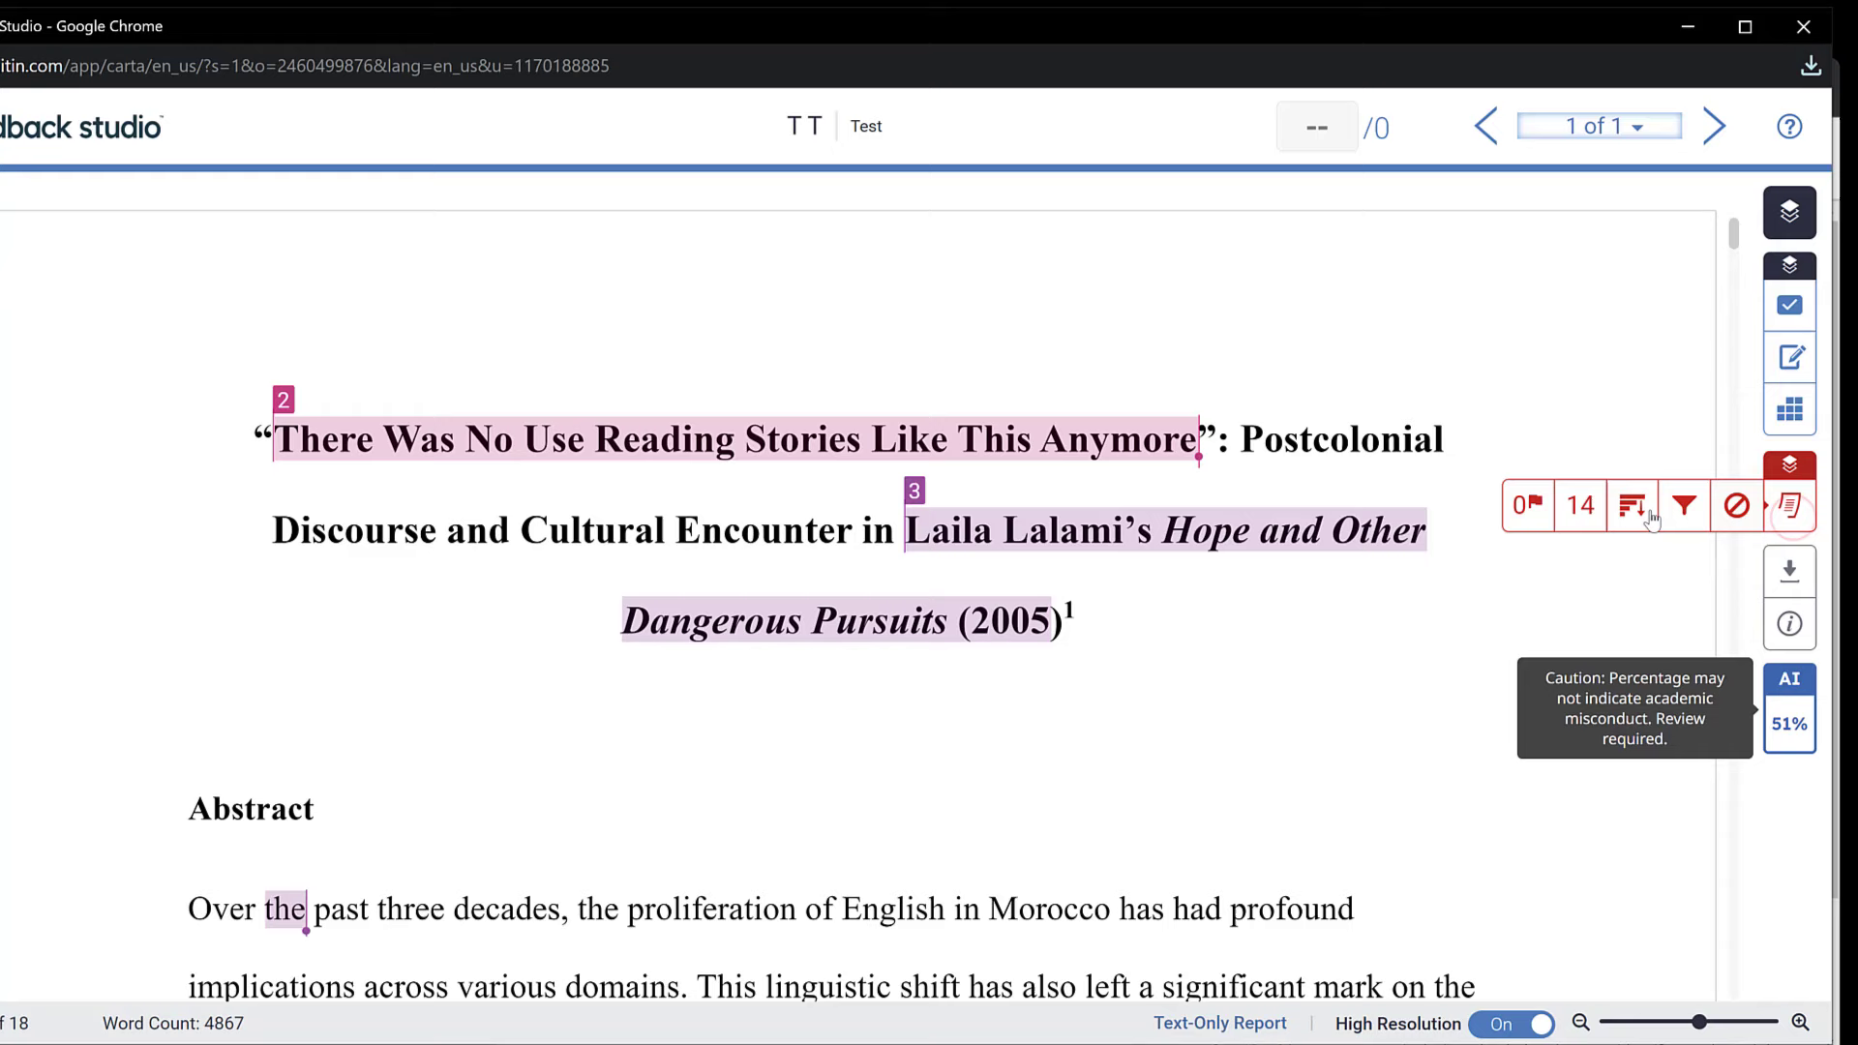
{"action": "left_click", "coordinate": [1581, 519]}
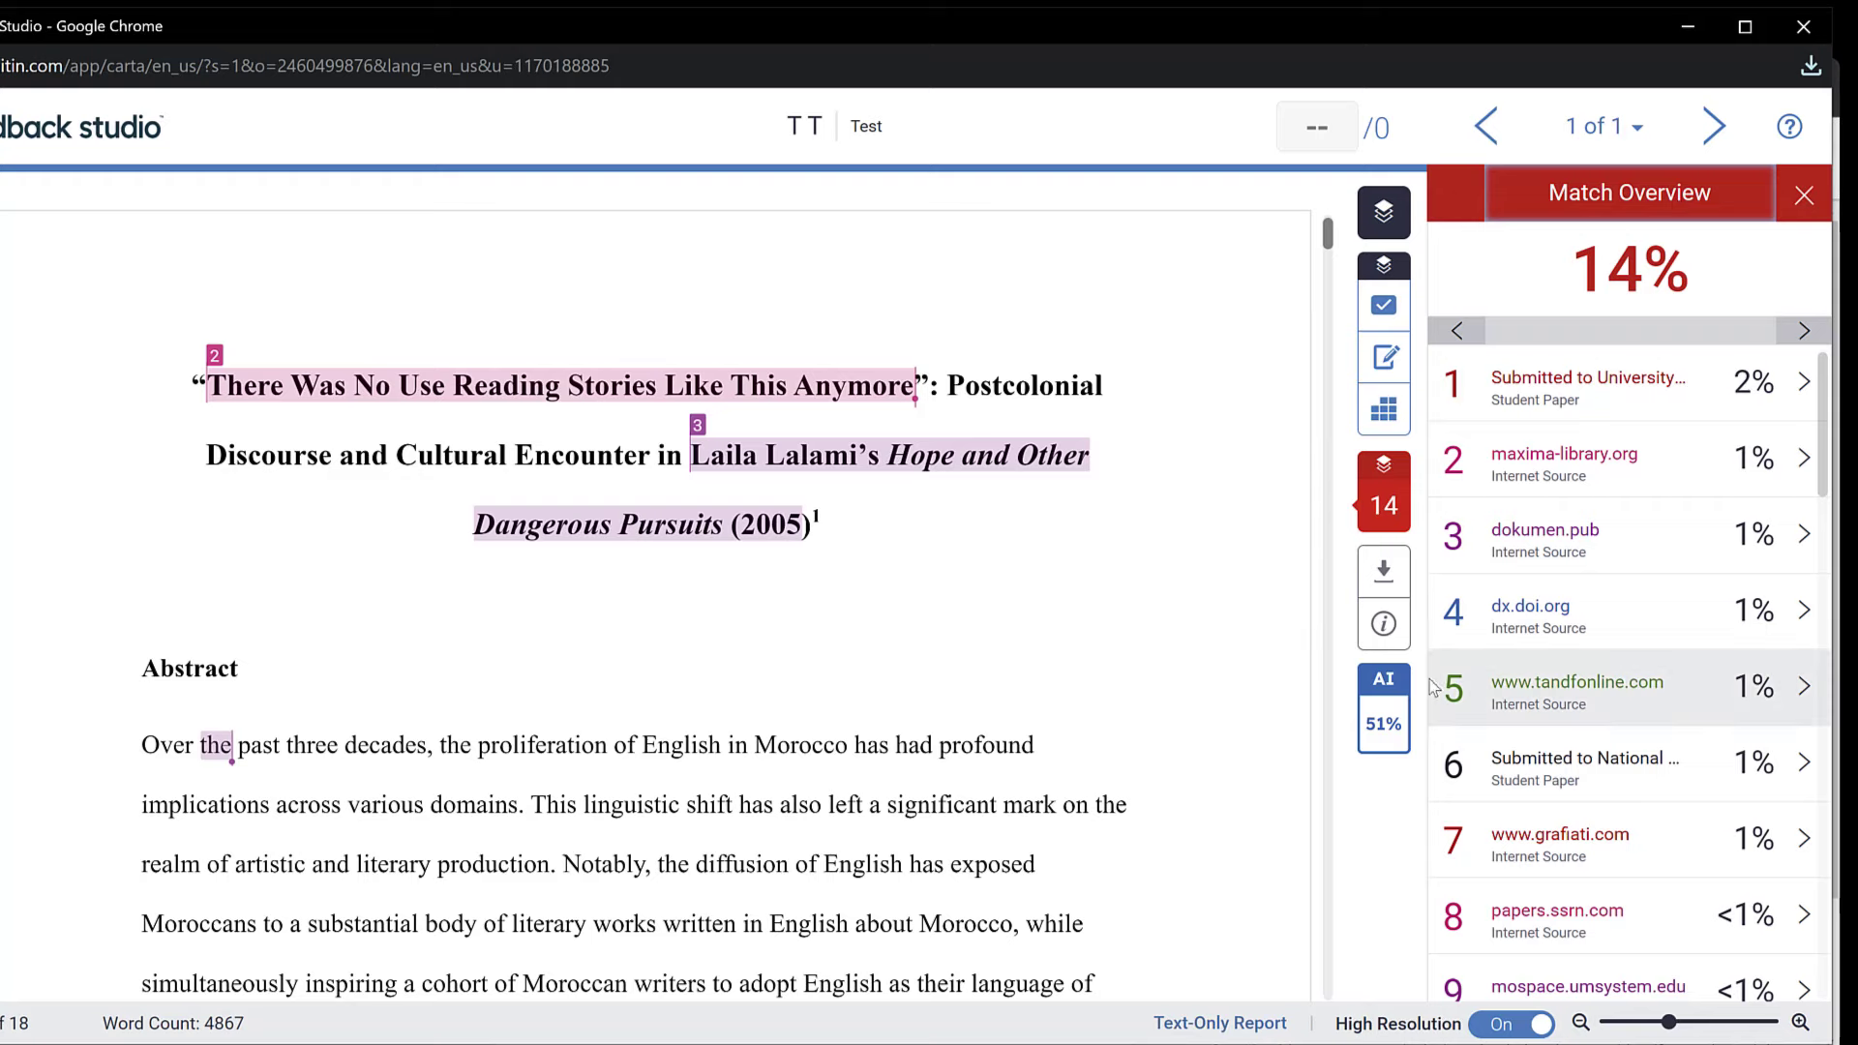
{"action": "scroll", "coordinate": [1434, 687], "scroll_direction": "down", "scroll_amount": 1}
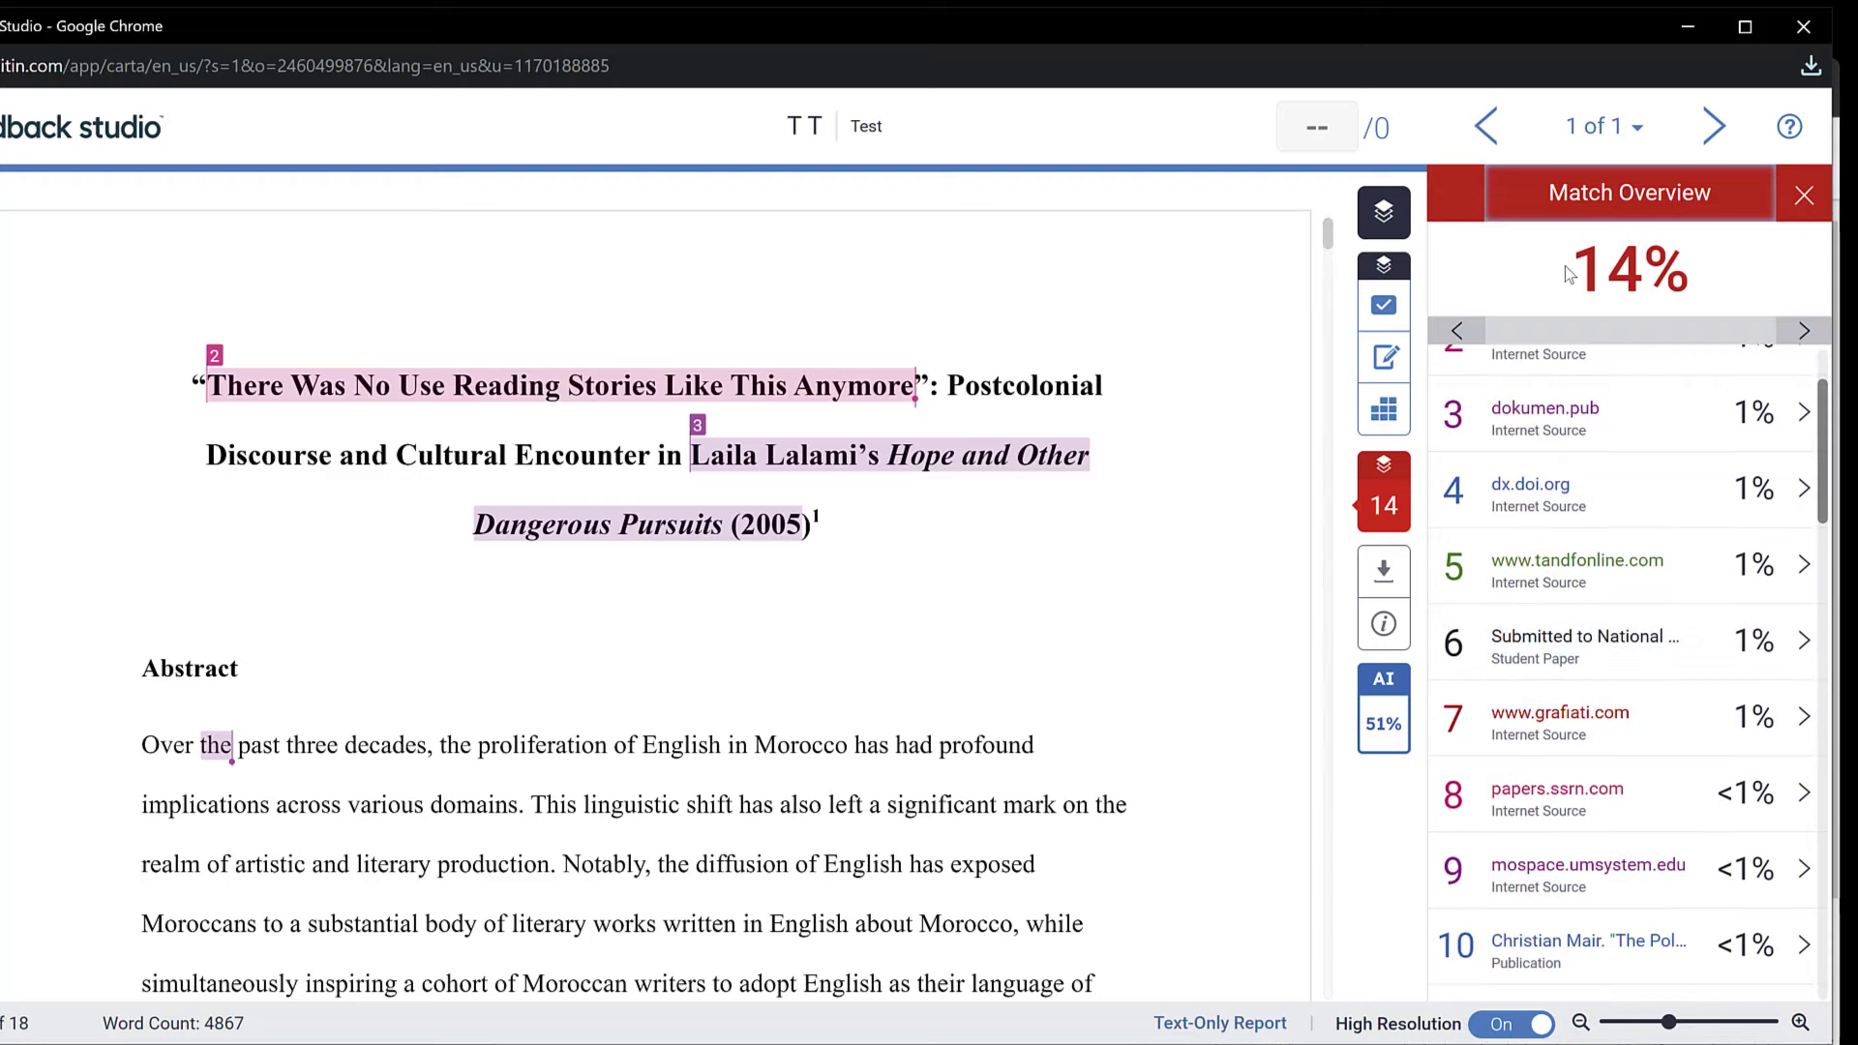
{"action": "scroll", "coordinate": [929, 539], "scroll_direction": "down", "scroll_amount": 8}
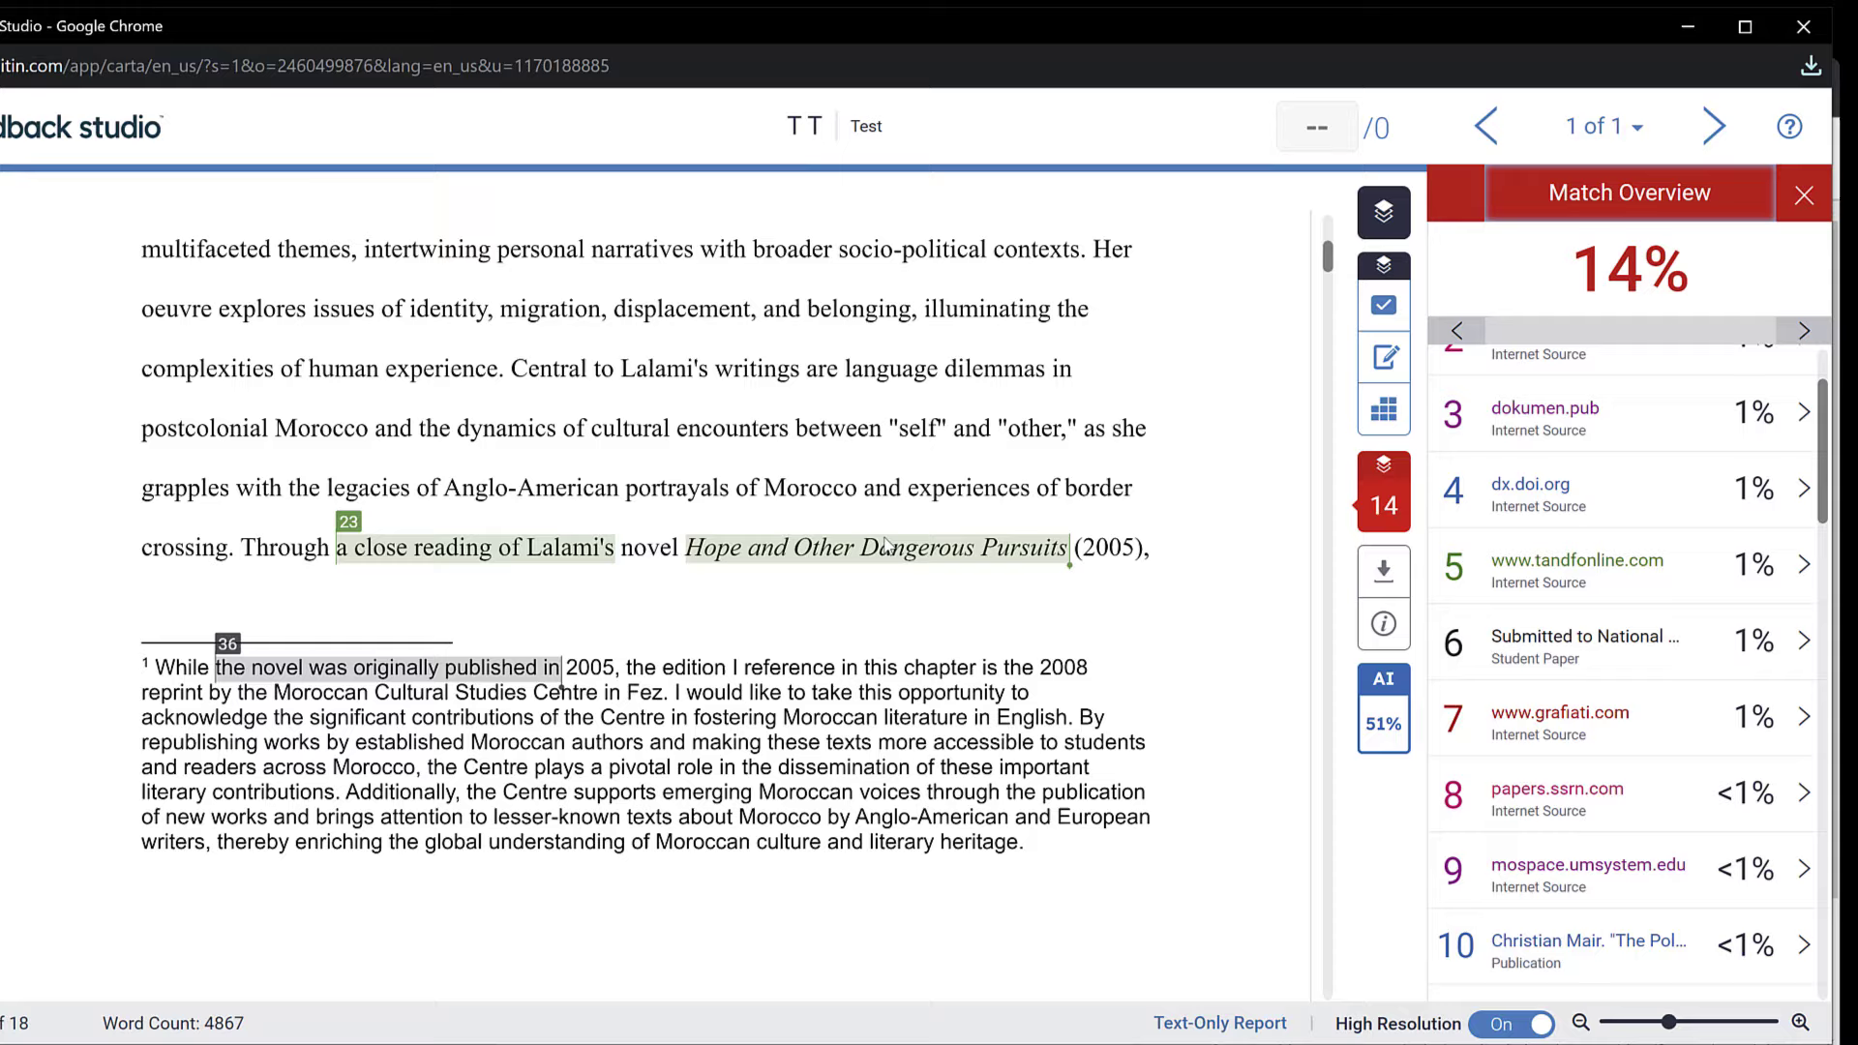
{"action": "scroll", "coordinate": [891, 547], "scroll_direction": "down", "scroll_amount": 6}
{"action": "scroll", "coordinate": [891, 547], "scroll_direction": "down", "scroll_amount": 15}
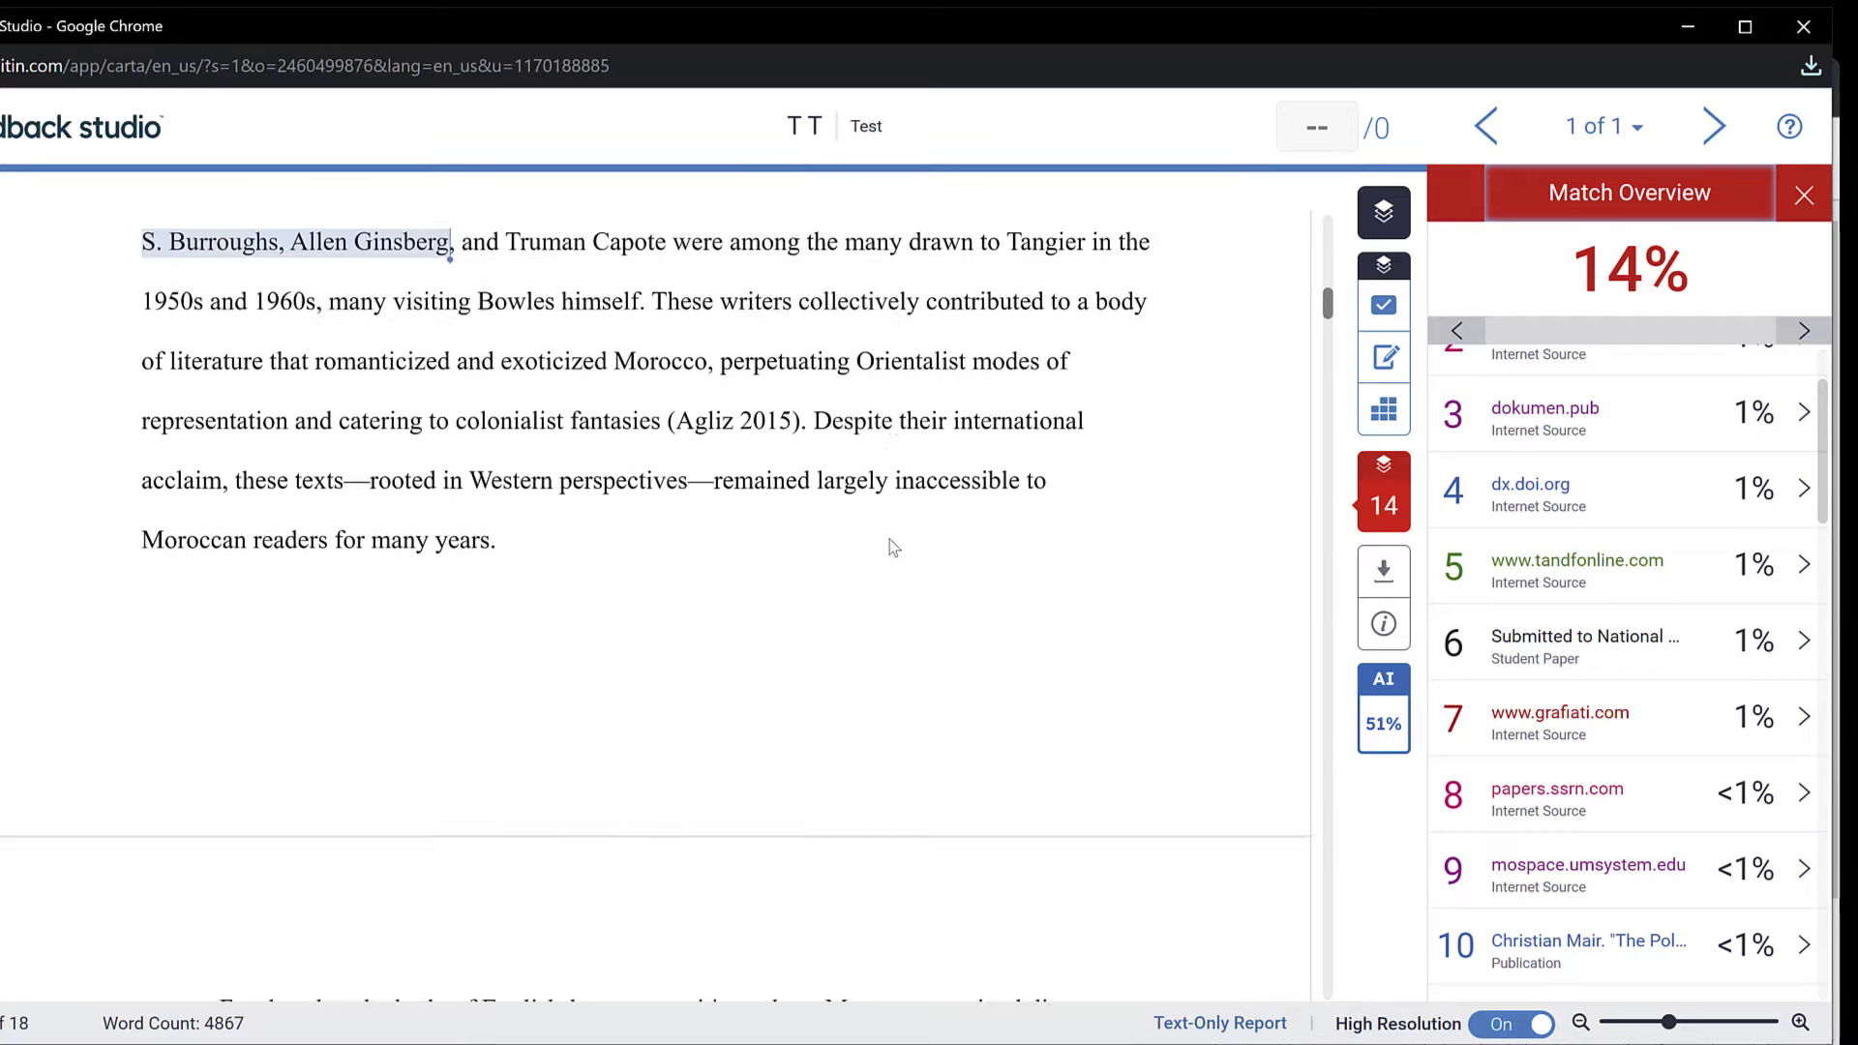
{"action": "scroll", "coordinate": [1636, 404], "scroll_direction": "up", "scroll_amount": 2}
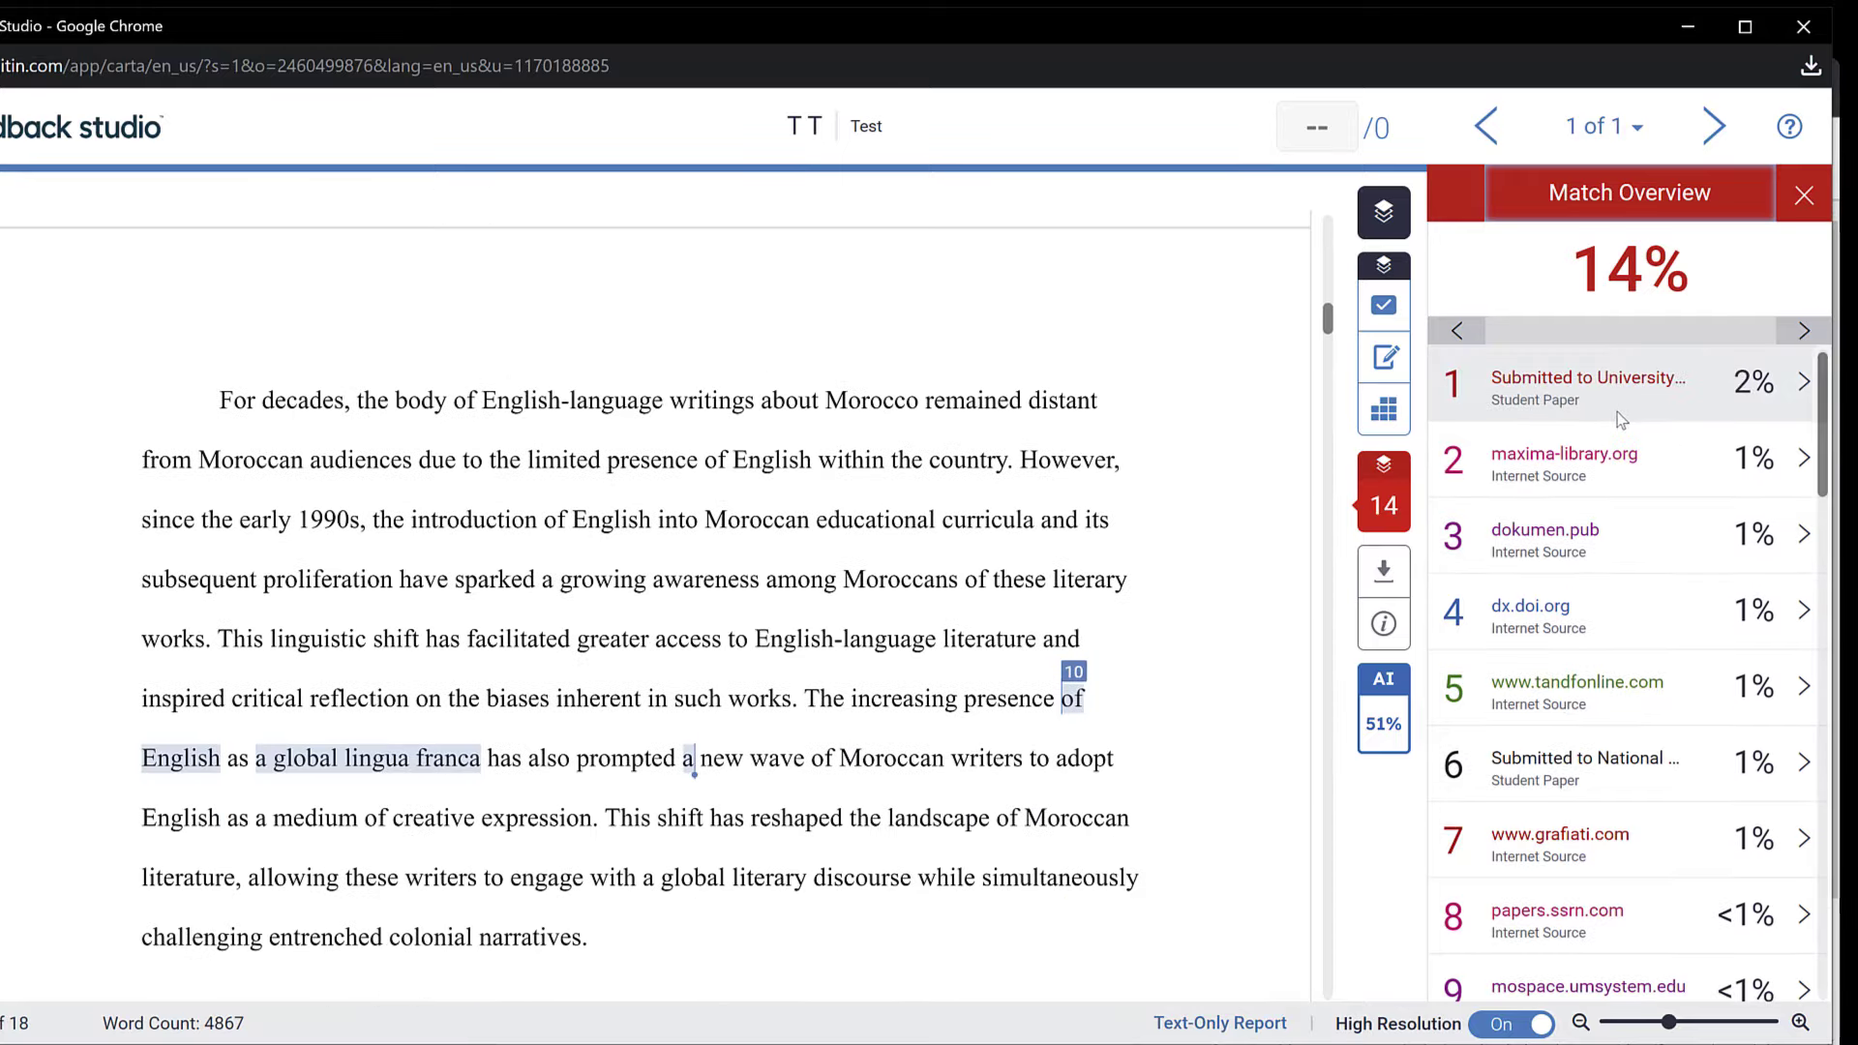
{"action": "scroll", "coordinate": [1588, 427], "scroll_direction": "down", "scroll_amount": 2}
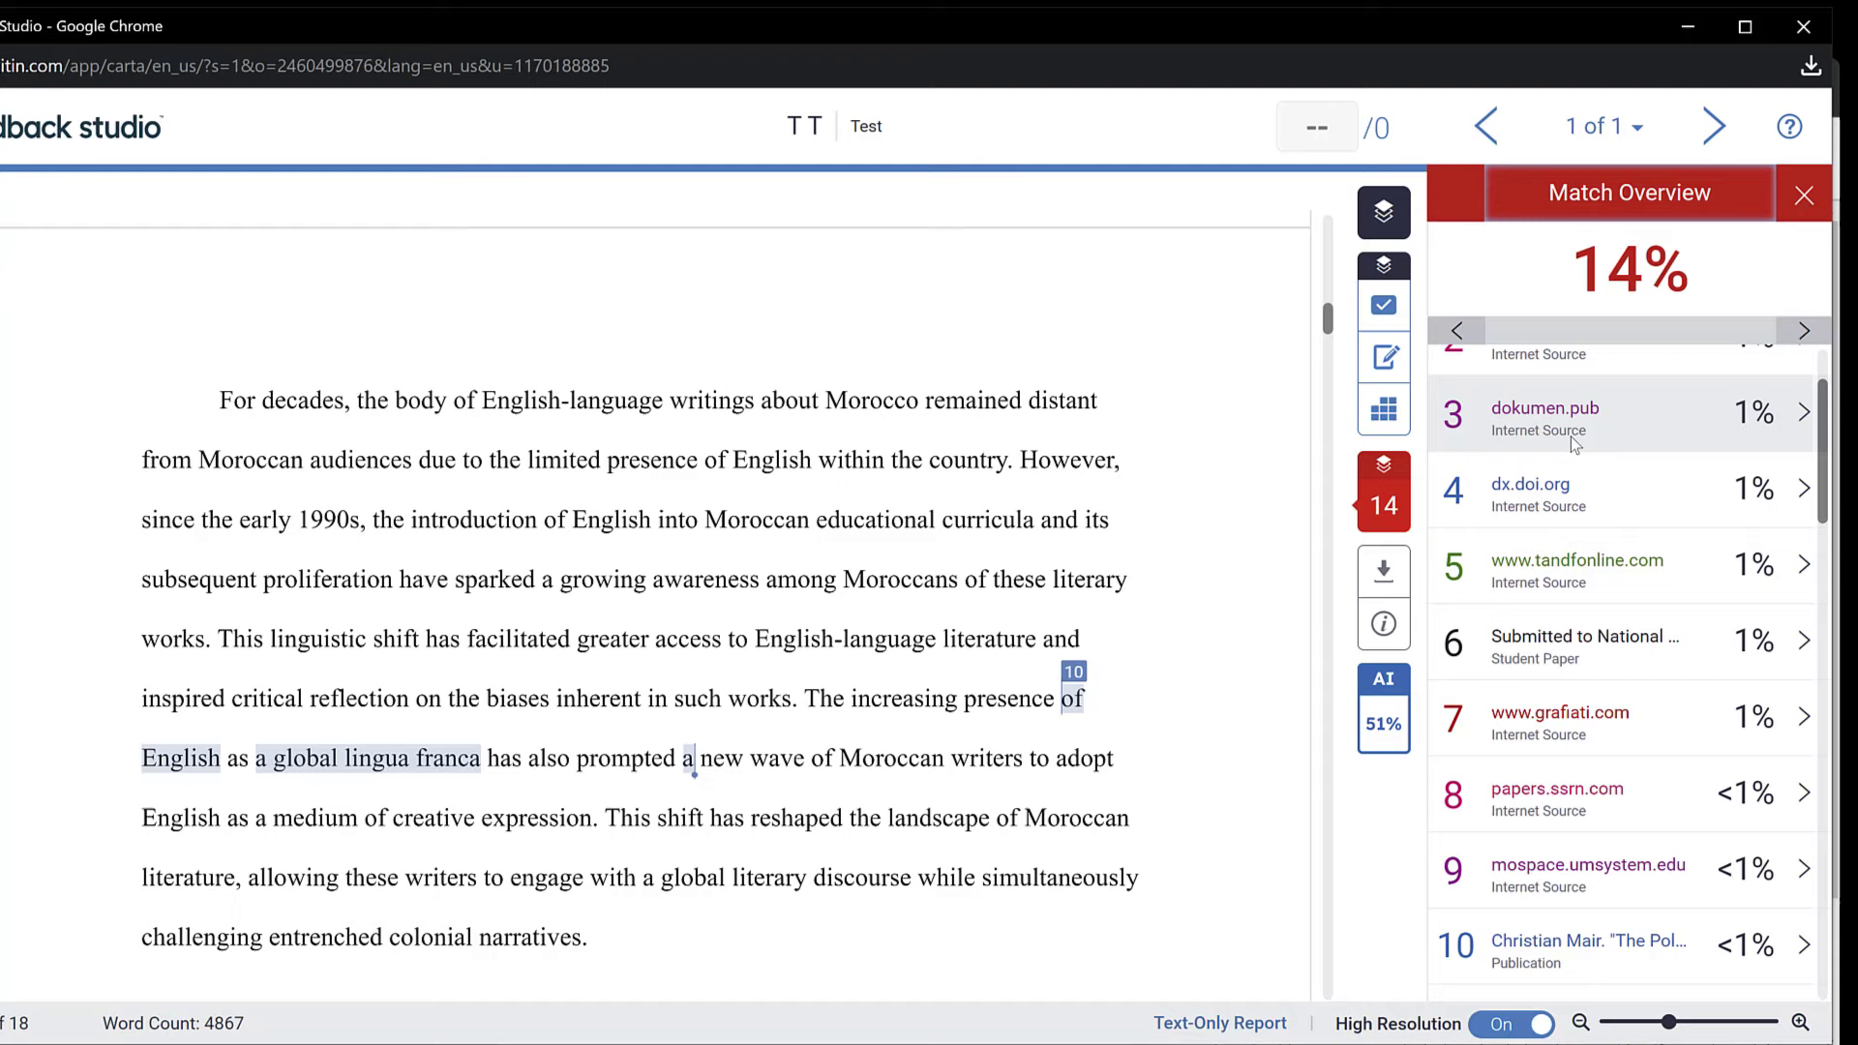
Step: Download the paper's Current View as a PDF, Test.pdf
{"action": "left_click", "coordinate": [1381, 588]}
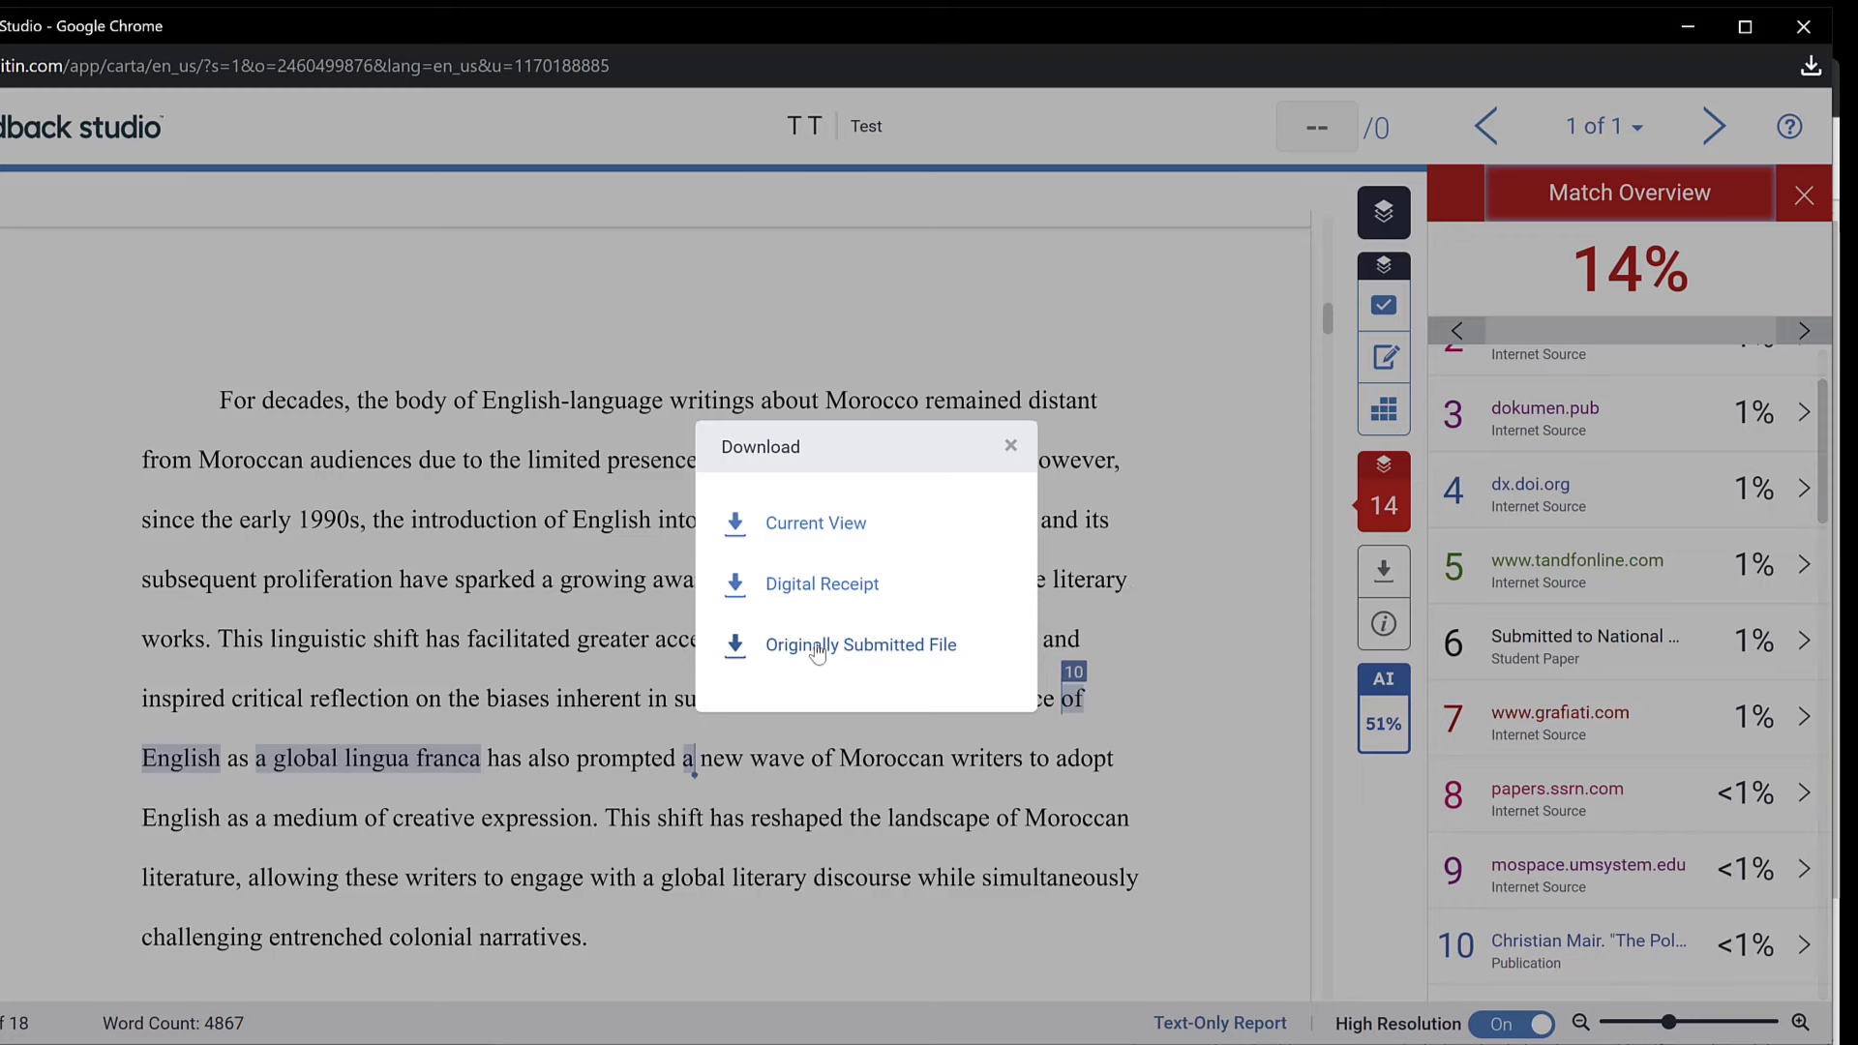
{"action": "left_click", "coordinate": [805, 527]}
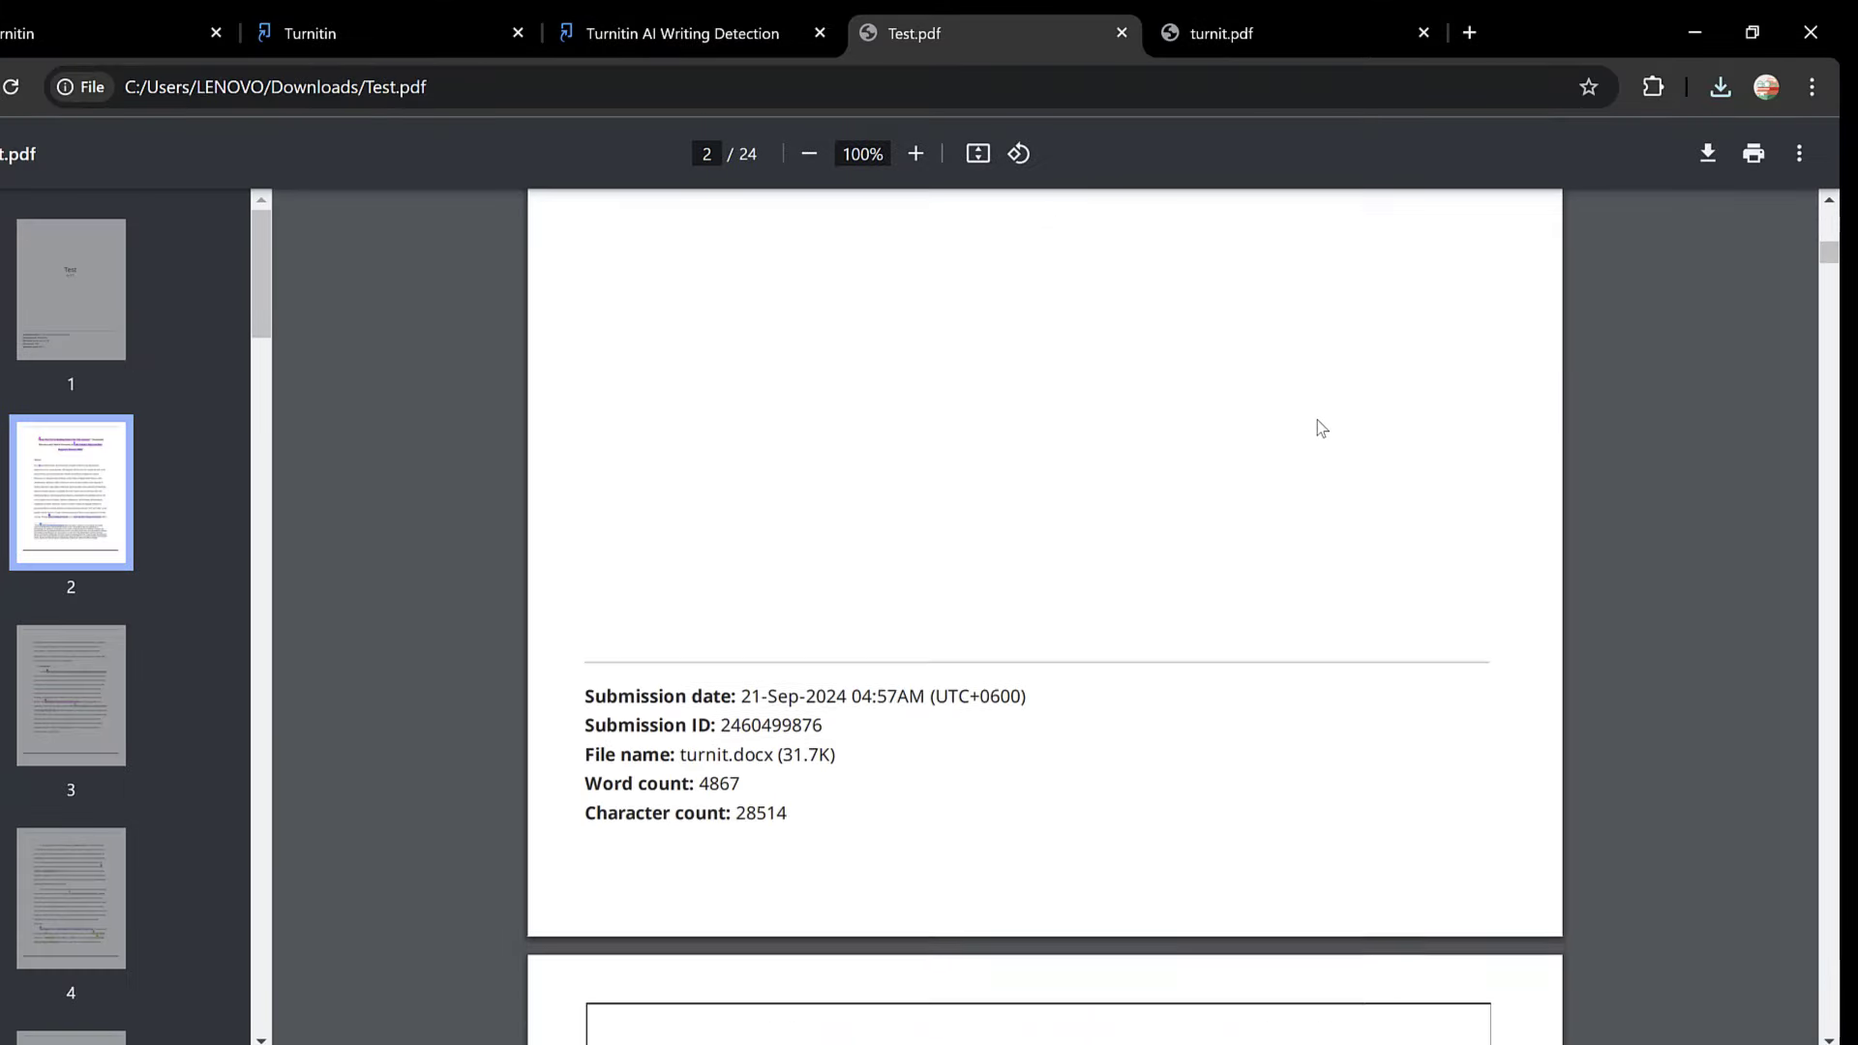
{"action": "scroll", "coordinate": [1317, 420], "scroll_direction": "up", "scroll_amount": 4}
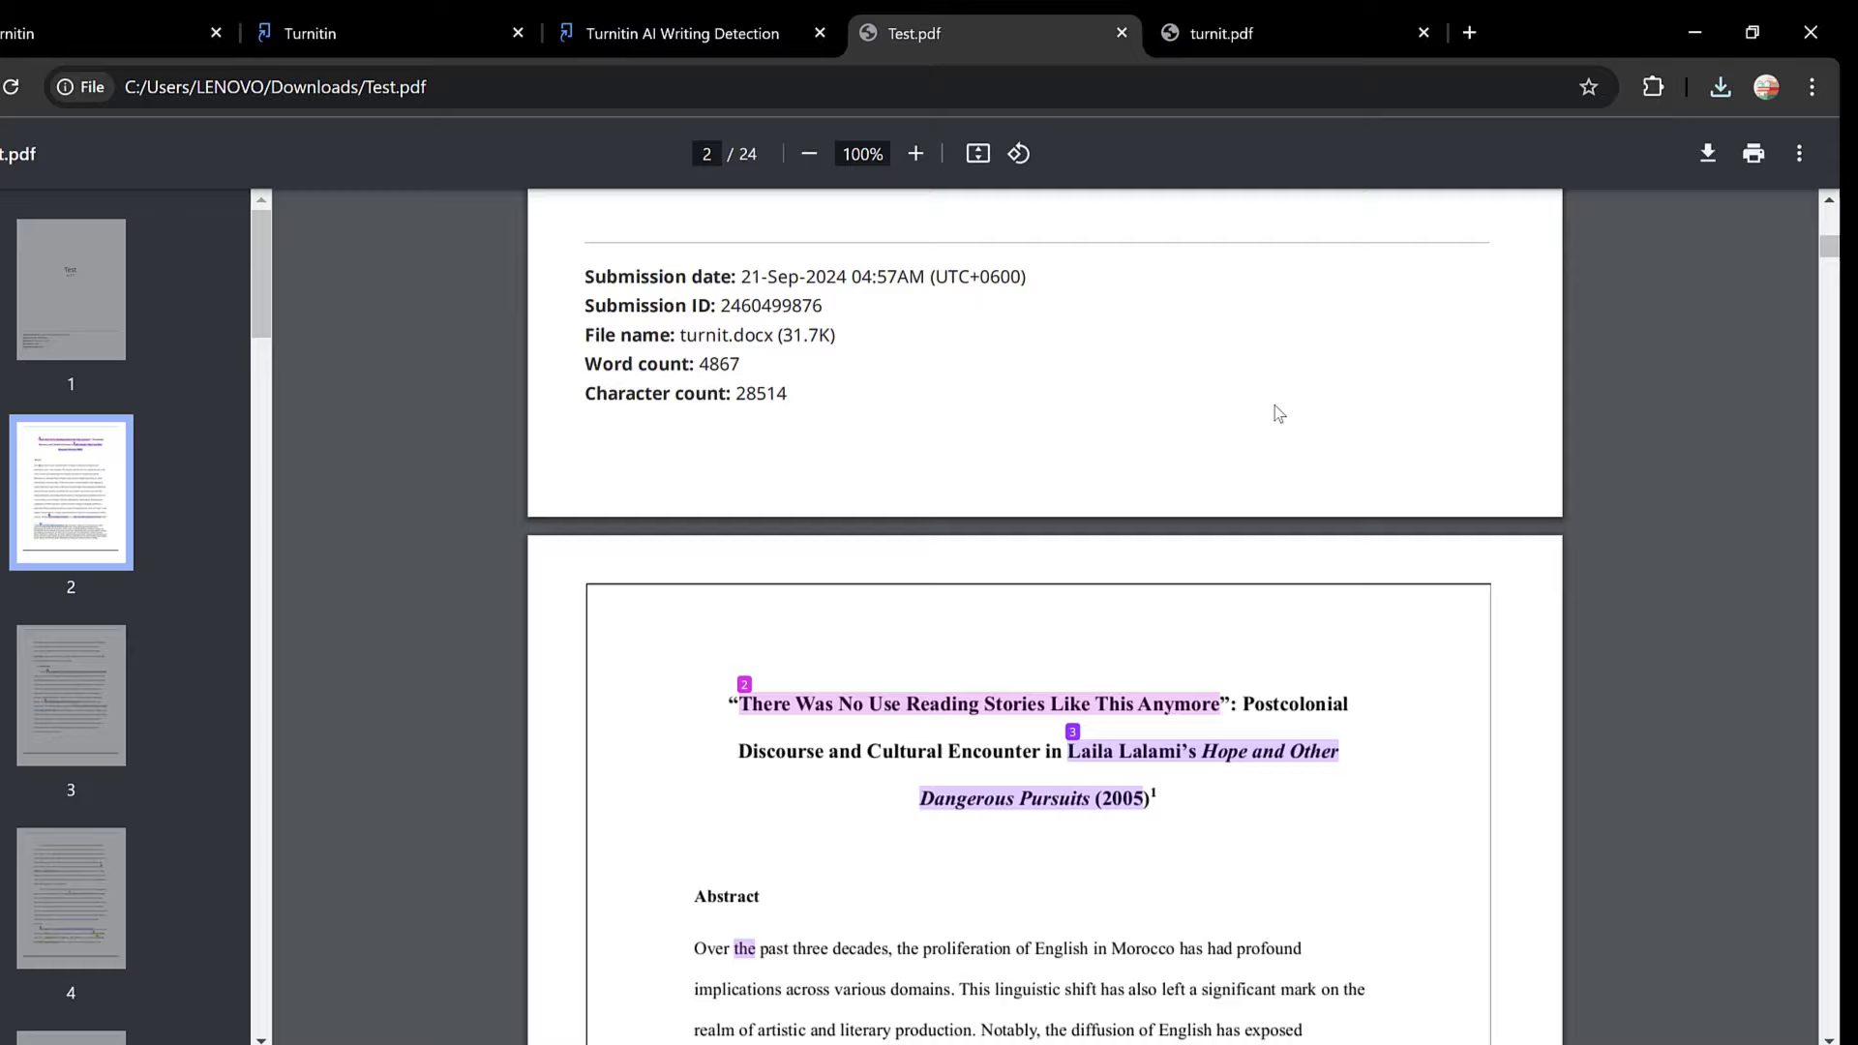
Step: Scroll Test.pdf to the page 20 Originality Report showing 14% similarity
{"action": "scroll", "coordinate": [1142, 397], "scroll_direction": "up", "scroll_amount": 2}
{"action": "scroll", "coordinate": [1142, 397], "scroll_direction": "up", "scroll_amount": 3}
{"action": "scroll", "coordinate": [1310, 398], "scroll_direction": "down", "scroll_amount": 20}
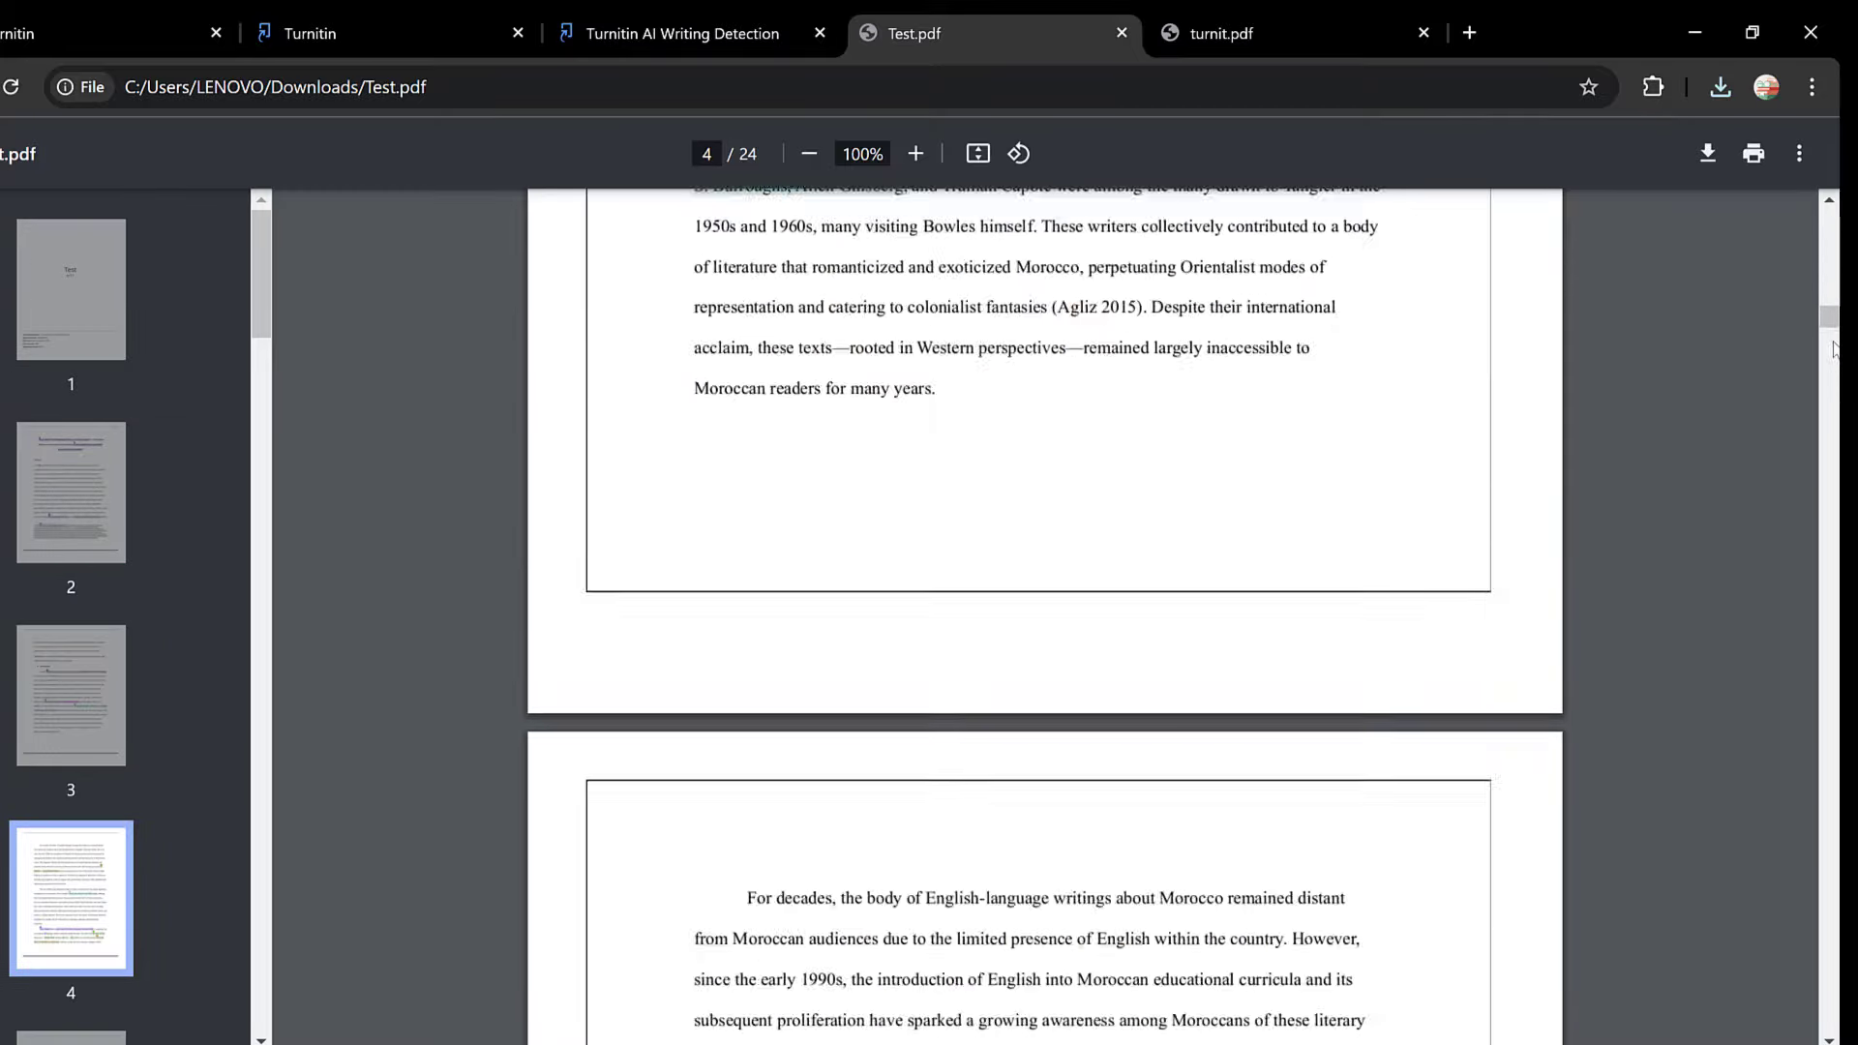
{"action": "left_click_drag", "start_coordinate": [1829, 334], "coordinate": [1749, 879]}
{"action": "scroll", "coordinate": [1030, 526], "scroll_direction": "up", "scroll_amount": 8}
{"action": "scroll", "coordinate": [810, 677], "scroll_direction": "down", "scroll_amount": 3}
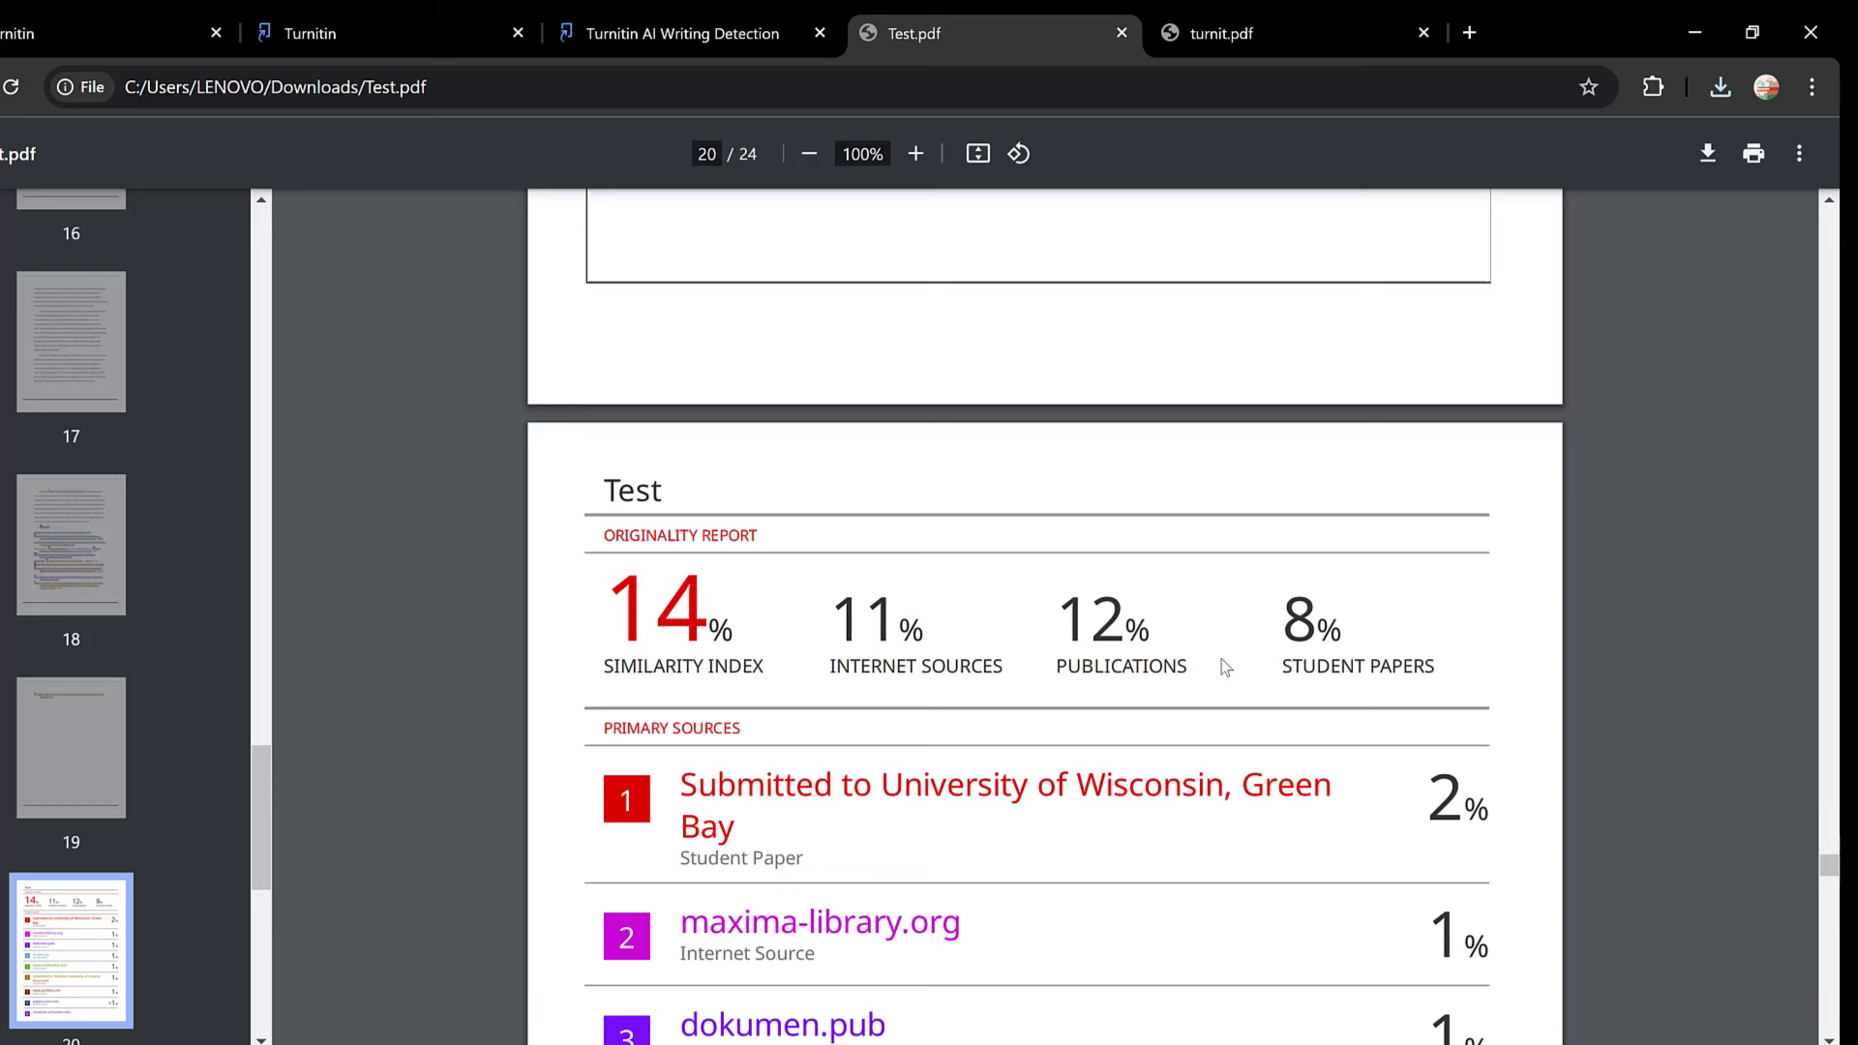
Step: Scroll through pages 20–22 of Test.pdf, reviewing the originality report's primary sources
{"action": "scroll", "coordinate": [1041, 637], "scroll_direction": "down", "scroll_amount": 3}
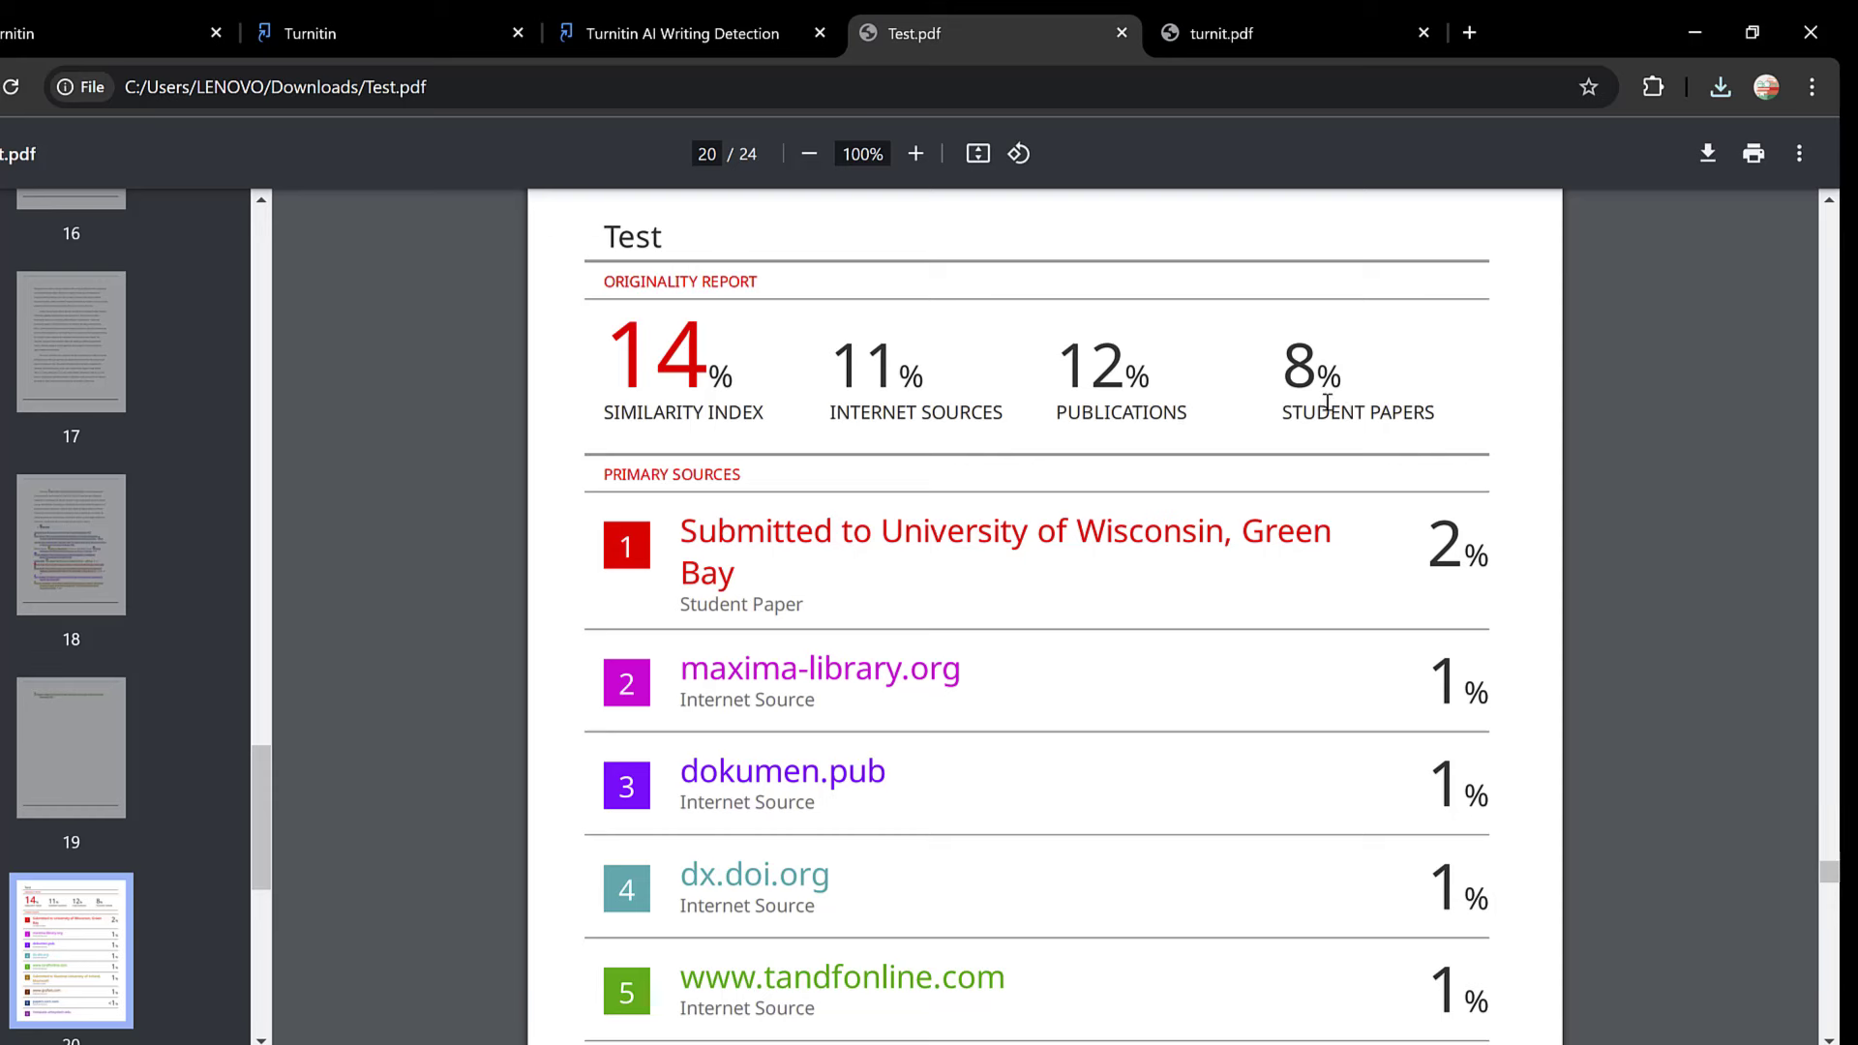
{"action": "scroll", "coordinate": [1139, 435], "scroll_direction": "down", "scroll_amount": 12}
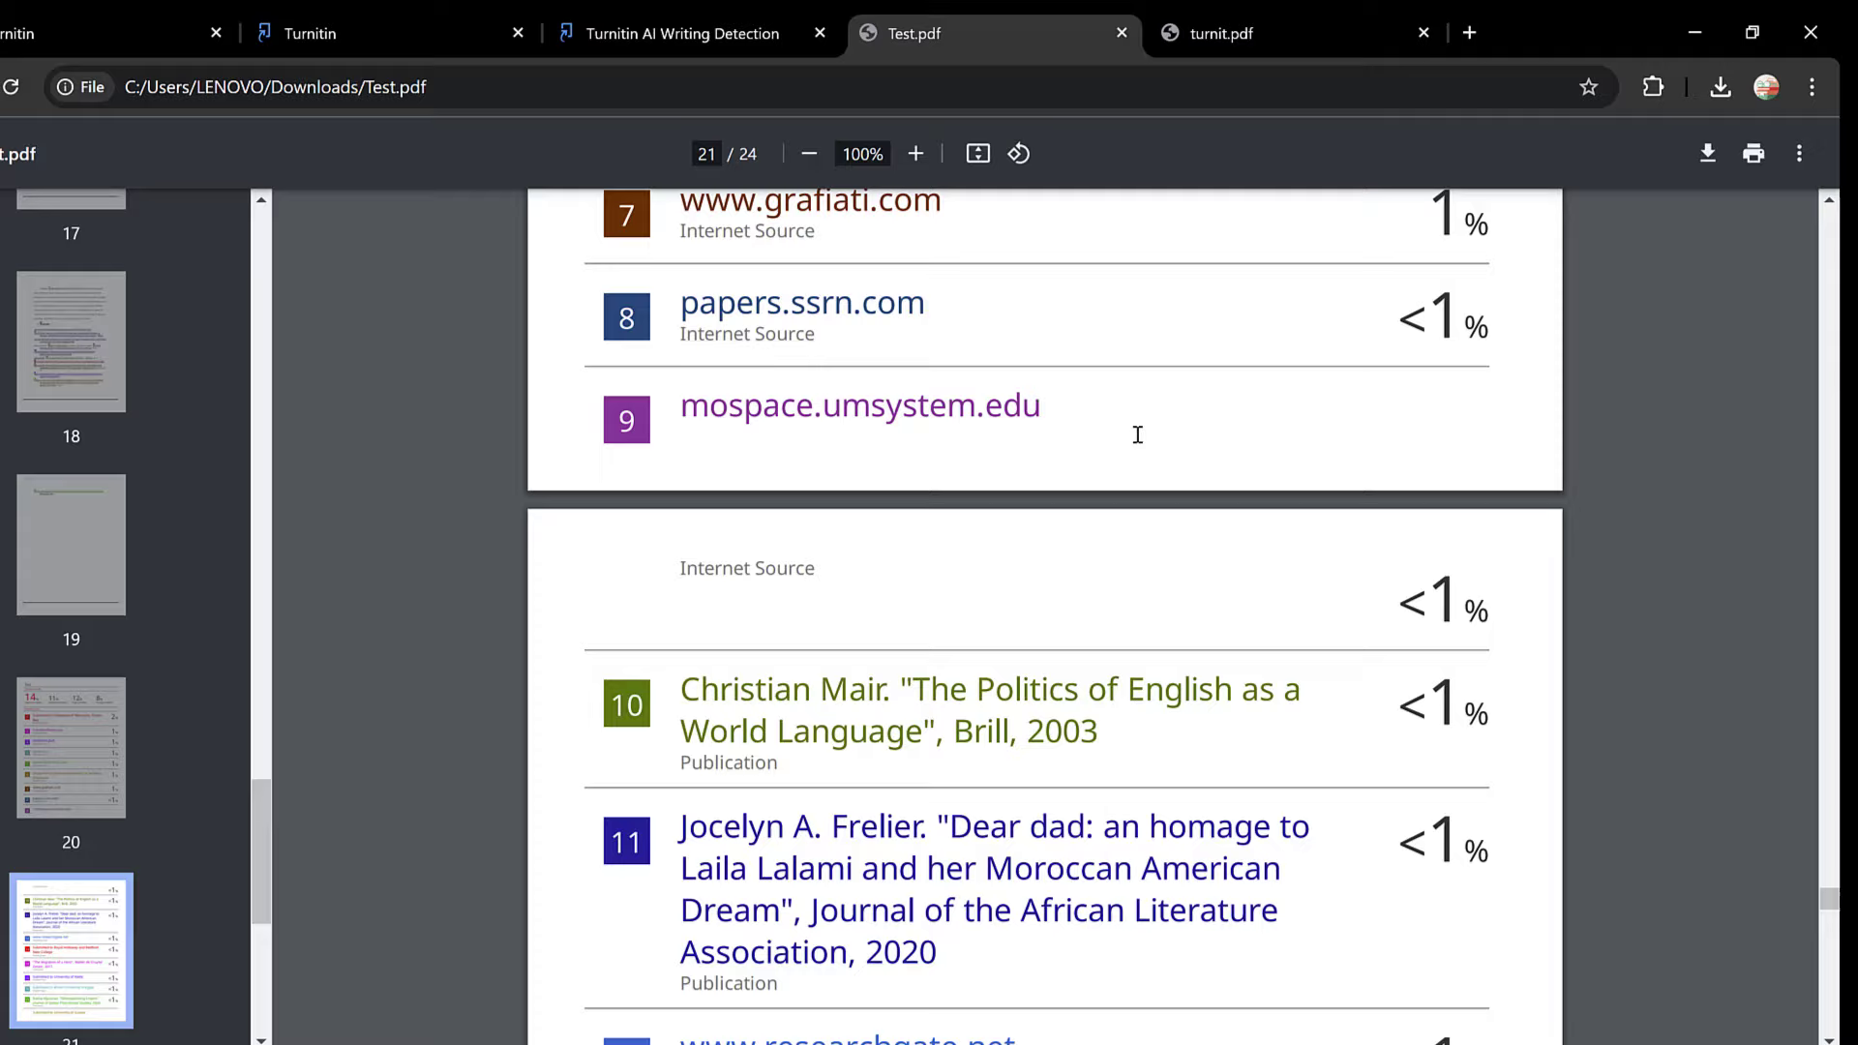
{"action": "scroll", "coordinate": [1139, 440], "scroll_direction": "down", "scroll_amount": 15}
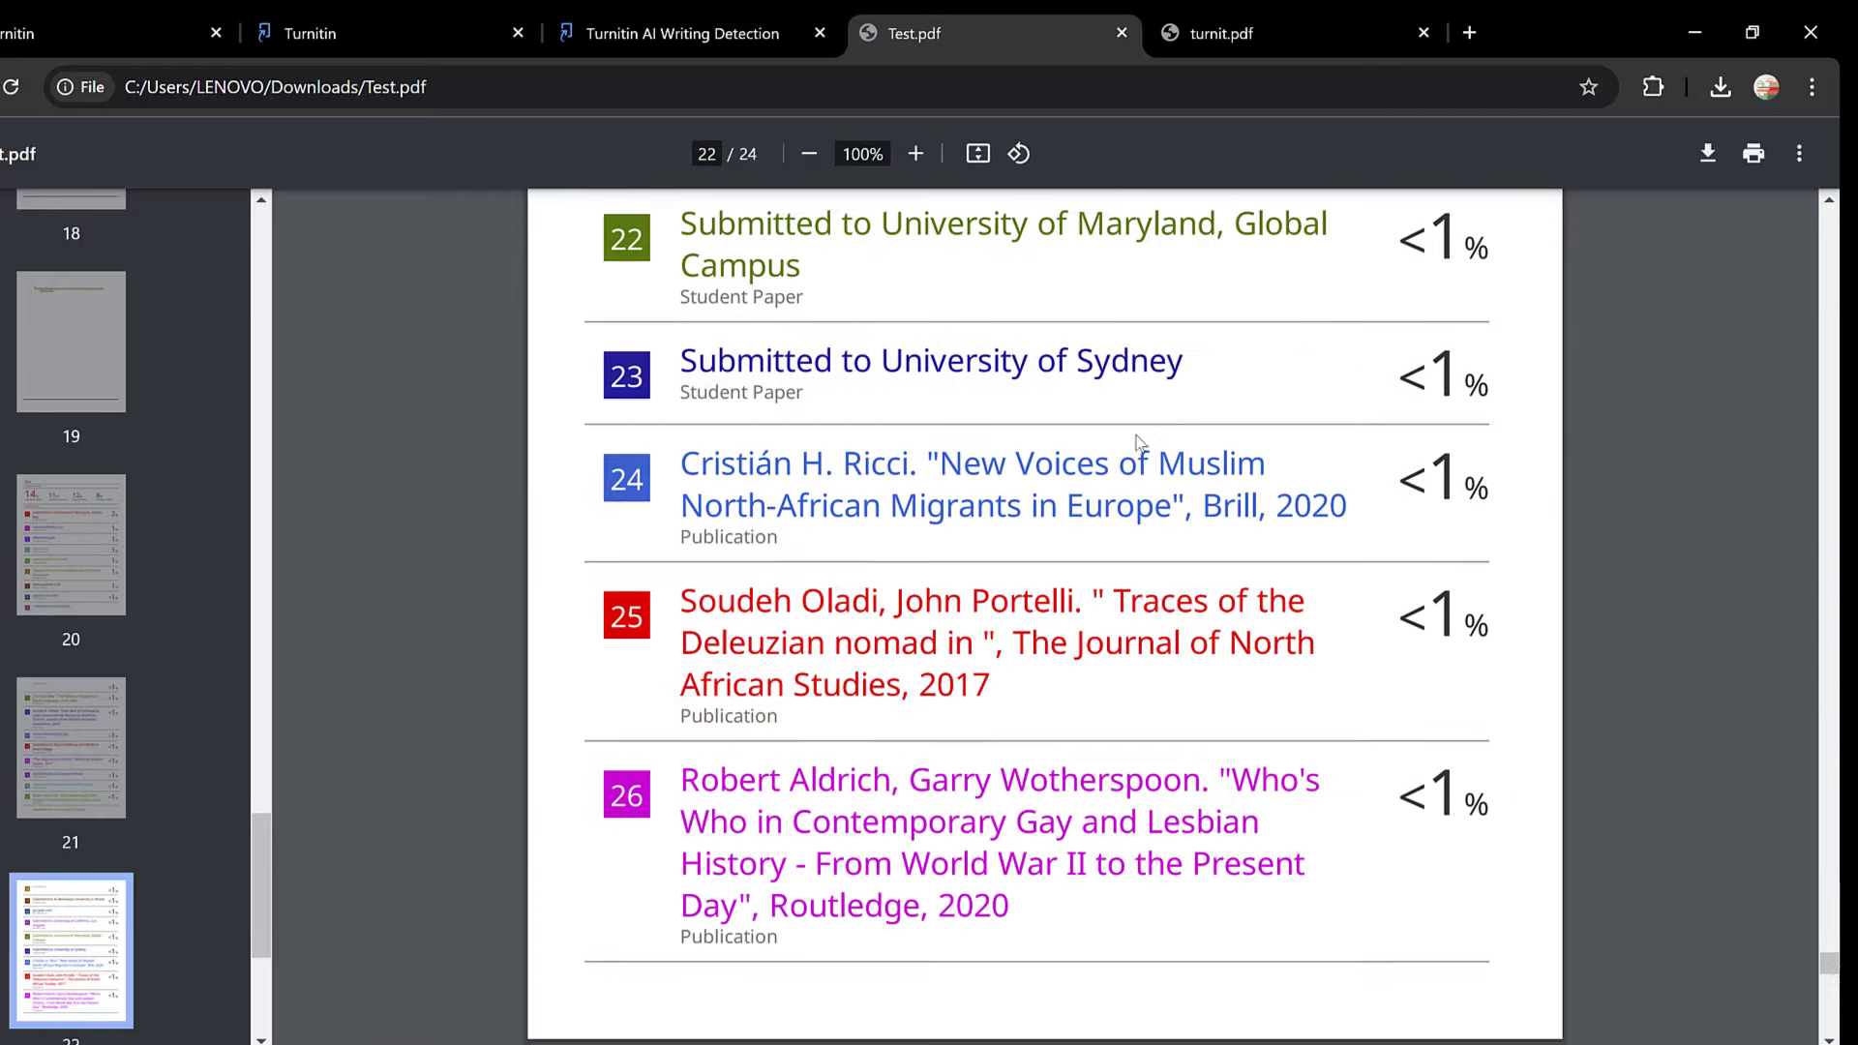
{"action": "scroll", "coordinate": [1139, 442], "scroll_direction": "down", "scroll_amount": 15}
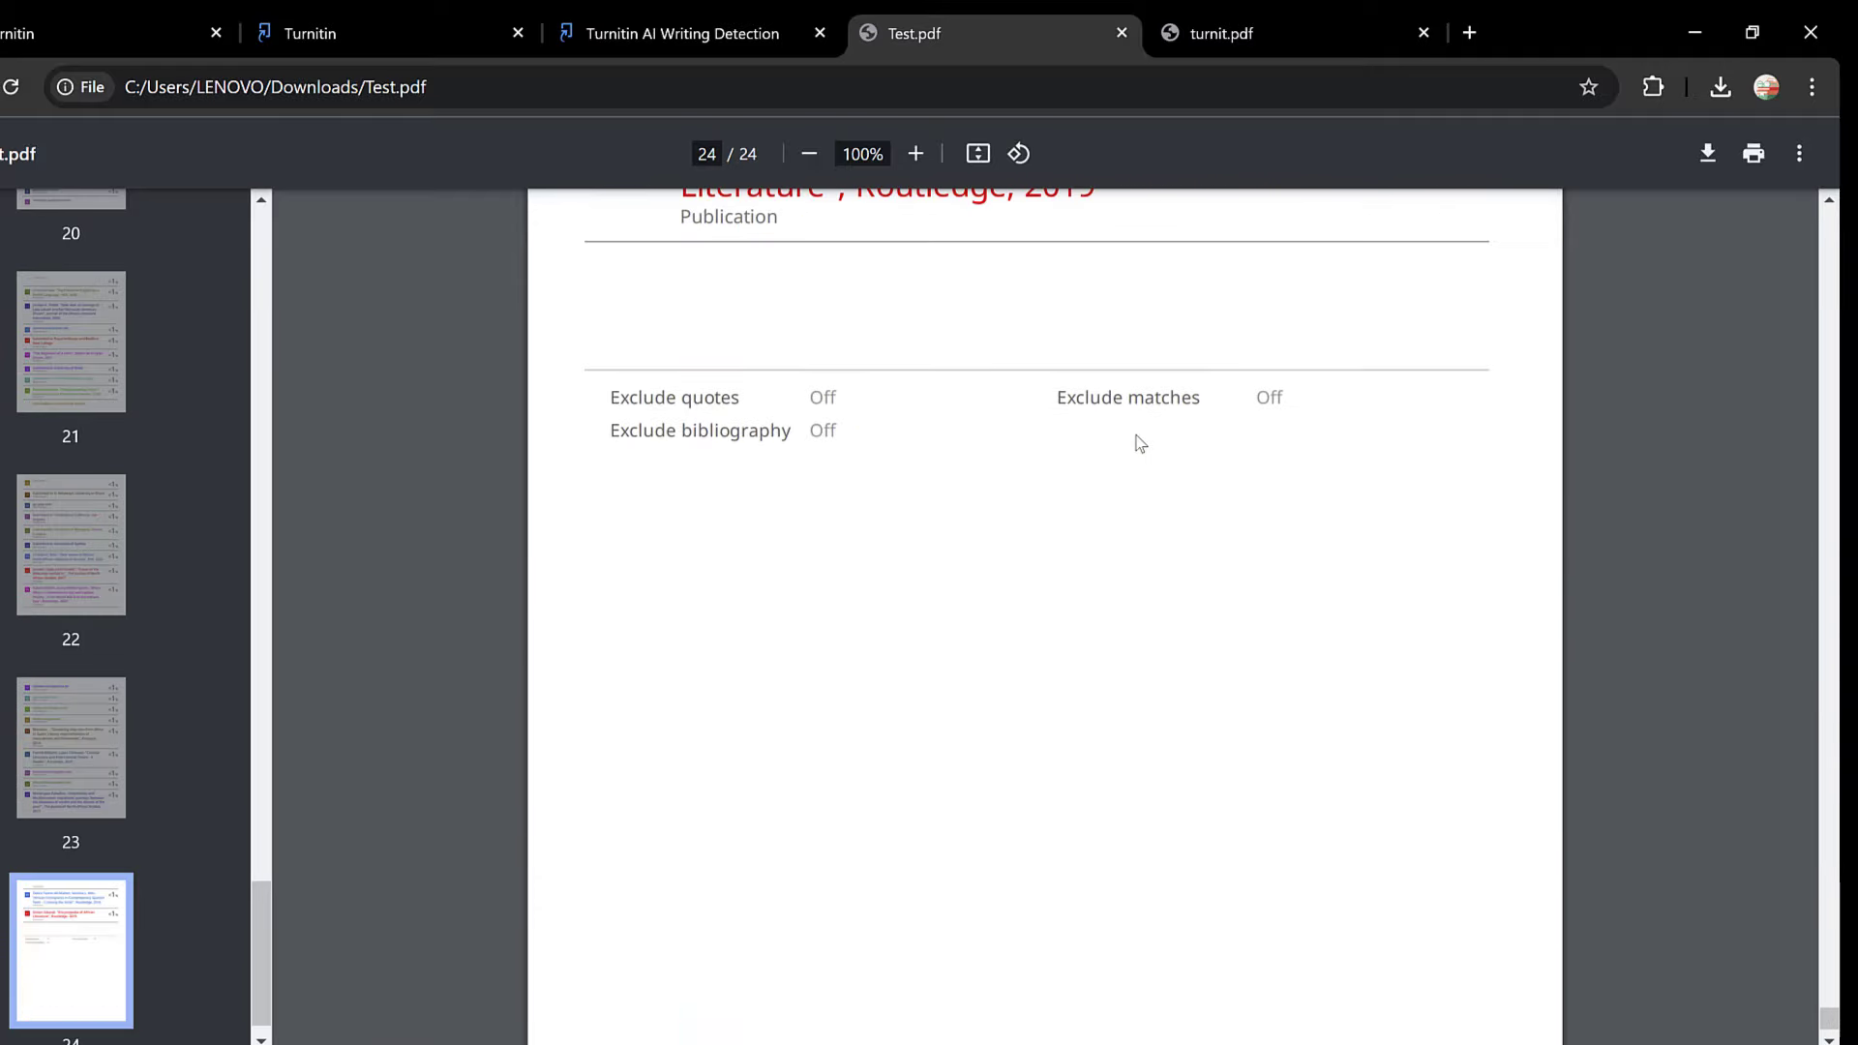
{"action": "scroll", "coordinate": [1139, 443], "scroll_direction": "up", "scroll_amount": 3}
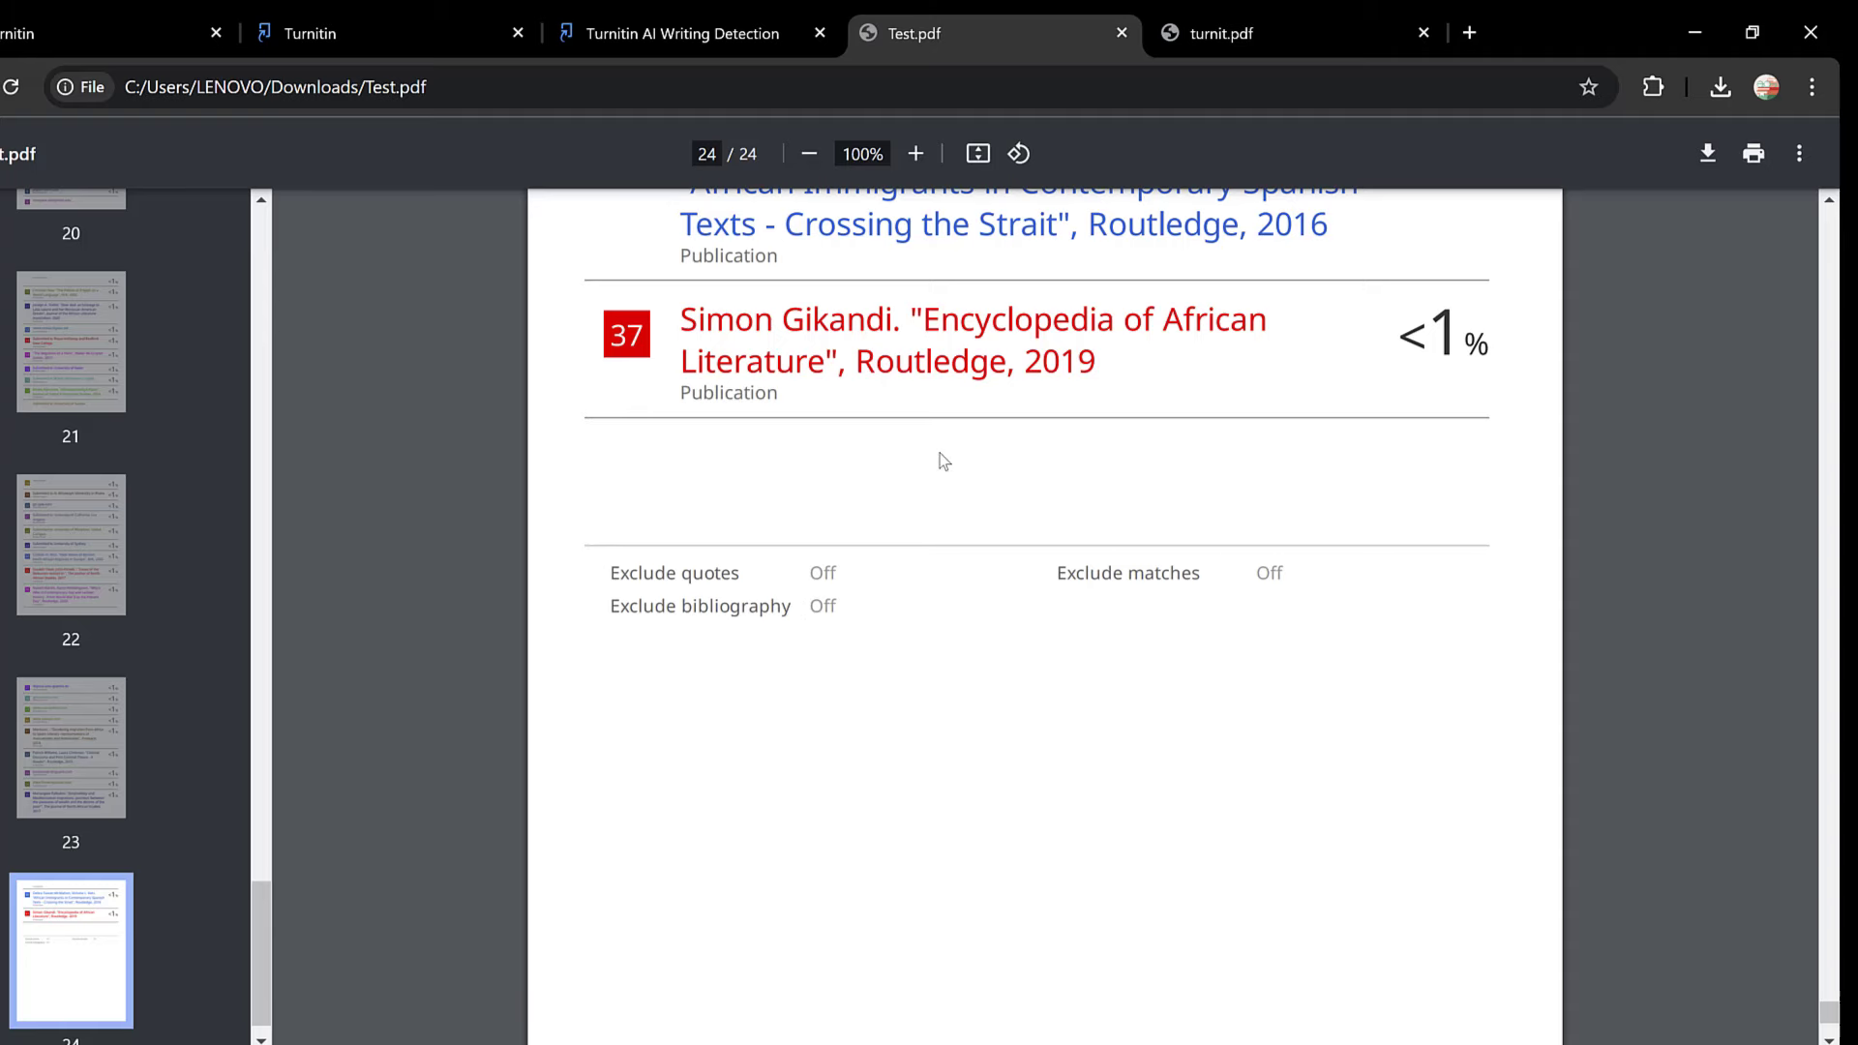
{"action": "scroll", "coordinate": [939, 457], "scroll_direction": "up", "scroll_amount": 15}
{"action": "scroll", "coordinate": [946, 459], "scroll_direction": "up", "scroll_amount": 20}
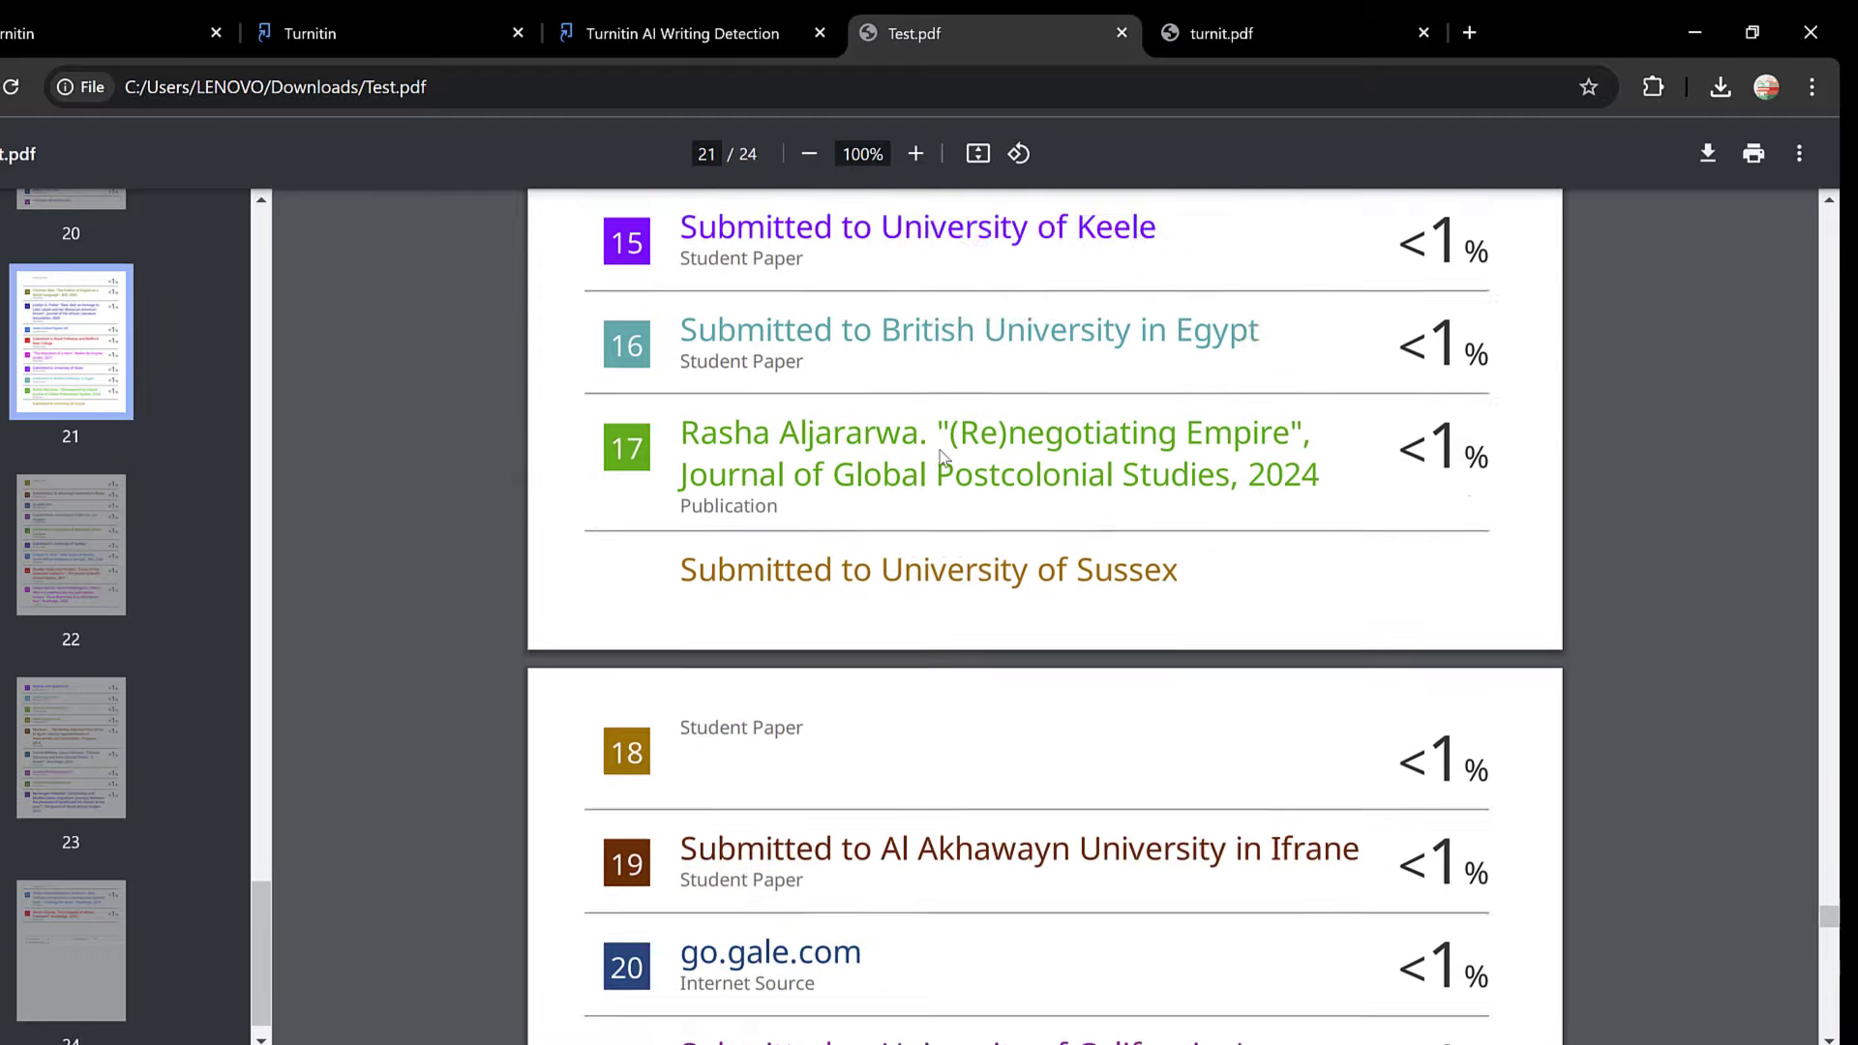
{"action": "scroll", "coordinate": [937, 446], "scroll_direction": "up", "scroll_amount": 15}
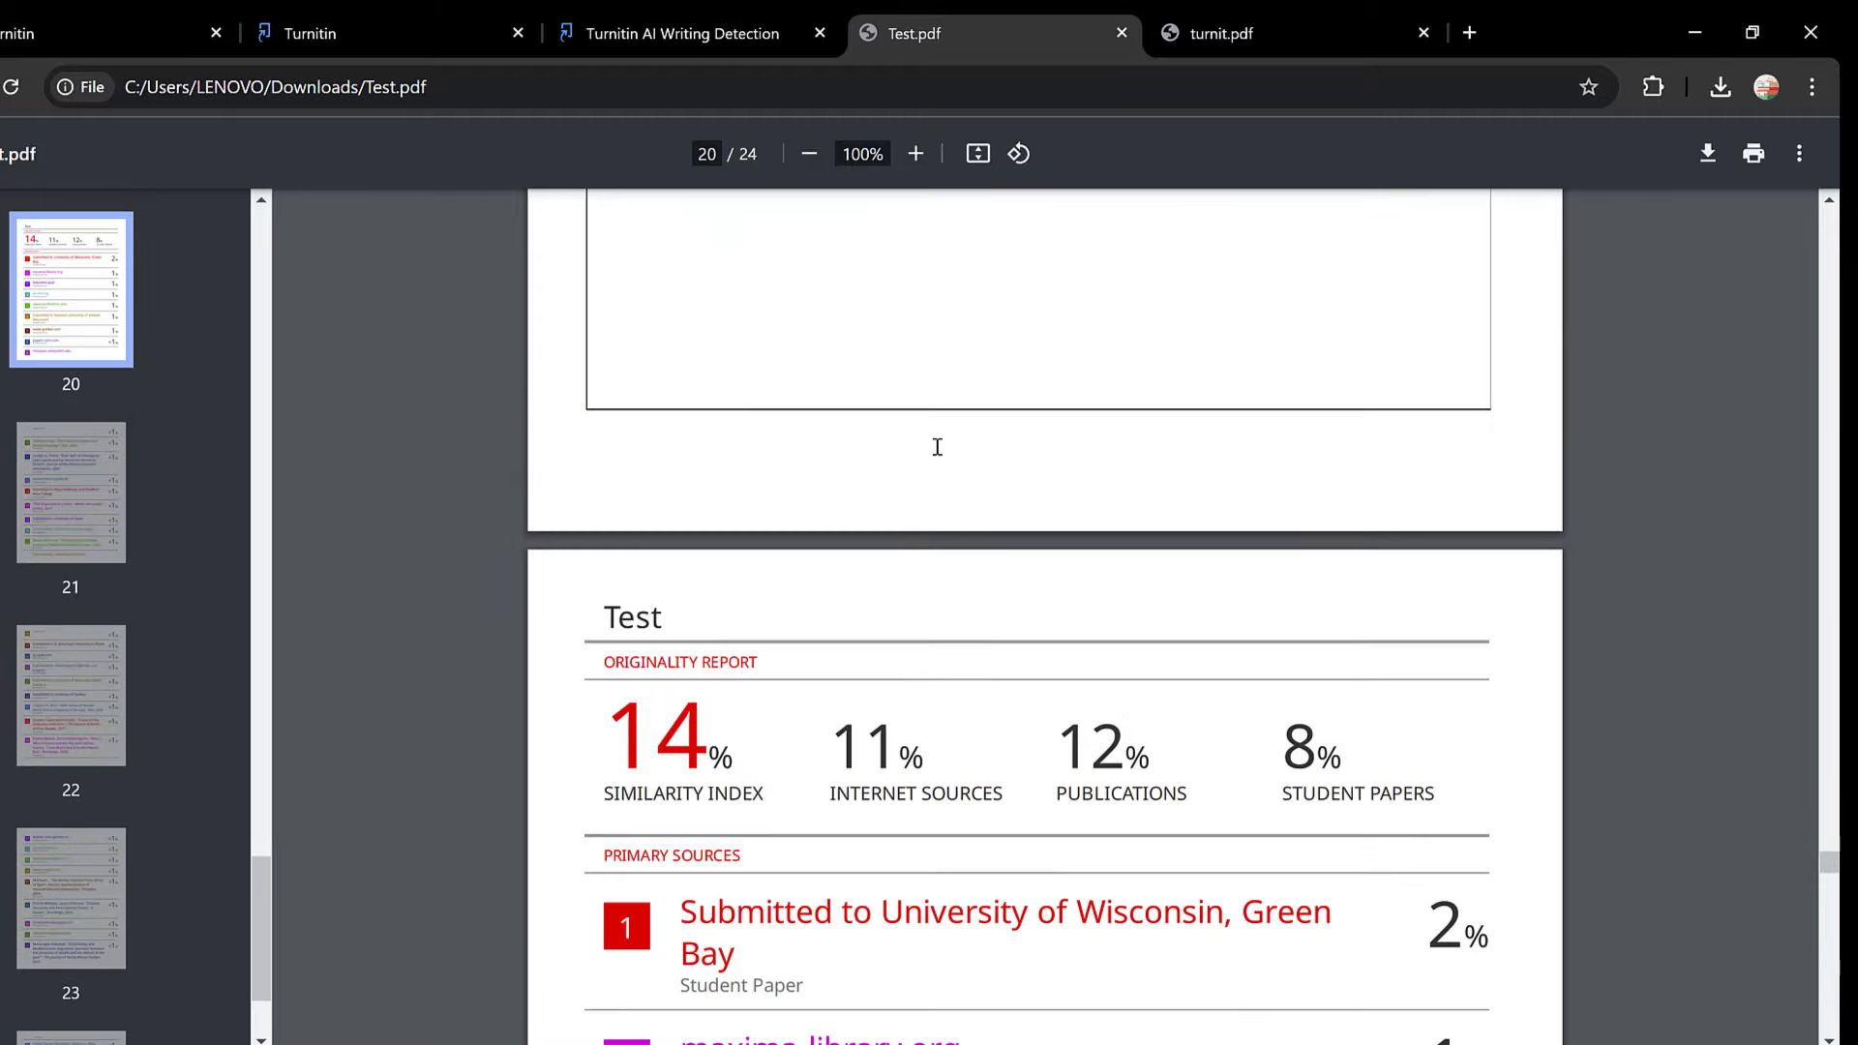
{"action": "scroll", "coordinate": [871, 484], "scroll_direction": "down", "scroll_amount": 4}
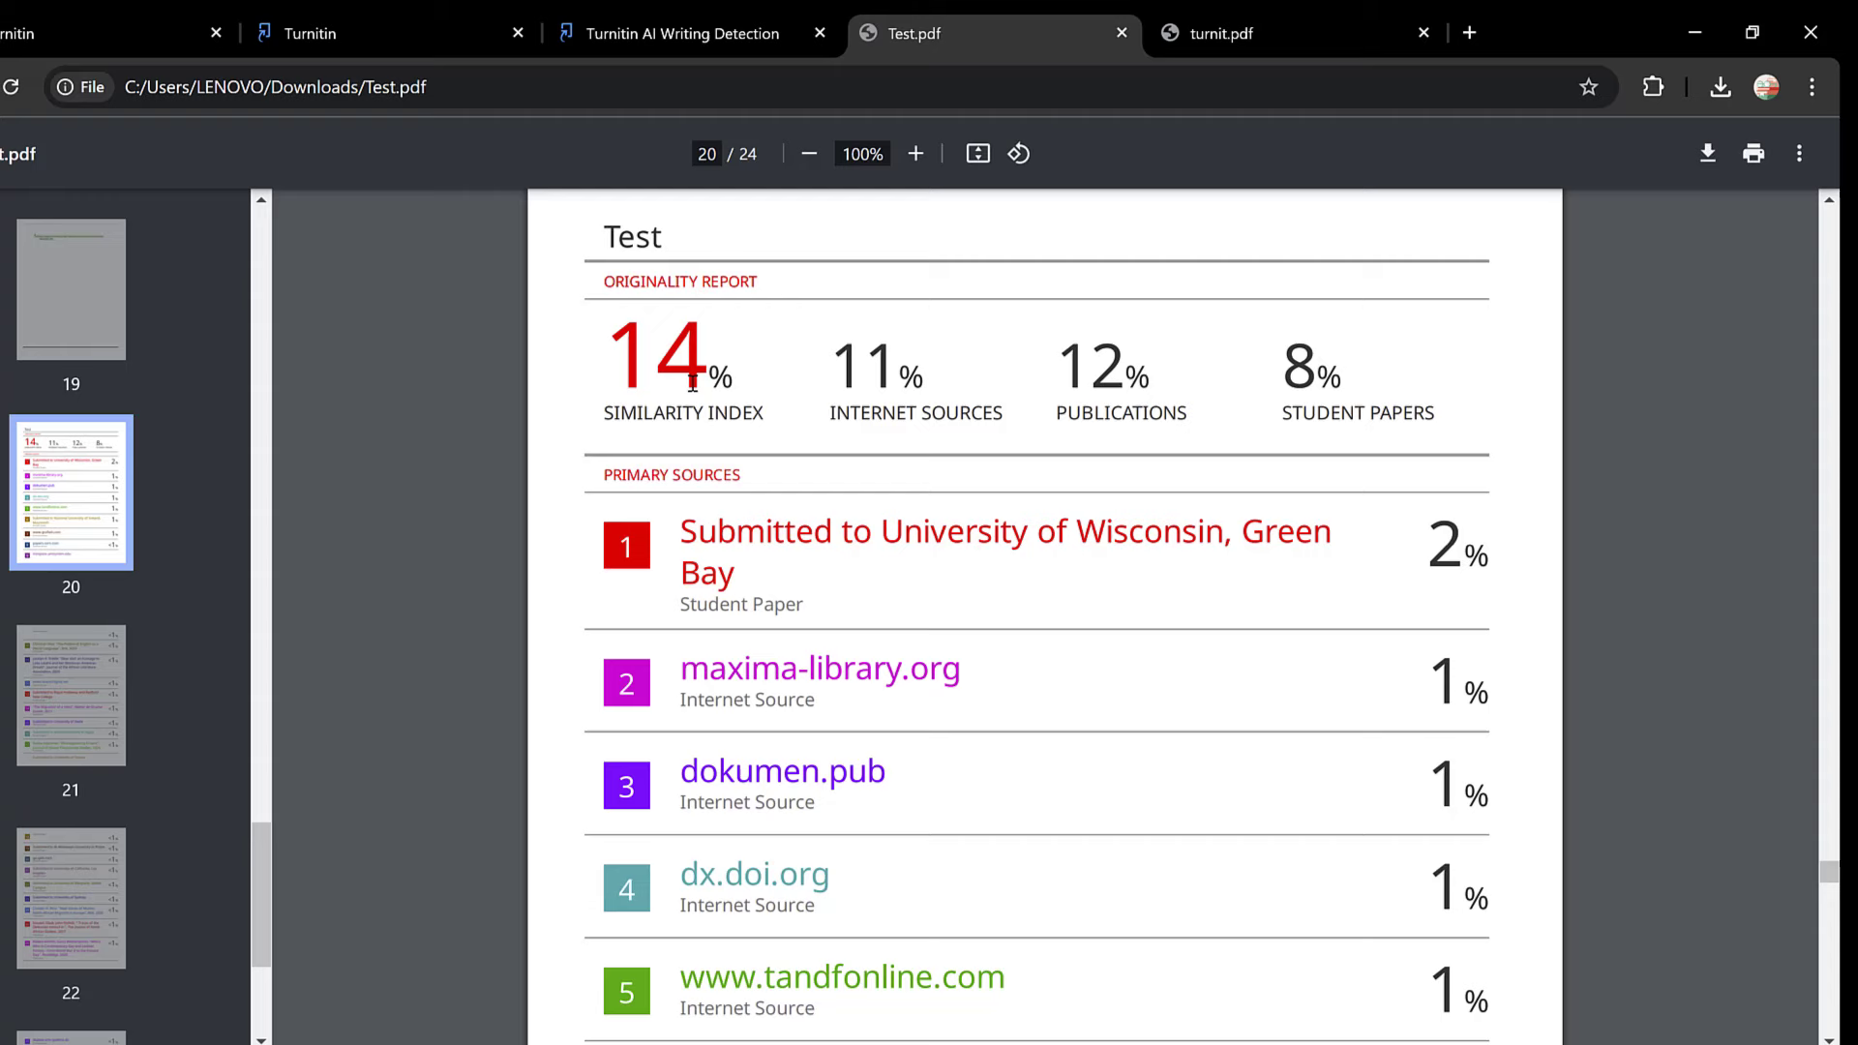
{"action": "scroll", "coordinate": [1244, 929], "scroll_direction": "down", "scroll_amount": 5}
{"action": "scroll", "coordinate": [757, 607], "scroll_direction": "down", "scroll_amount": 15}
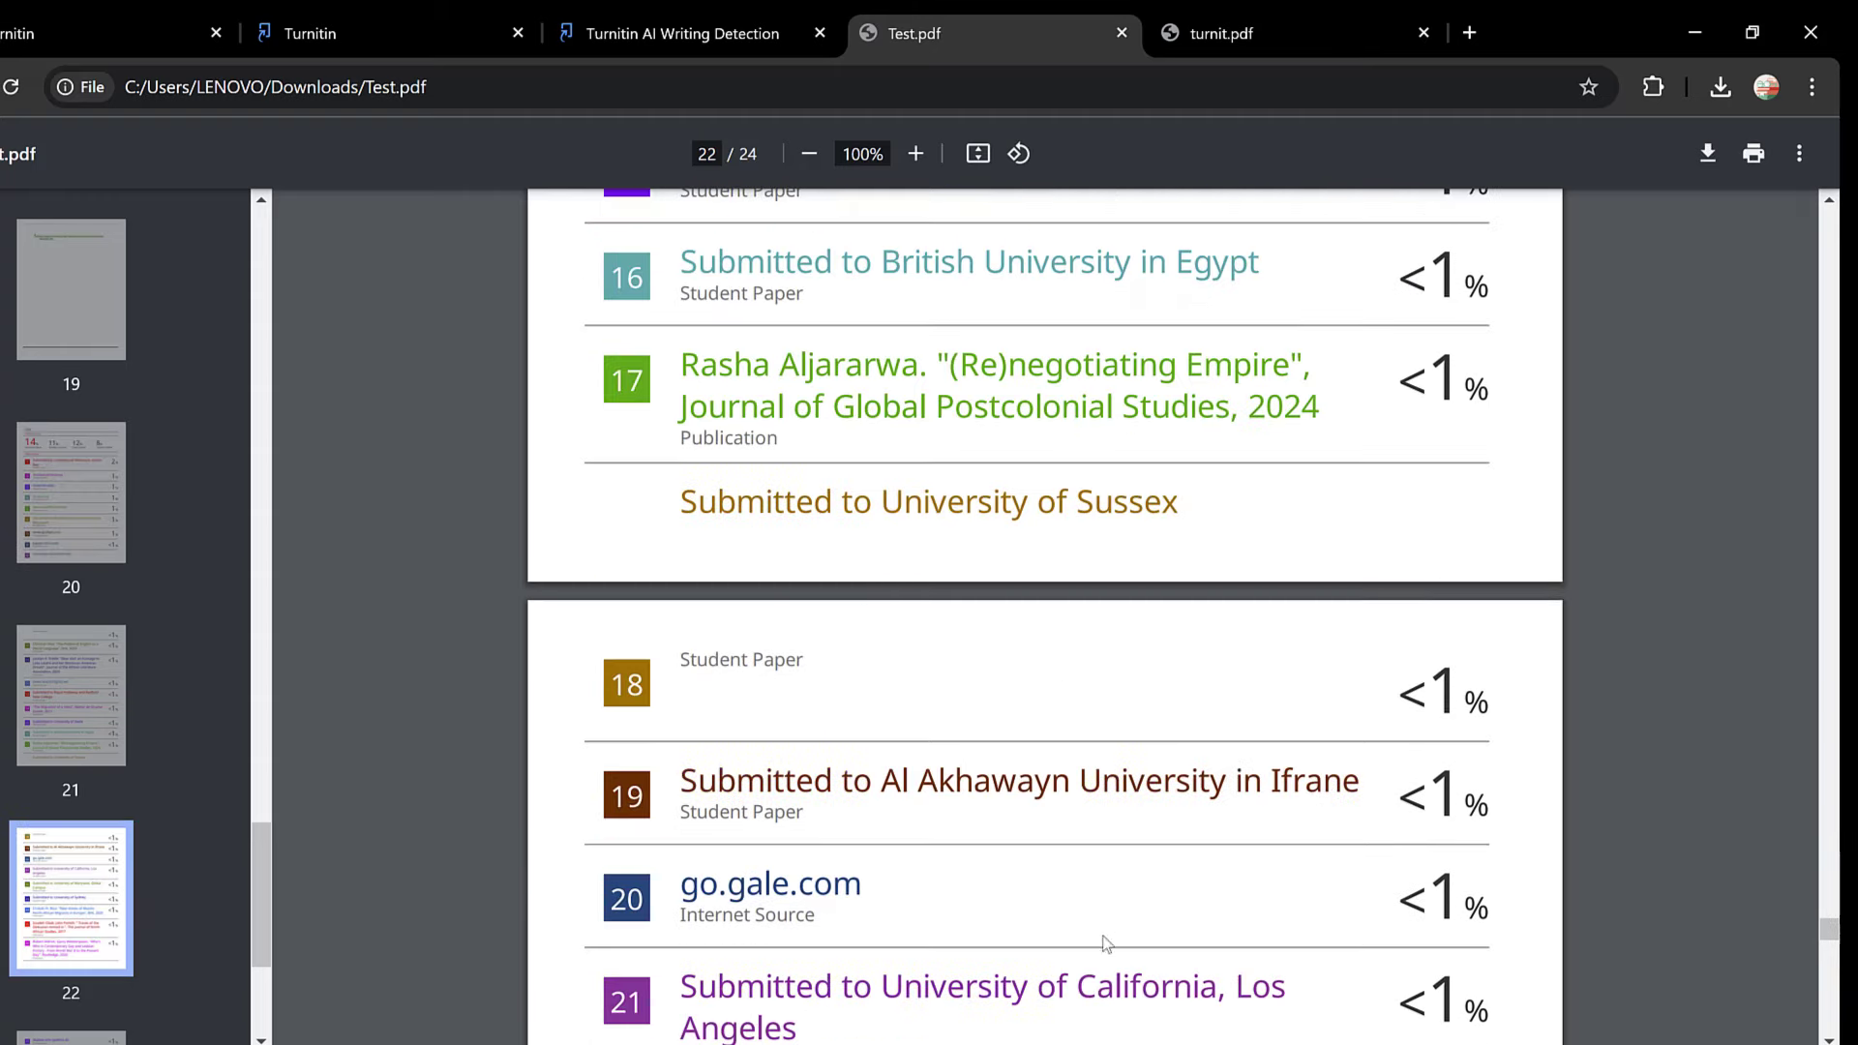
Step: Bring Feedback Studio to the front and close the Match Overview panel
{"action": "mouse_move", "coordinate": [1158, 984]}
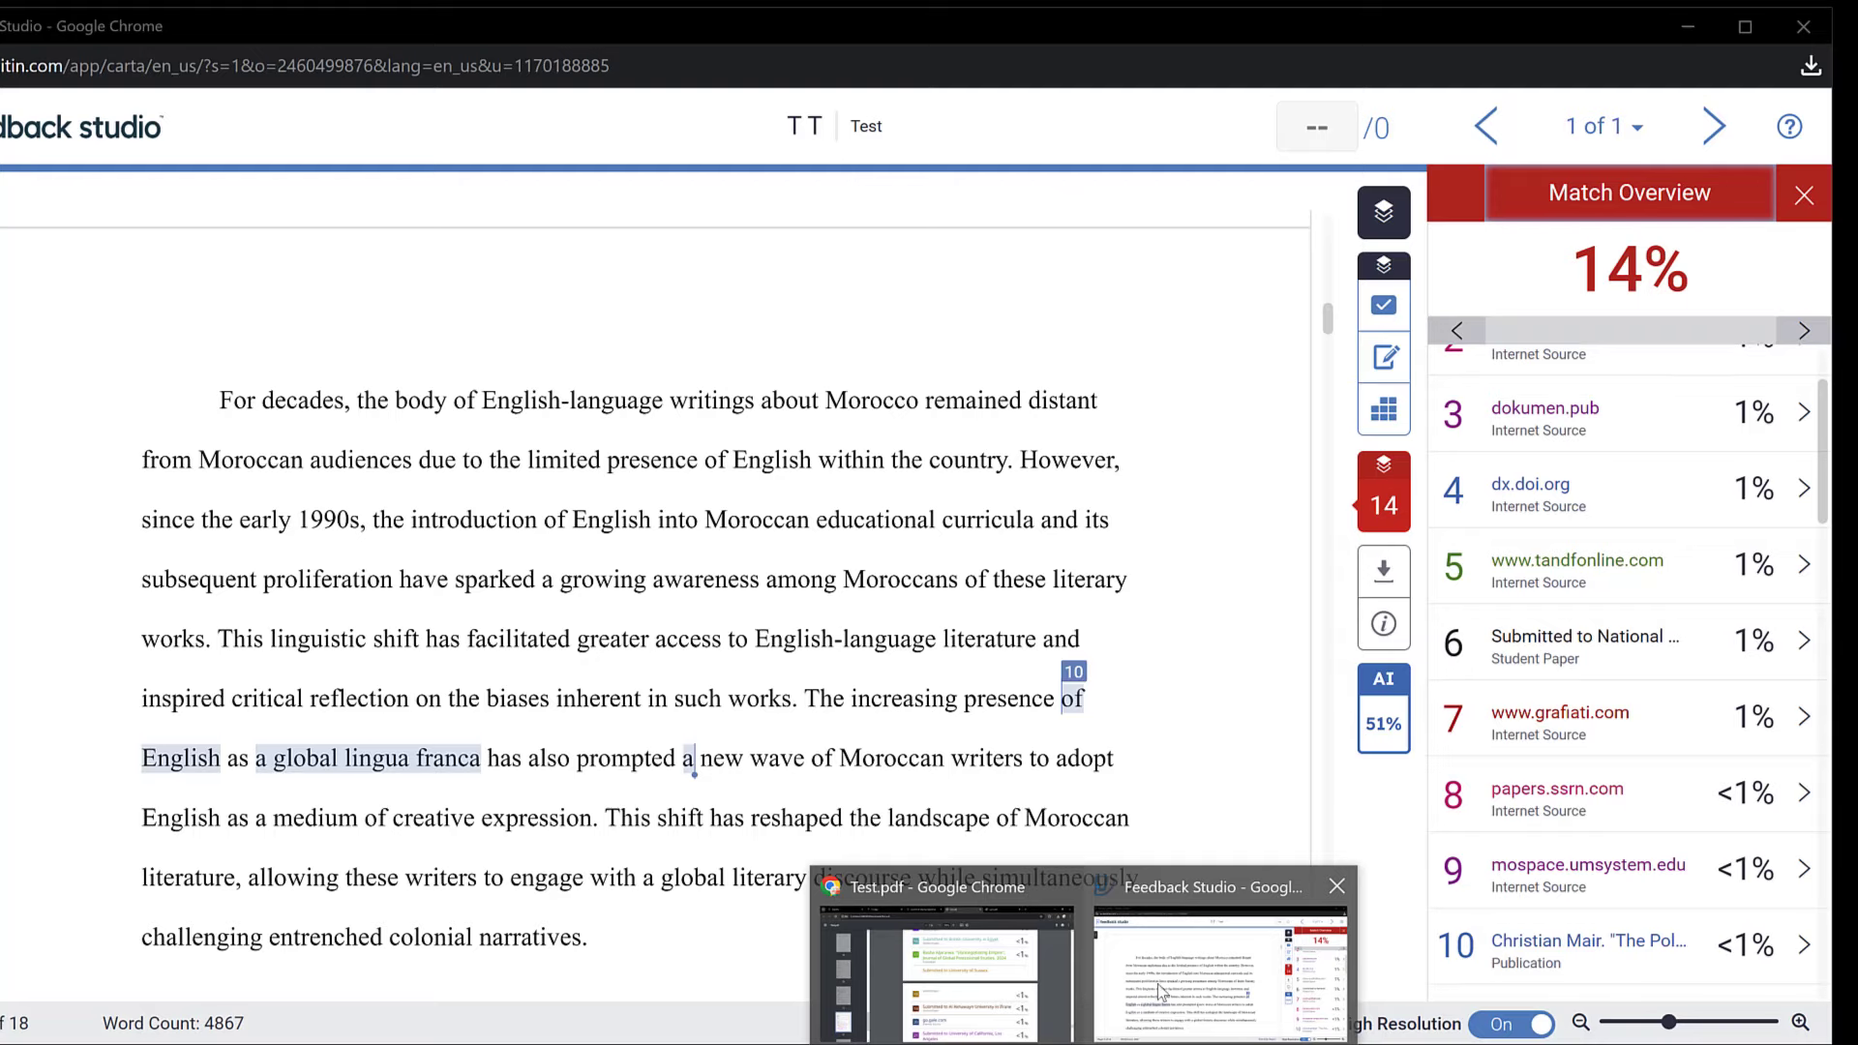
{"action": "left_click", "coordinate": [1208, 973]}
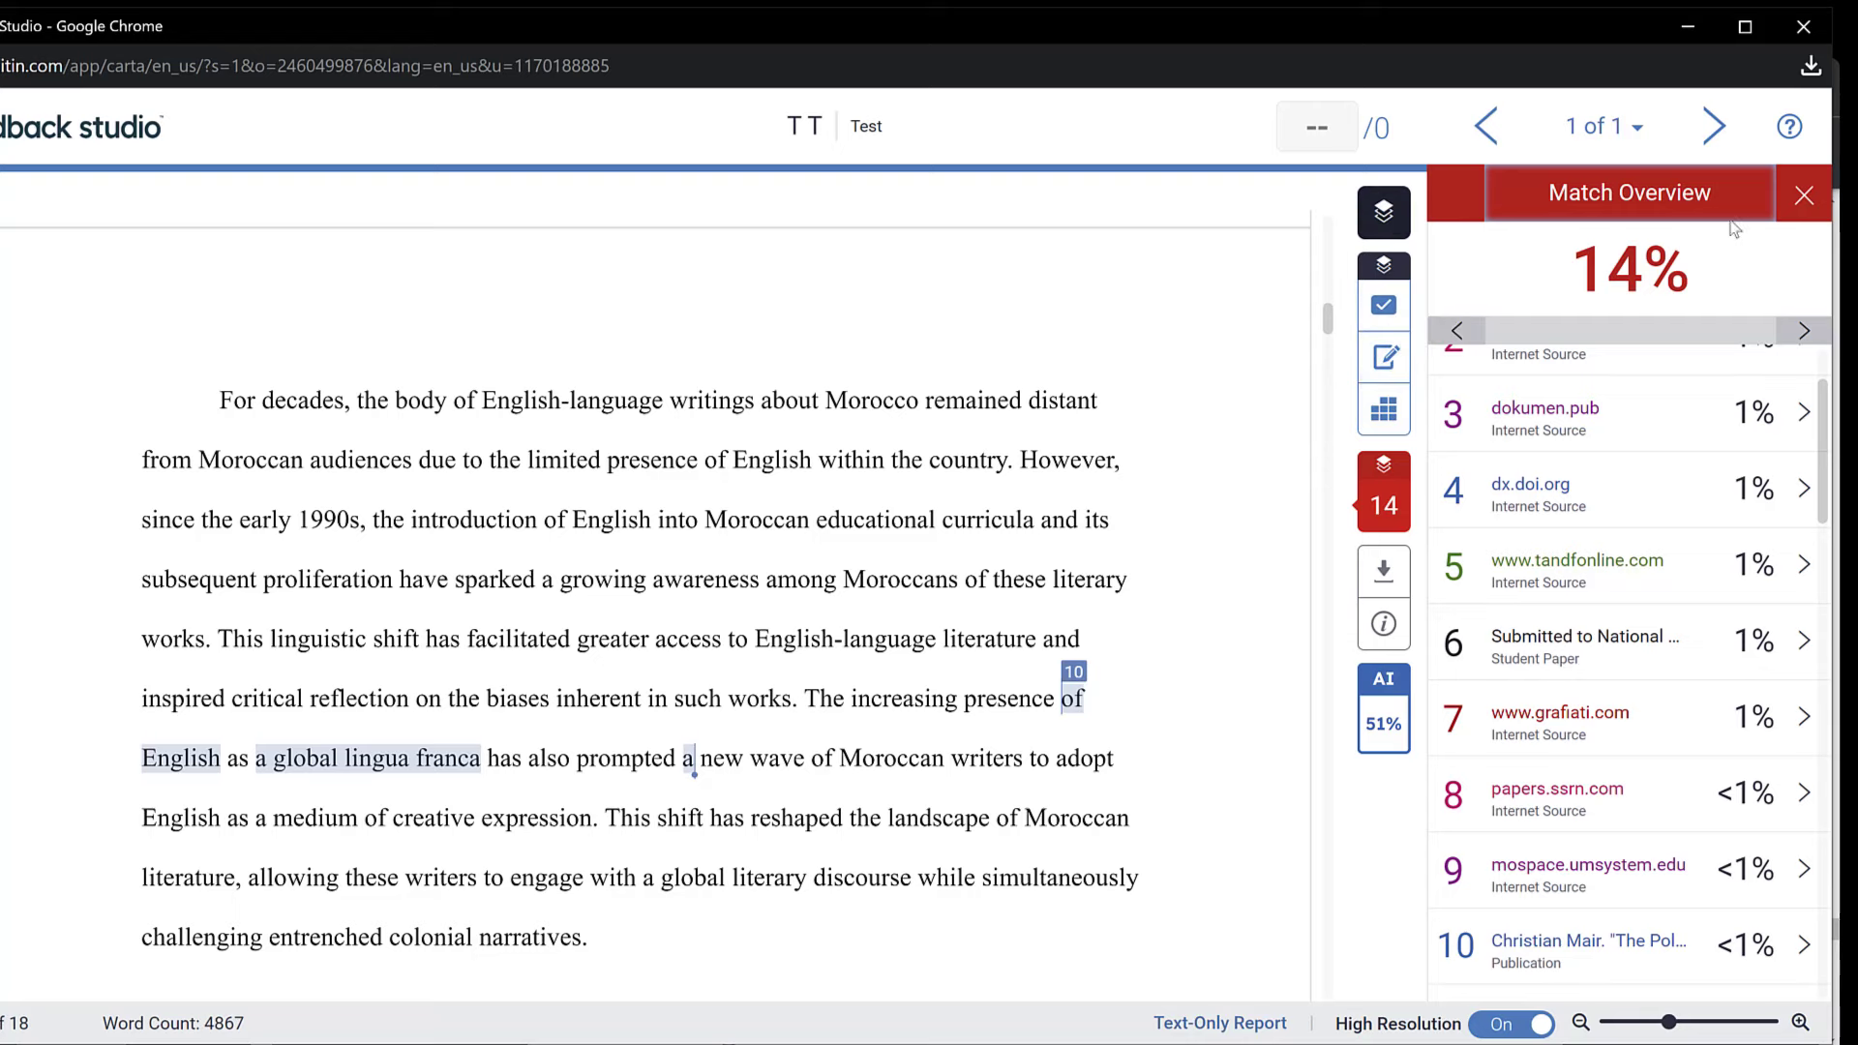
{"action": "left_click", "coordinate": [1824, 203]}
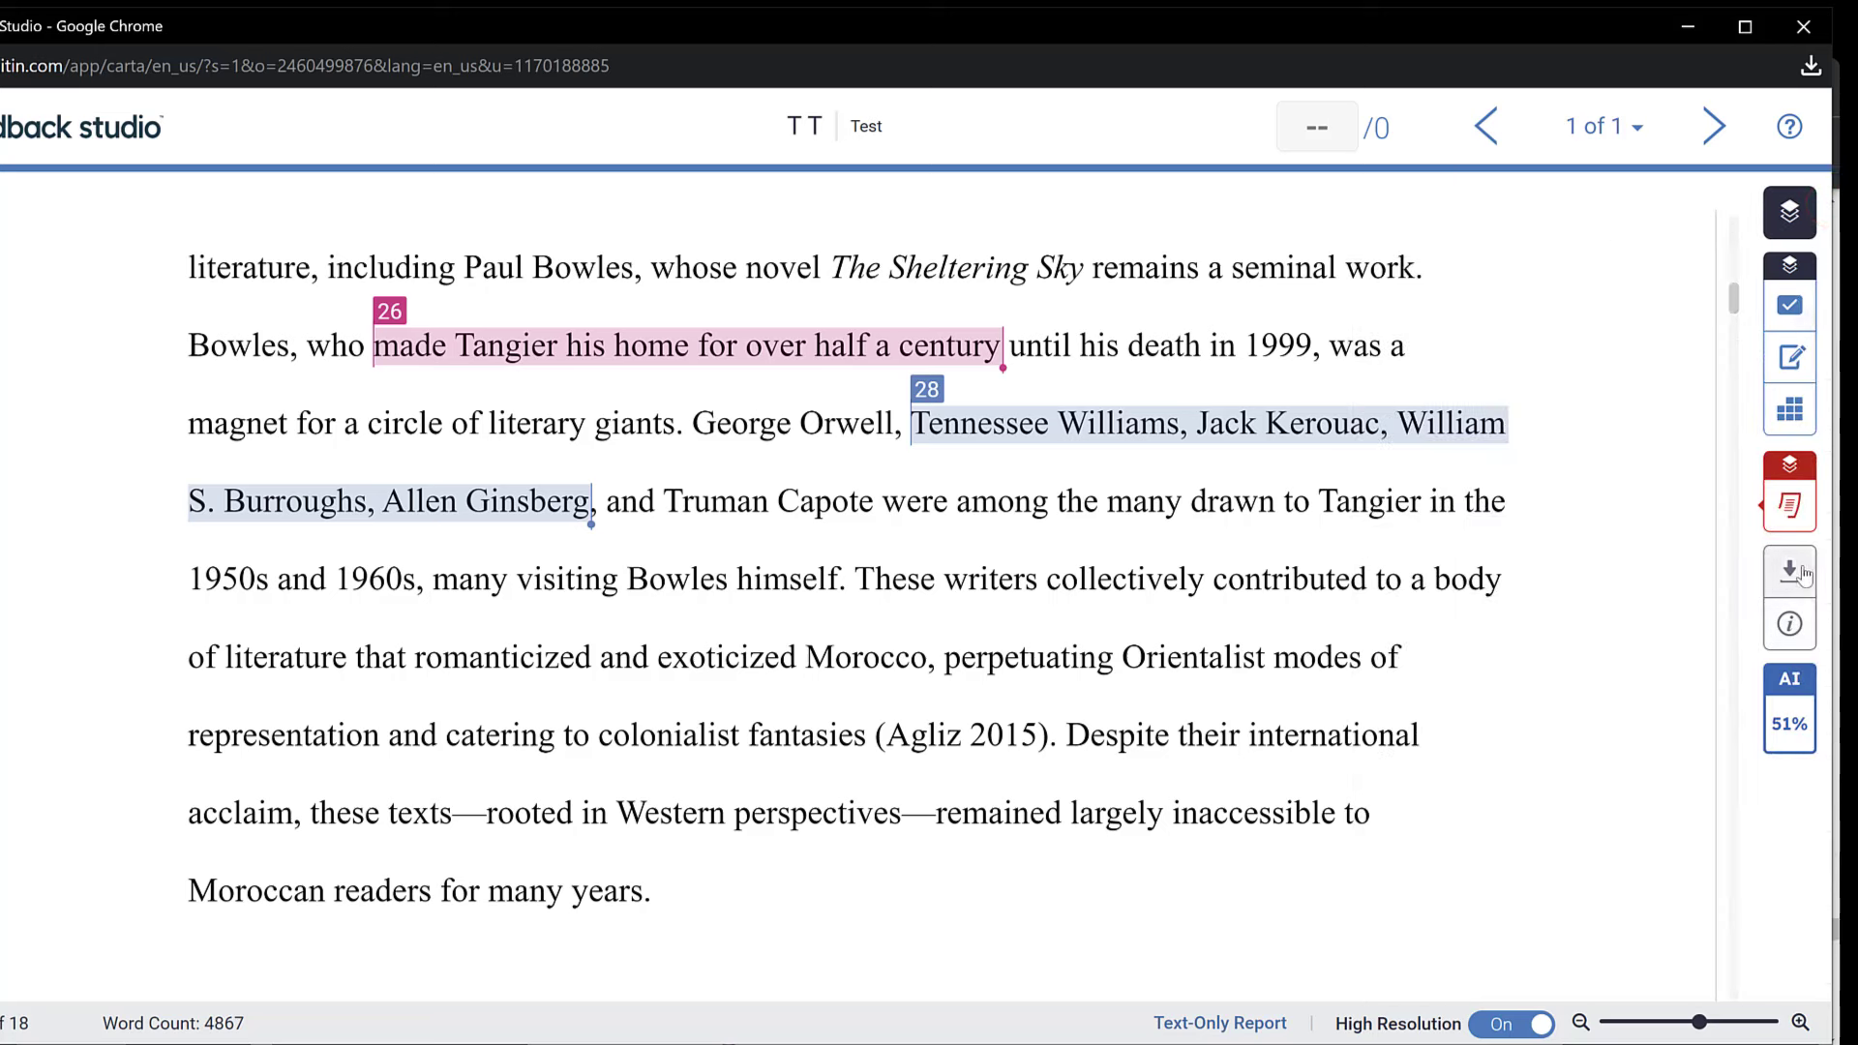
Step: Exclude quotes and bibliography in Filters and Settings, dropping similarity from 14% to 6%
{"action": "mouse_move", "coordinate": [1789, 504]}
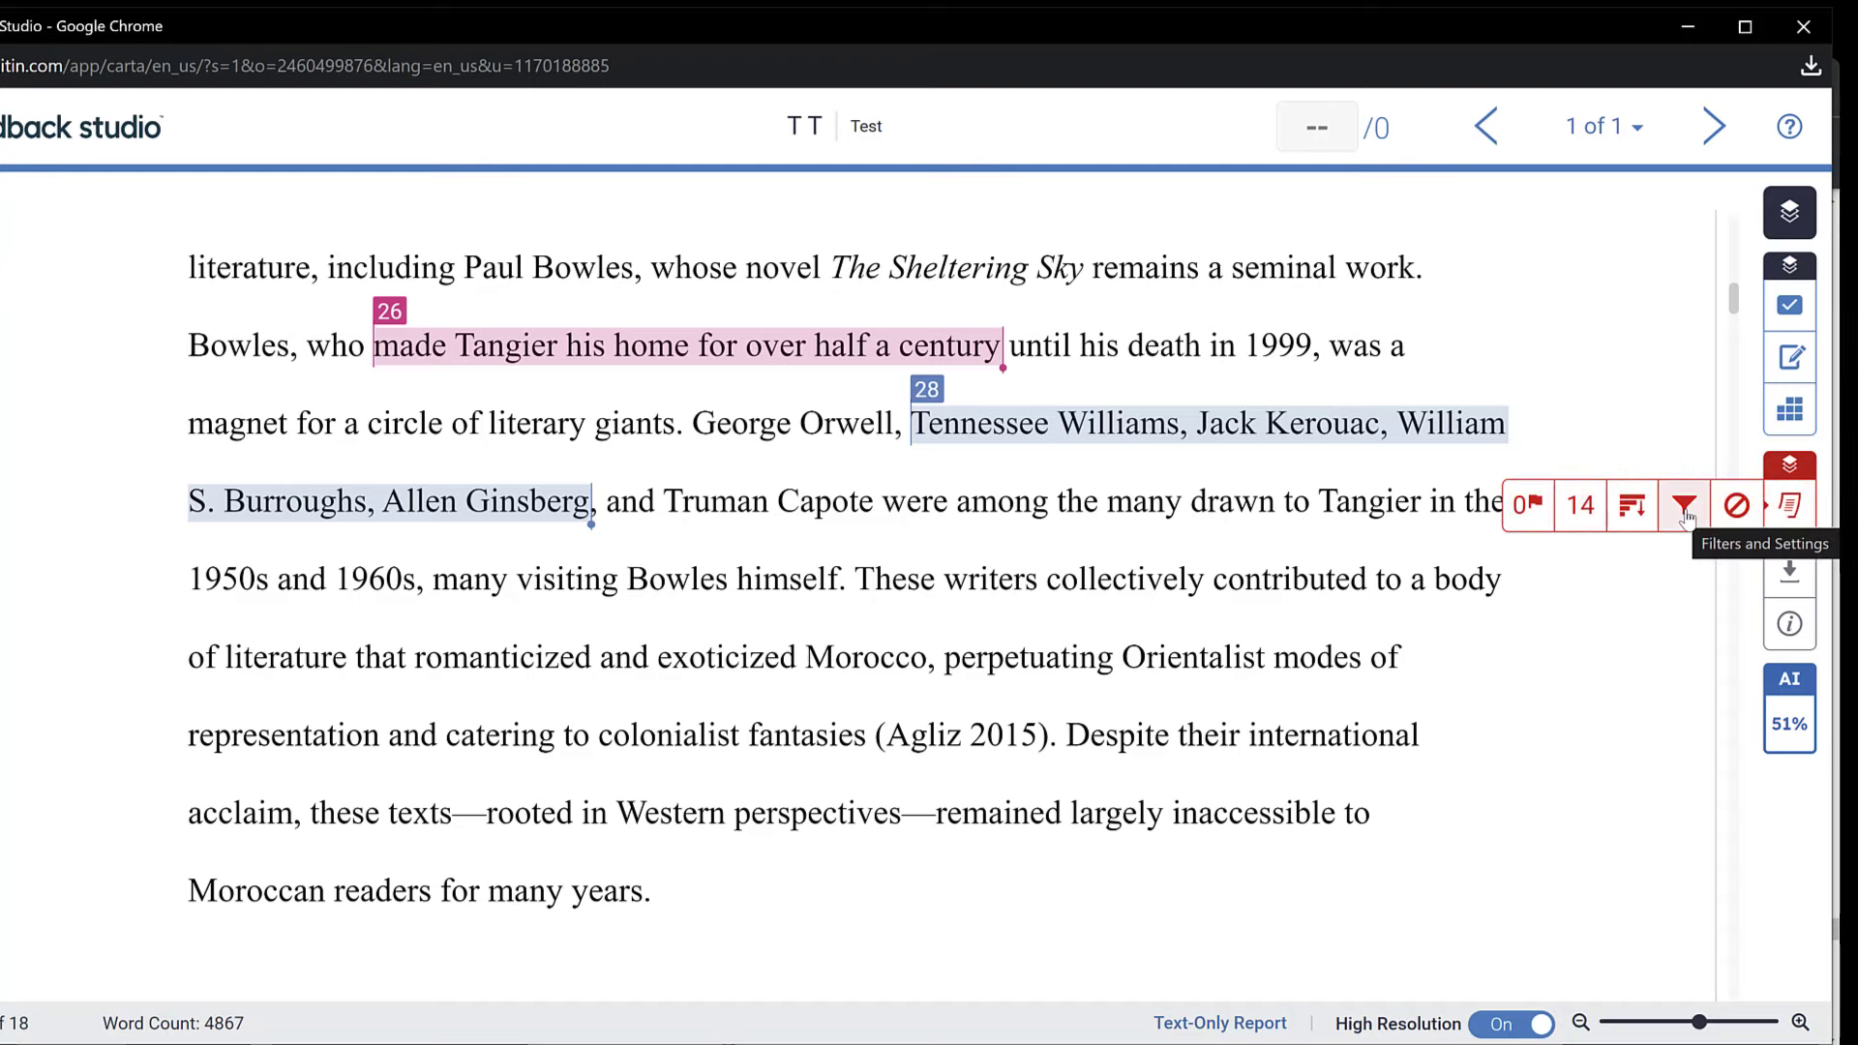
{"action": "left_click", "coordinate": [1685, 508]}
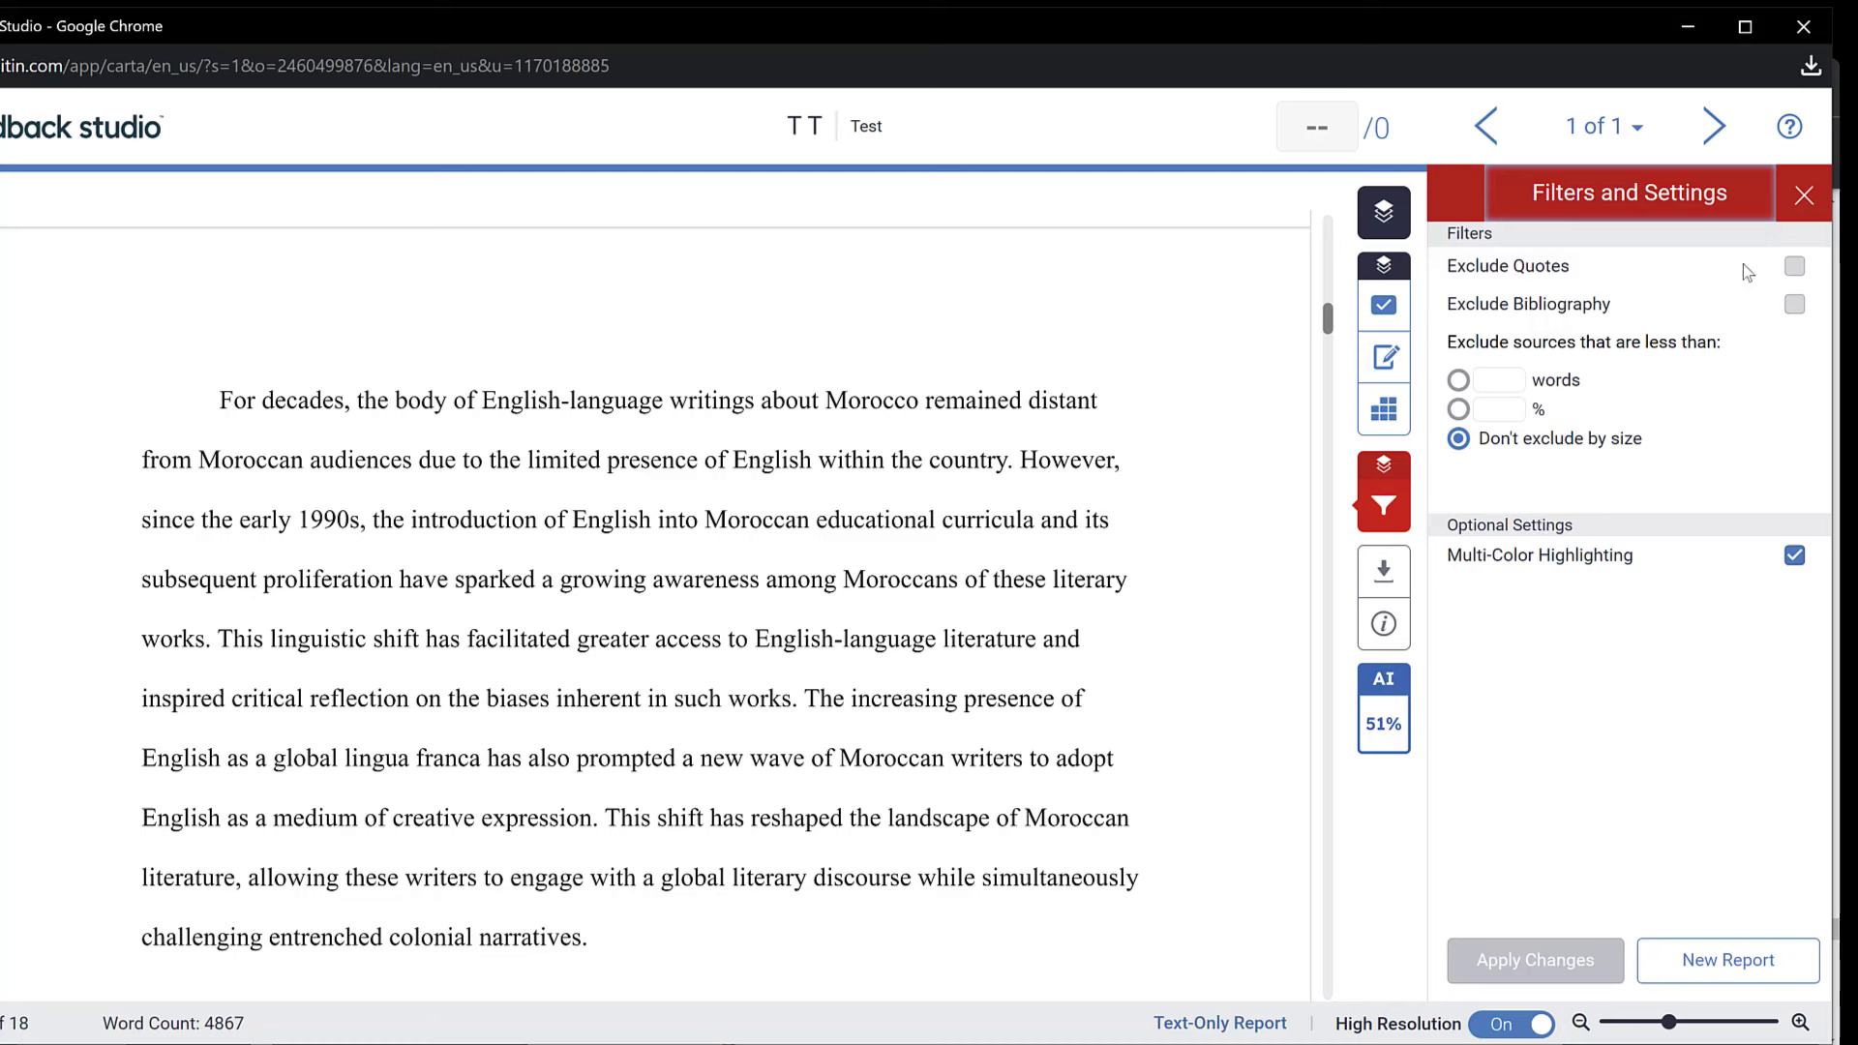
{"action": "left_click", "coordinate": [1792, 267]}
{"action": "left_click", "coordinate": [1795, 304]}
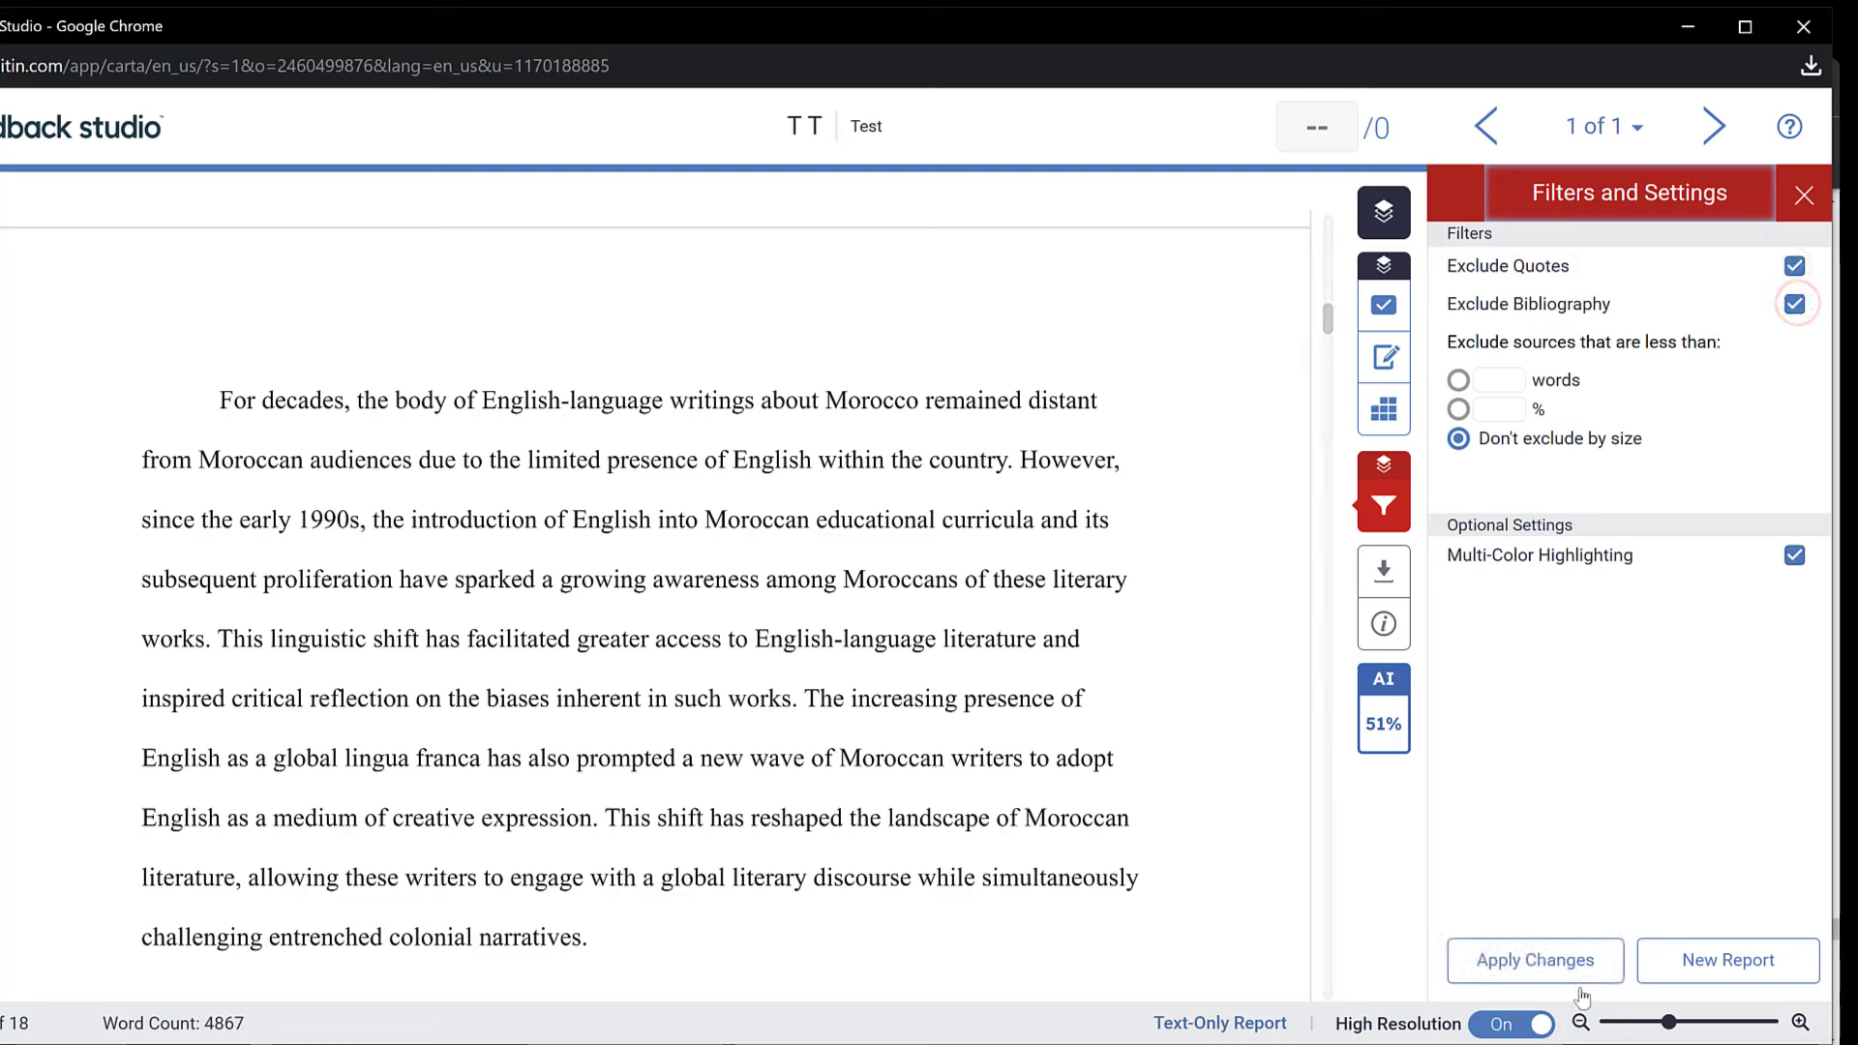
{"action": "left_click", "coordinate": [1533, 967]}
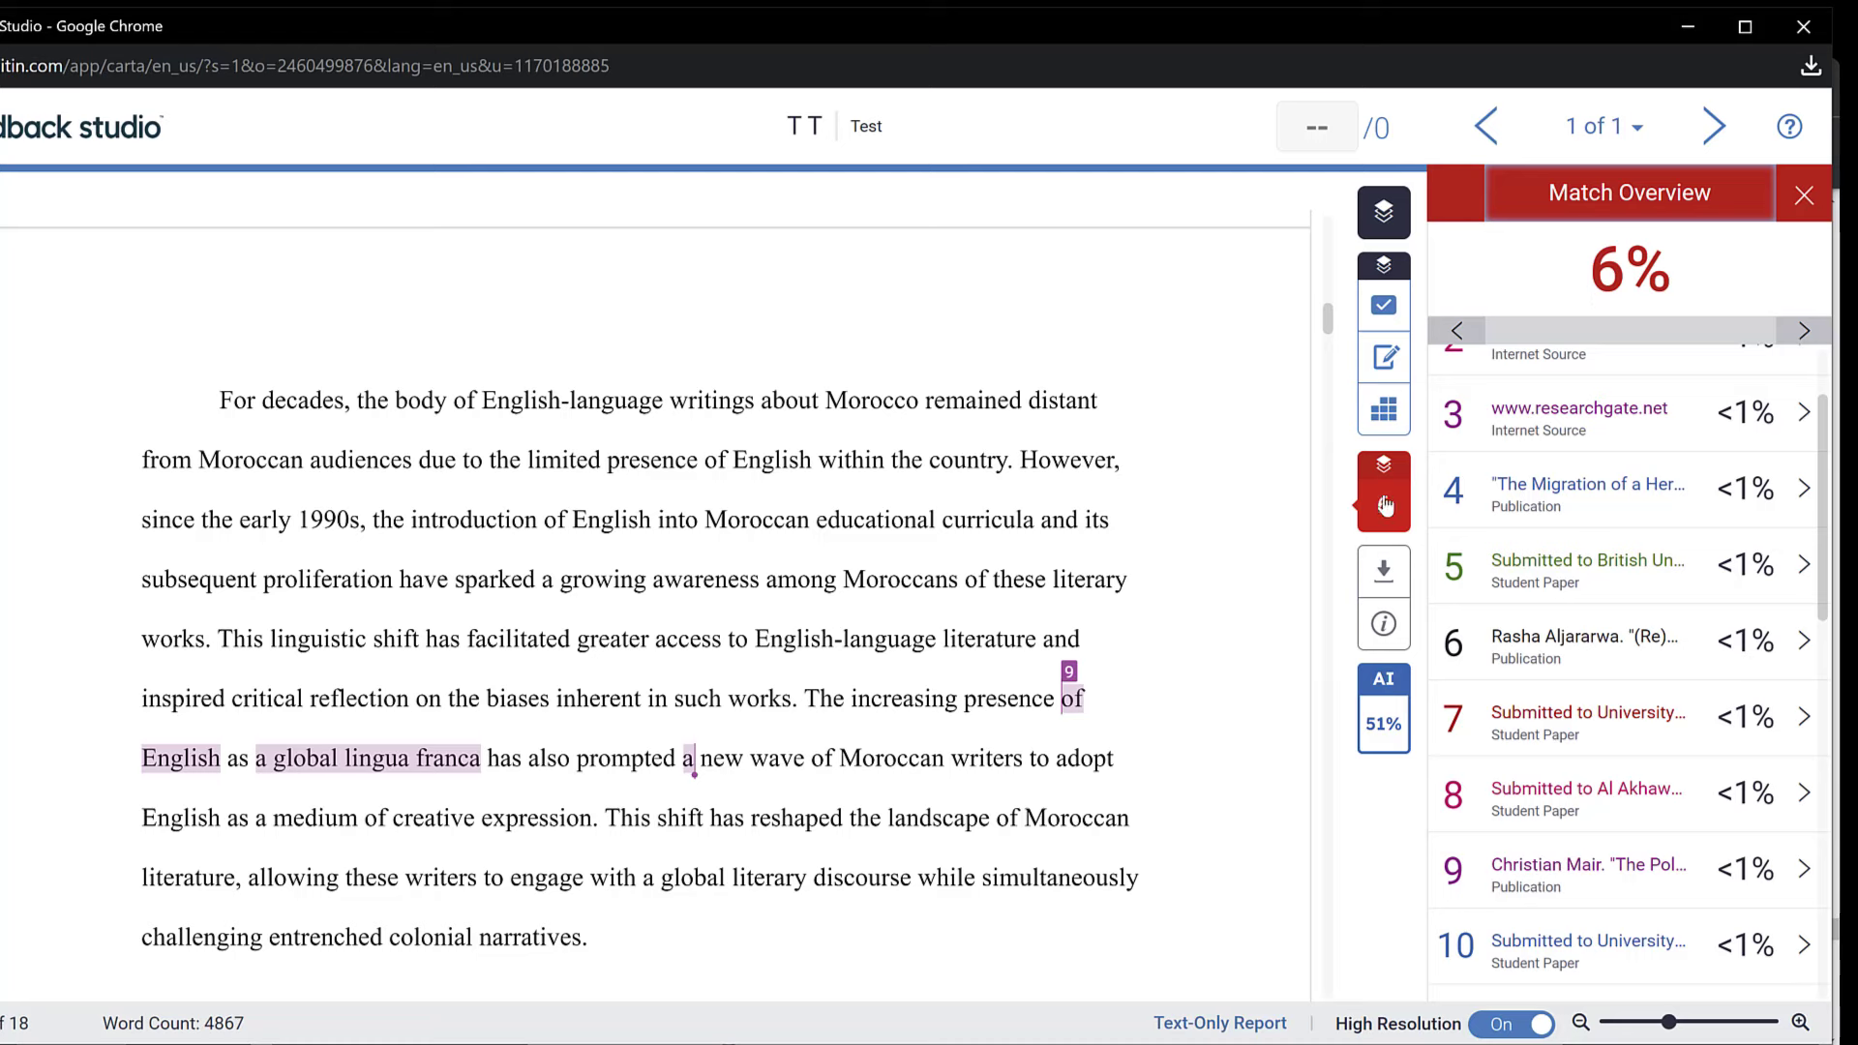
Step: View All Sources and the empty Excluded Sources list, then the Rubric panel with no rubric
{"action": "mouse_move", "coordinate": [1386, 506]}
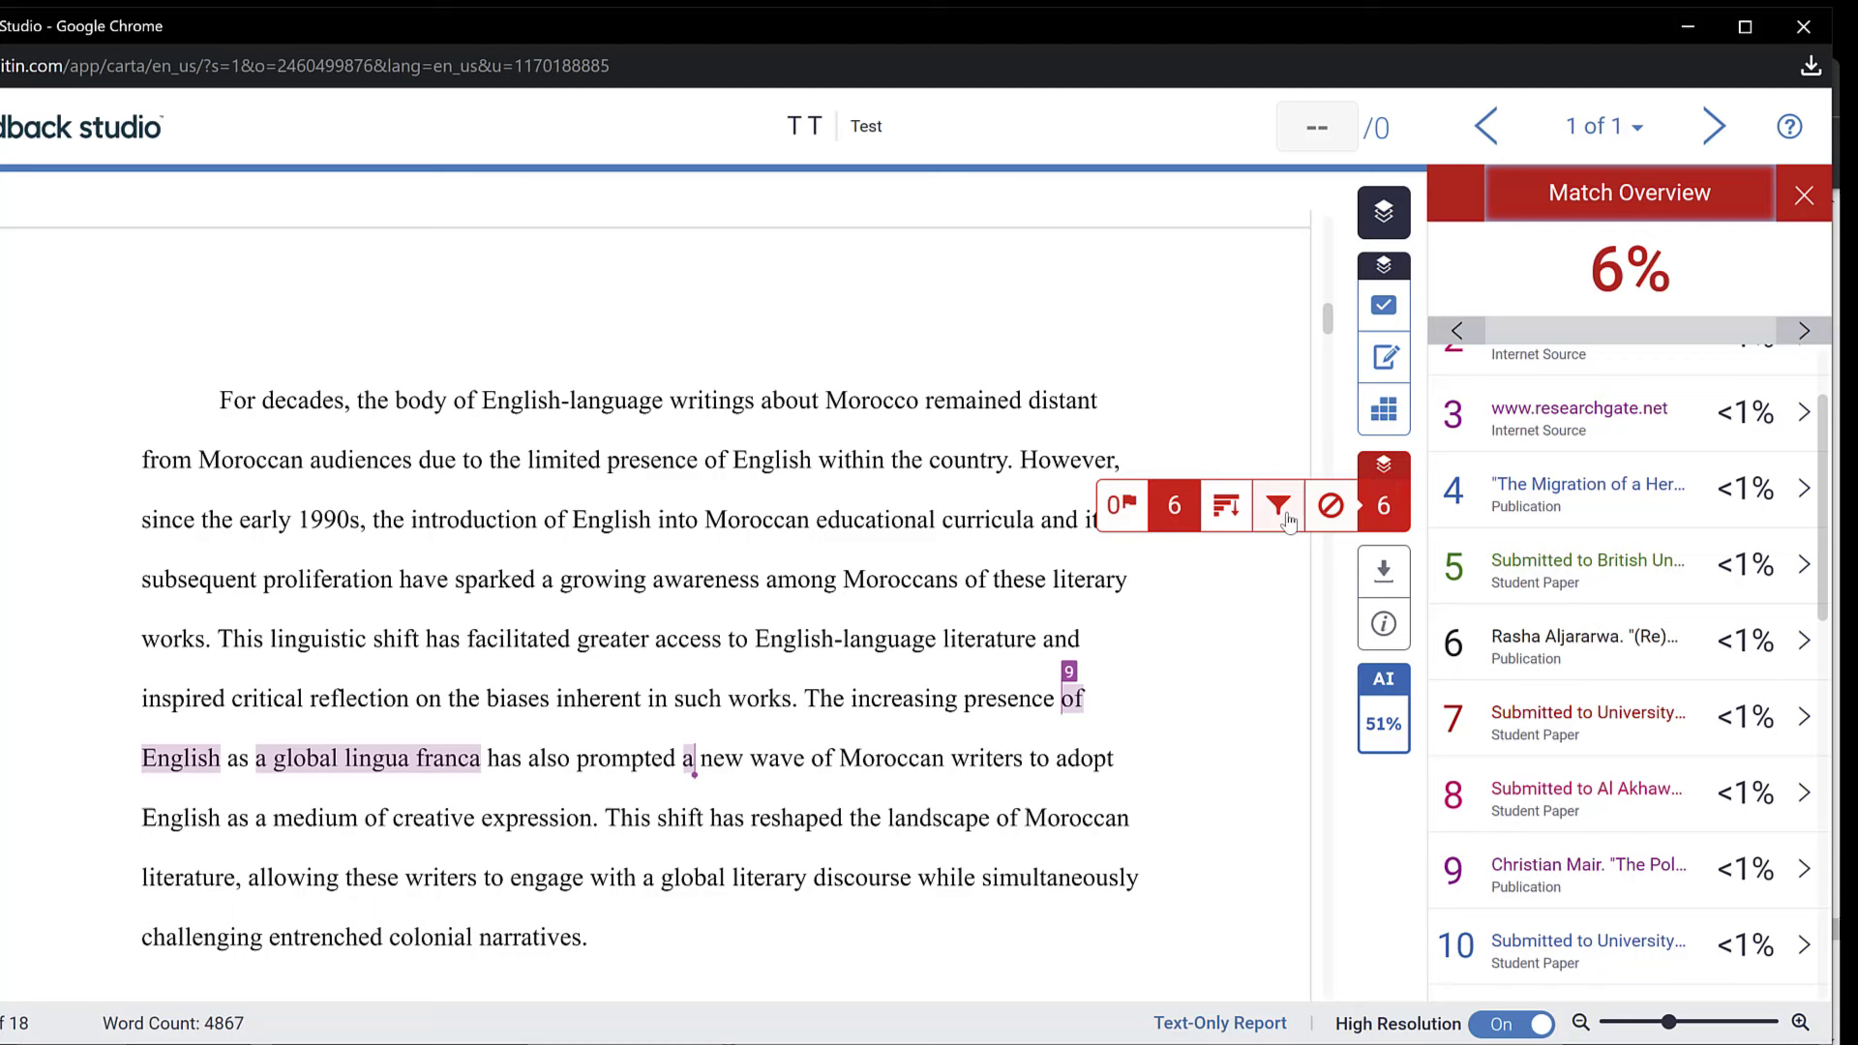
{"action": "left_click", "coordinate": [1228, 507]}
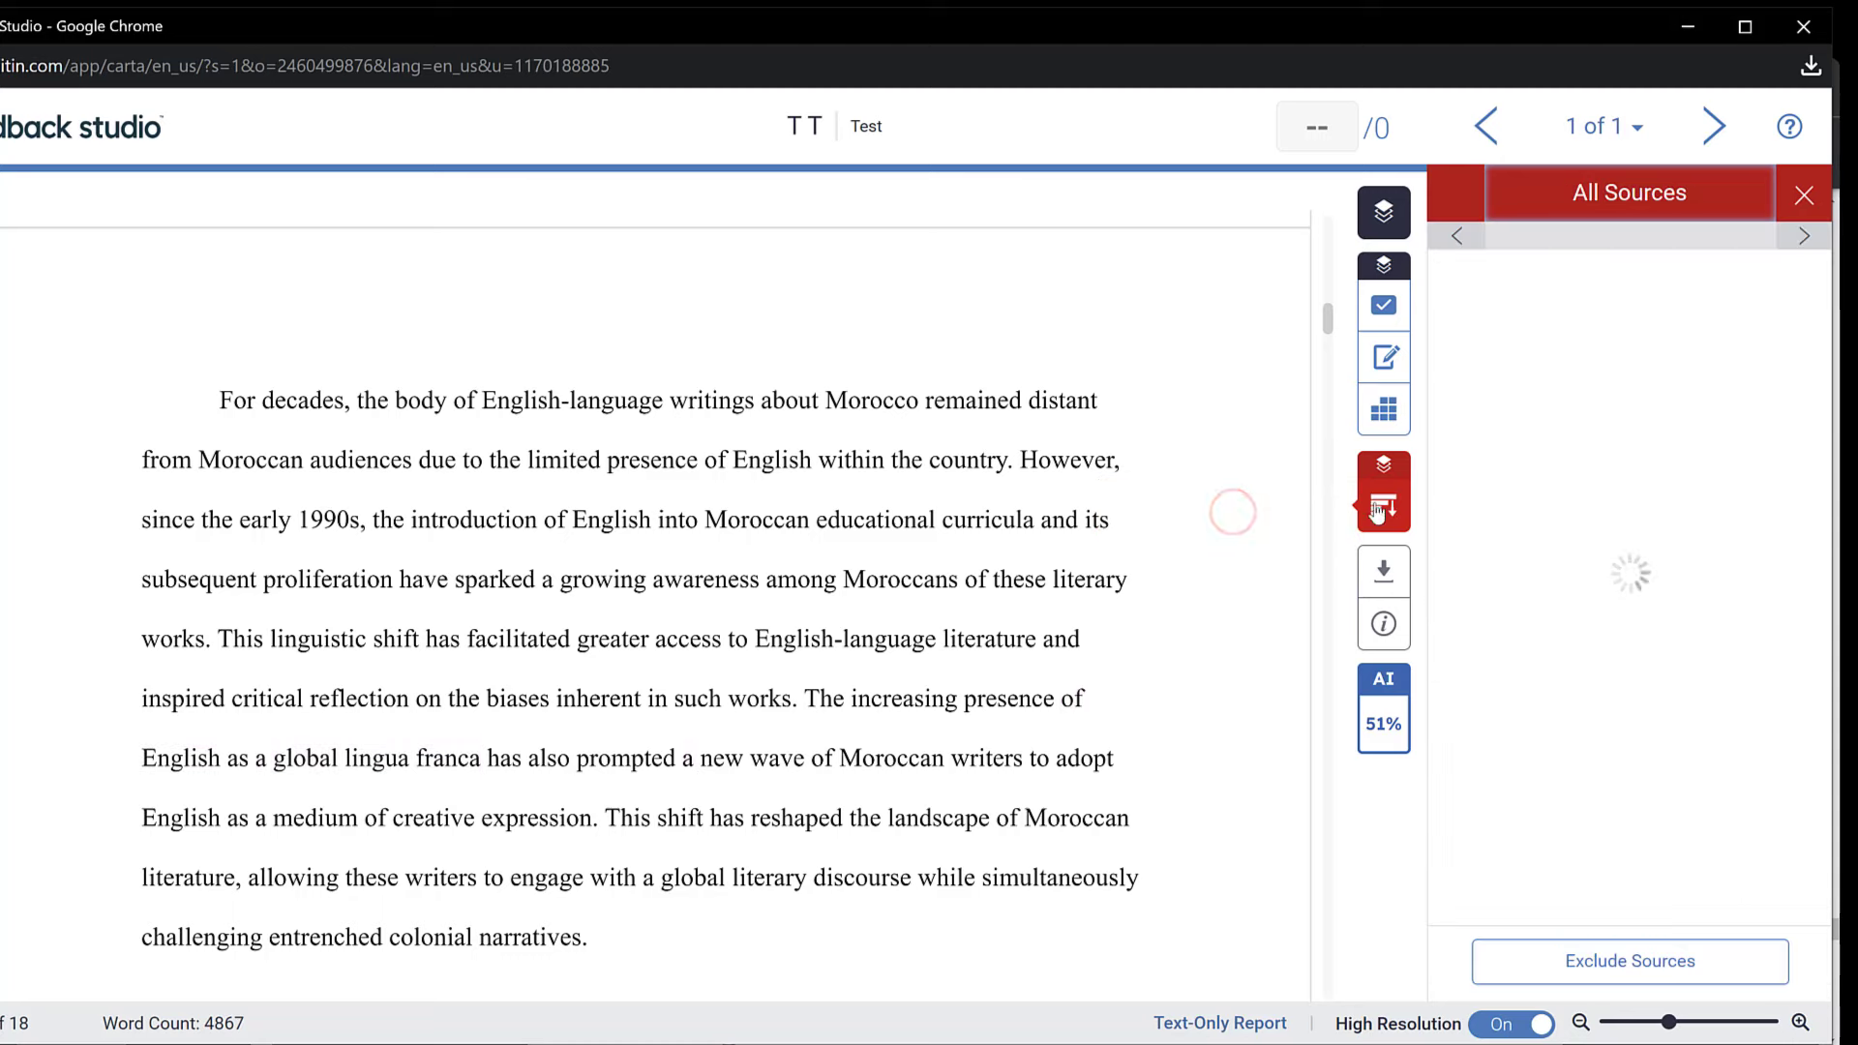
{"action": "mouse_move", "coordinate": [1386, 507]}
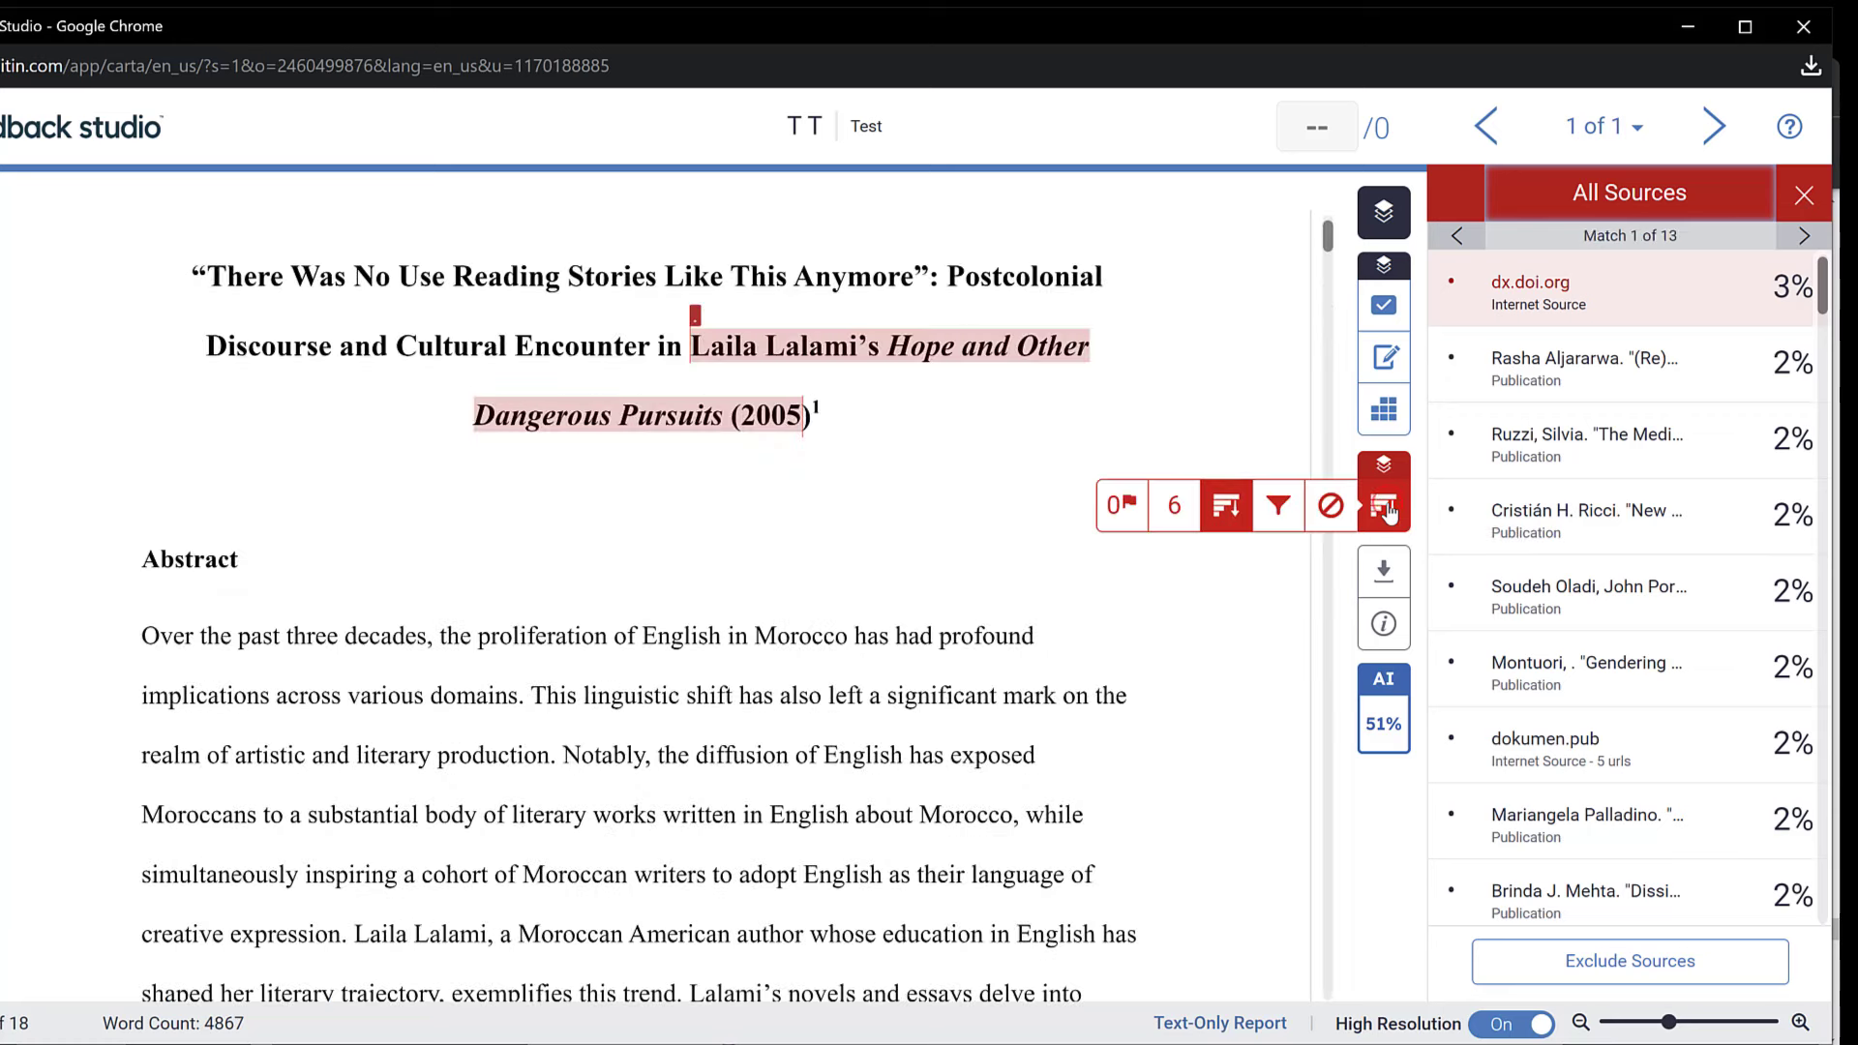
{"action": "left_click", "coordinate": [1332, 507]}
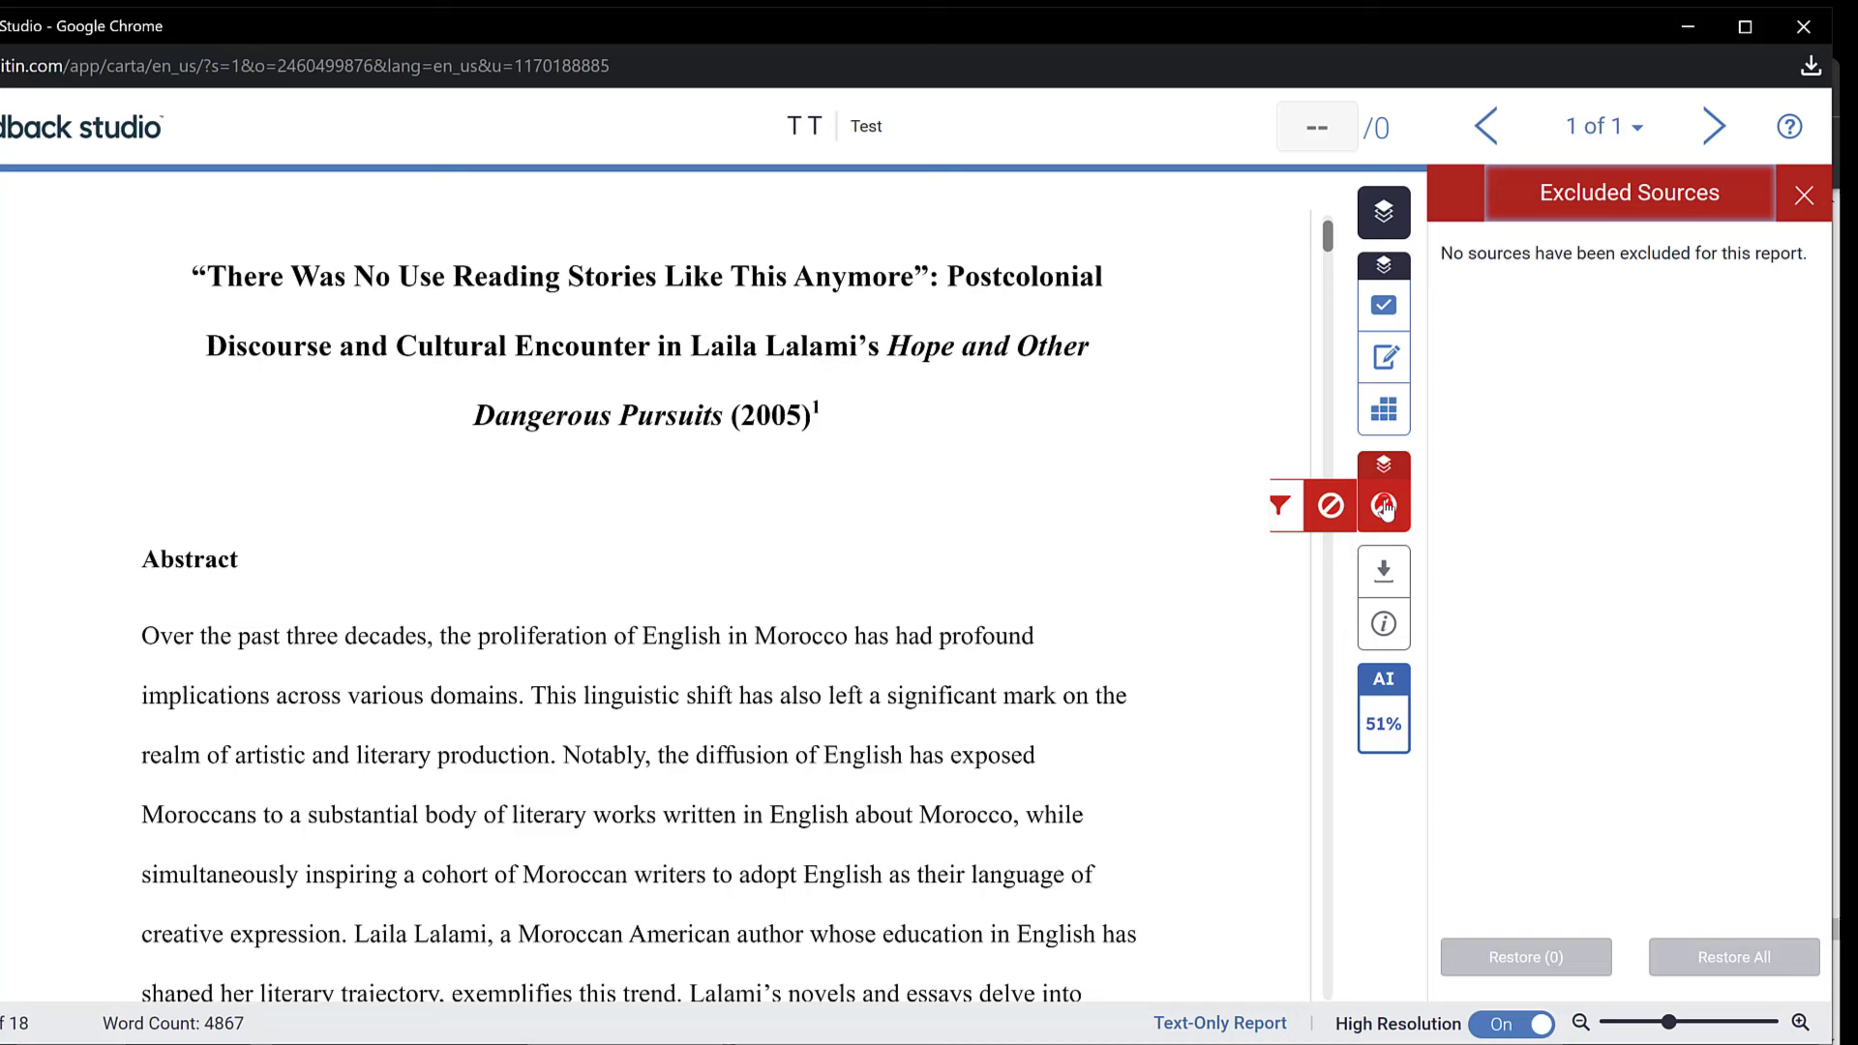
{"action": "left_click", "coordinate": [1386, 410]}
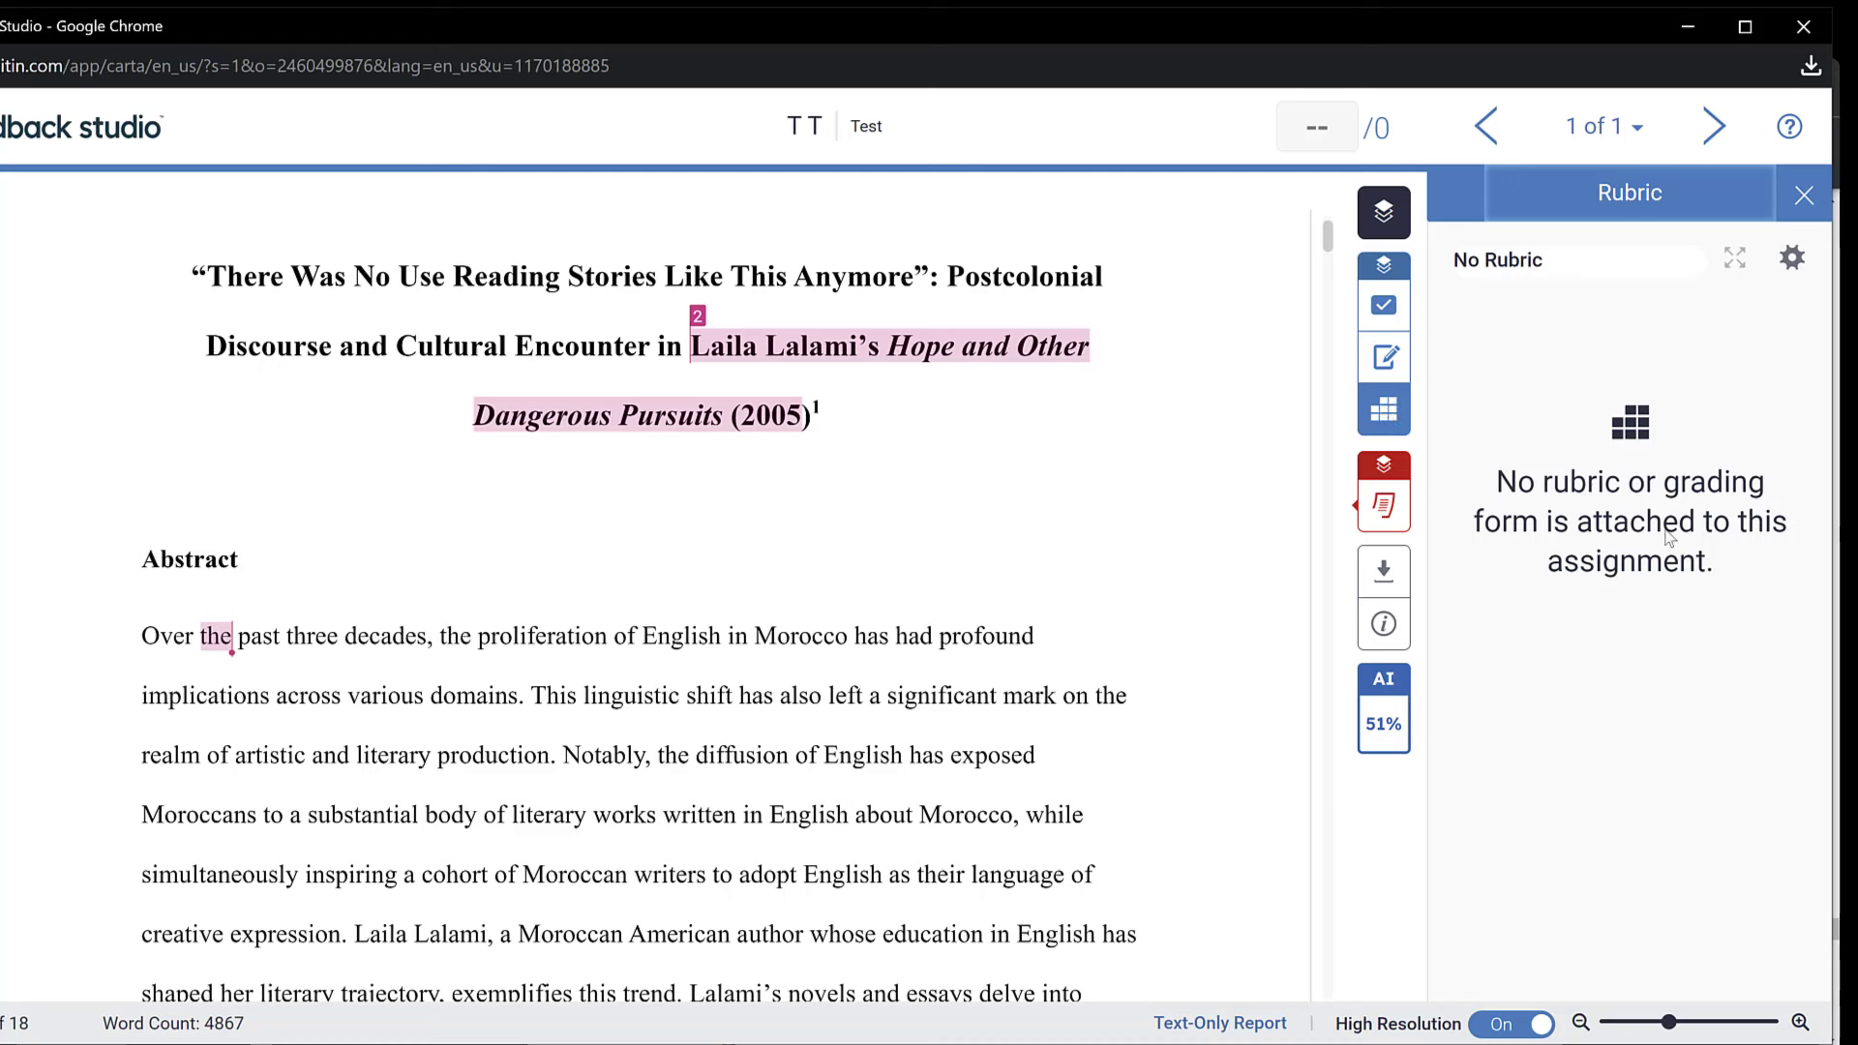
Step: Review the Feedback Summary, QuickMarks library and Active Layers panels
{"action": "left_click", "coordinate": [1385, 360]}
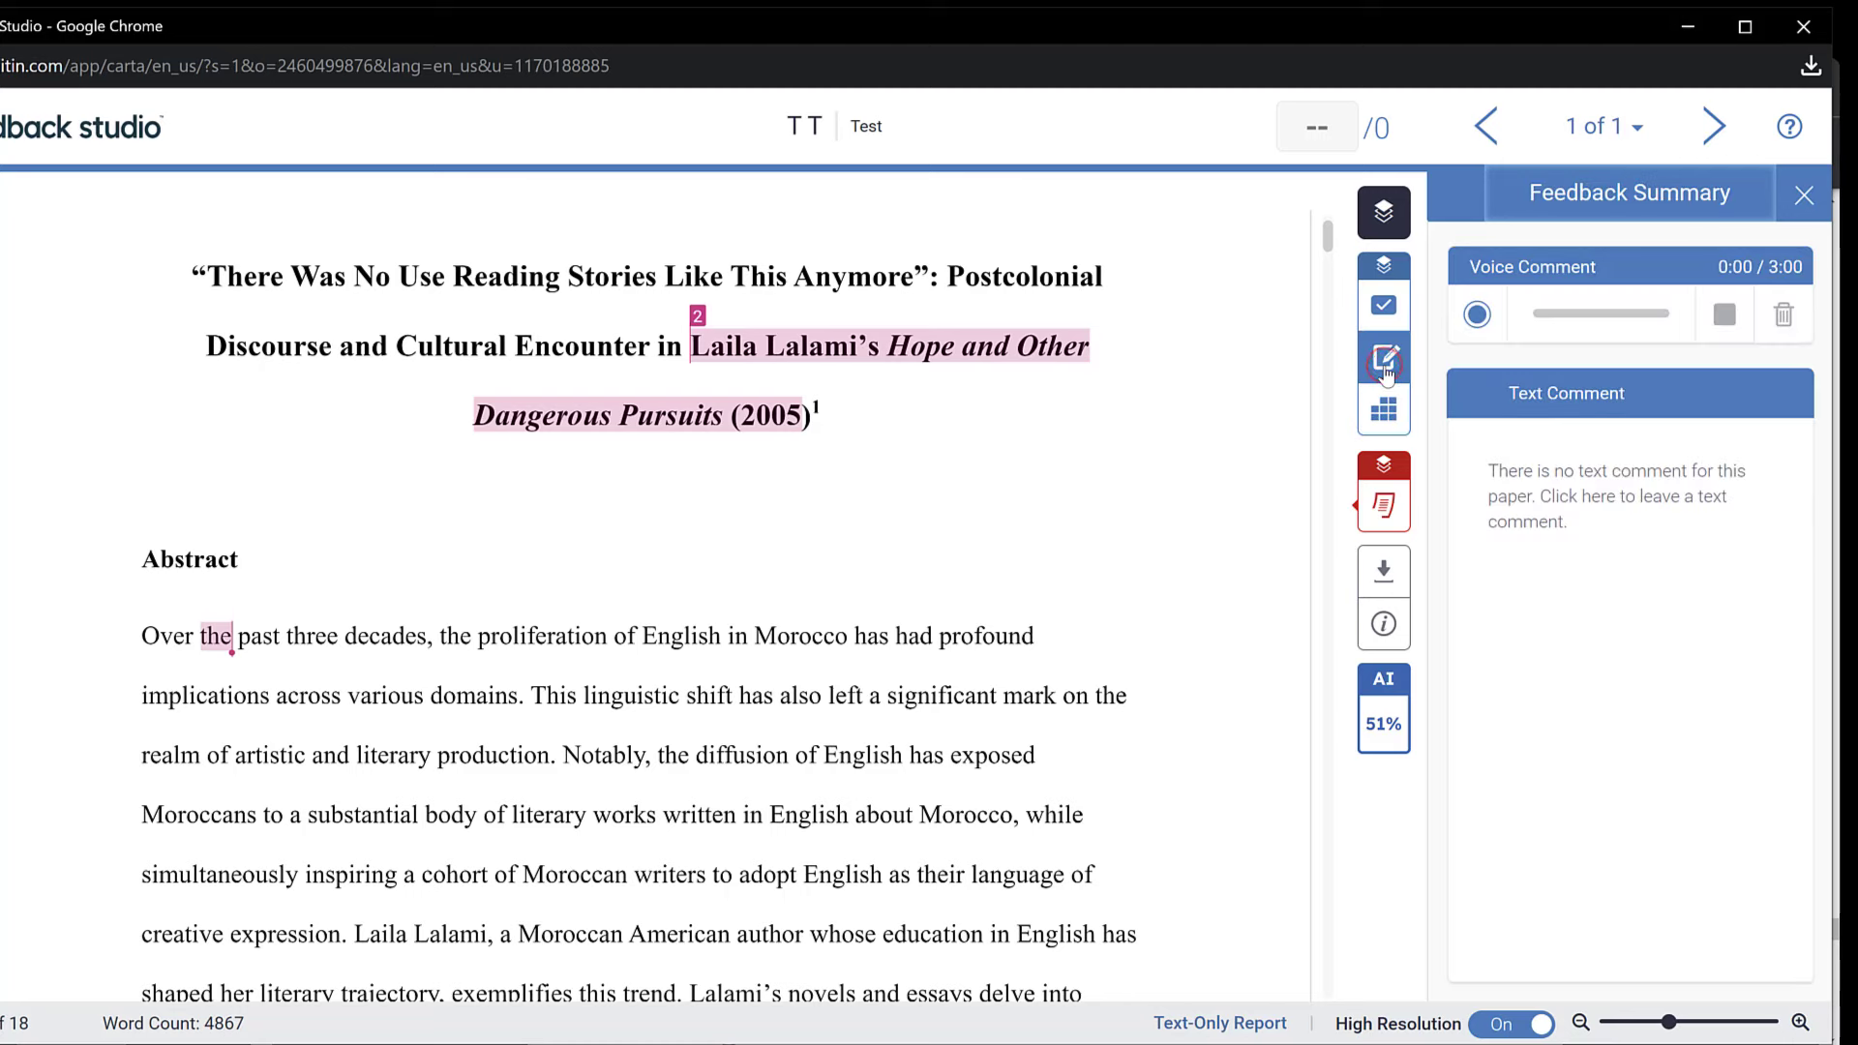
{"action": "left_click", "coordinate": [1395, 307]}
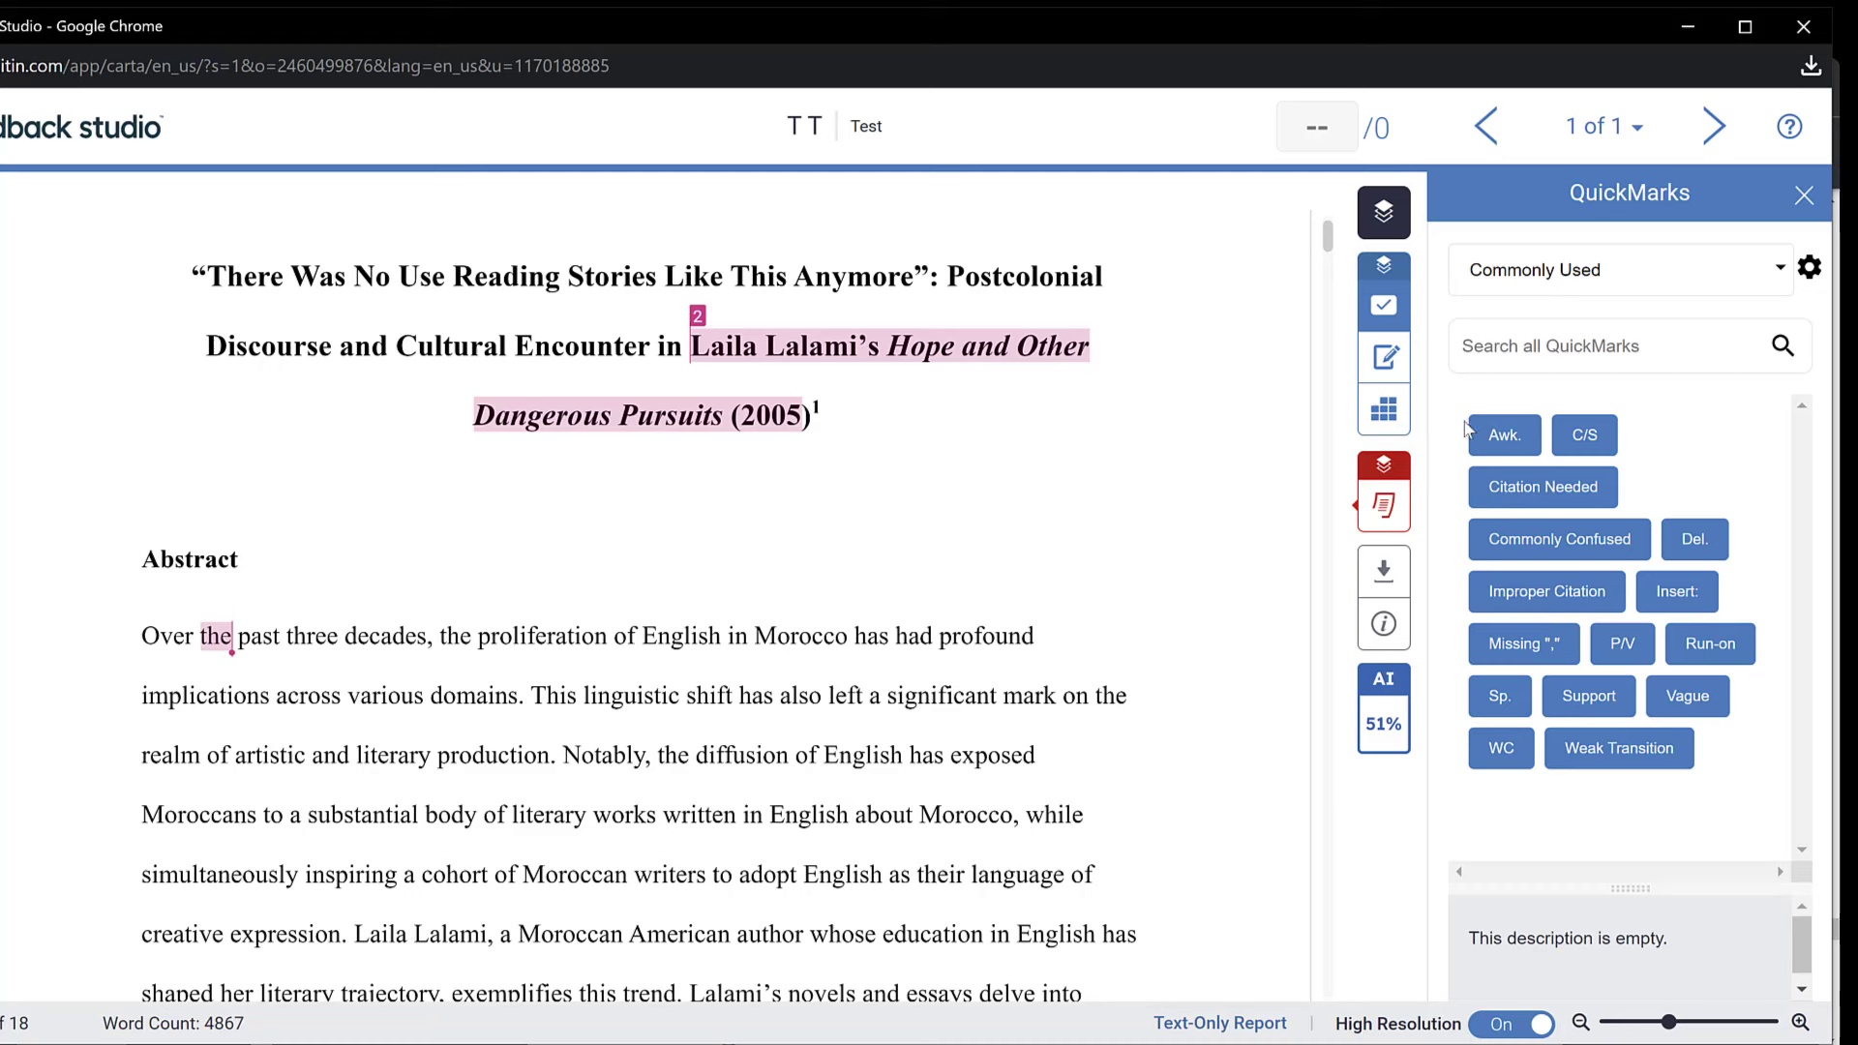
{"action": "left_click", "coordinate": [1384, 214]}
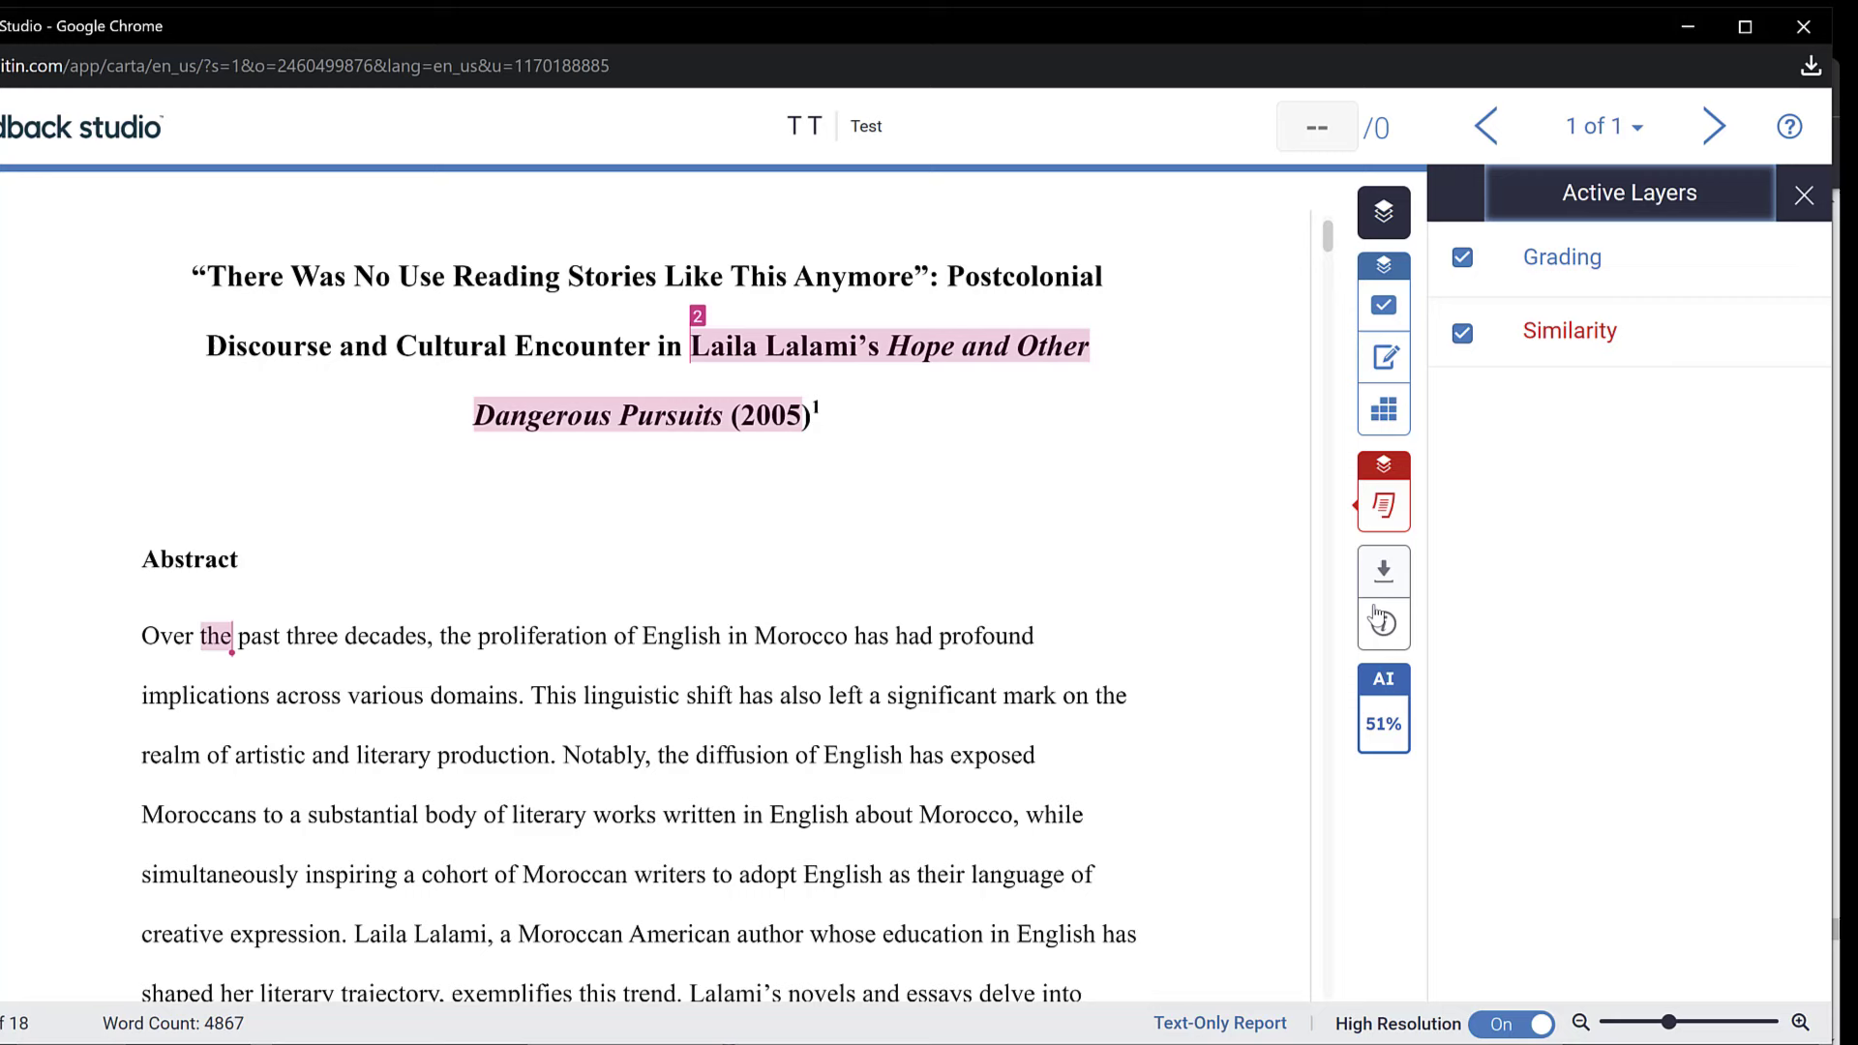
Step: Toggle the Grading layer off and back on, then open the AI 51% report
{"action": "left_click", "coordinate": [1463, 260]}
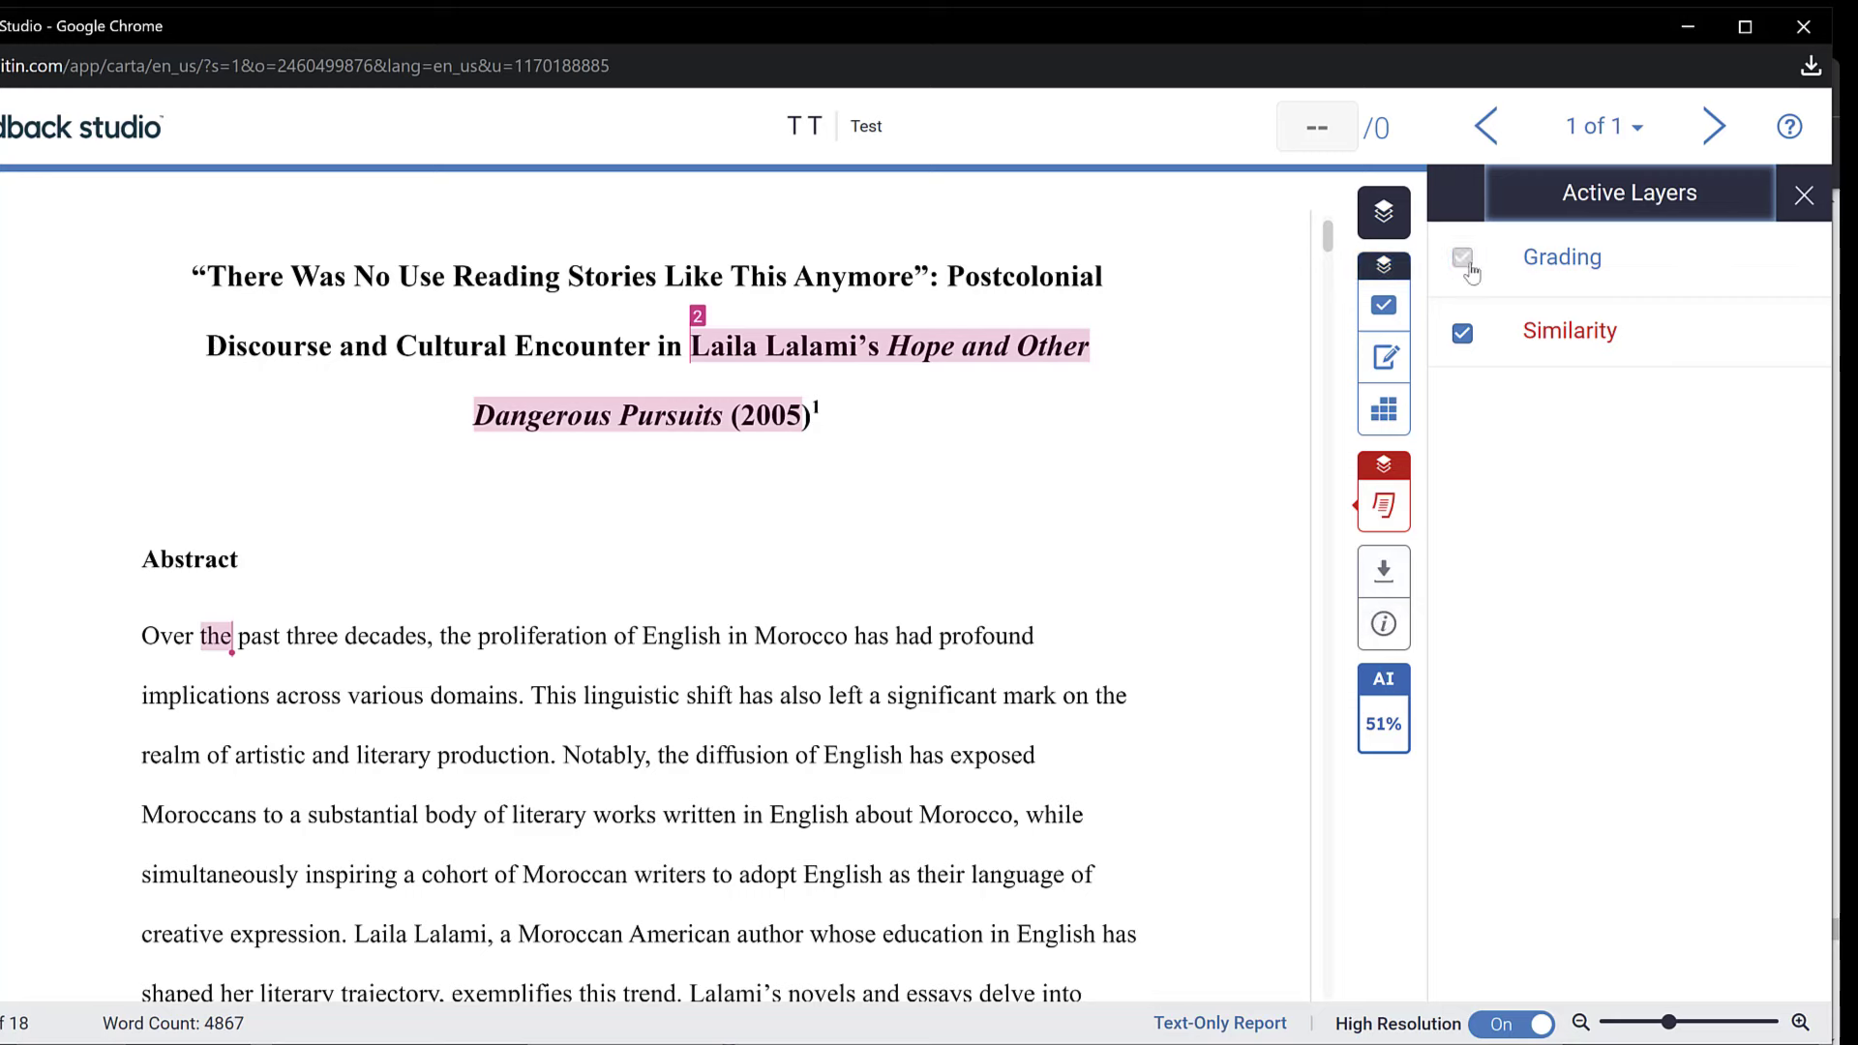
{"action": "left_click", "coordinate": [1465, 261]}
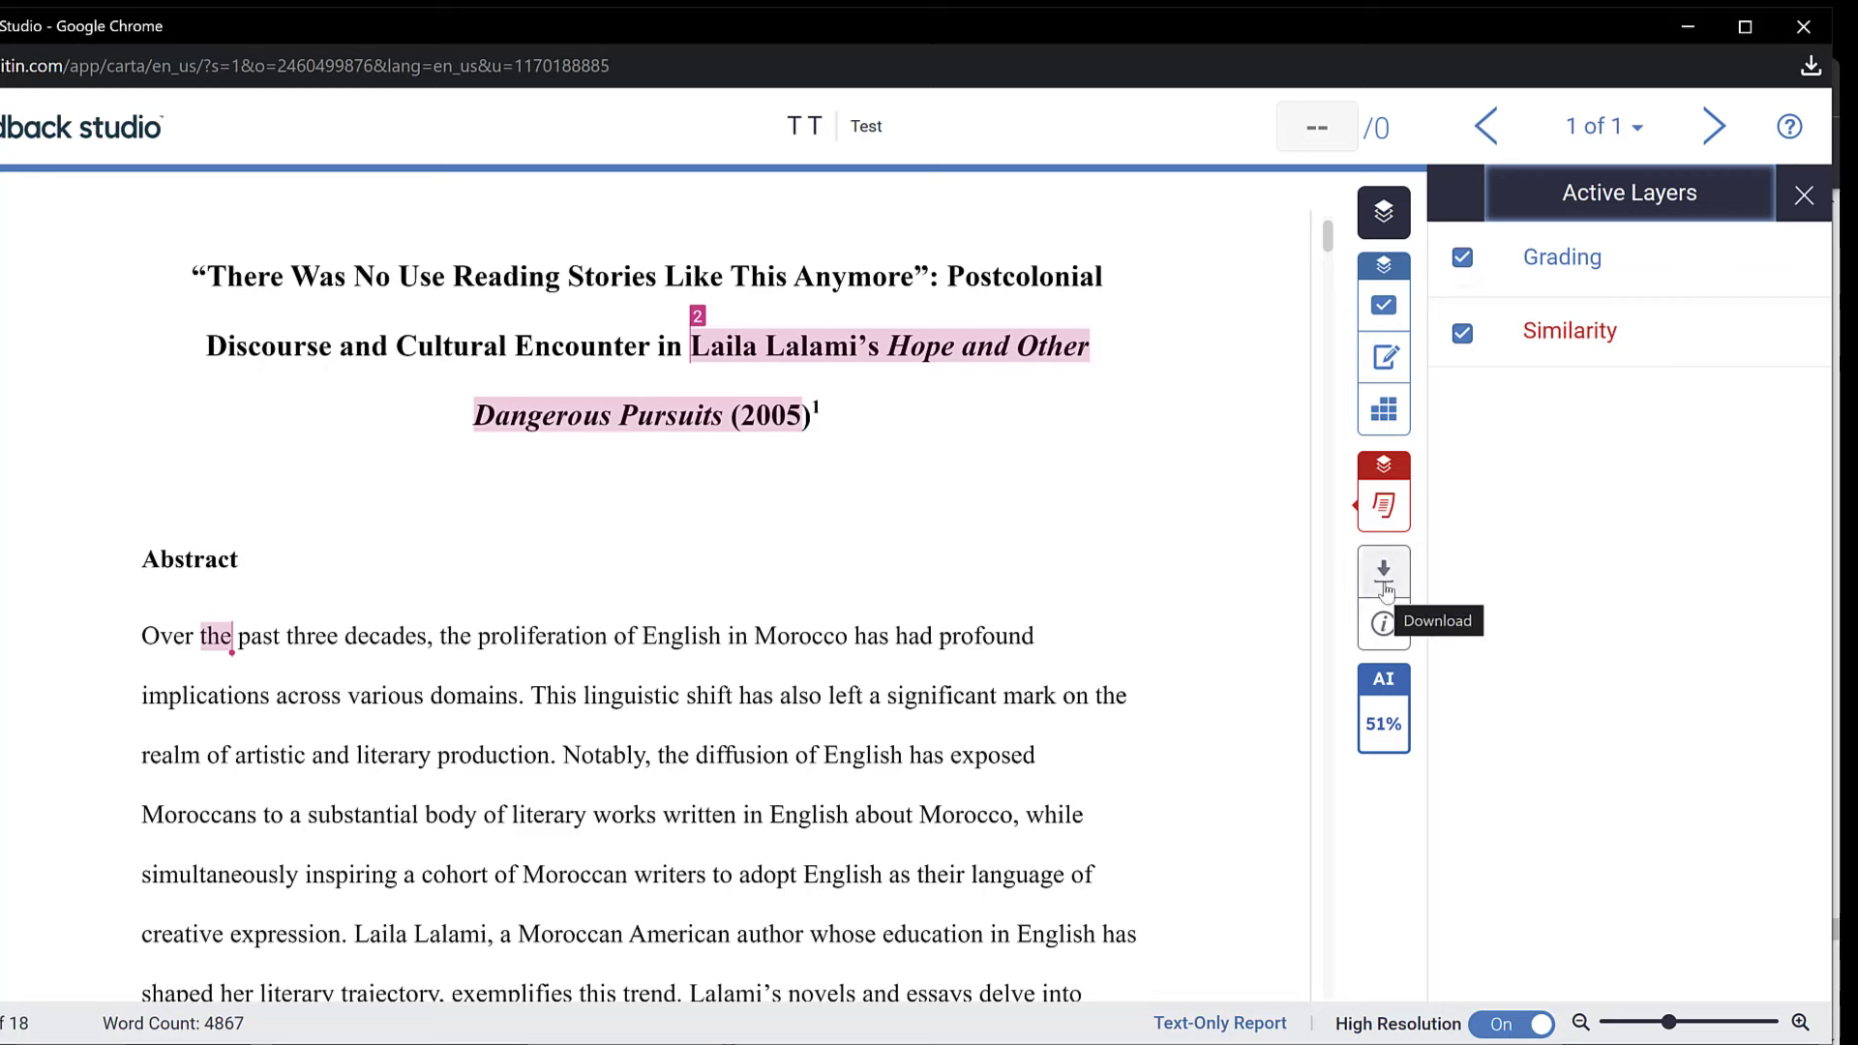
{"action": "left_click", "coordinate": [1391, 715]}
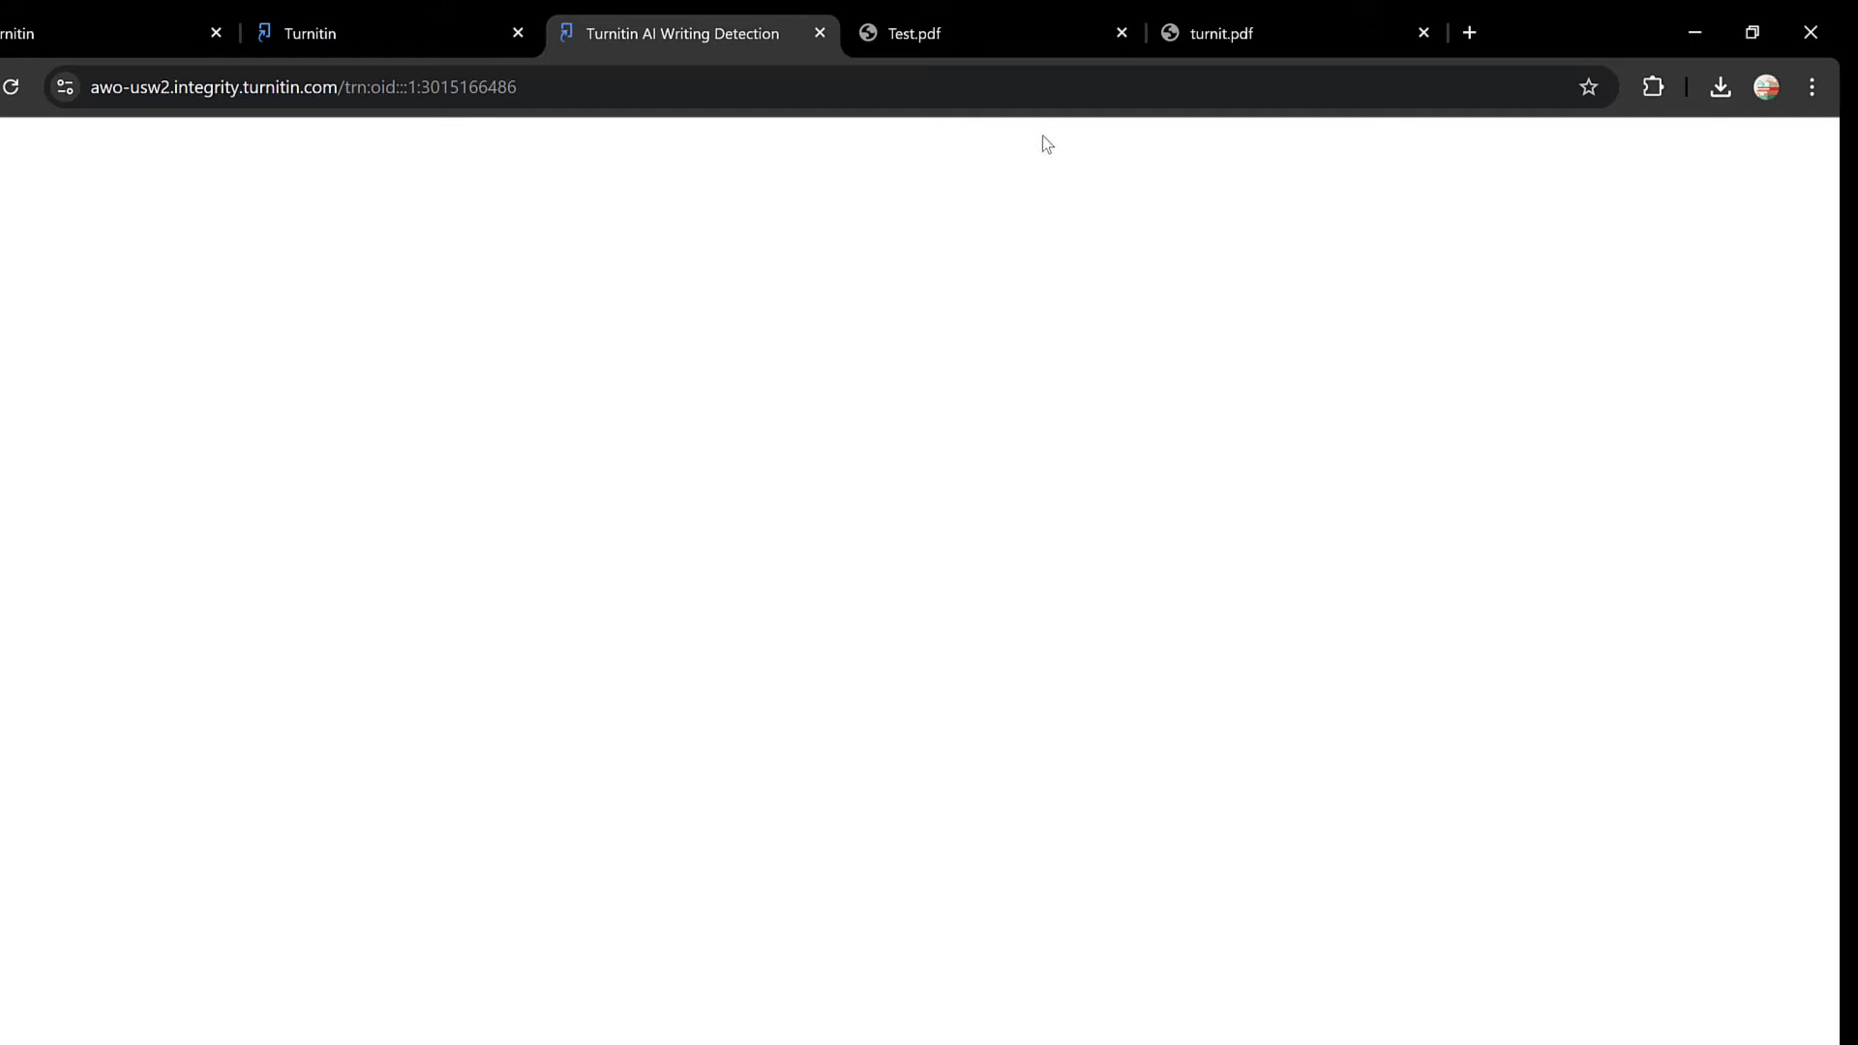
Step: Scroll the loaded AI report: 51% detected as AI, 0% AI-paraphrased, passages highlighted
{"action": "mouse_move", "coordinate": [926, 33]}
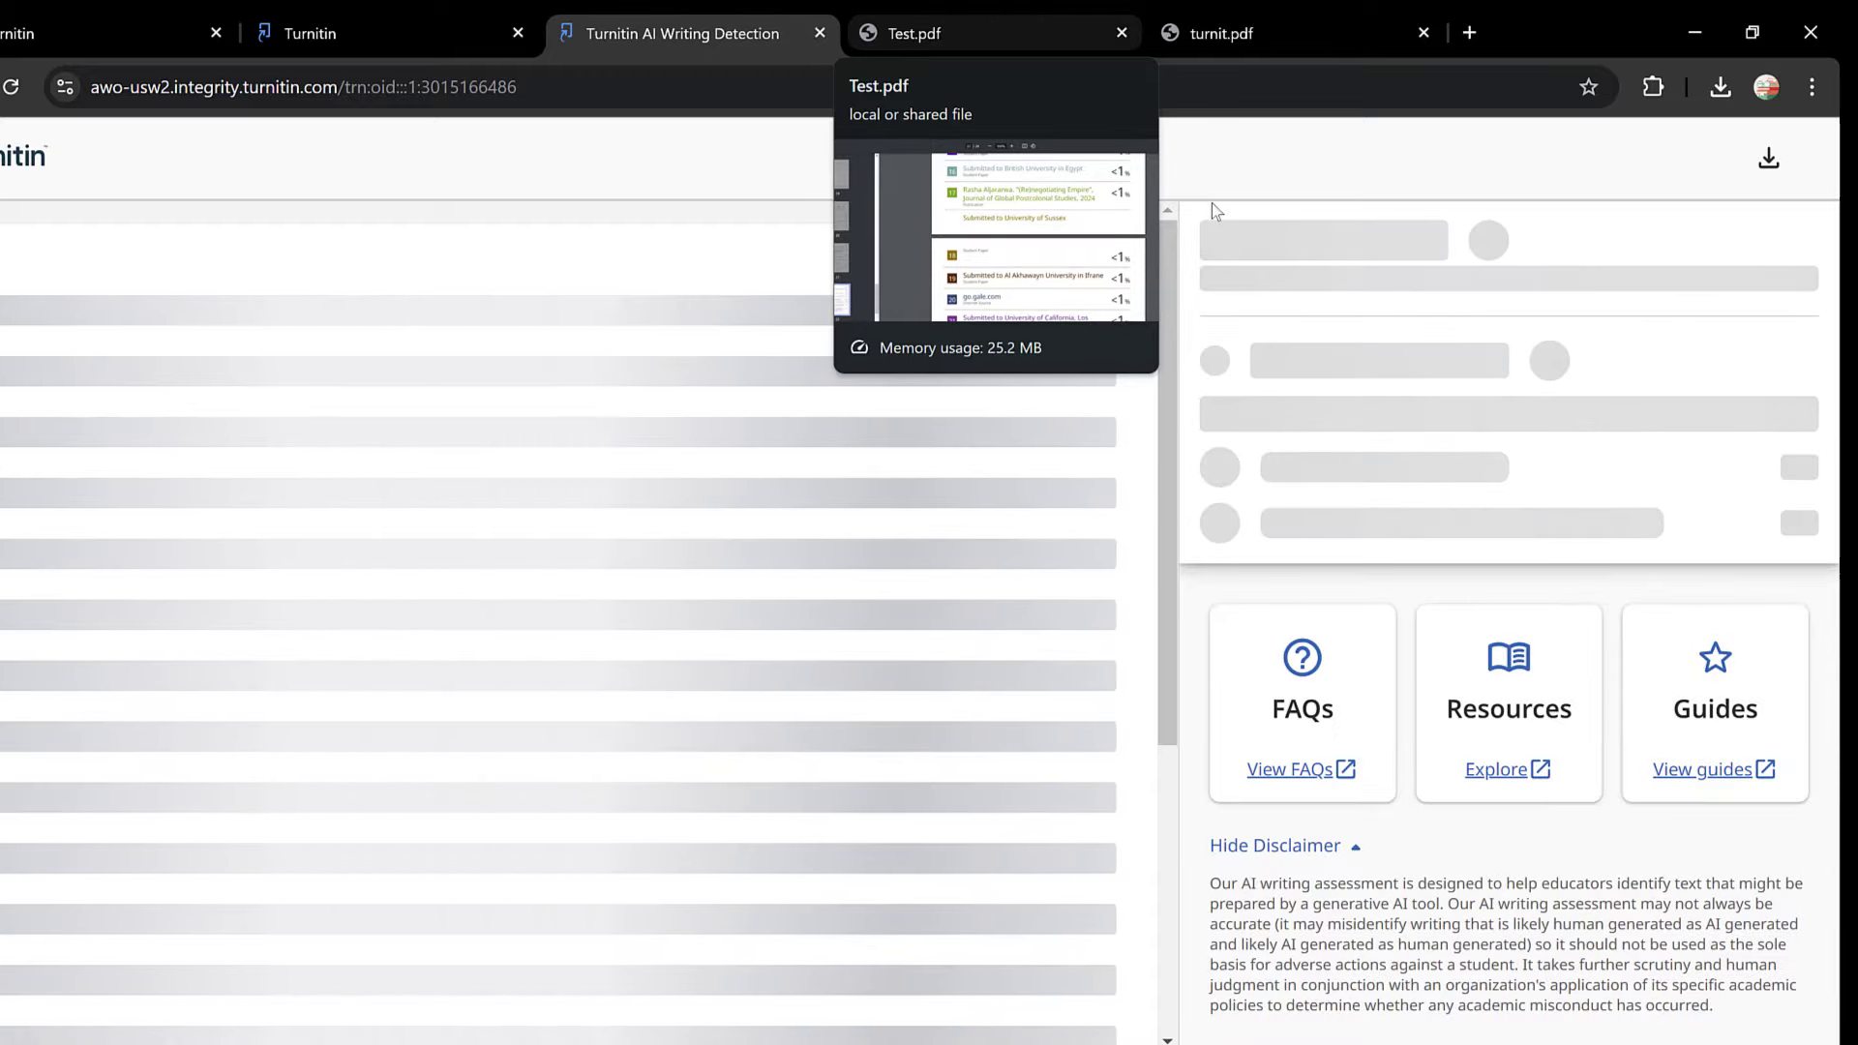
{"action": "scroll", "coordinate": [1413, 711], "scroll_direction": "down", "scroll_amount": 2}
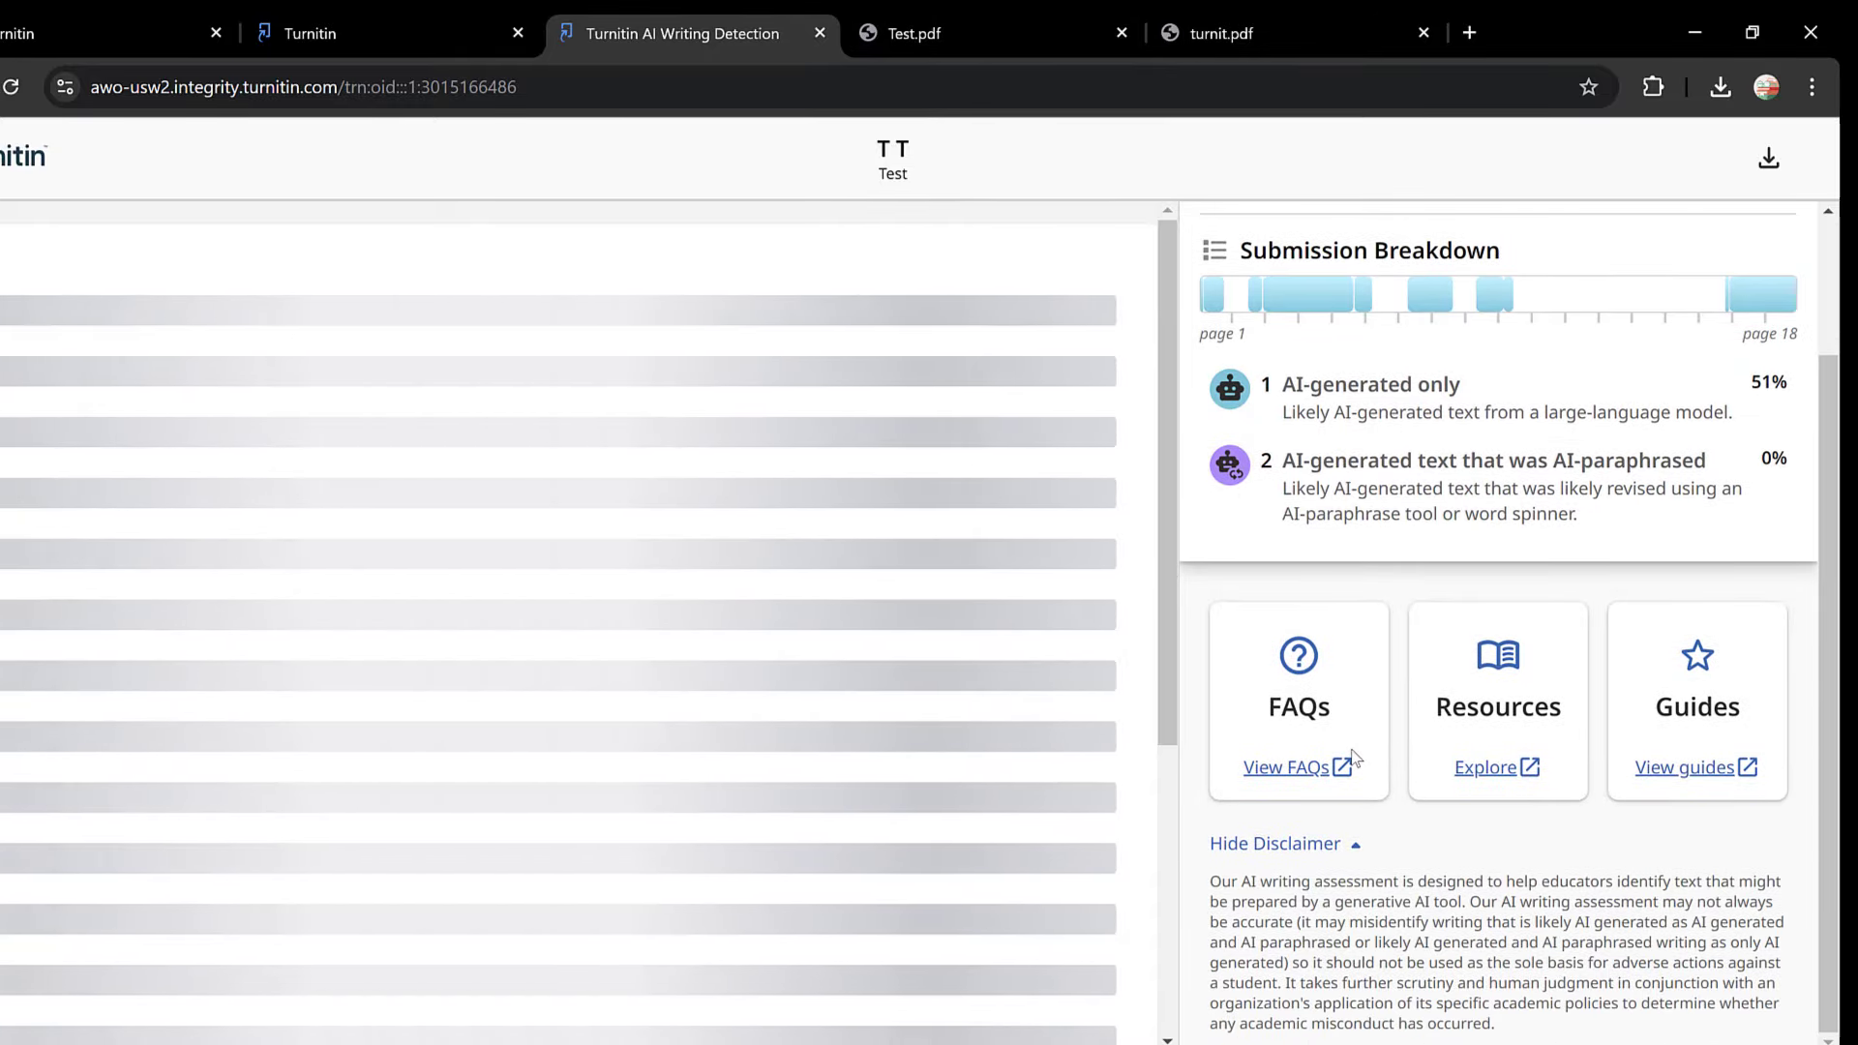
{"action": "scroll", "coordinate": [1413, 711], "scroll_direction": "up", "scroll_amount": 2}
{"action": "scroll", "coordinate": [1501, 503], "scroll_direction": "down", "scroll_amount": 2}
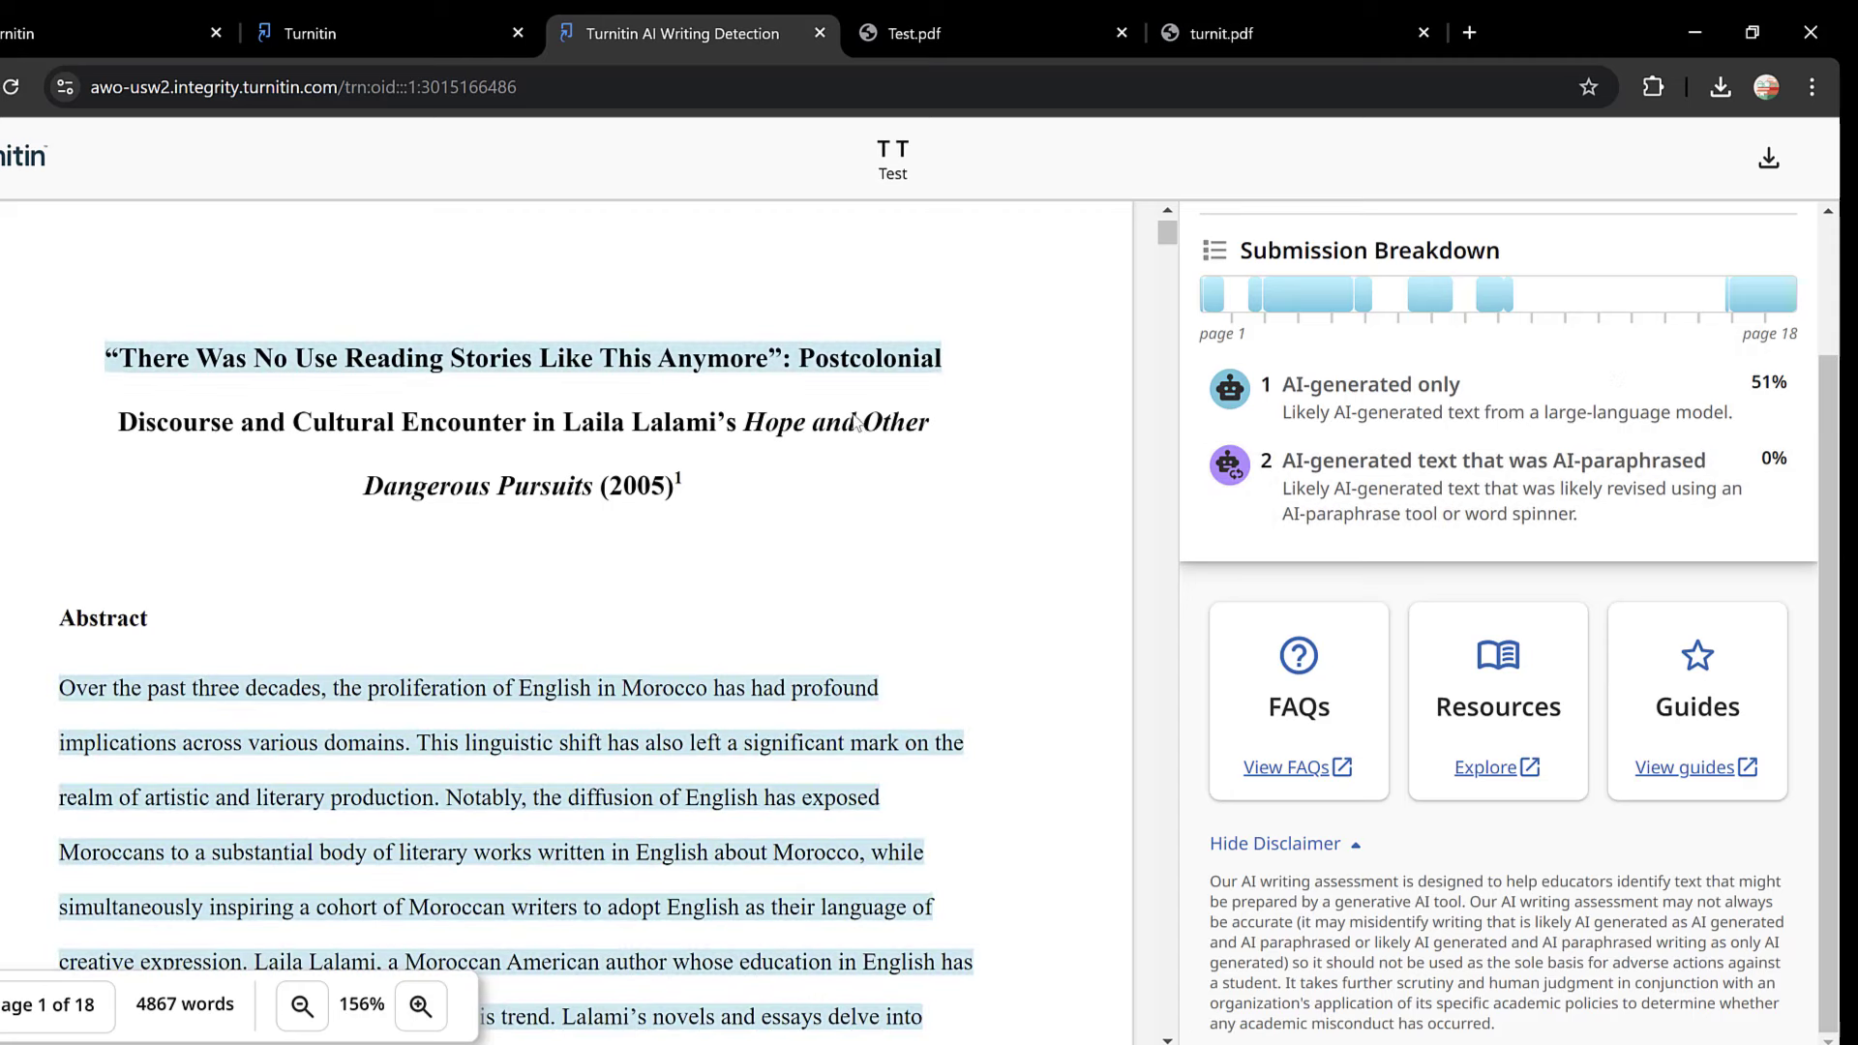
{"action": "scroll", "coordinate": [853, 418], "scroll_direction": "down", "scroll_amount": 2}
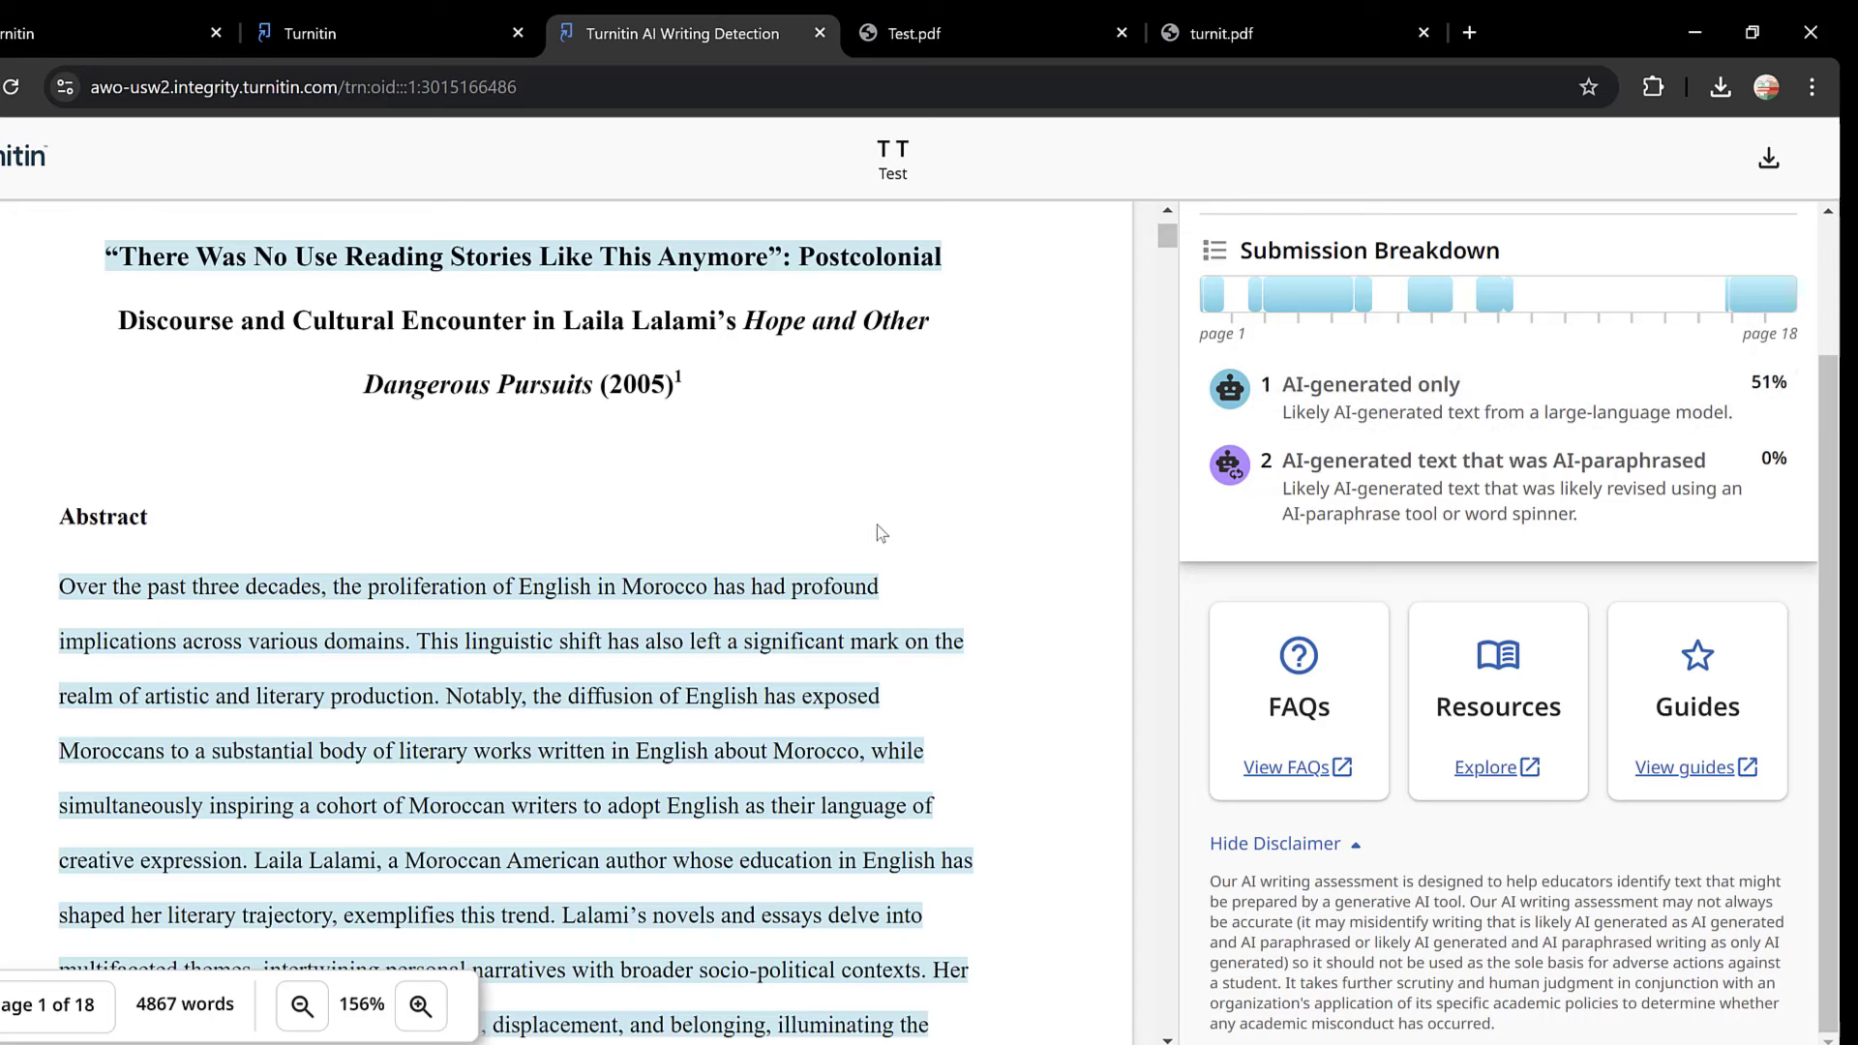
{"action": "scroll", "coordinate": [881, 534], "scroll_direction": "down", "scroll_amount": 2}
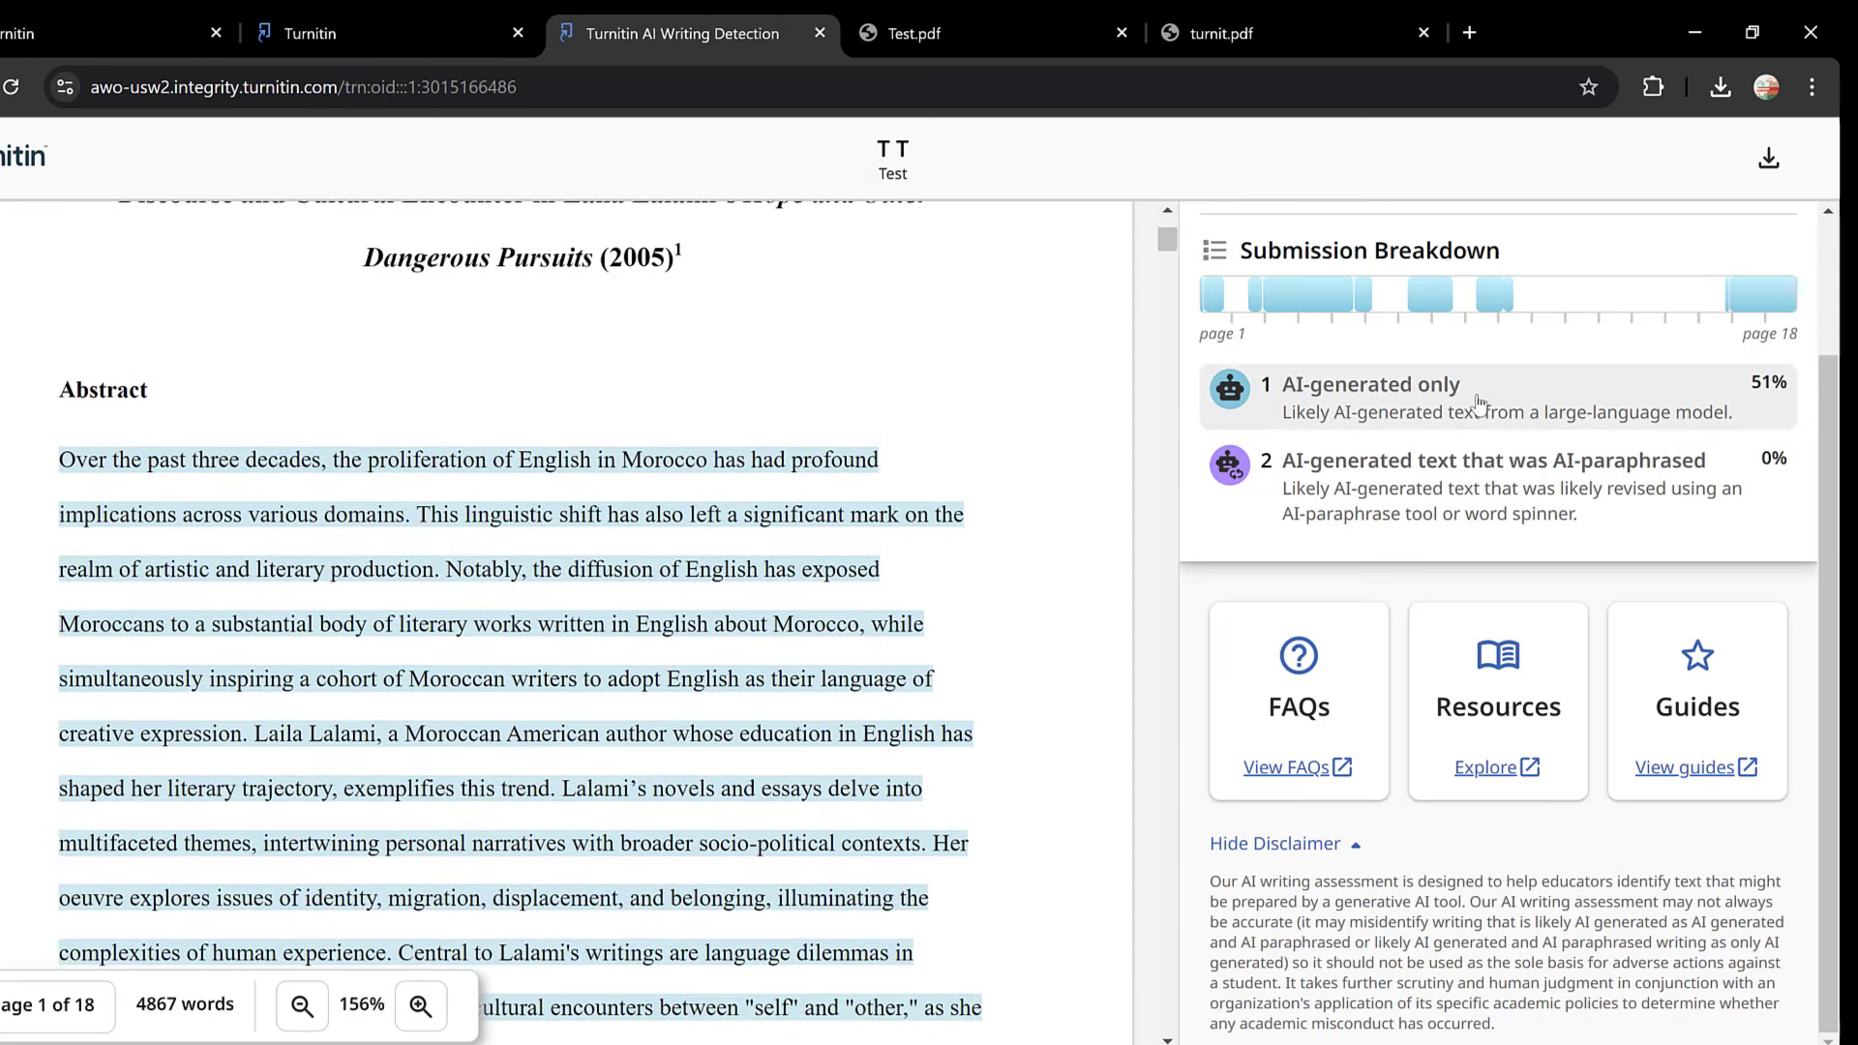
{"action": "scroll", "coordinate": [1559, 387], "scroll_direction": "up", "scroll_amount": 2}
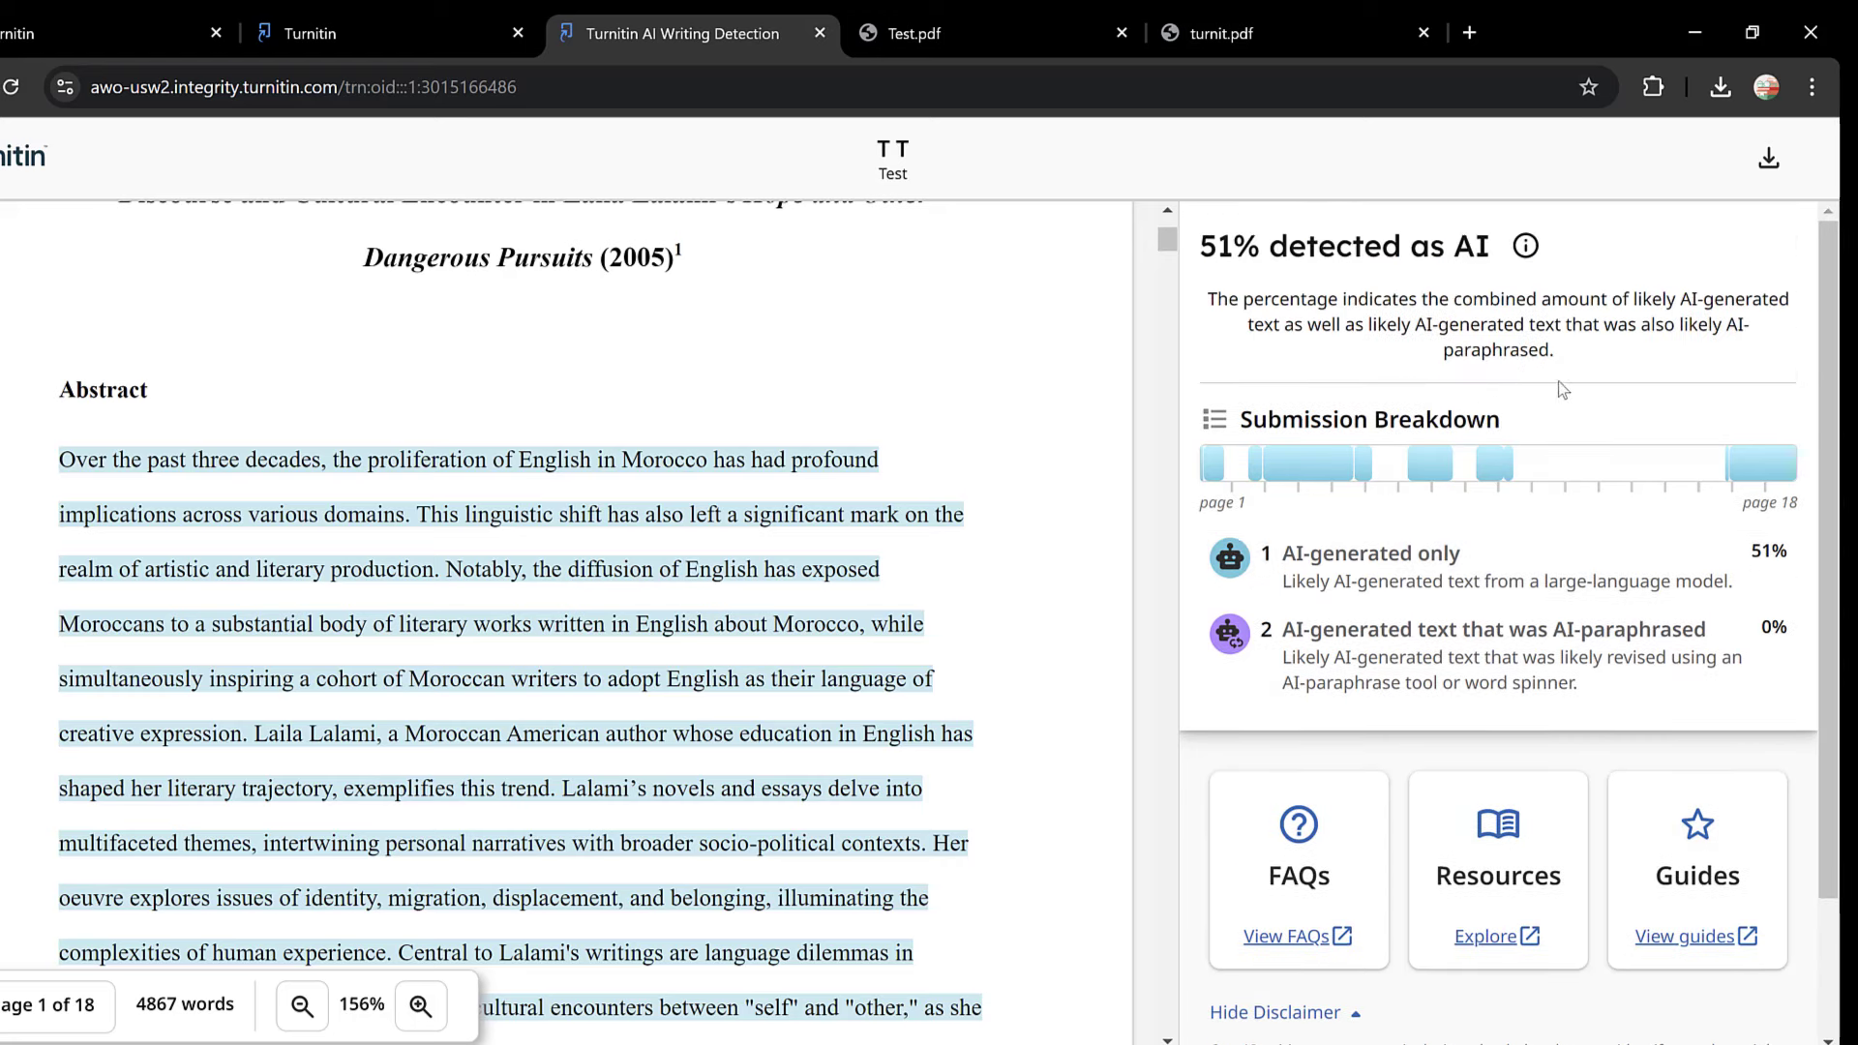